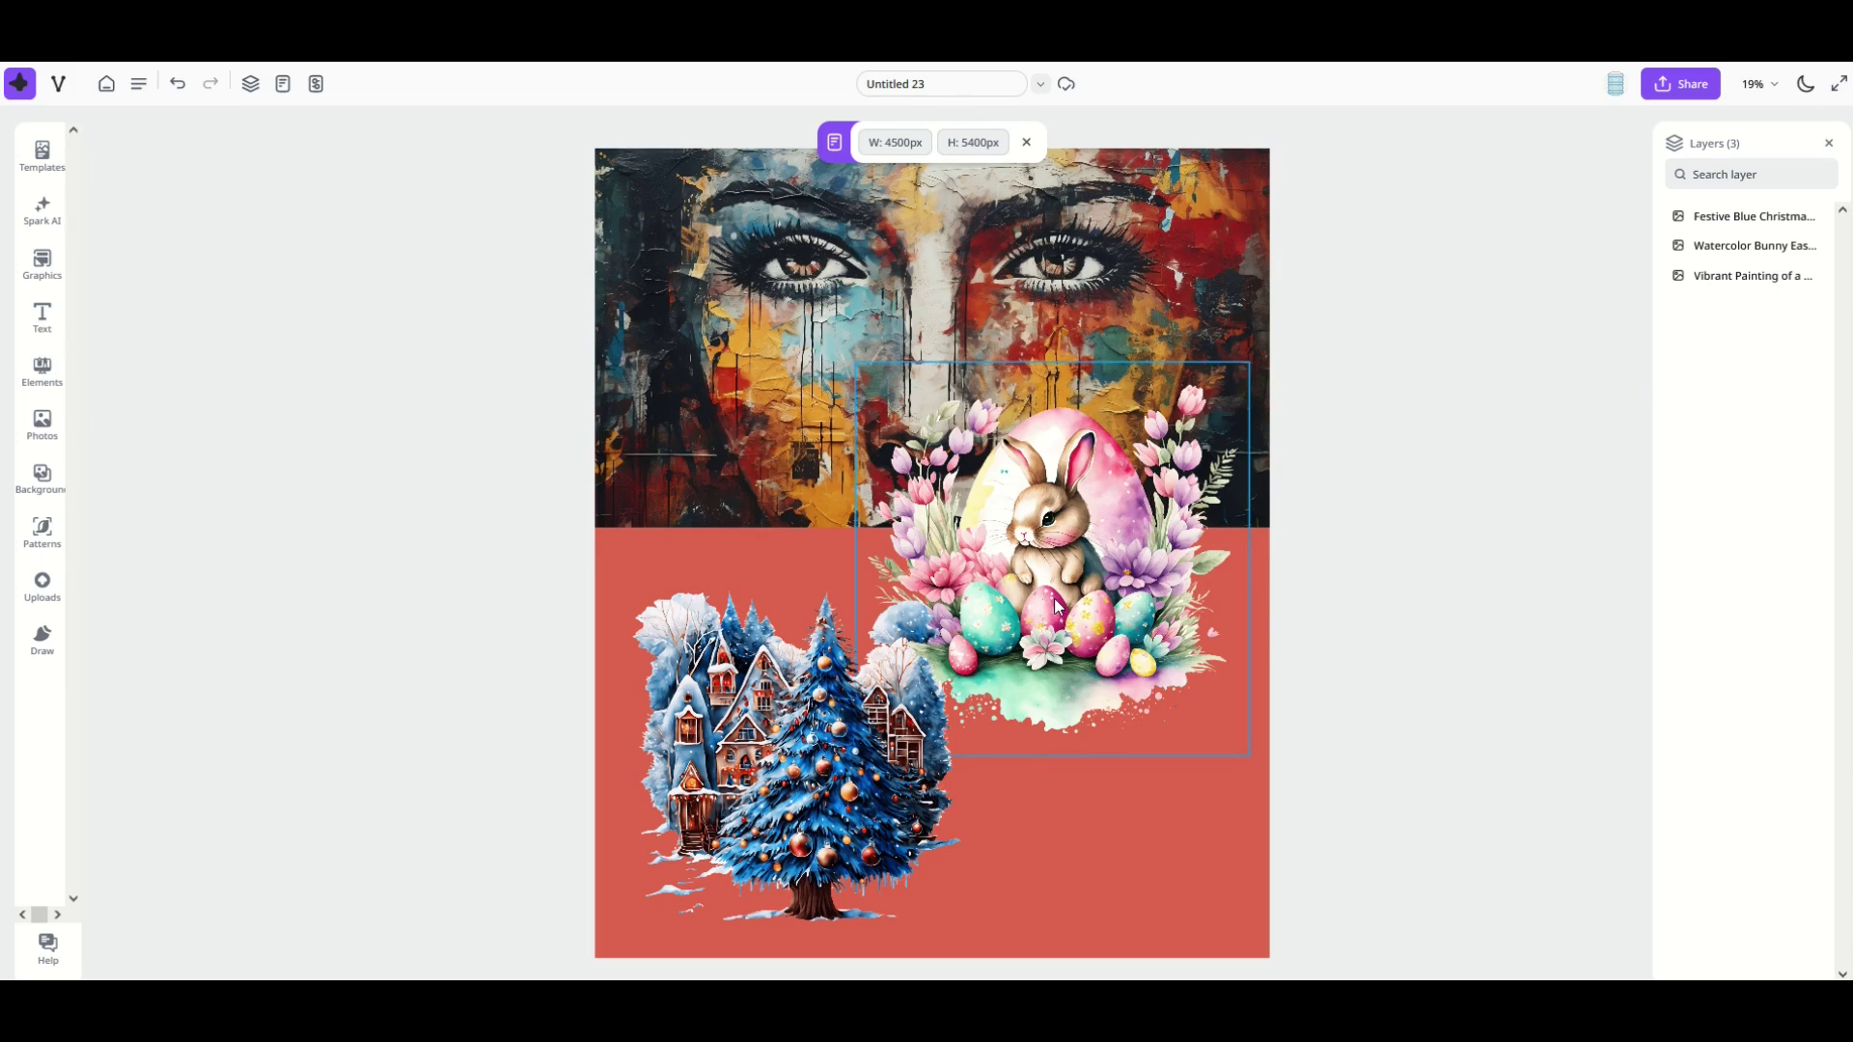
Drag the Easter bunny slightly right and down, deselect the face painting, and open Spark AI
left_click(1040, 570)
left_click_drag(1041, 570, 1108, 596)
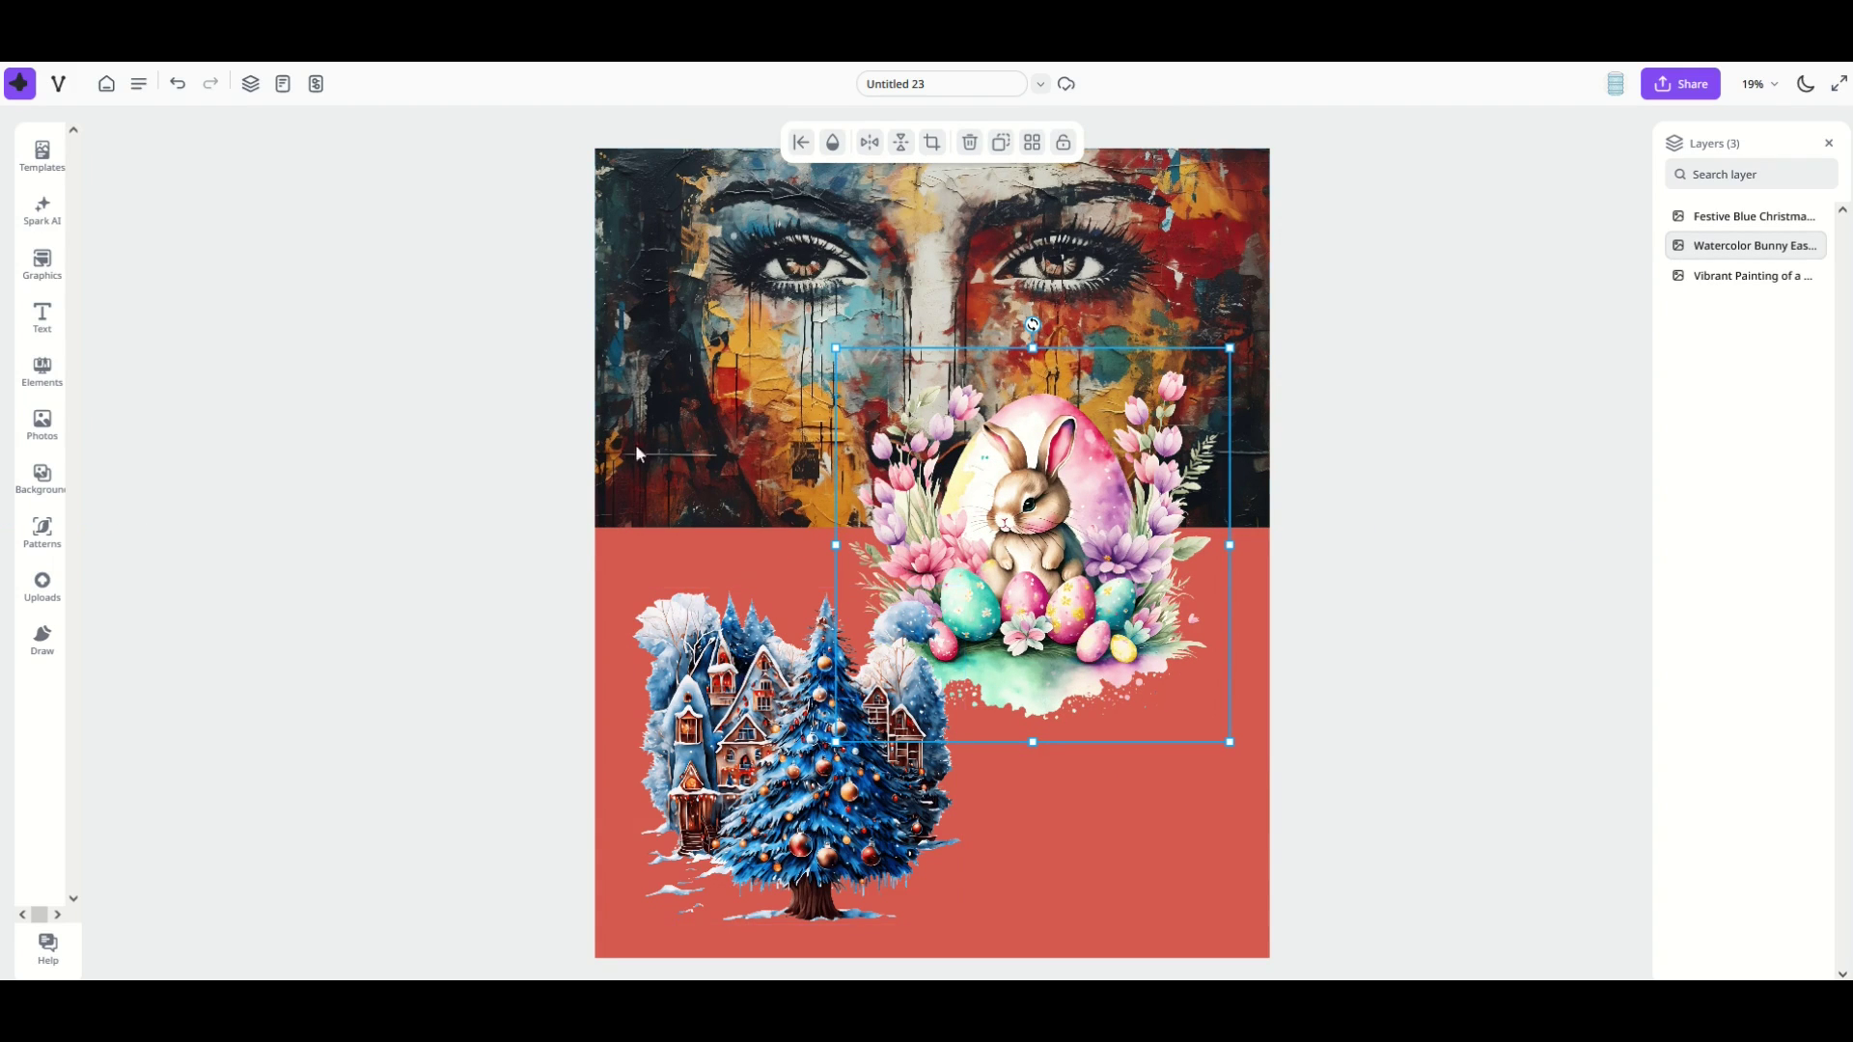
left_click(865, 278)
left_click(759, 554)
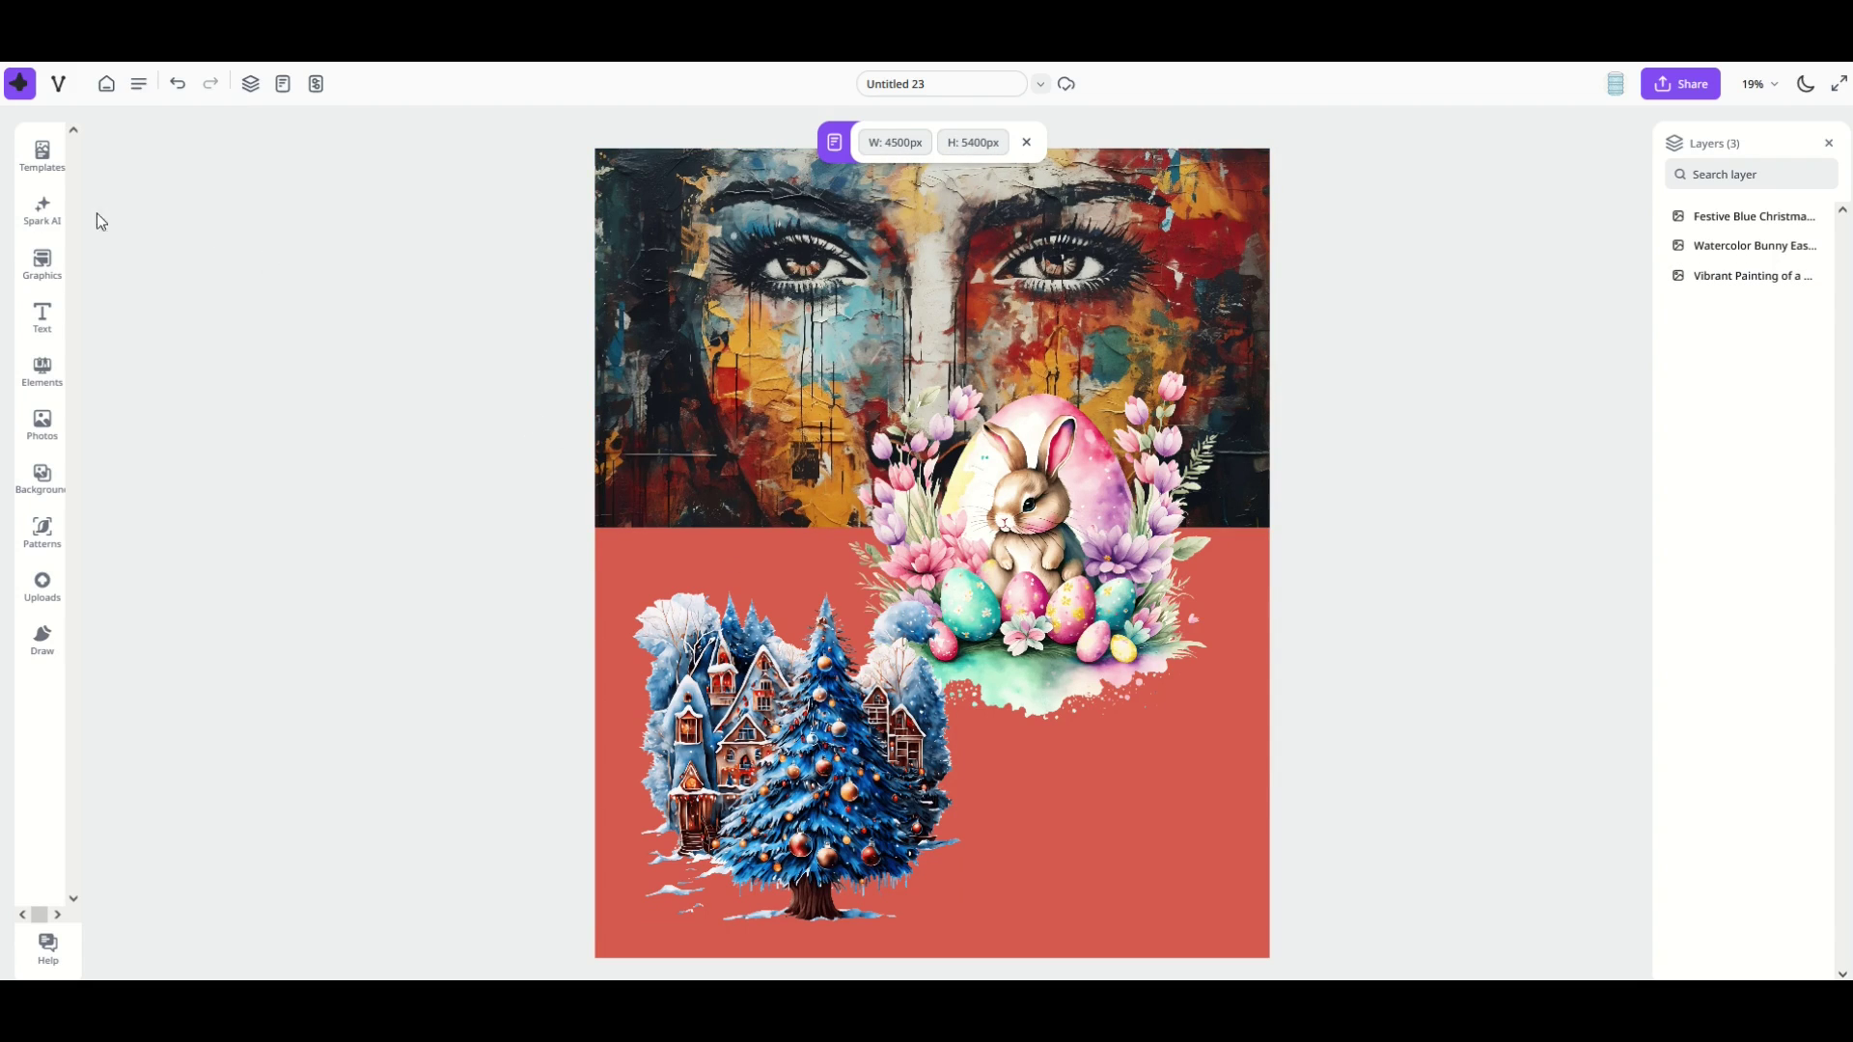
left_click(56, 221)
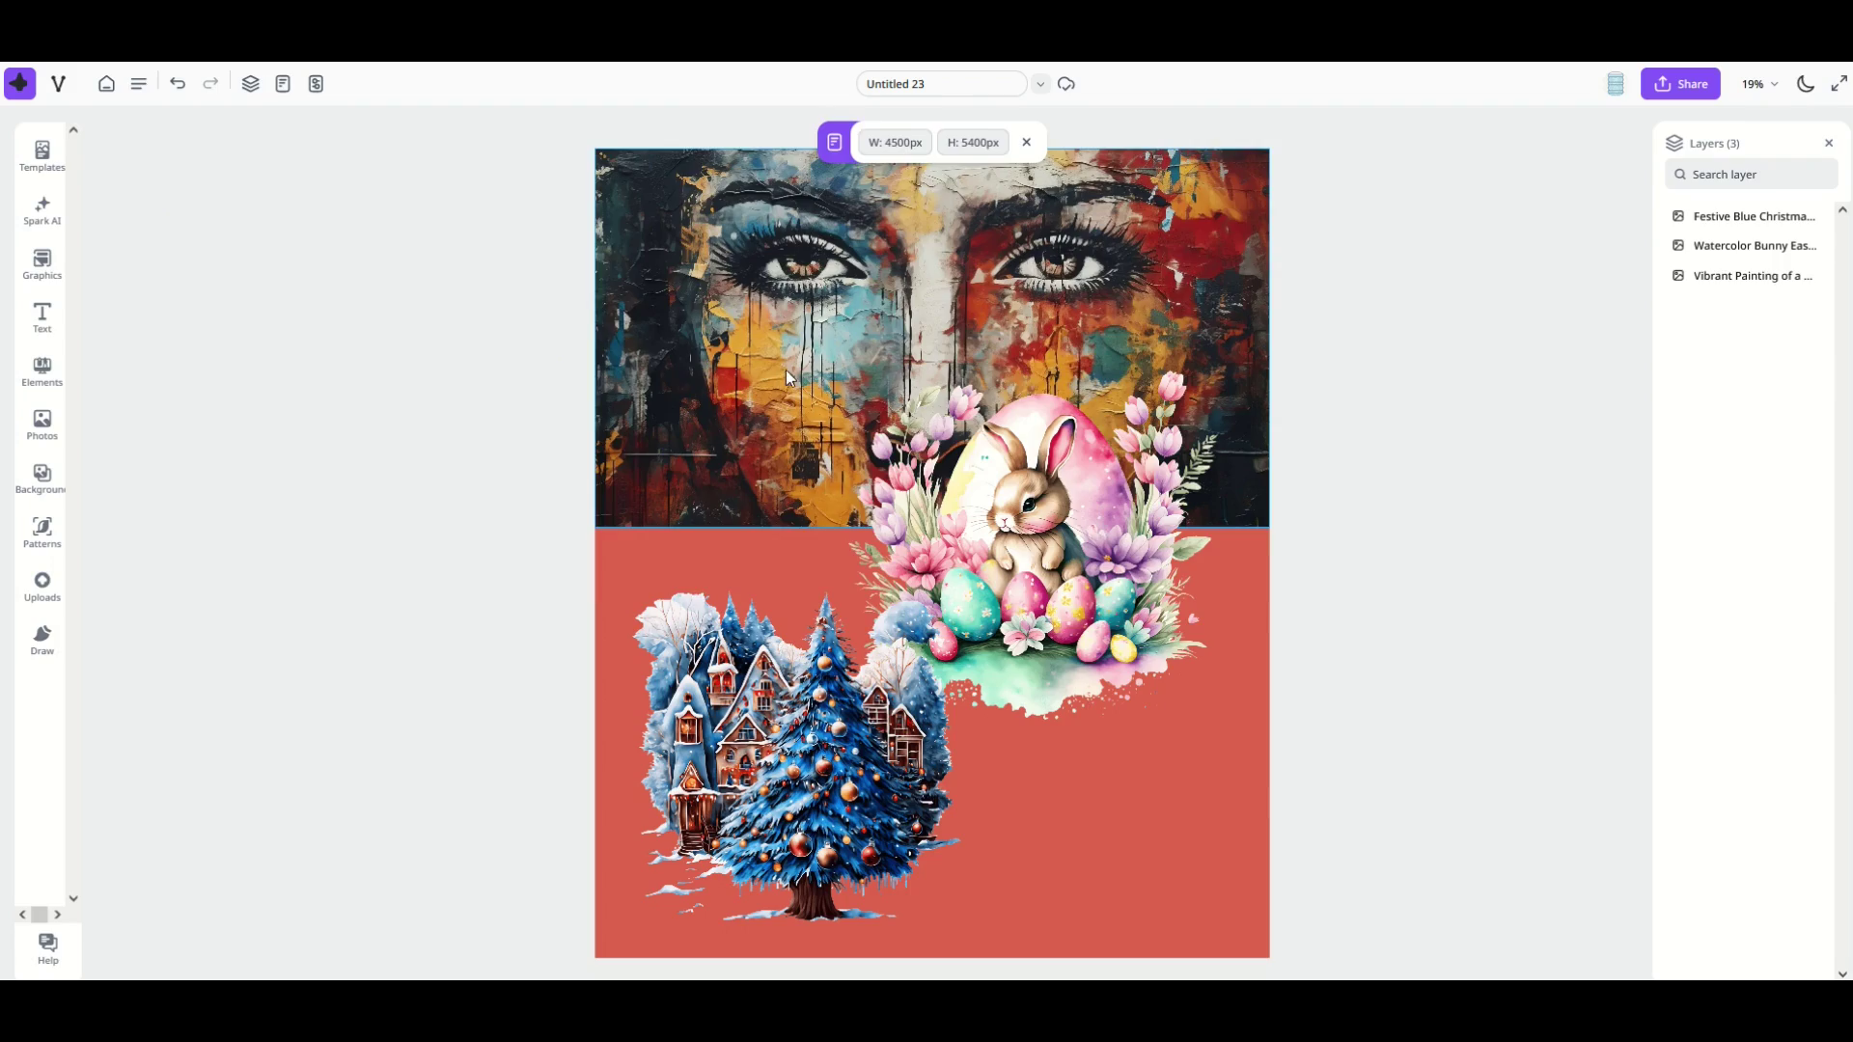
Move the Christmas tree right, enlarge the bunny past the right edge, and raise the face painting
mouse_move(789, 369)
left_mouse_down()
mouse_move(791, 432)
mouse_move(751, 500)
mouse_move(647, 488)
mouse_move(651, 407)
mouse_move(708, 432)
left_mouse_up()
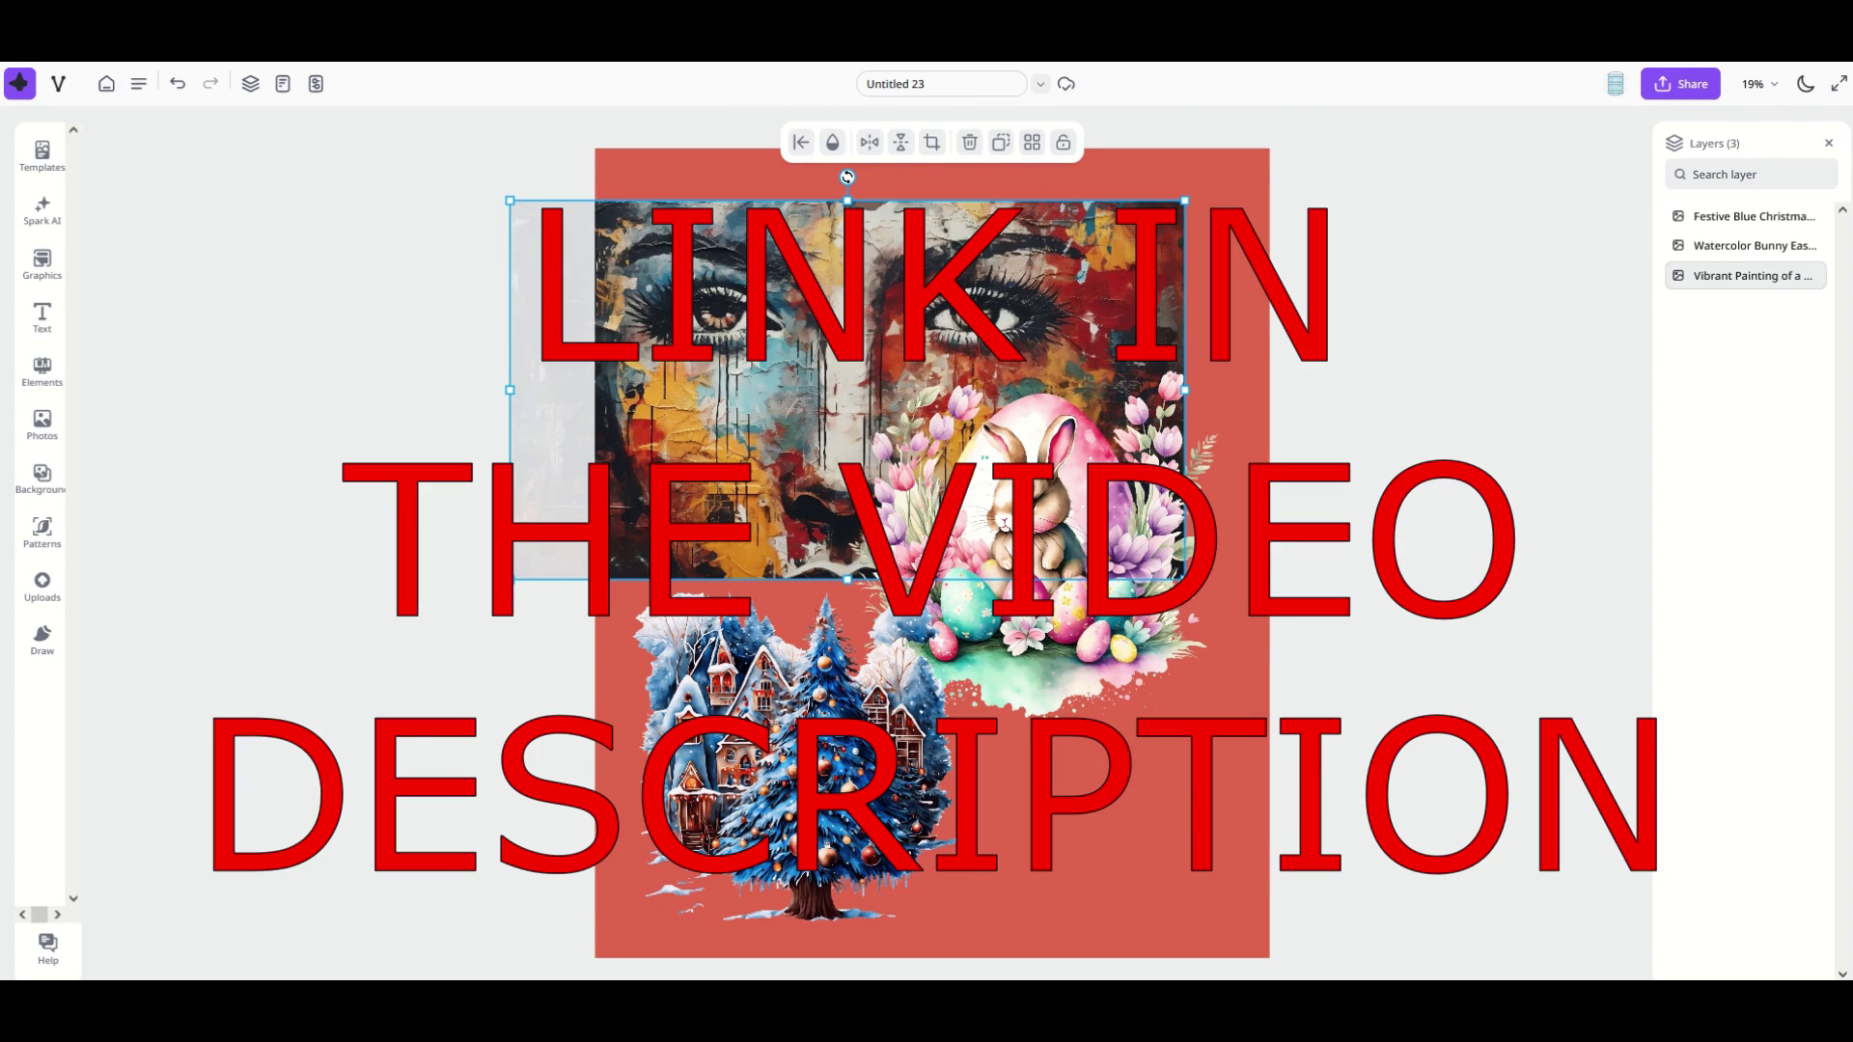
left_click_drag(812, 750, 929, 787)
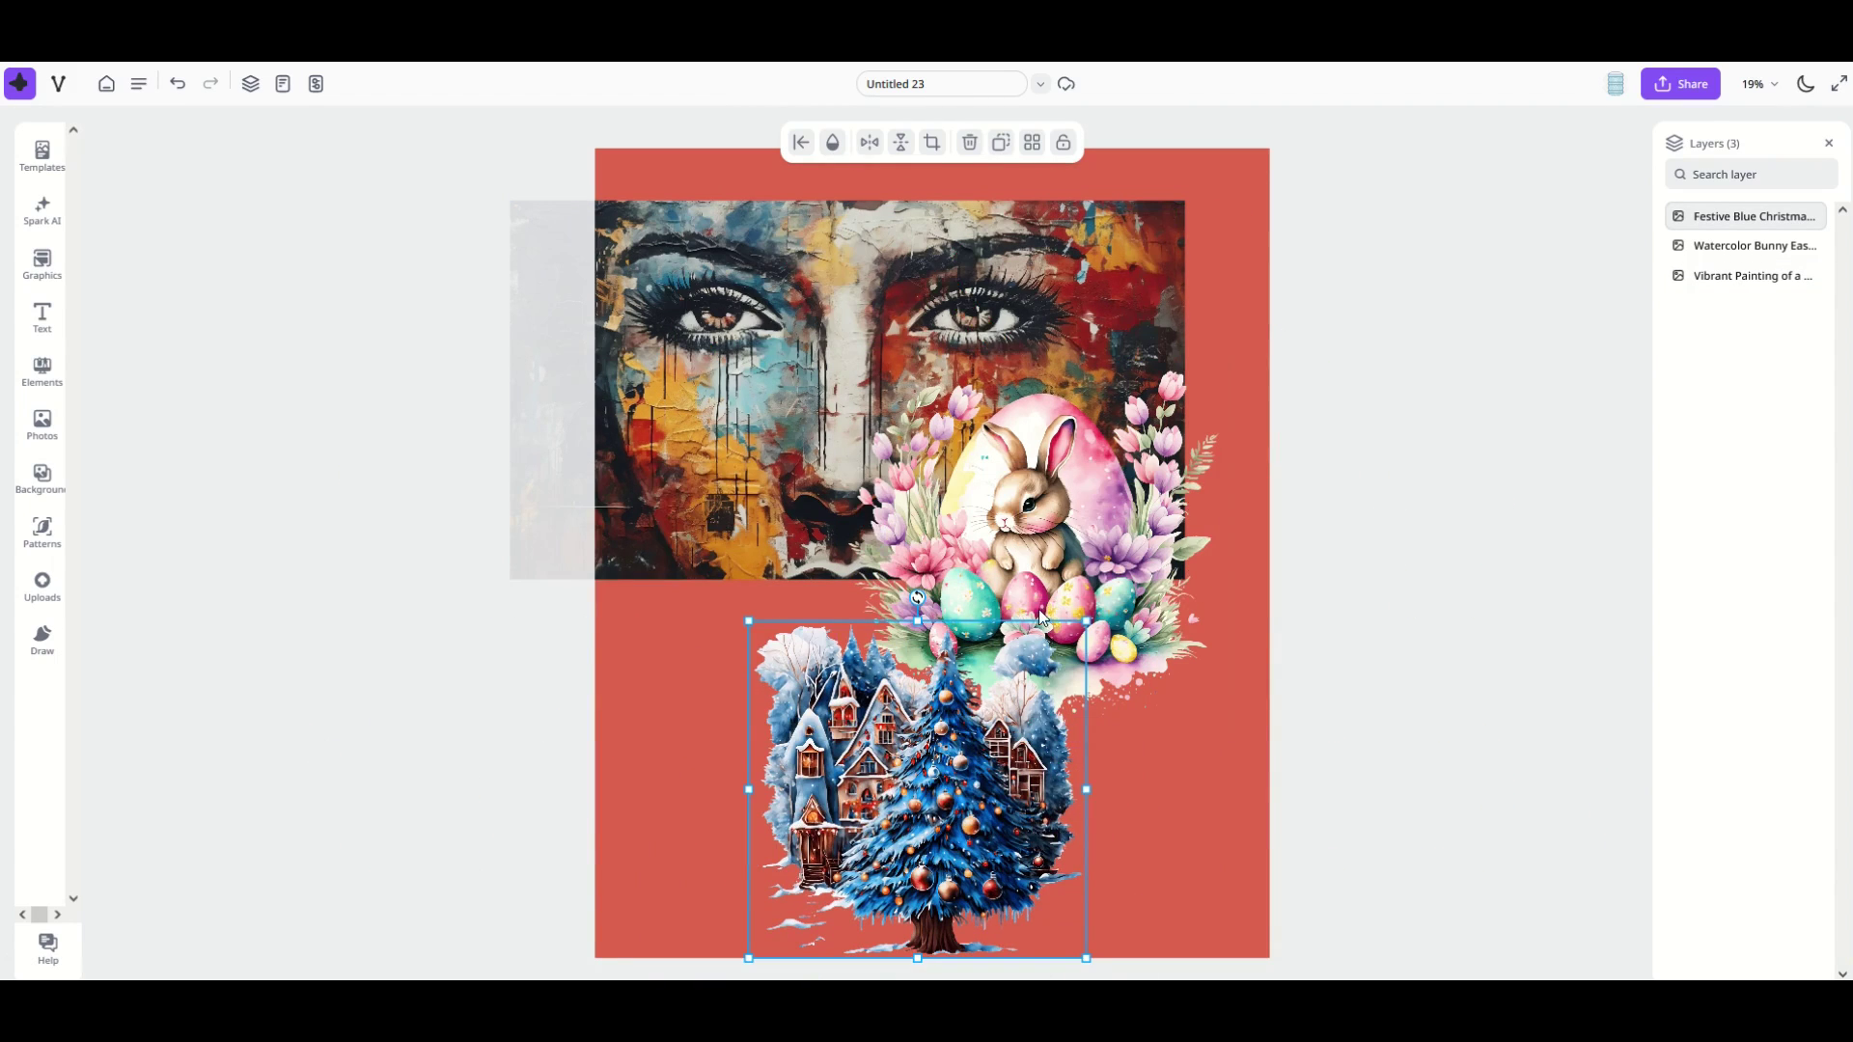
left_click_drag(1042, 558, 1110, 409)
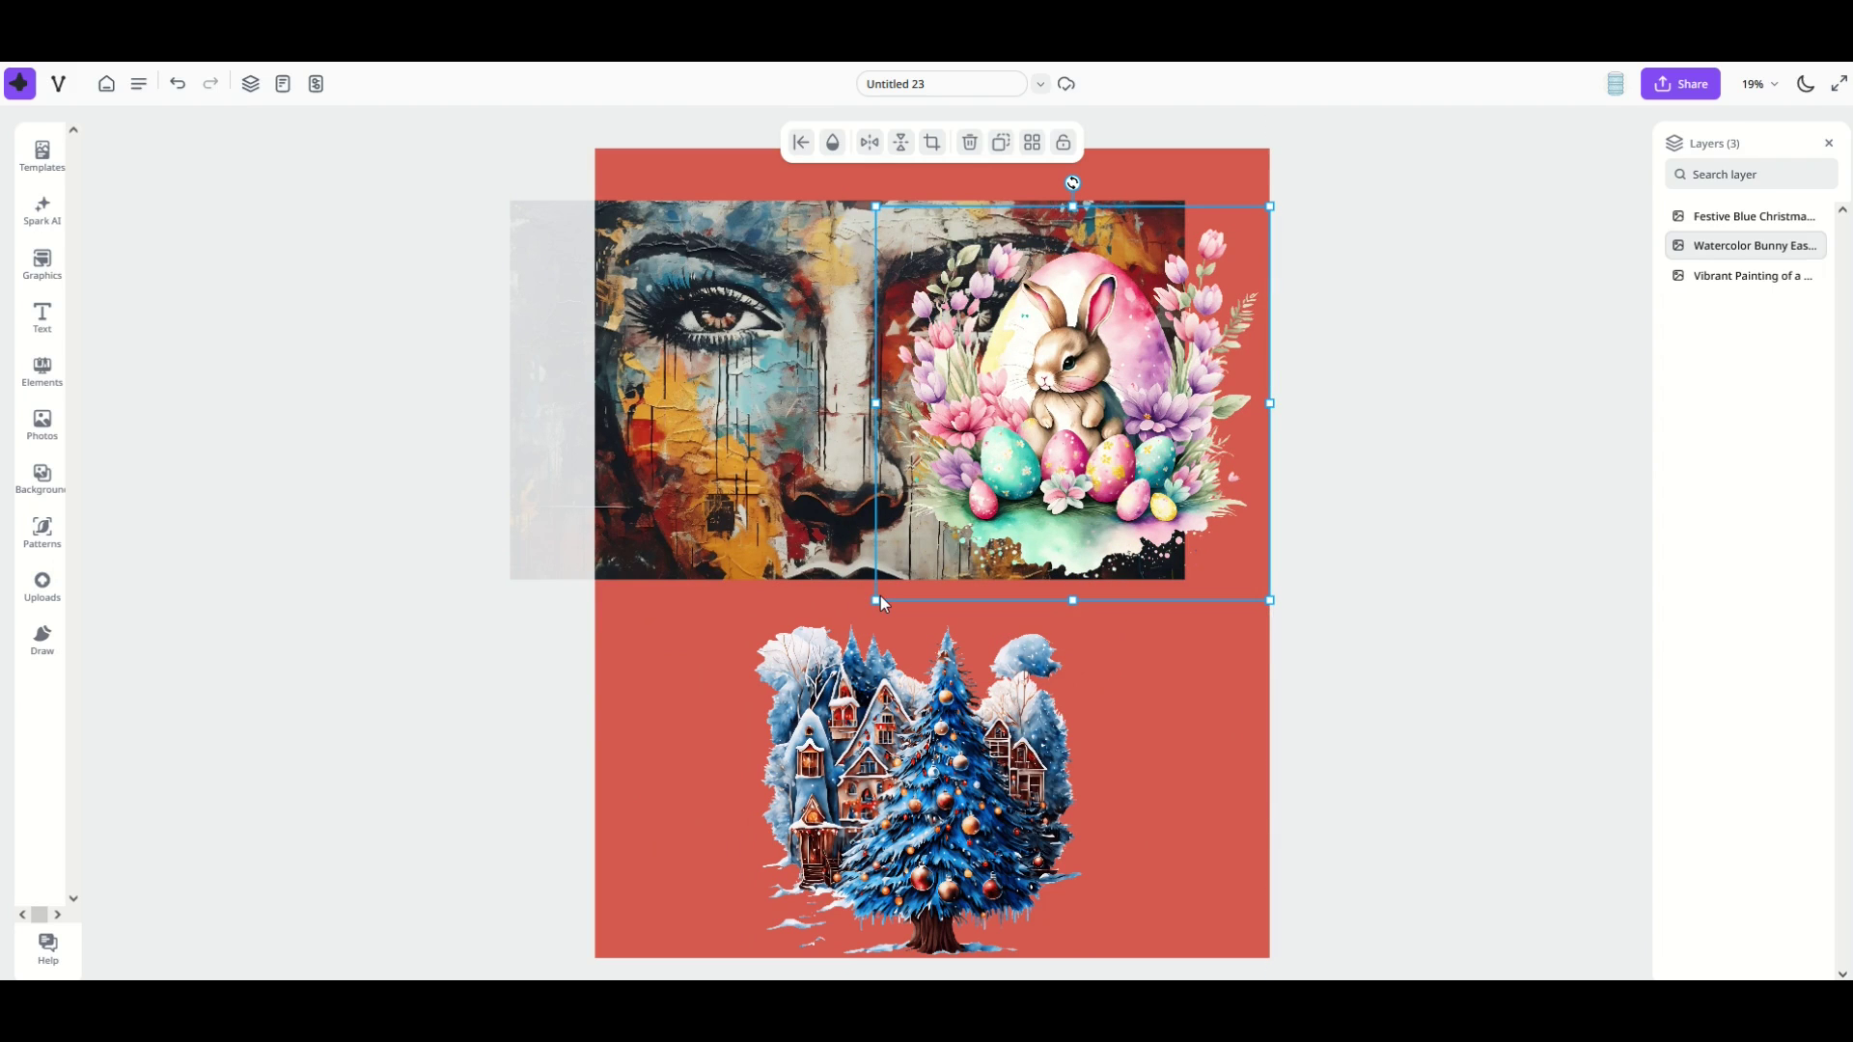
left_click_drag(880, 599, 559, 913)
left_click_drag(909, 530, 1142, 517)
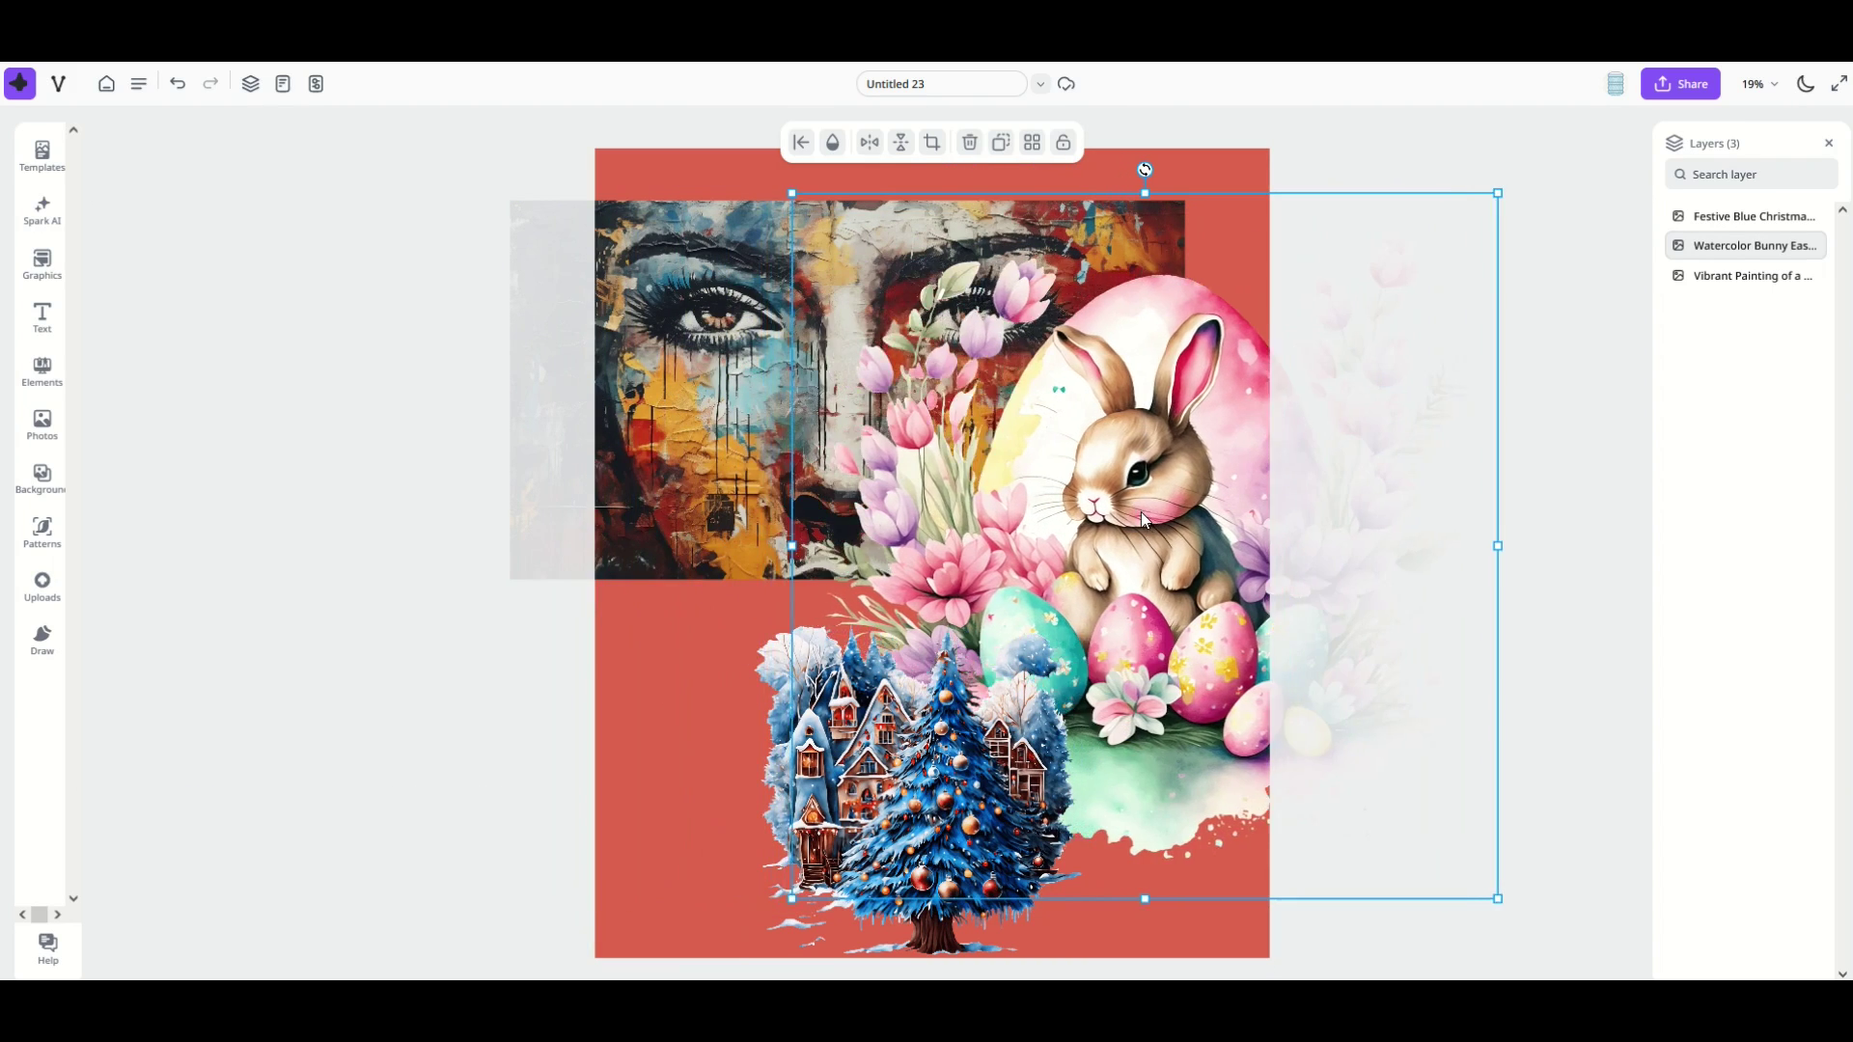
mouse_move(745, 436)
left_mouse_down()
mouse_move(701, 373)
mouse_move(739, 356)
left_mouse_up()
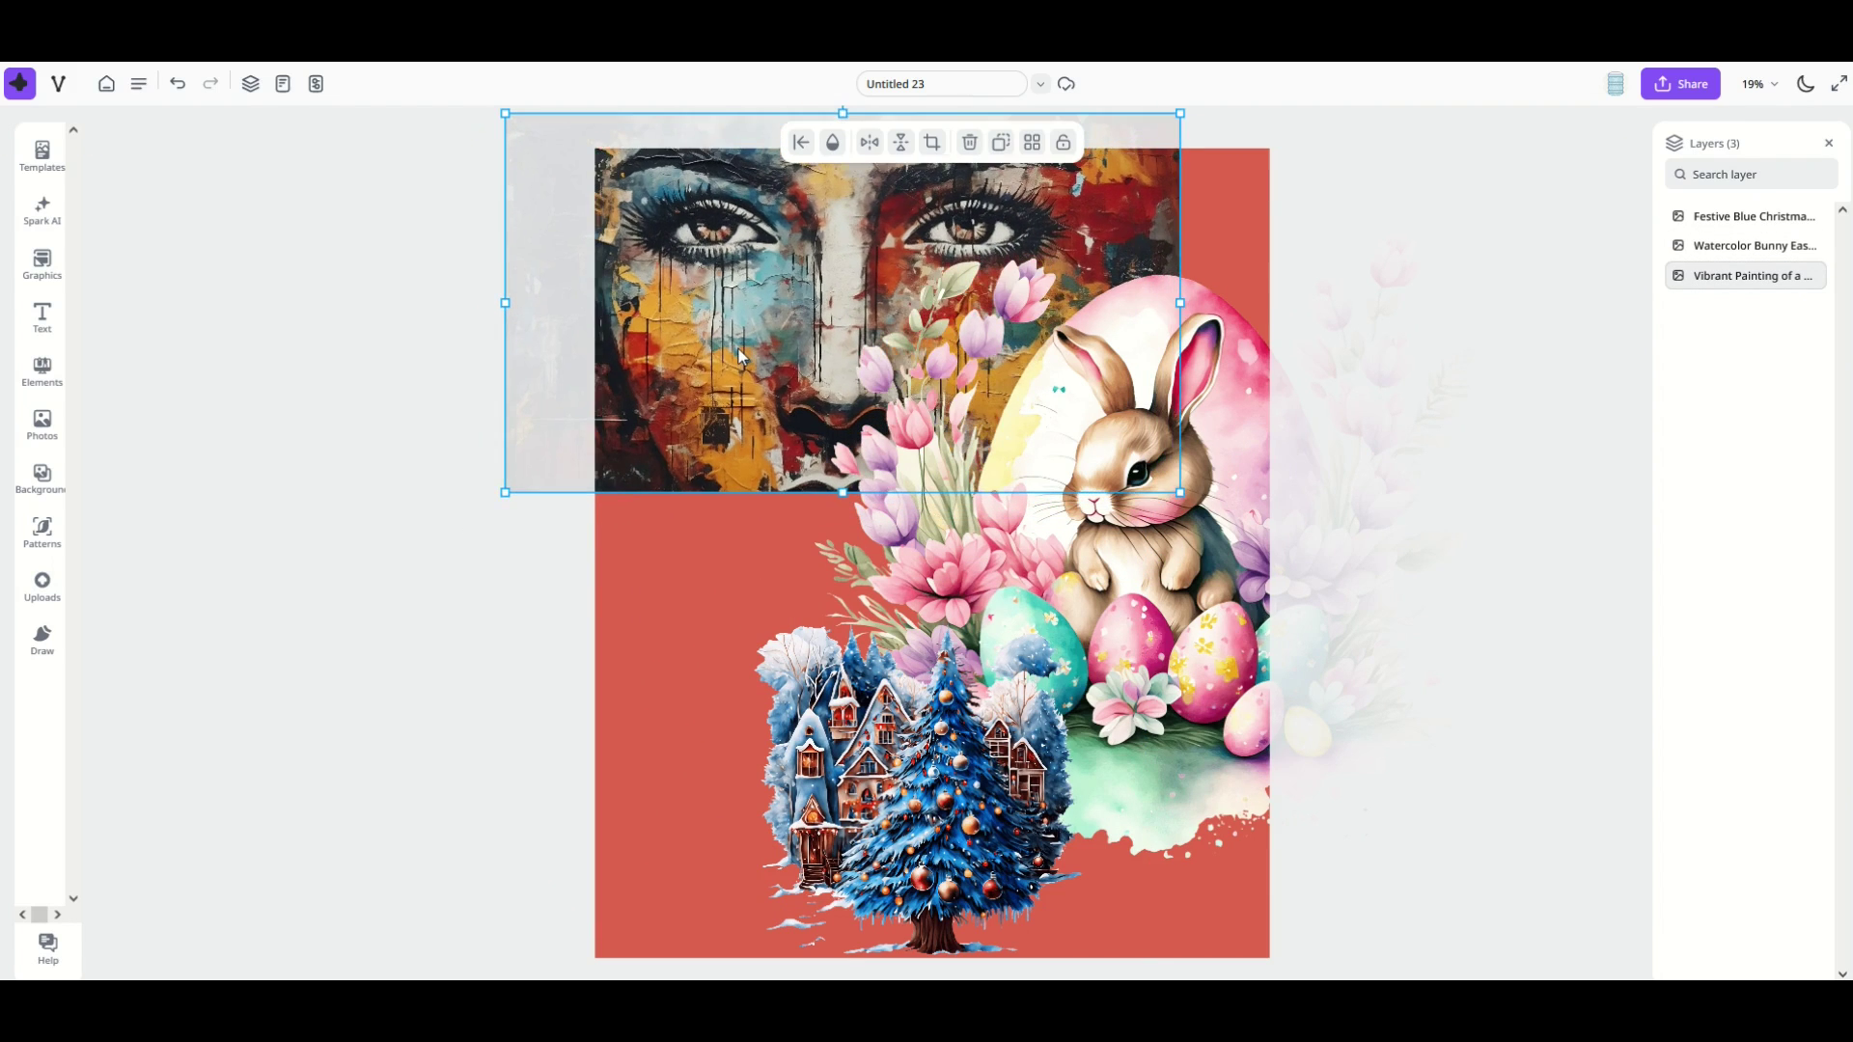
left_click(709, 578)
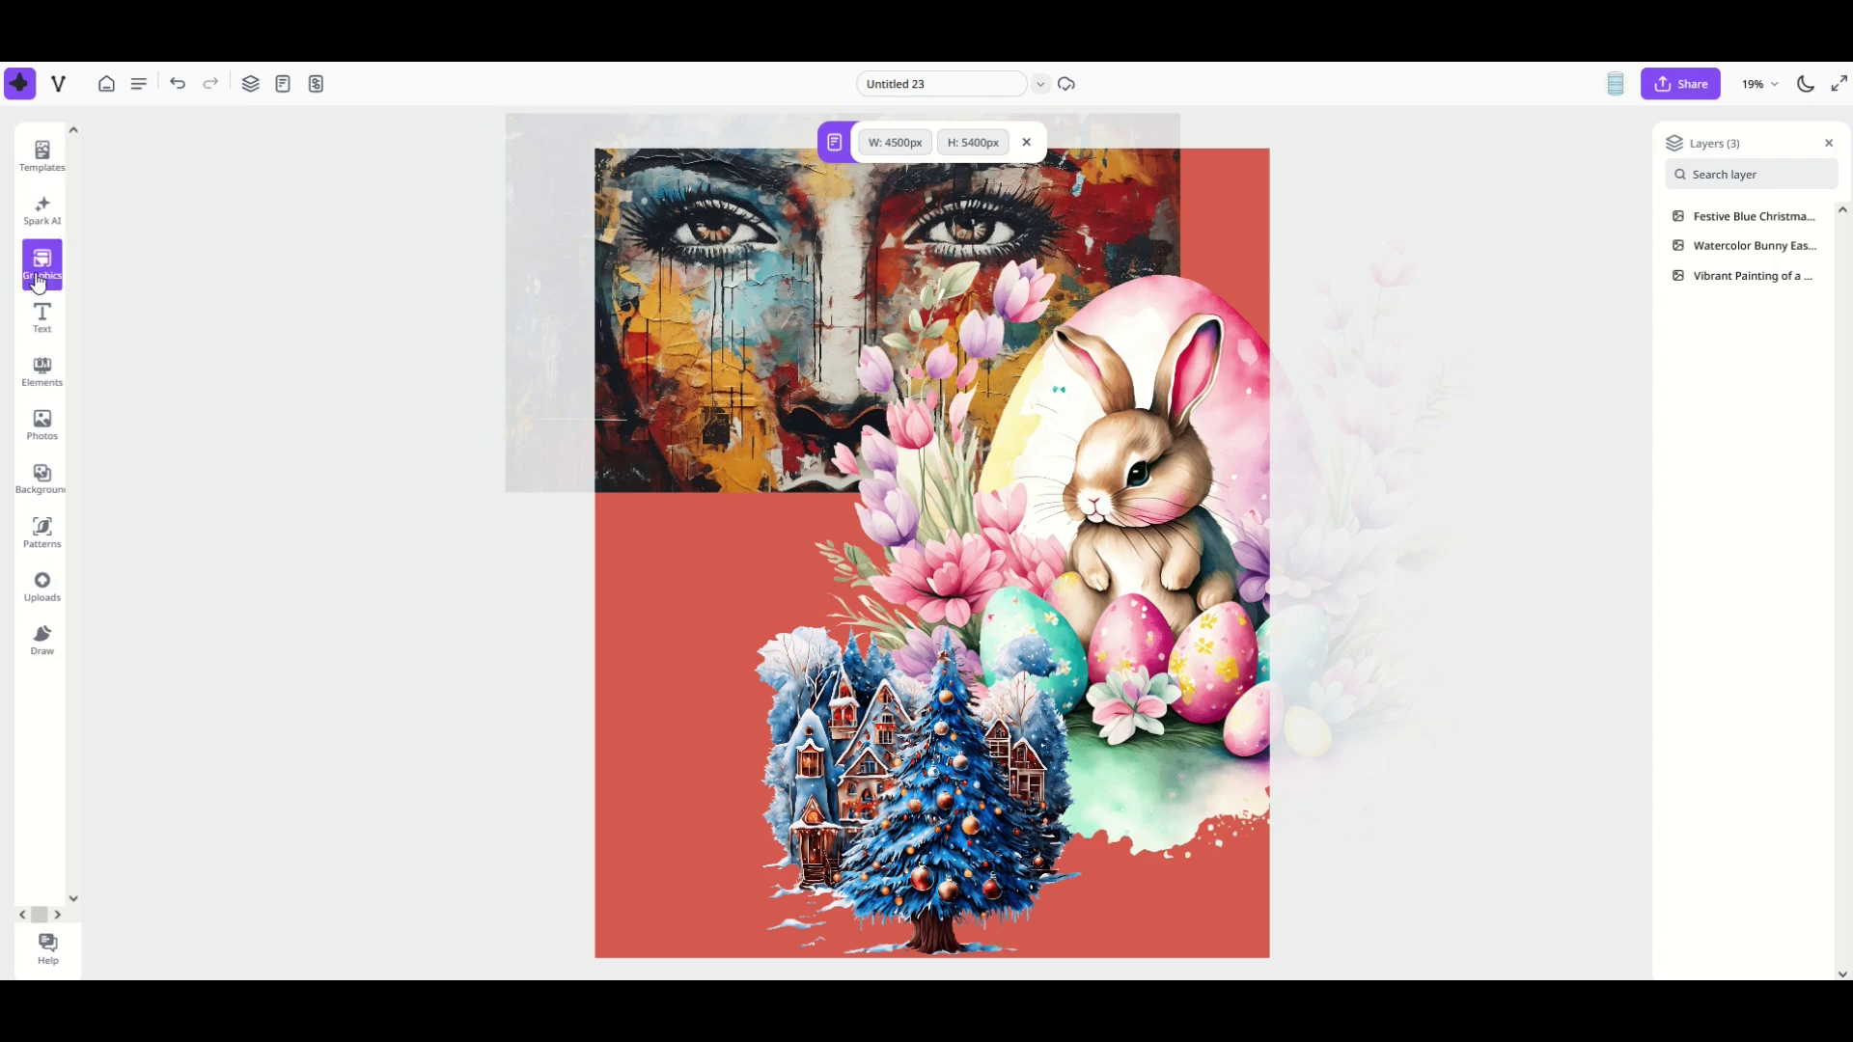
Open Spark AI's image generator and scroll down to the astronaut portrait result
left_click(40, 224)
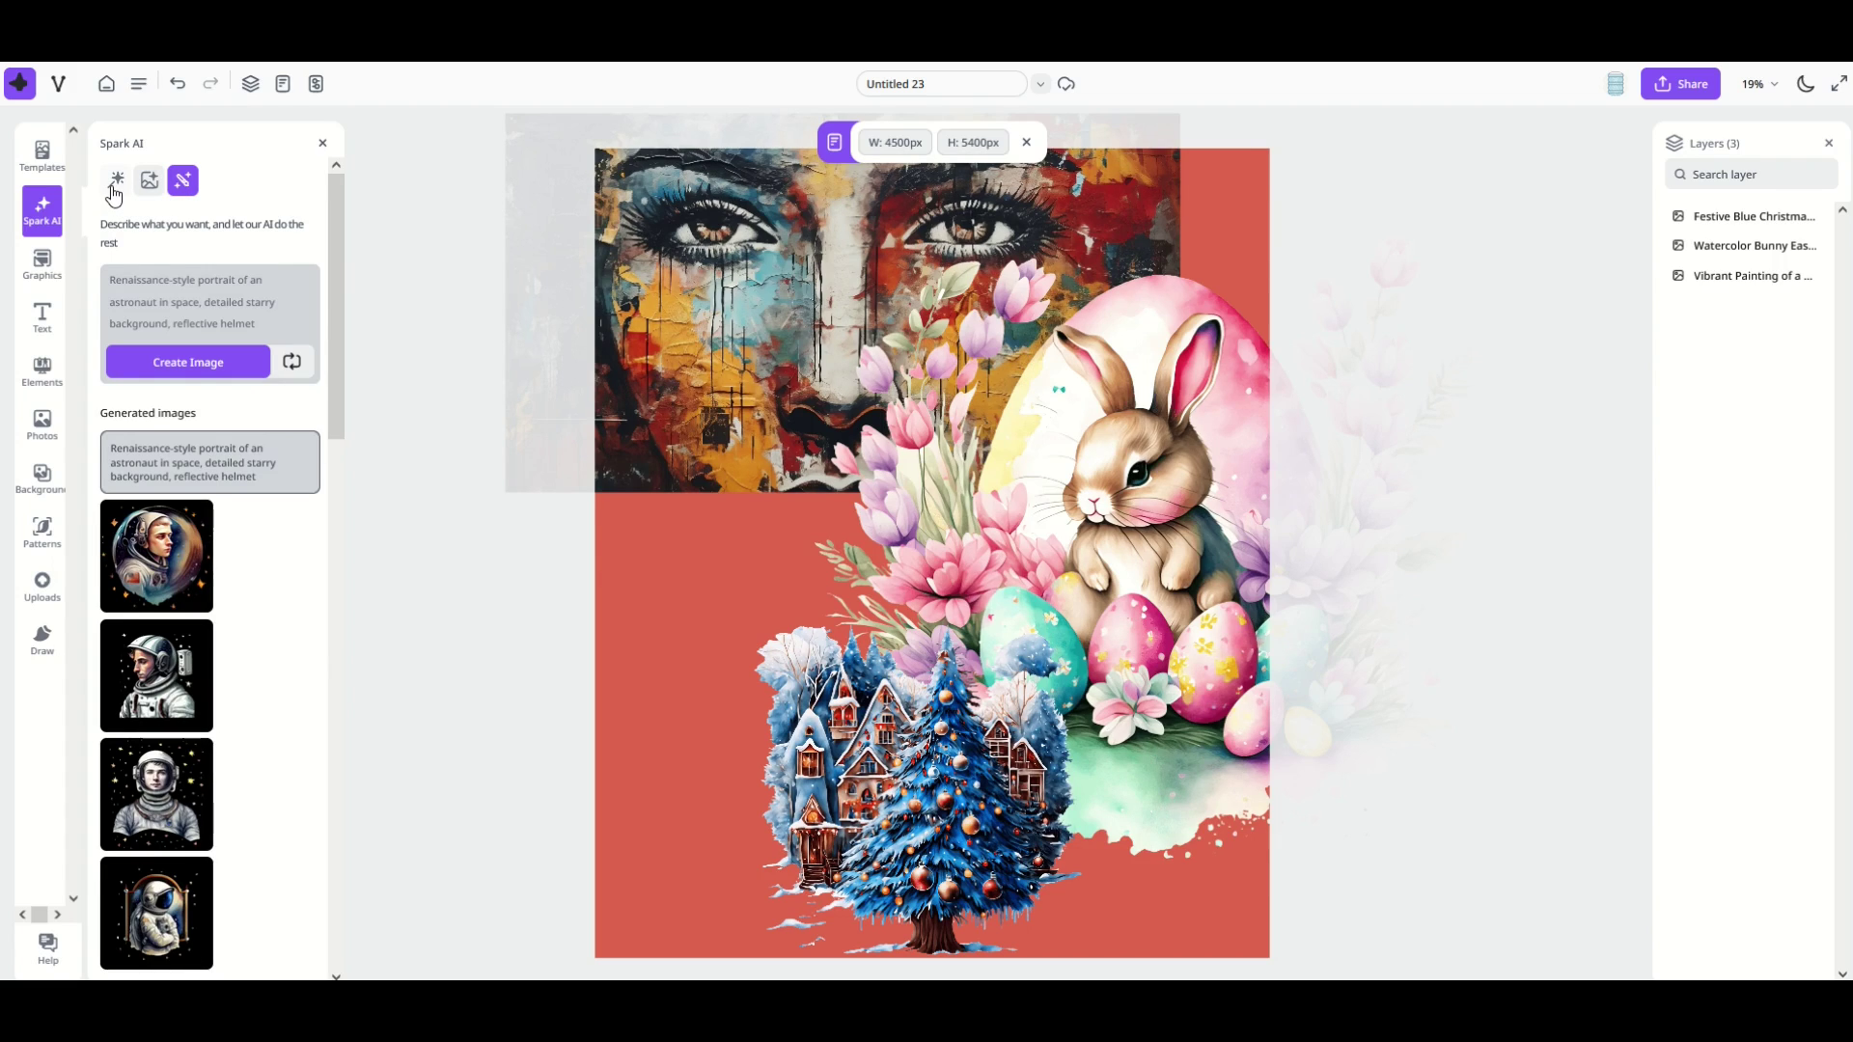
left_click(114, 193)
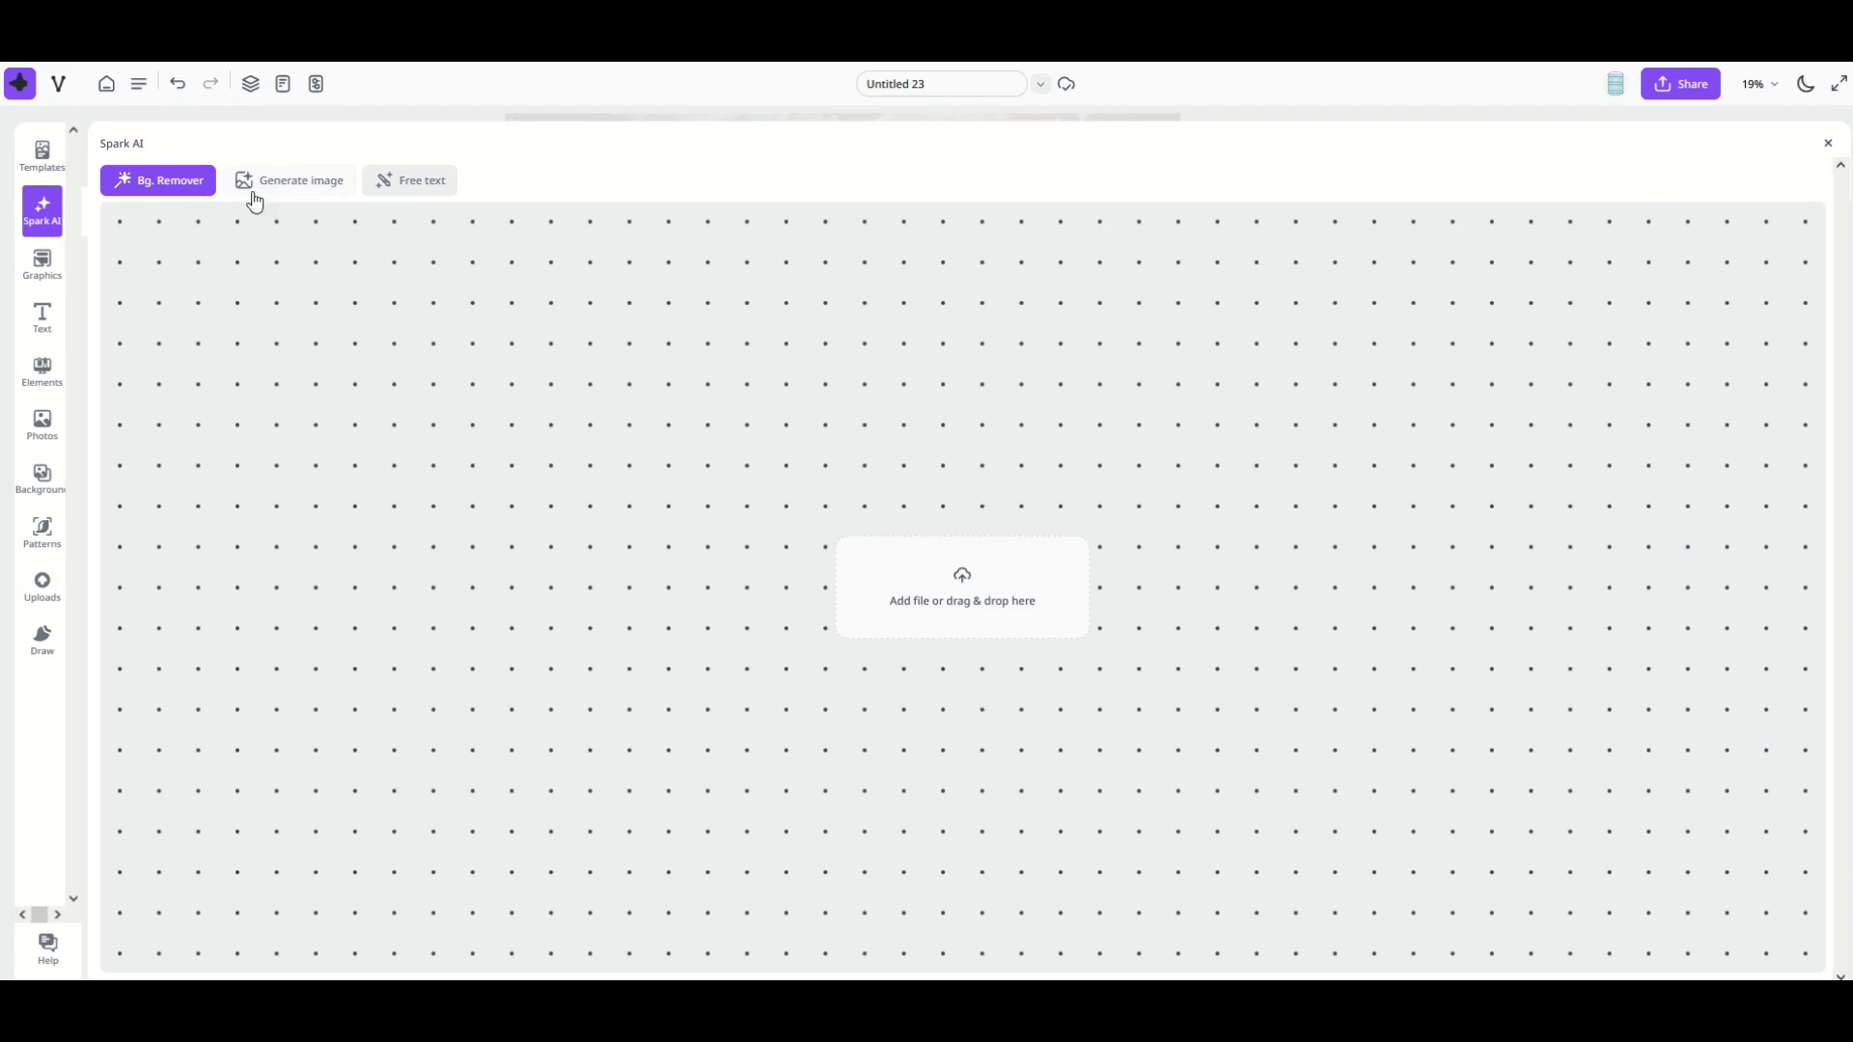
left_click(282, 184)
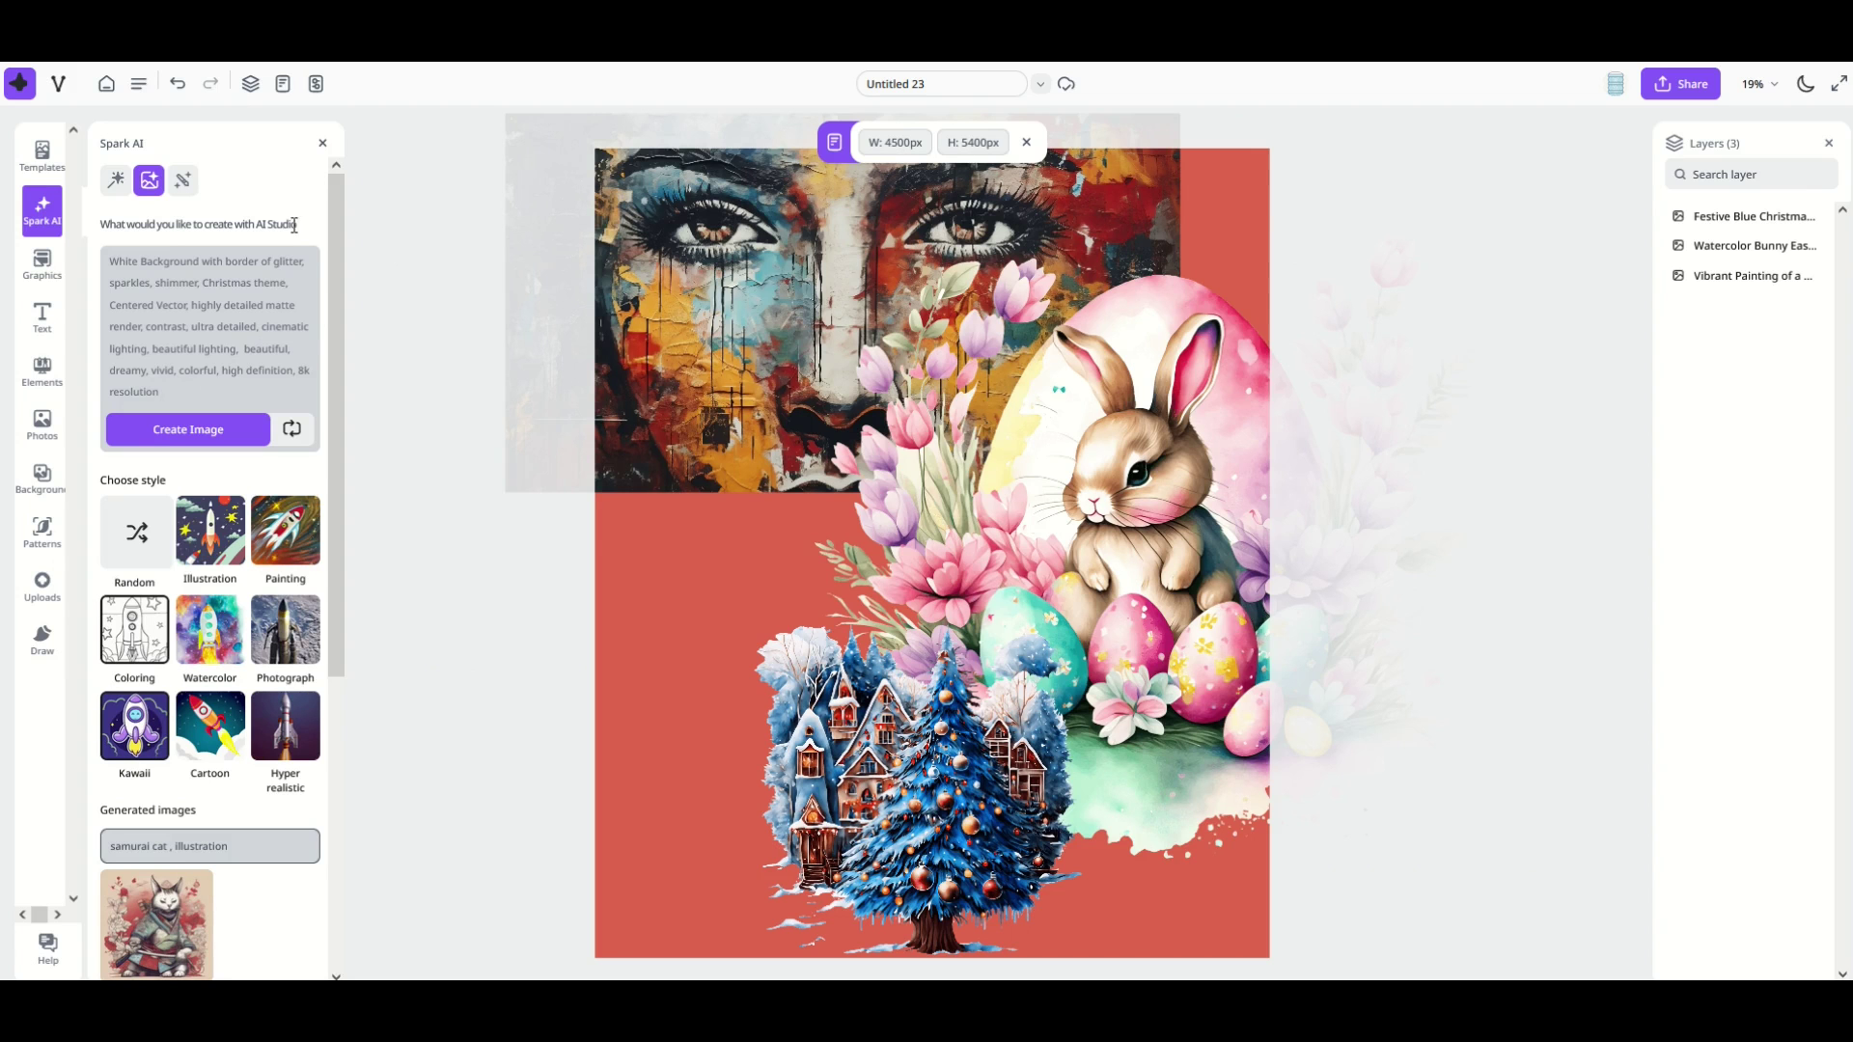
scroll(204, 632, "down", 3)
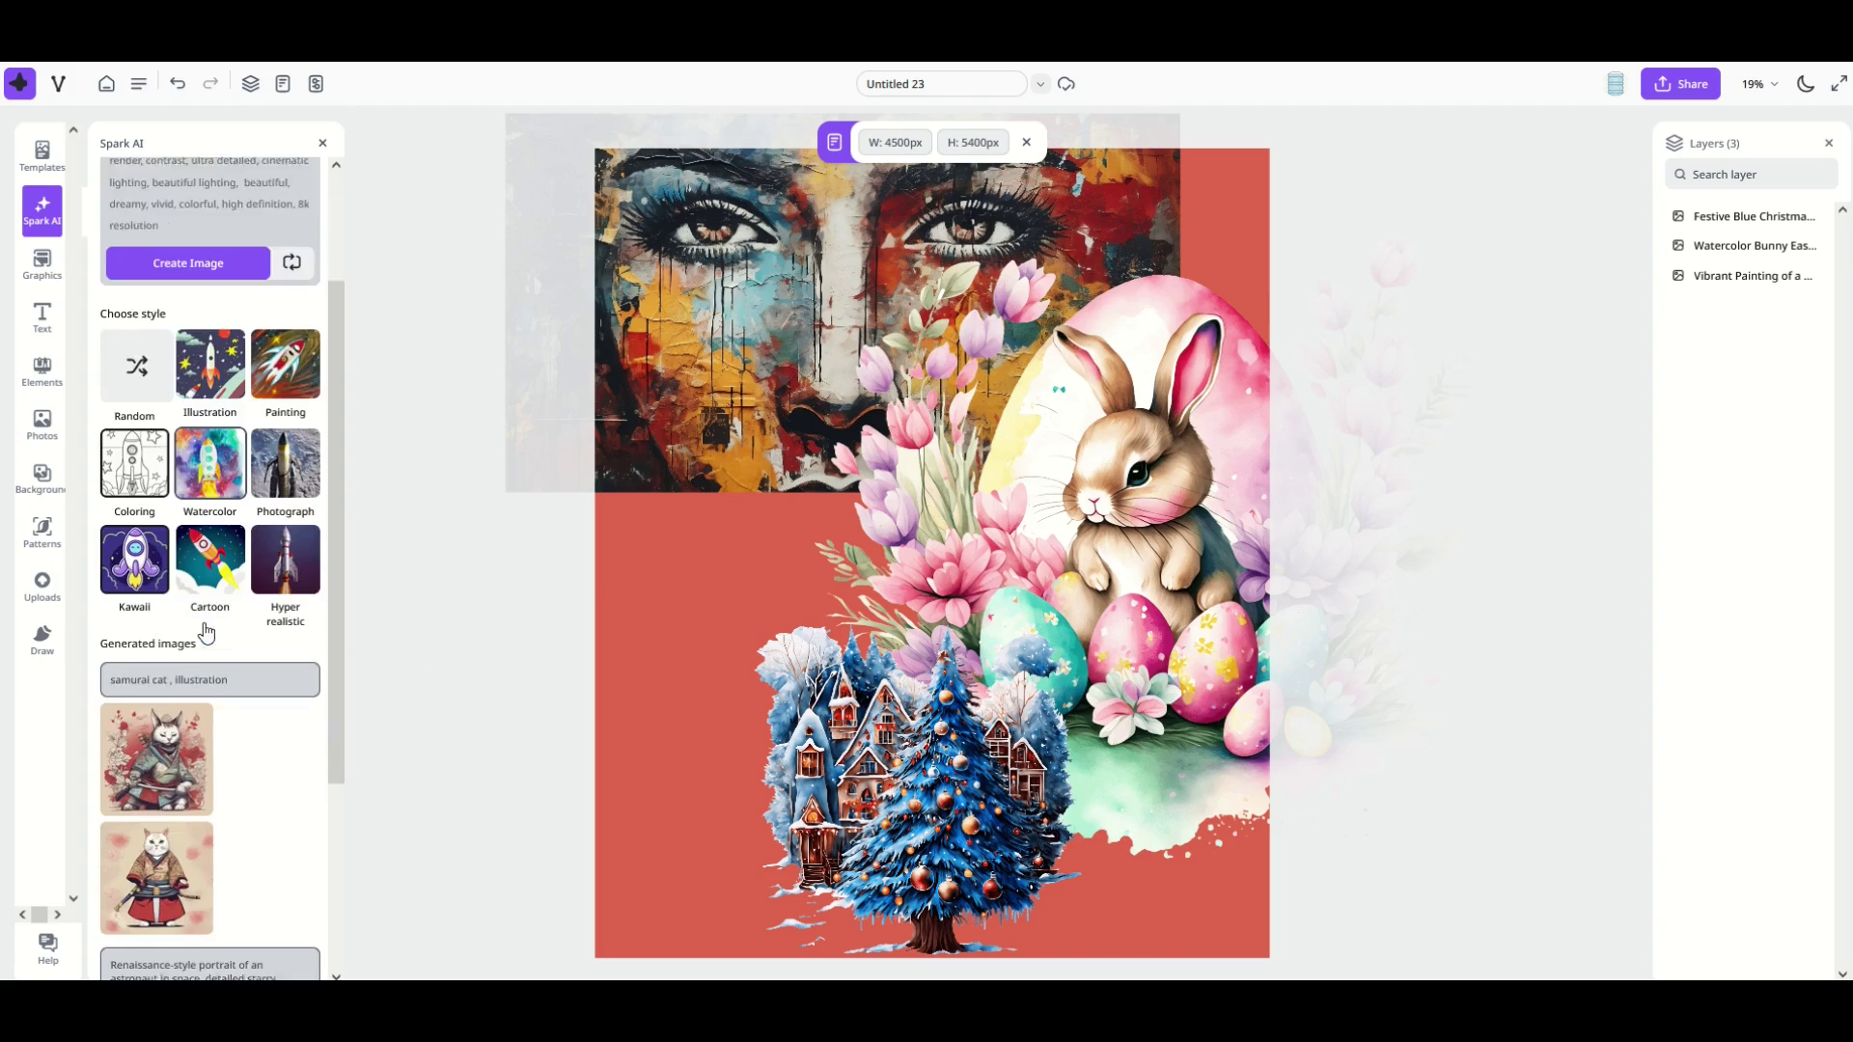
scroll(178, 666, "down", 2)
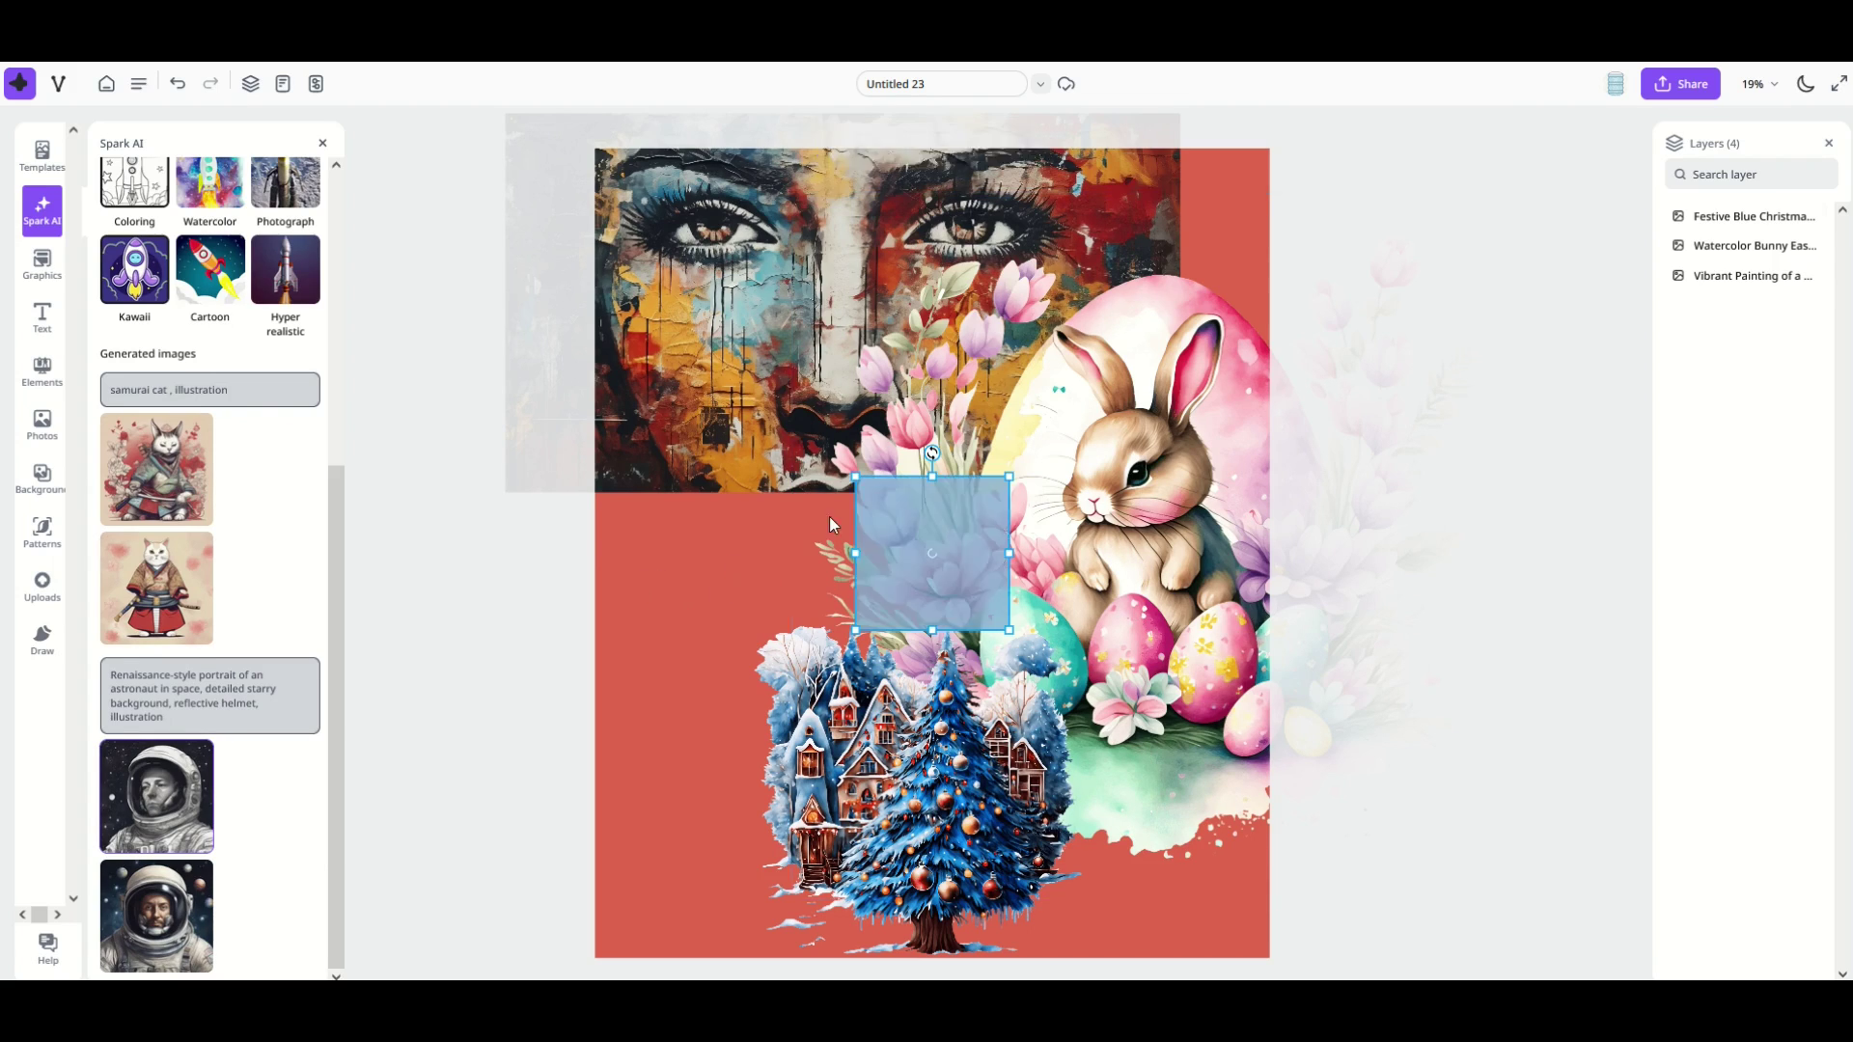
Place the astronaut portrait on the page, enlarge it over the collage, and open the background remover
left_click_drag(857, 509, 664, 250)
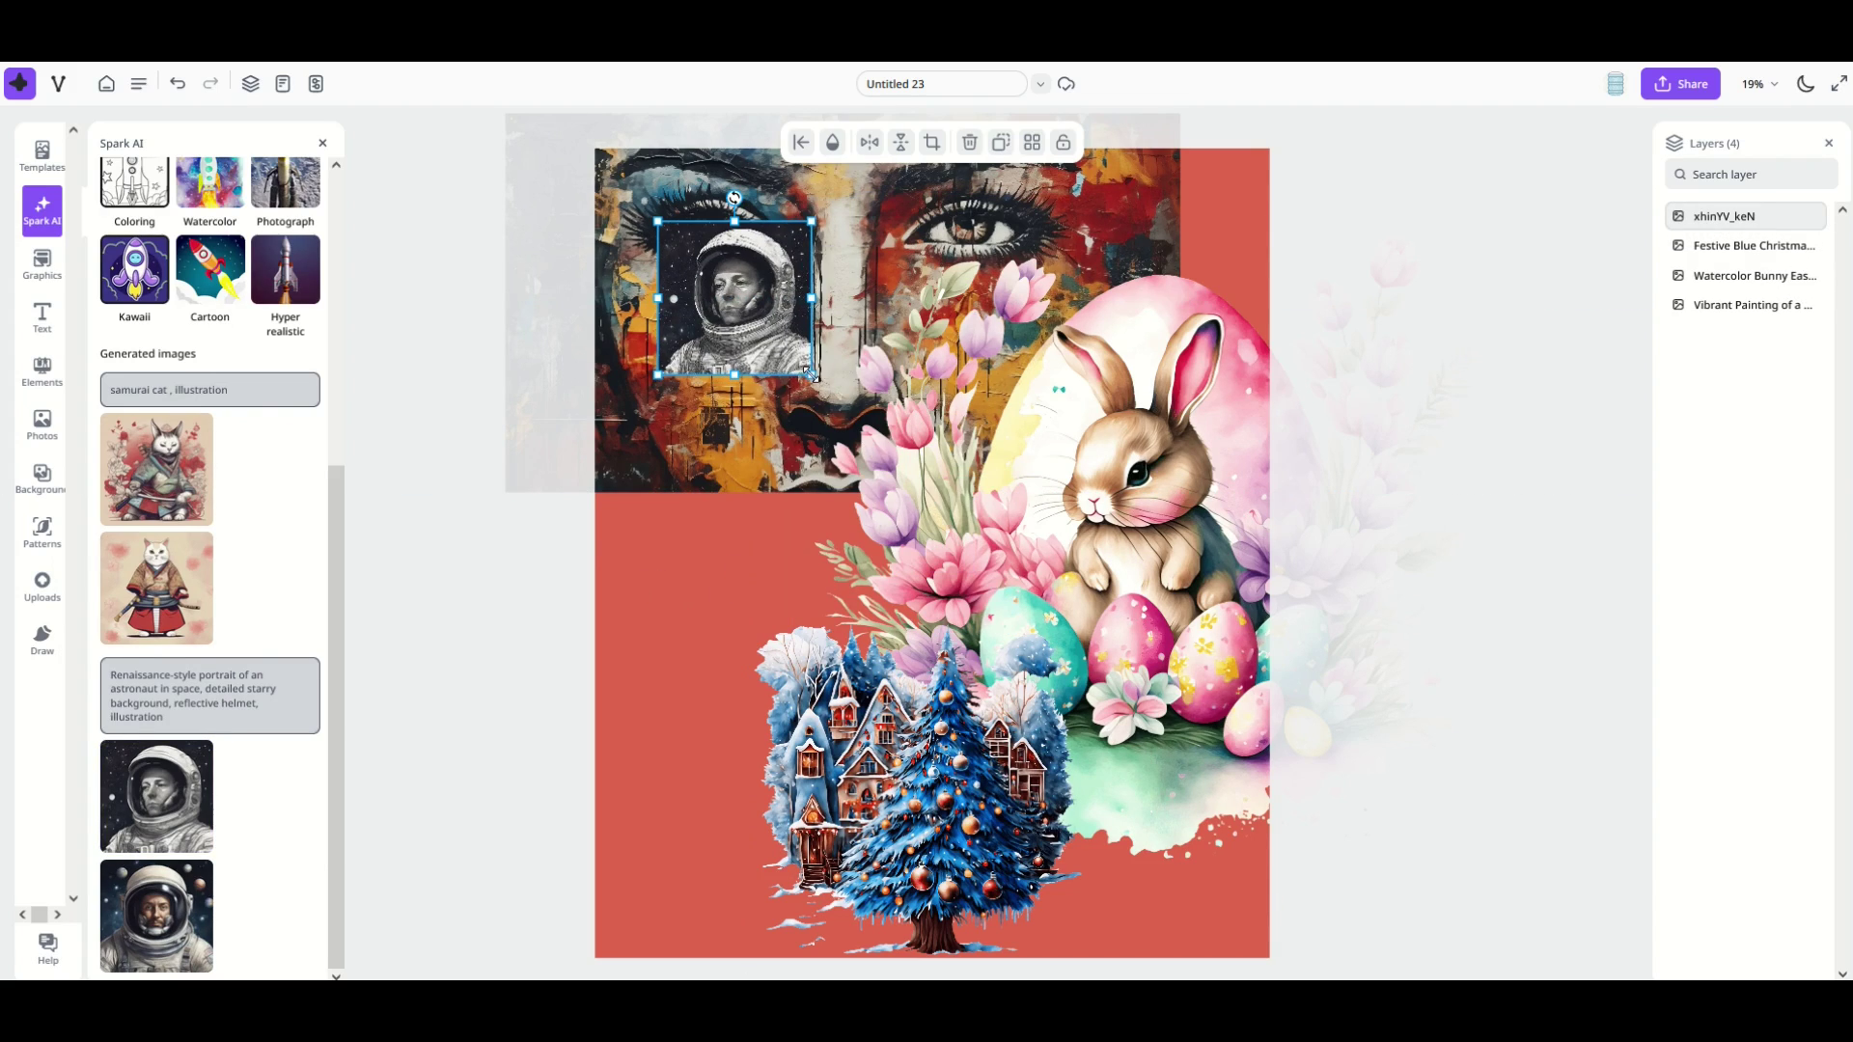
left_click_drag(814, 377, 1272, 834)
left_click_drag(1072, 742, 1019, 726)
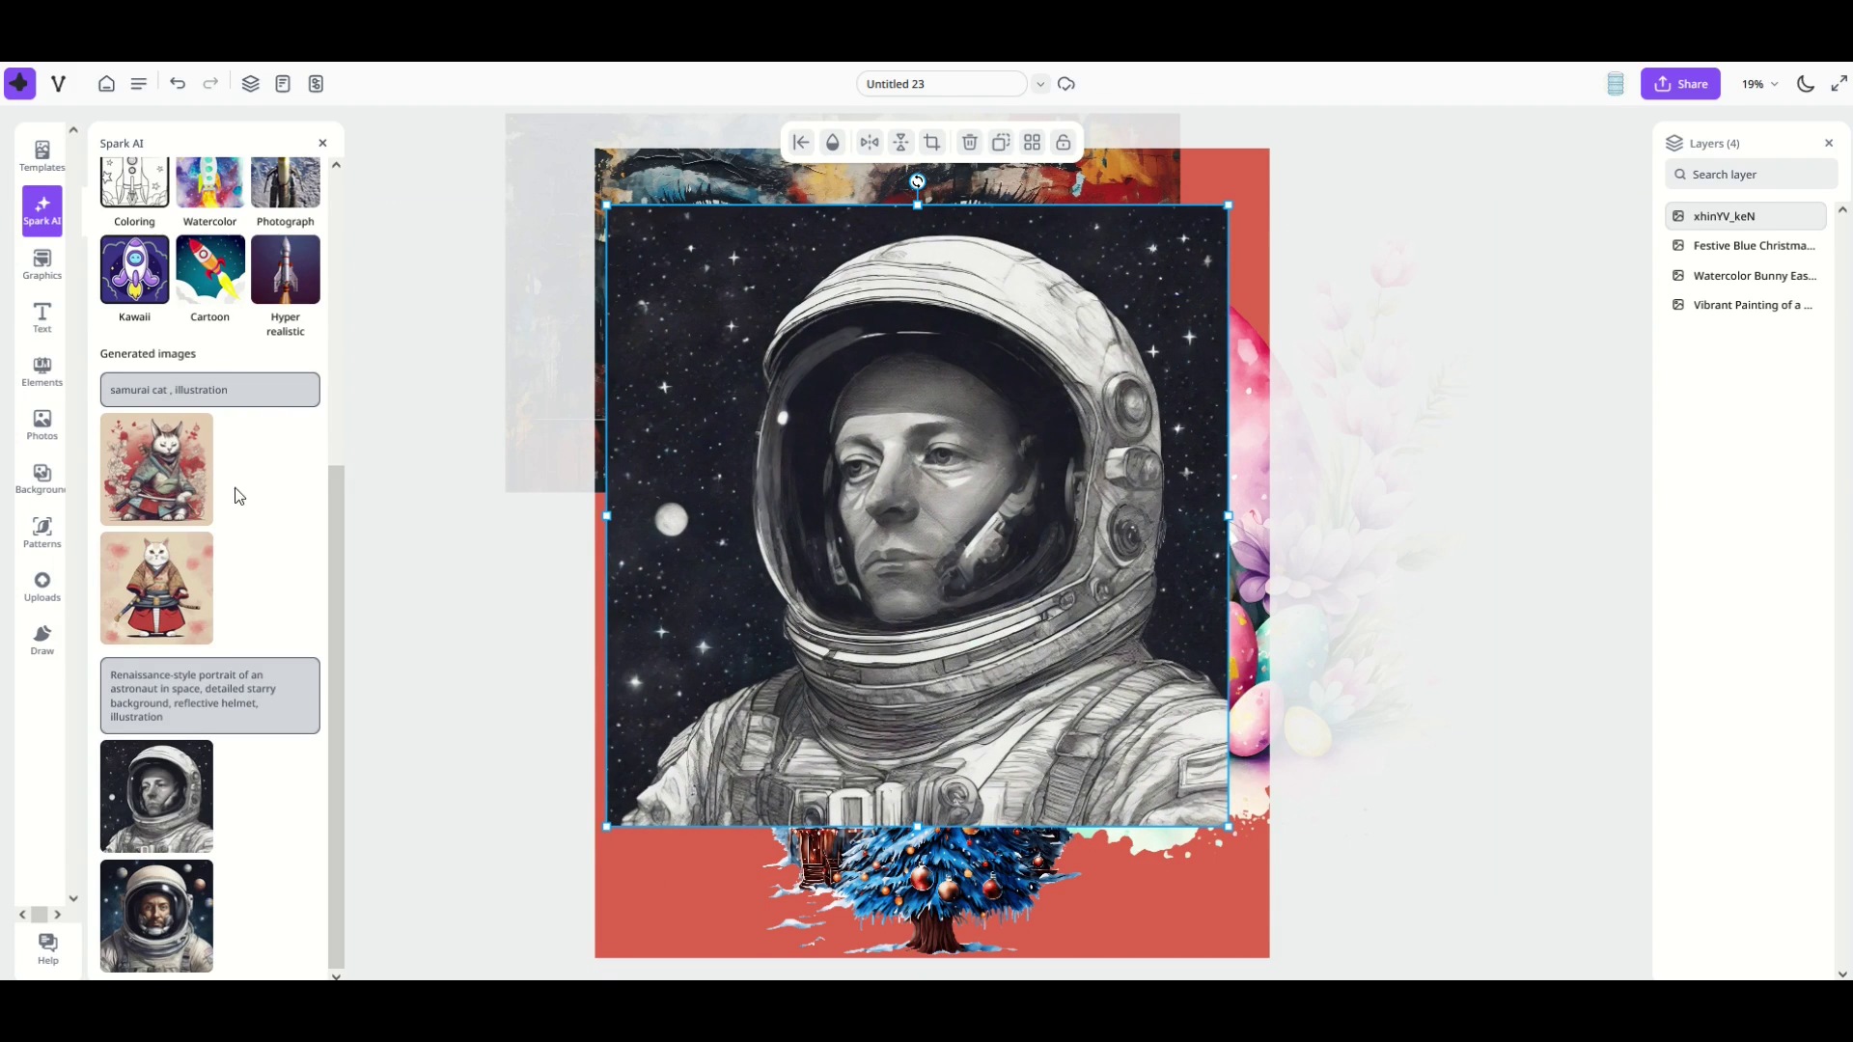
scroll(235, 489, "up", 2)
left_click(318, 207)
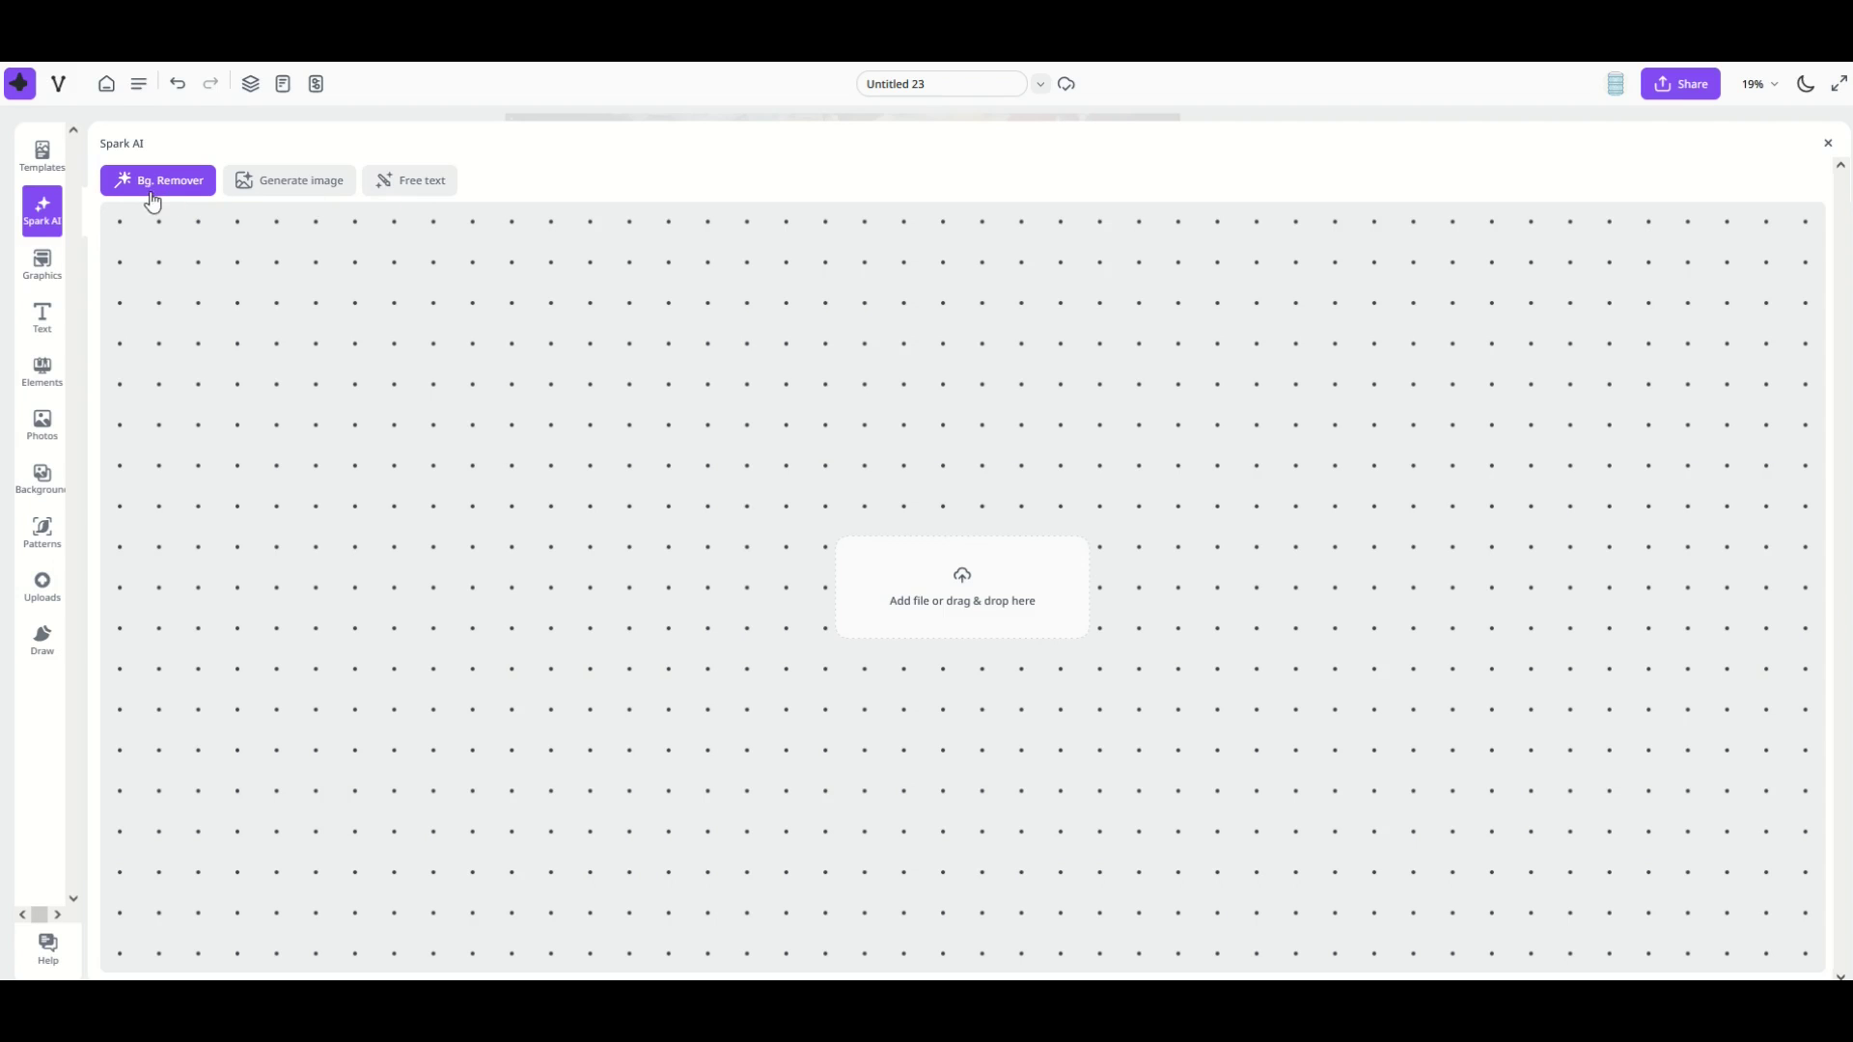
Close the background remover and reopen it from Spark AI
left_click(50, 220)
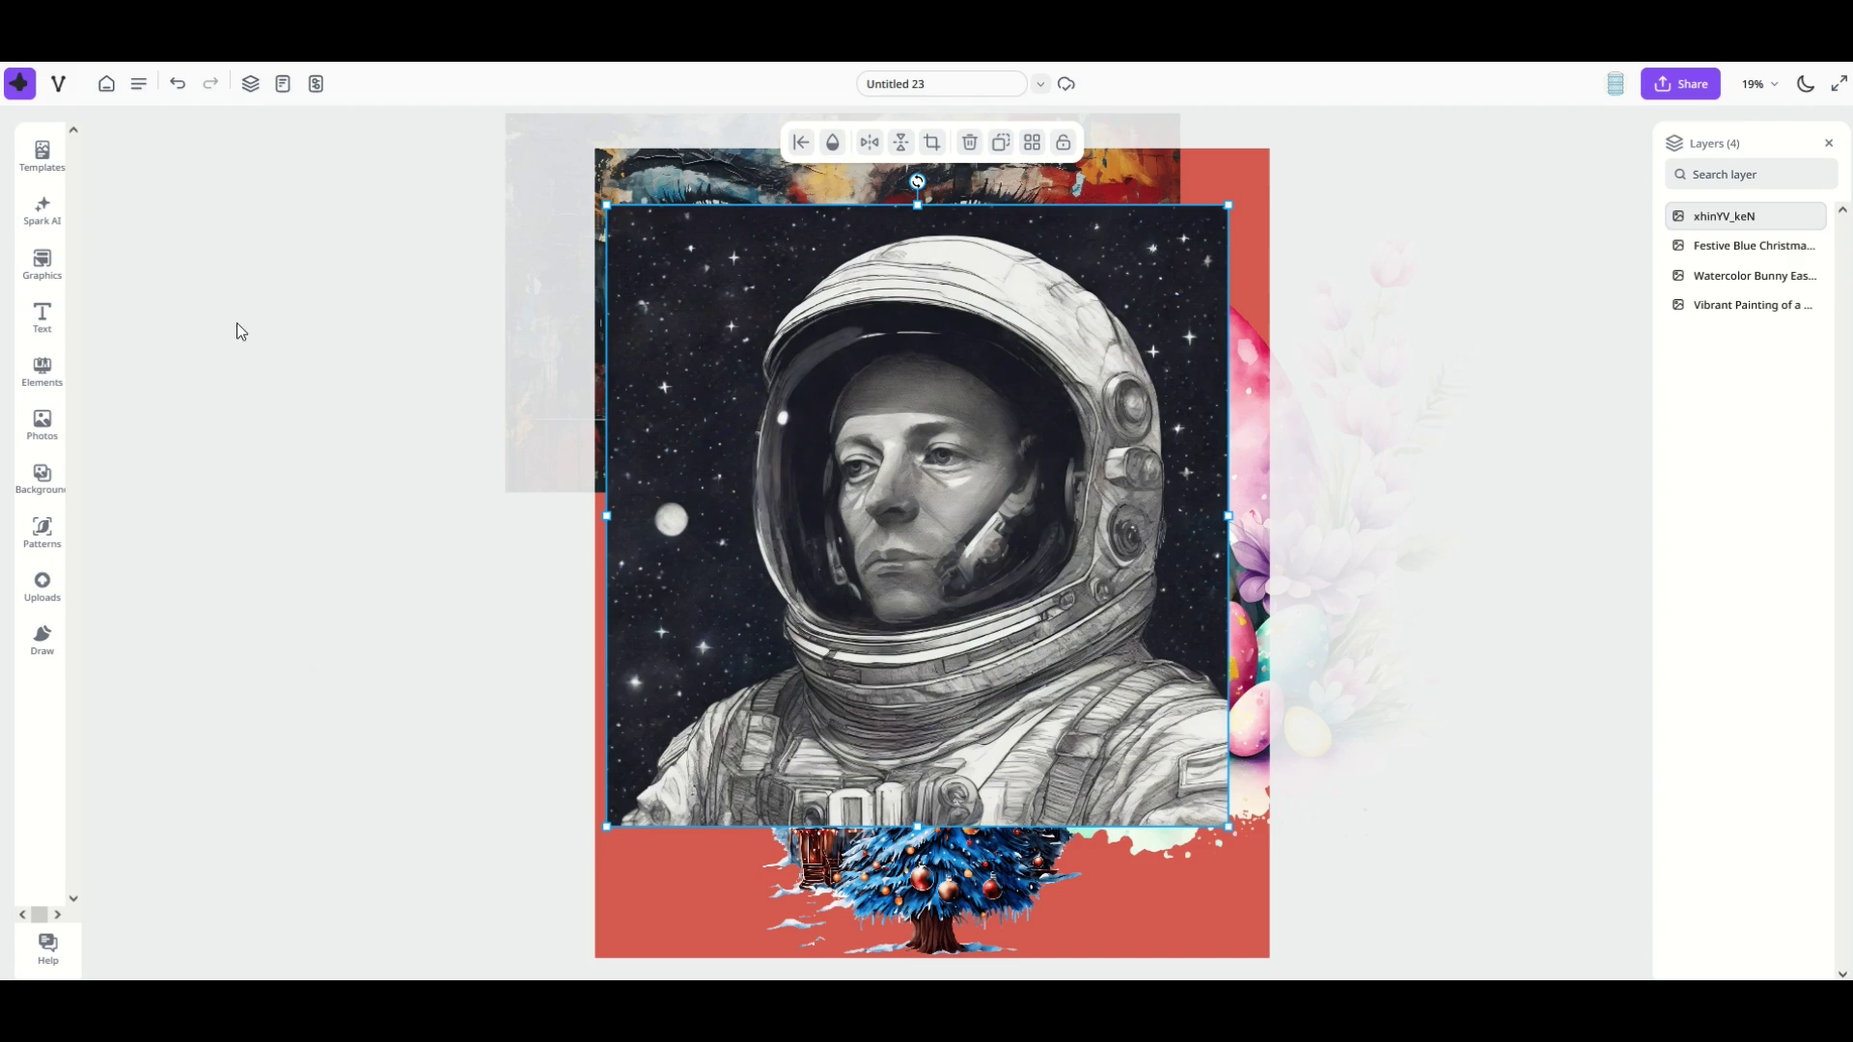
left_click(42, 209)
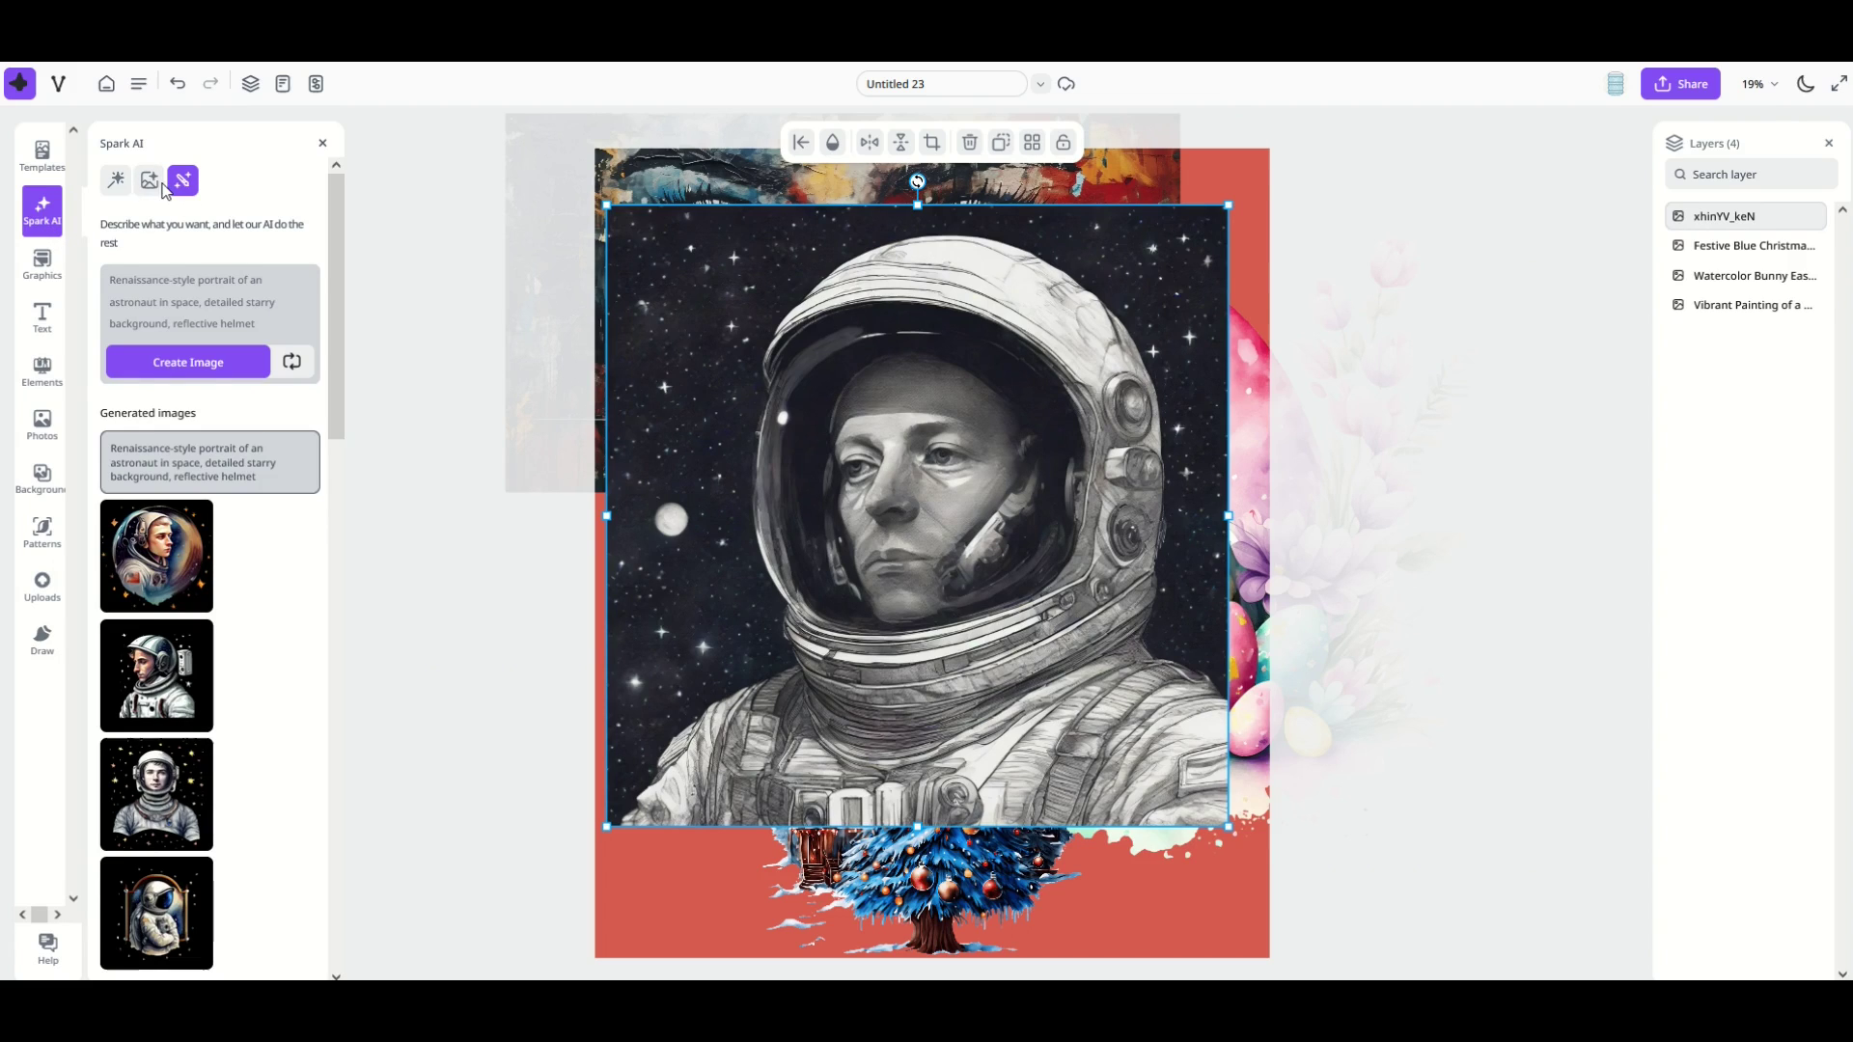
left_click(117, 189)
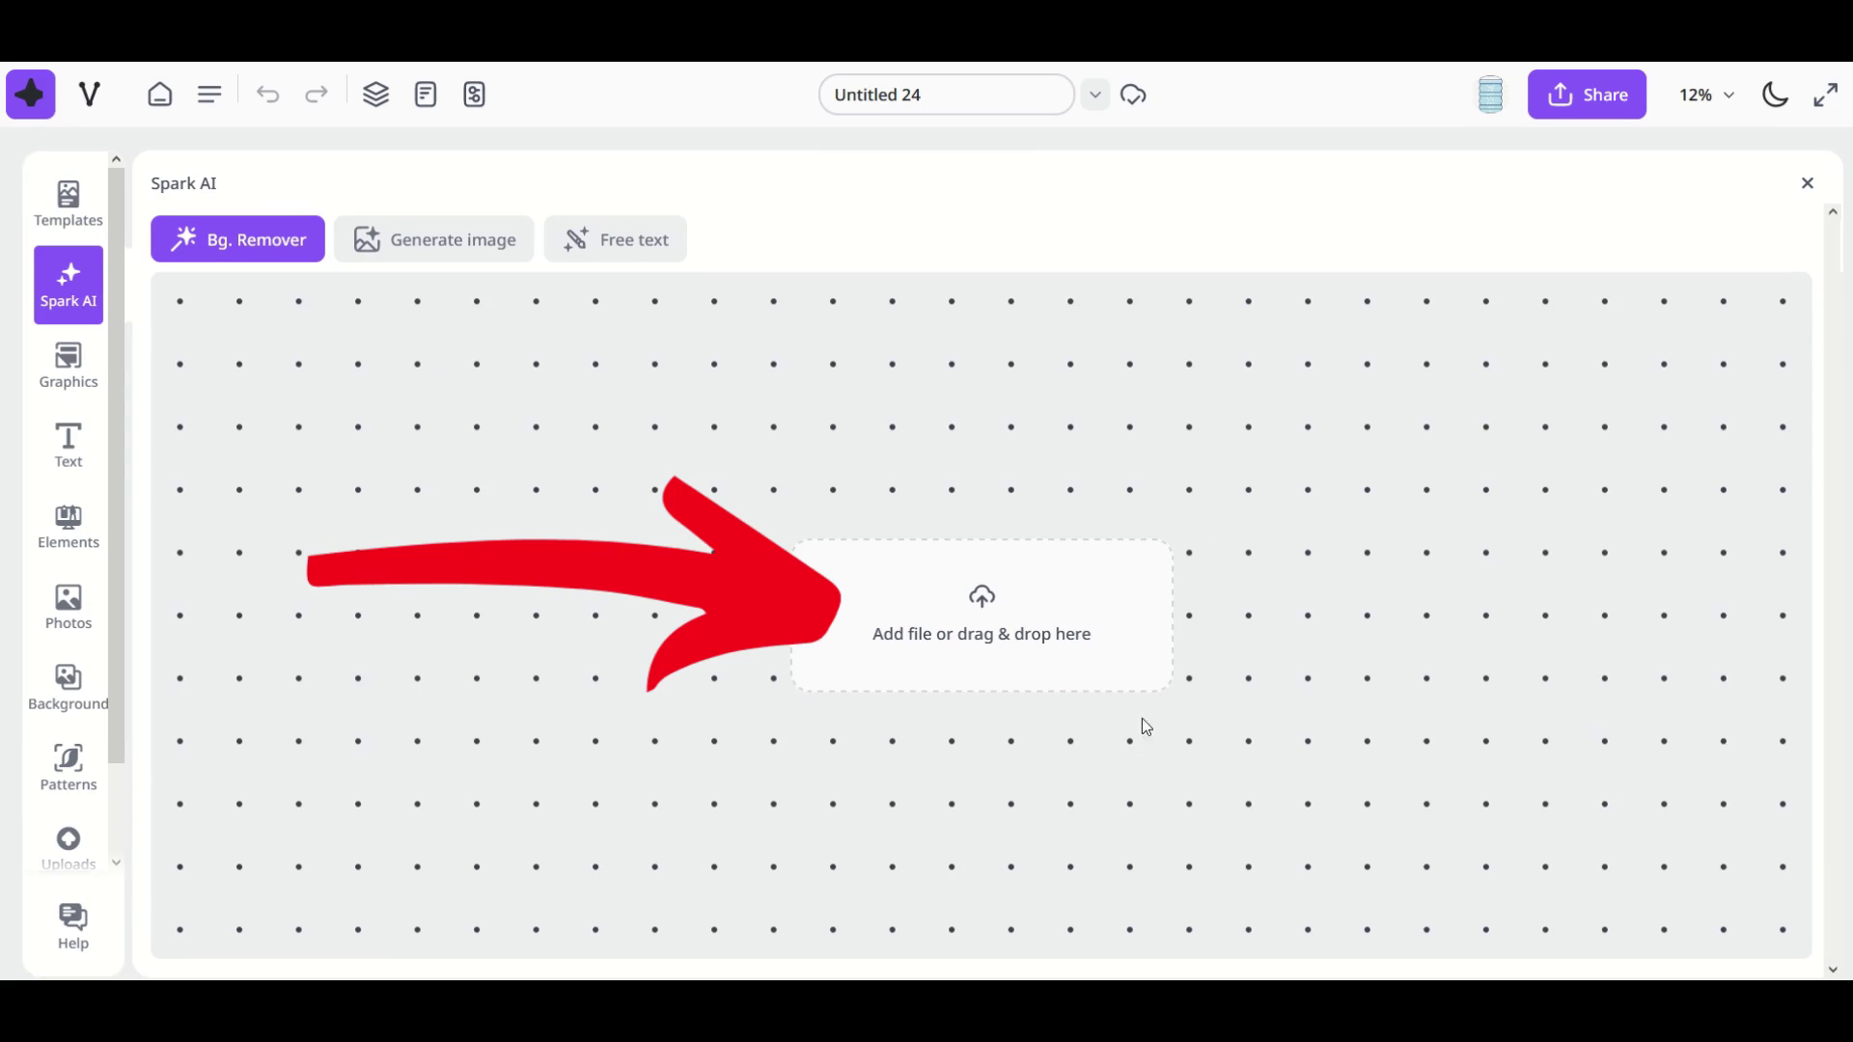
Upload the hooded skull image for background removal, then close Spark AI
left_click(975, 617)
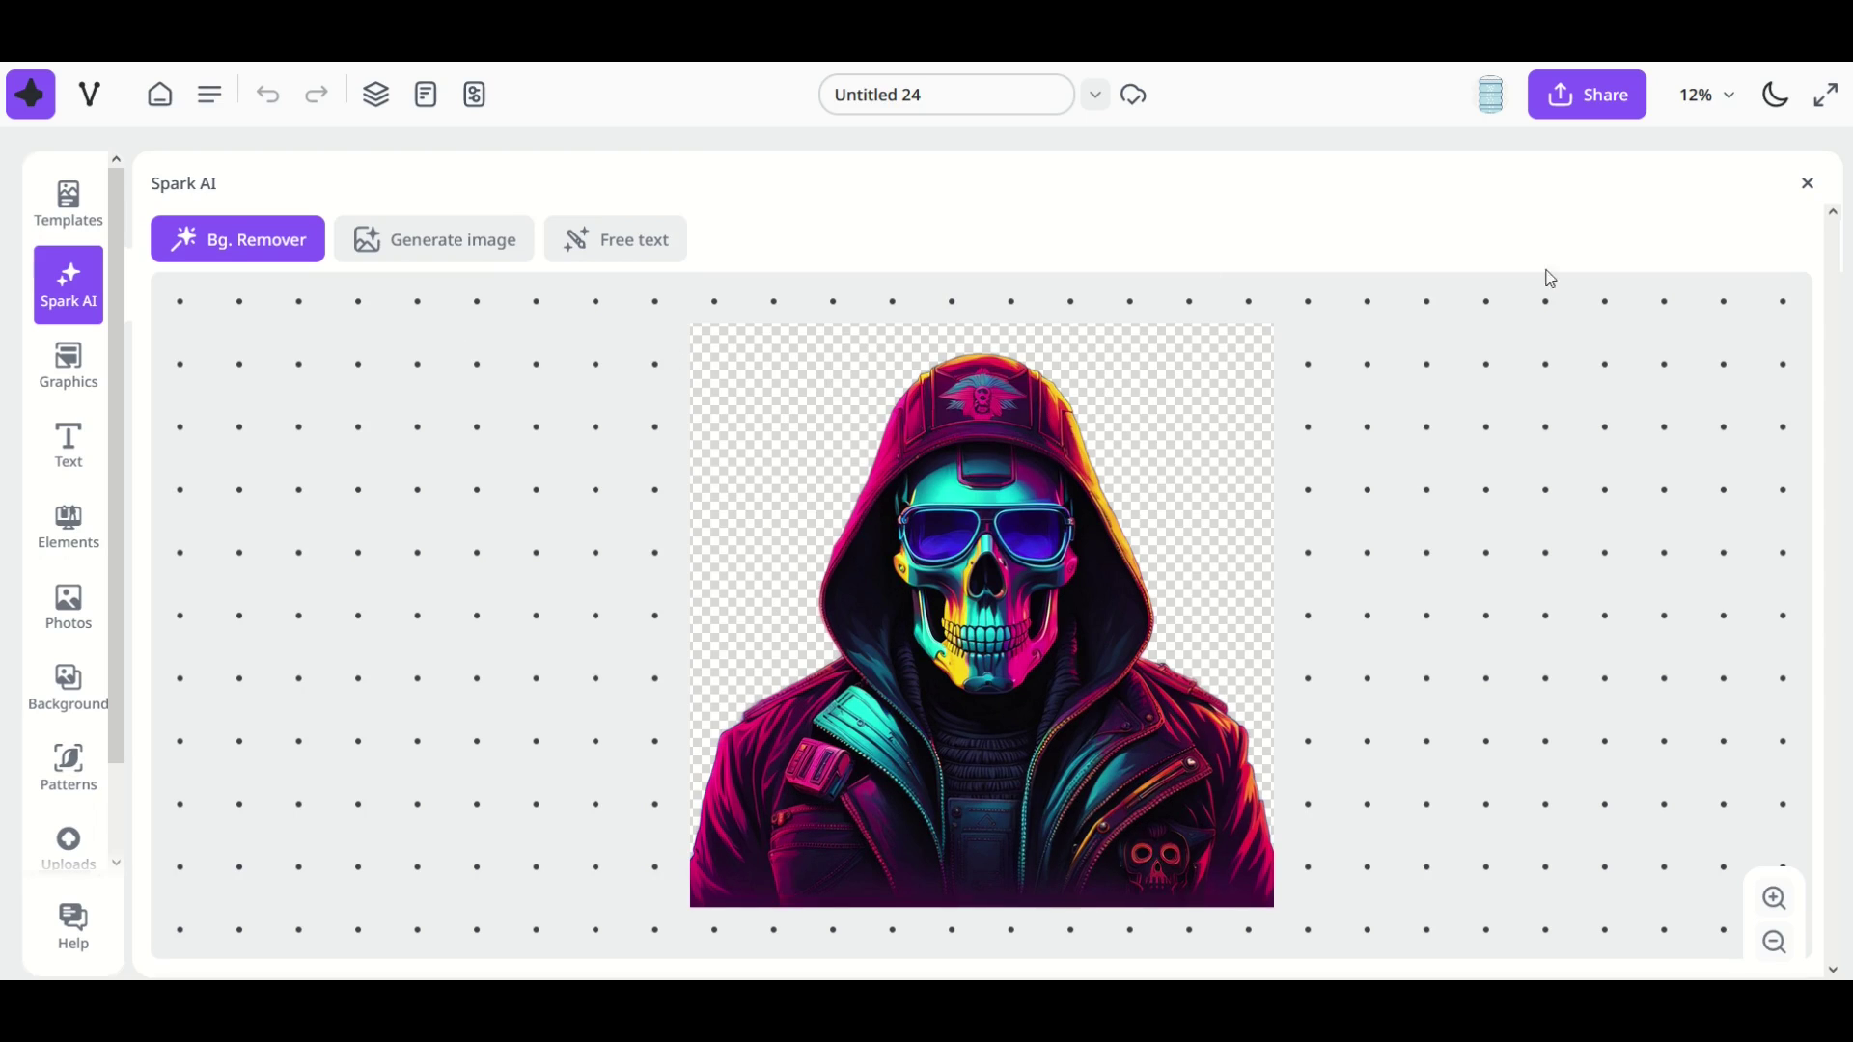
left_click(1807, 184)
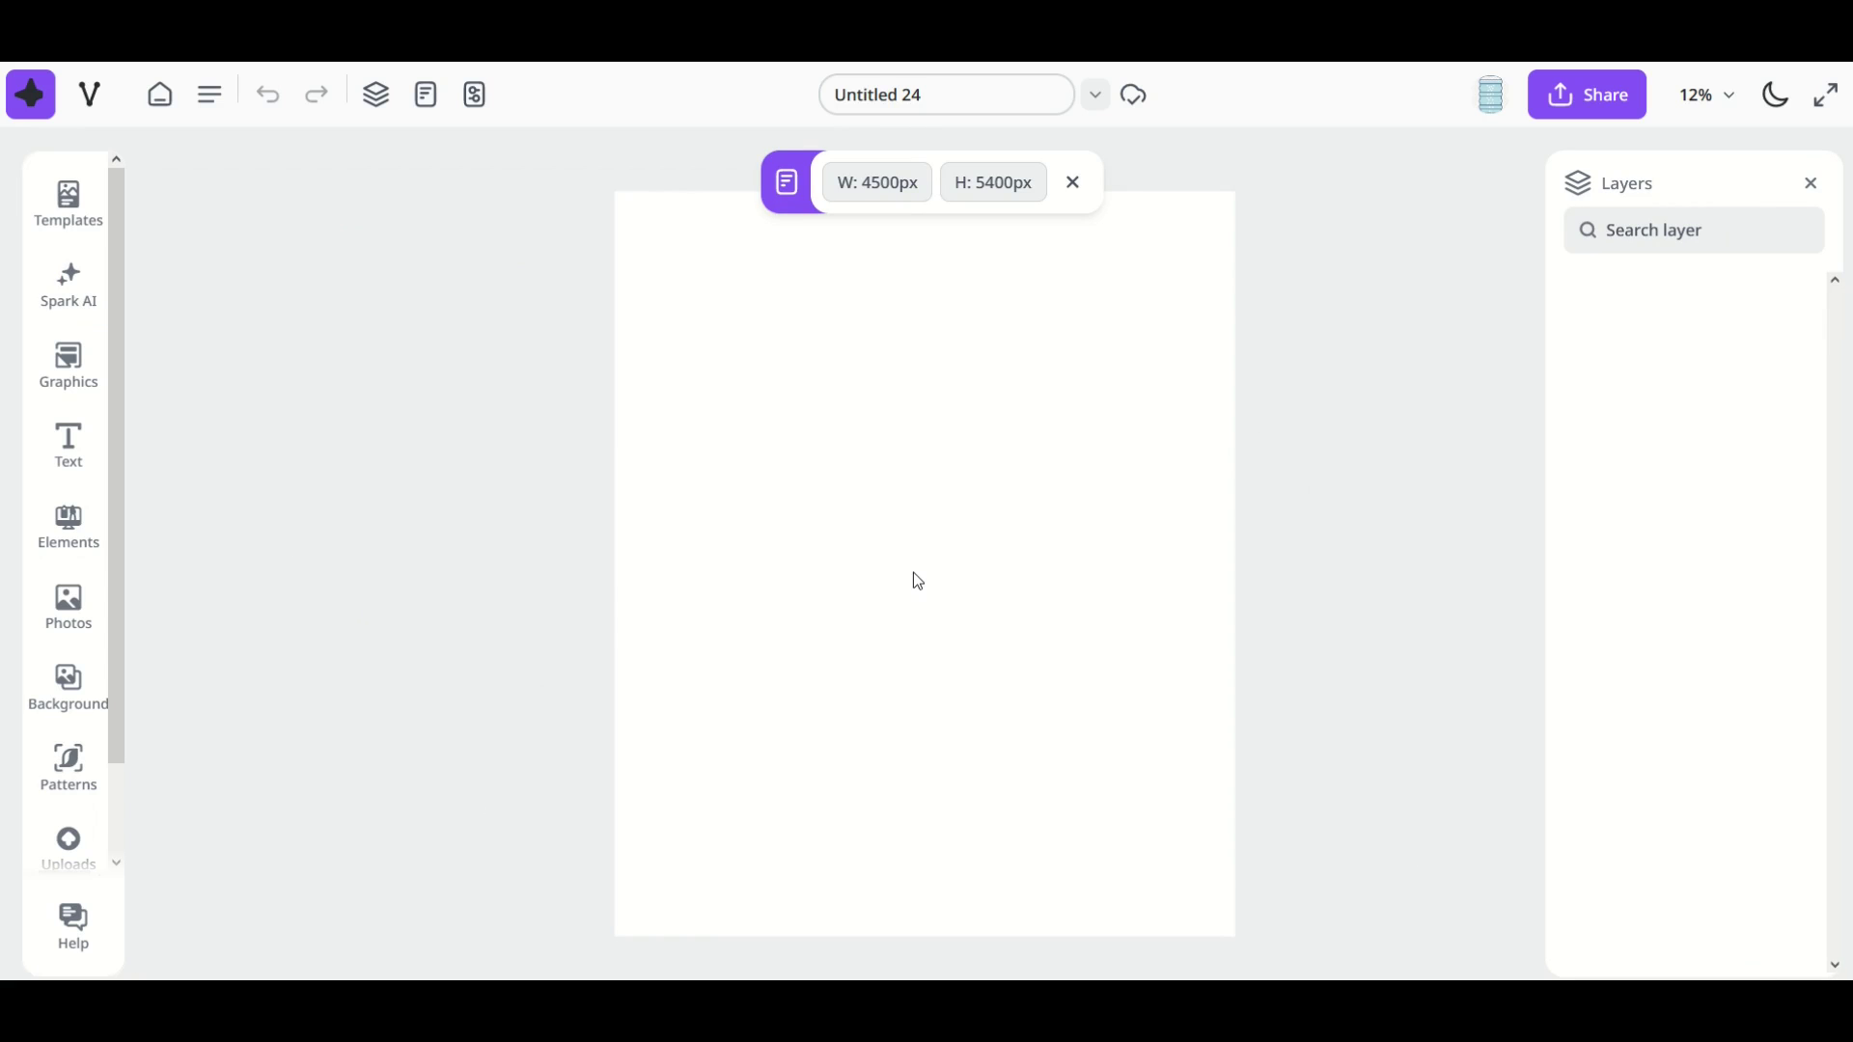
Reopen the background remover on the skull cutout and zoom its preview out and back in
left_click(83, 303)
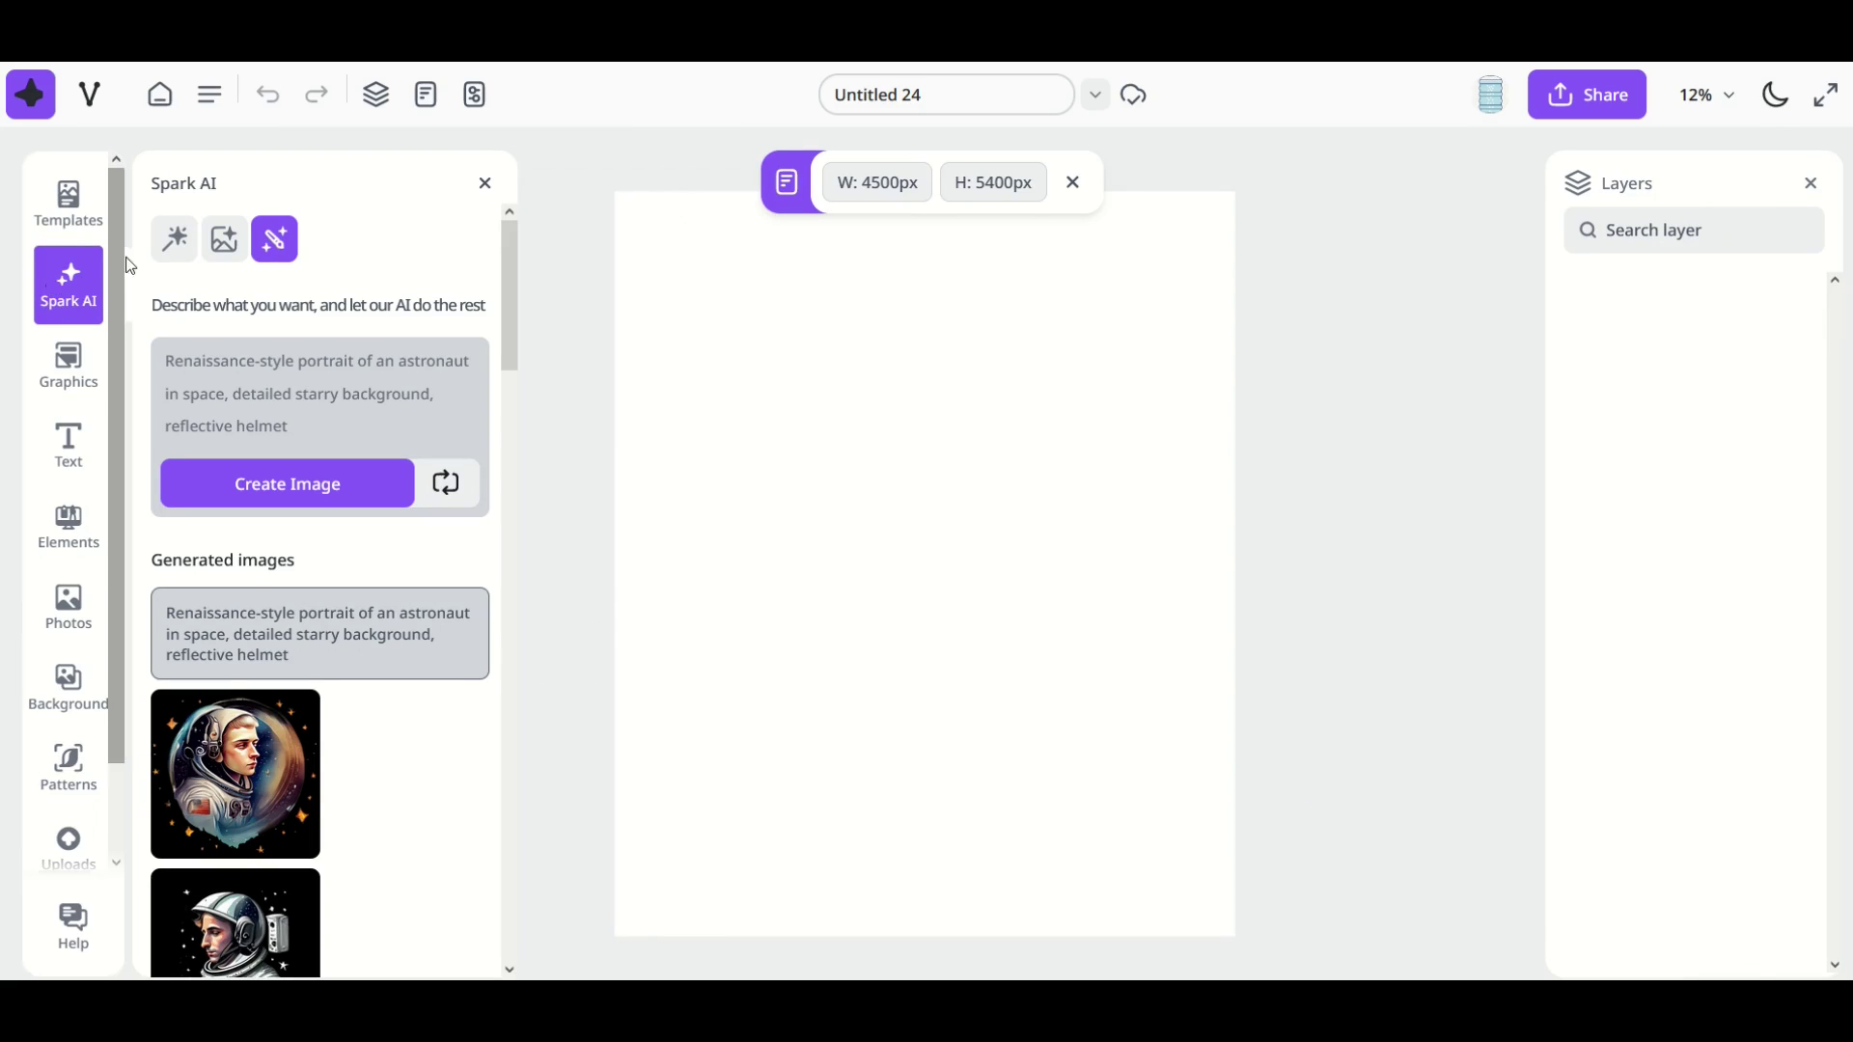
left_click(173, 251)
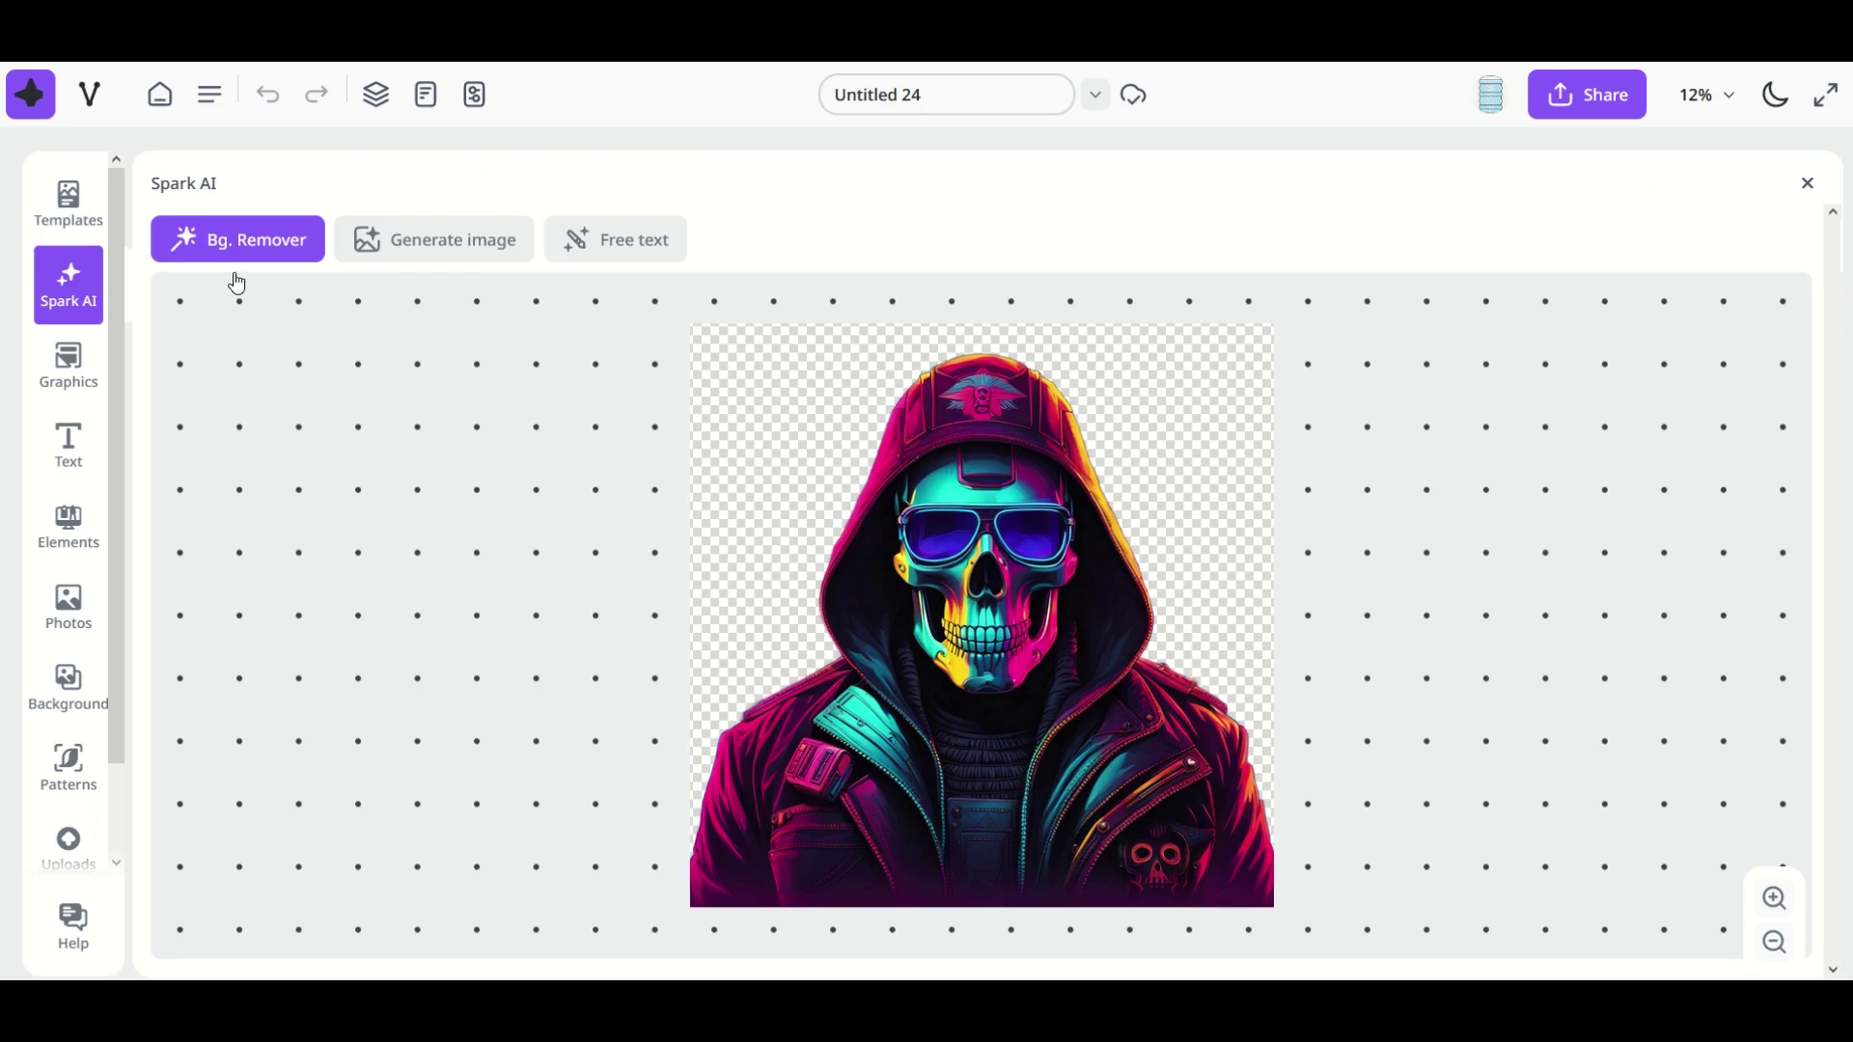
right_click(975, 633)
left_click(992, 647)
right_click(971, 617)
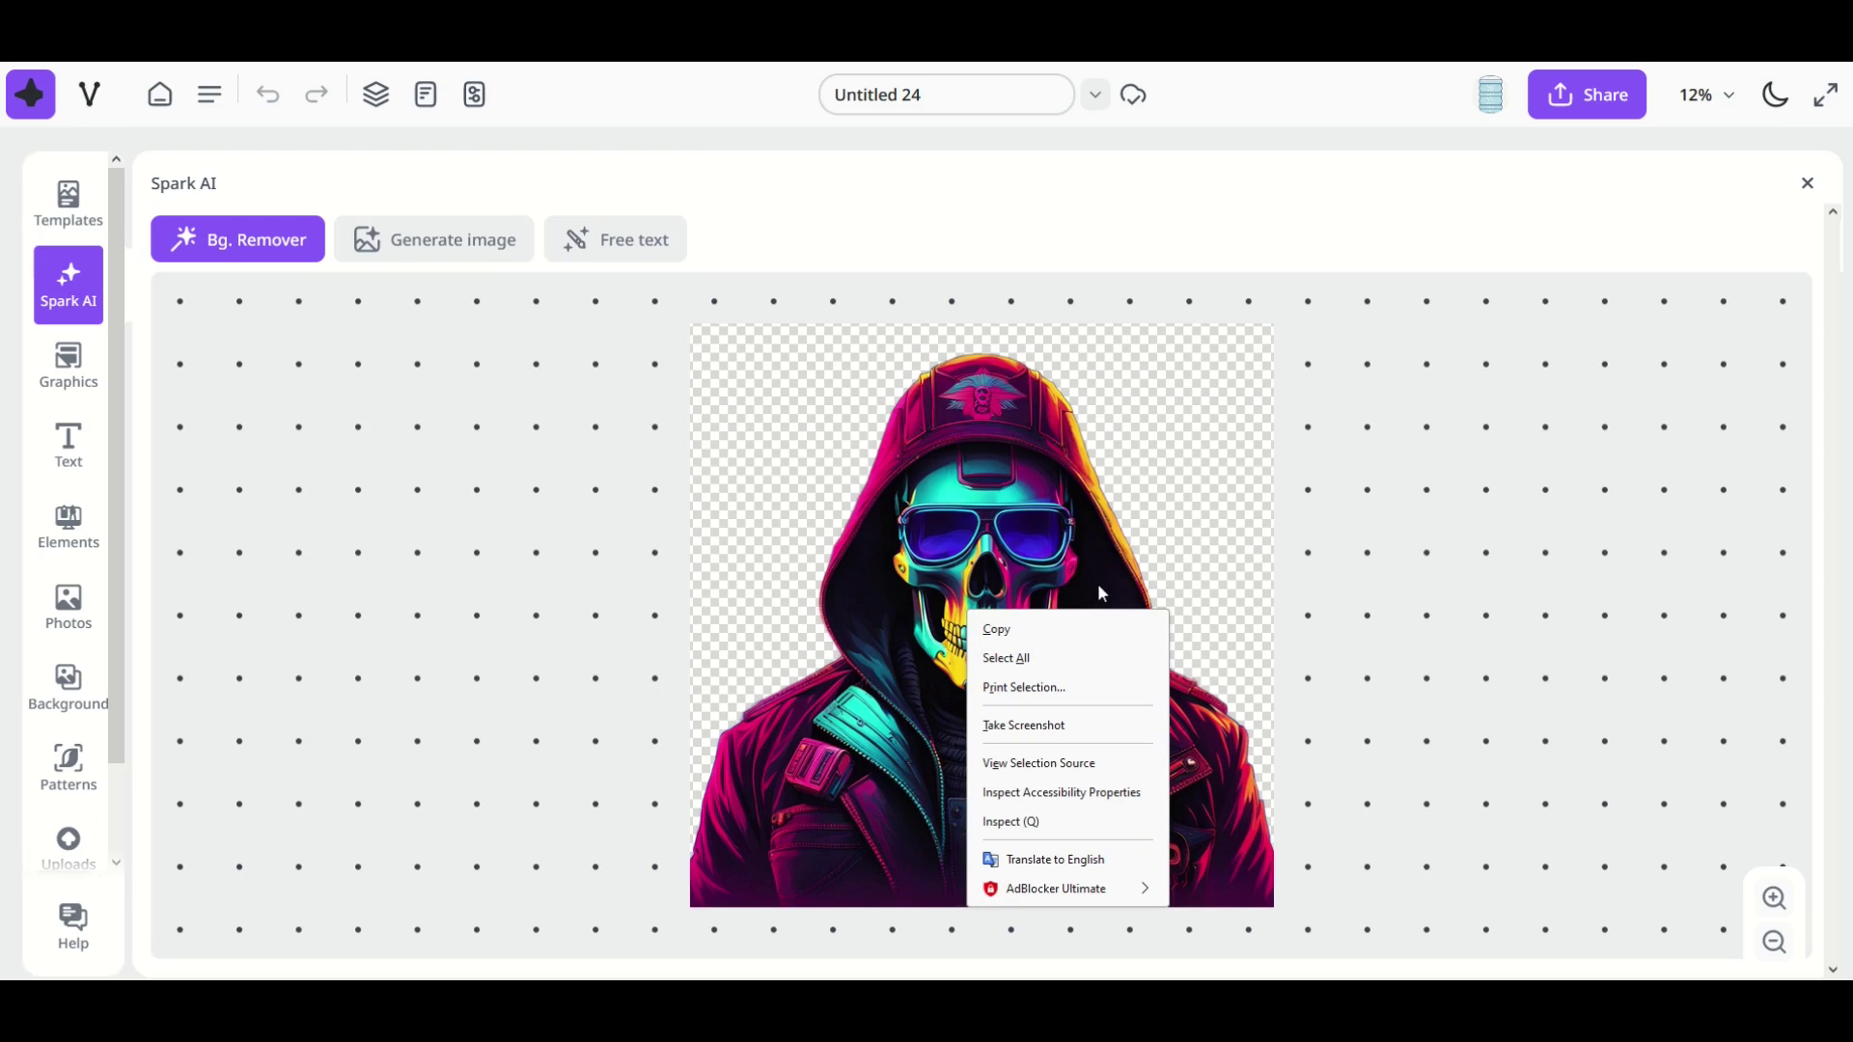
left_click(1252, 244)
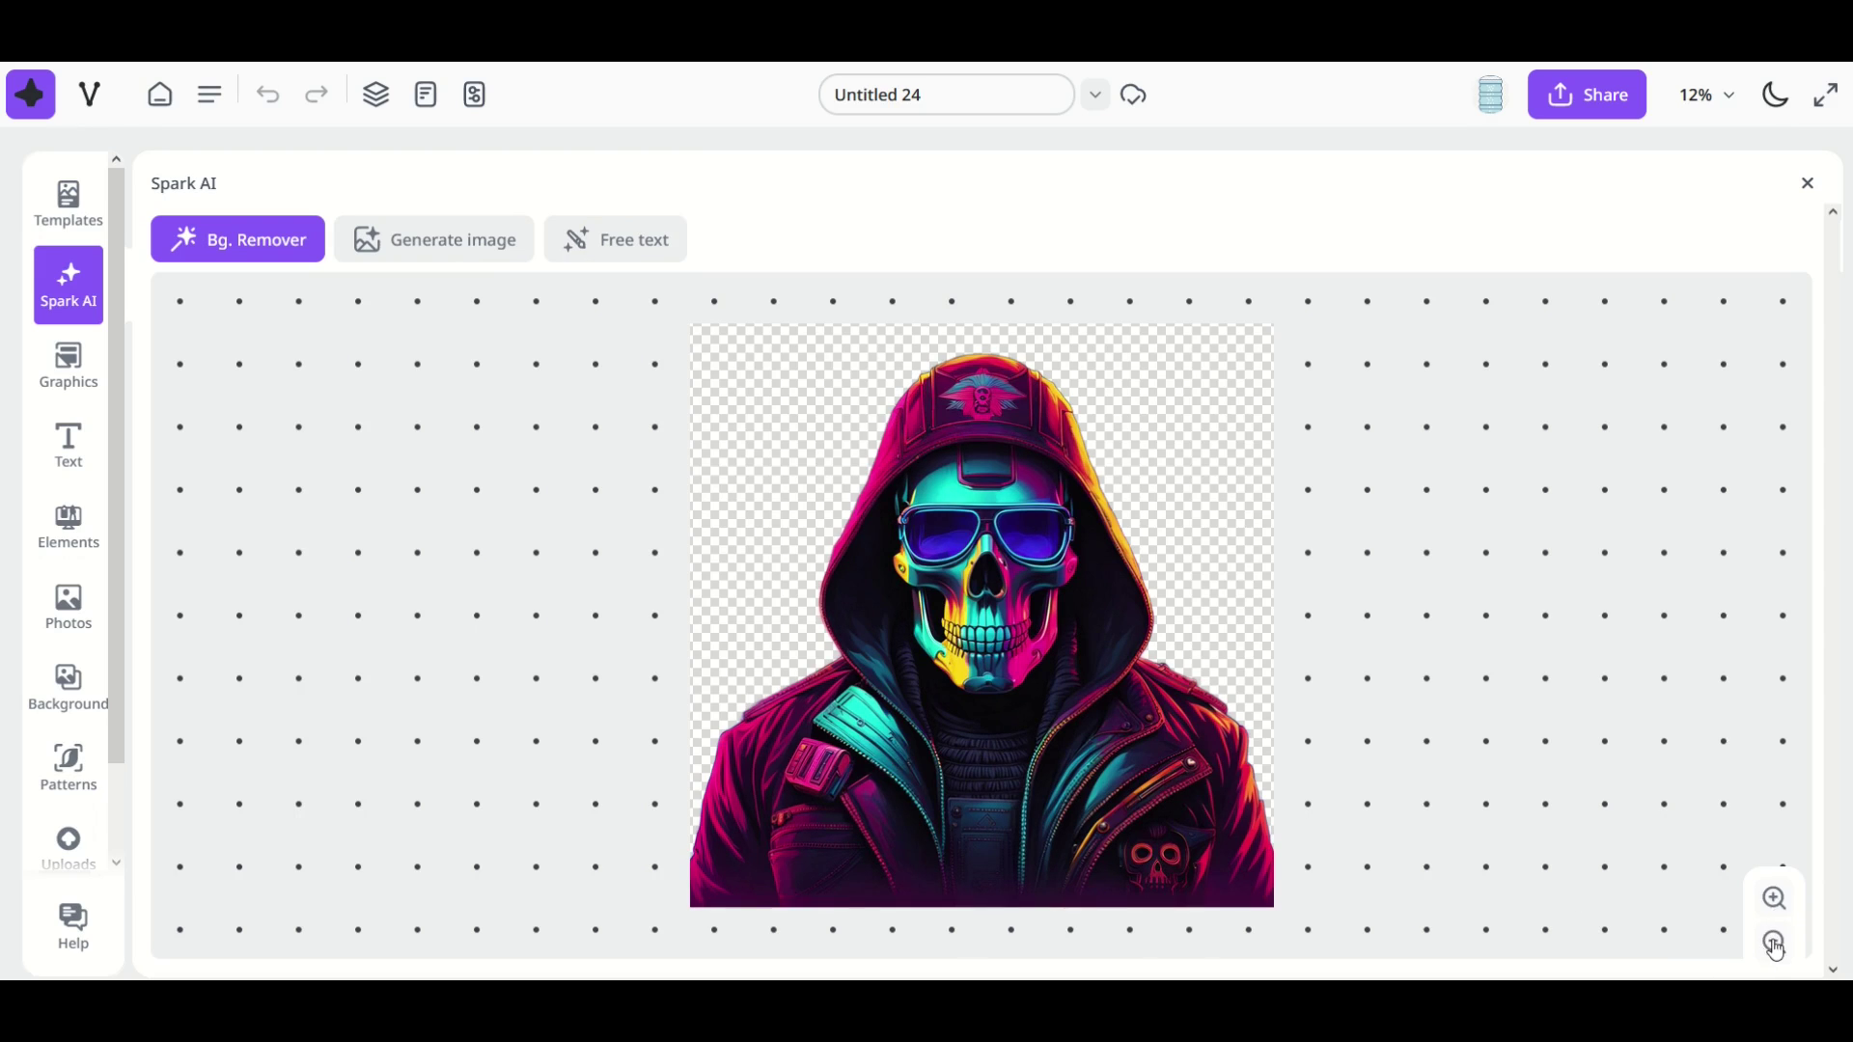
left_click(1776, 944)
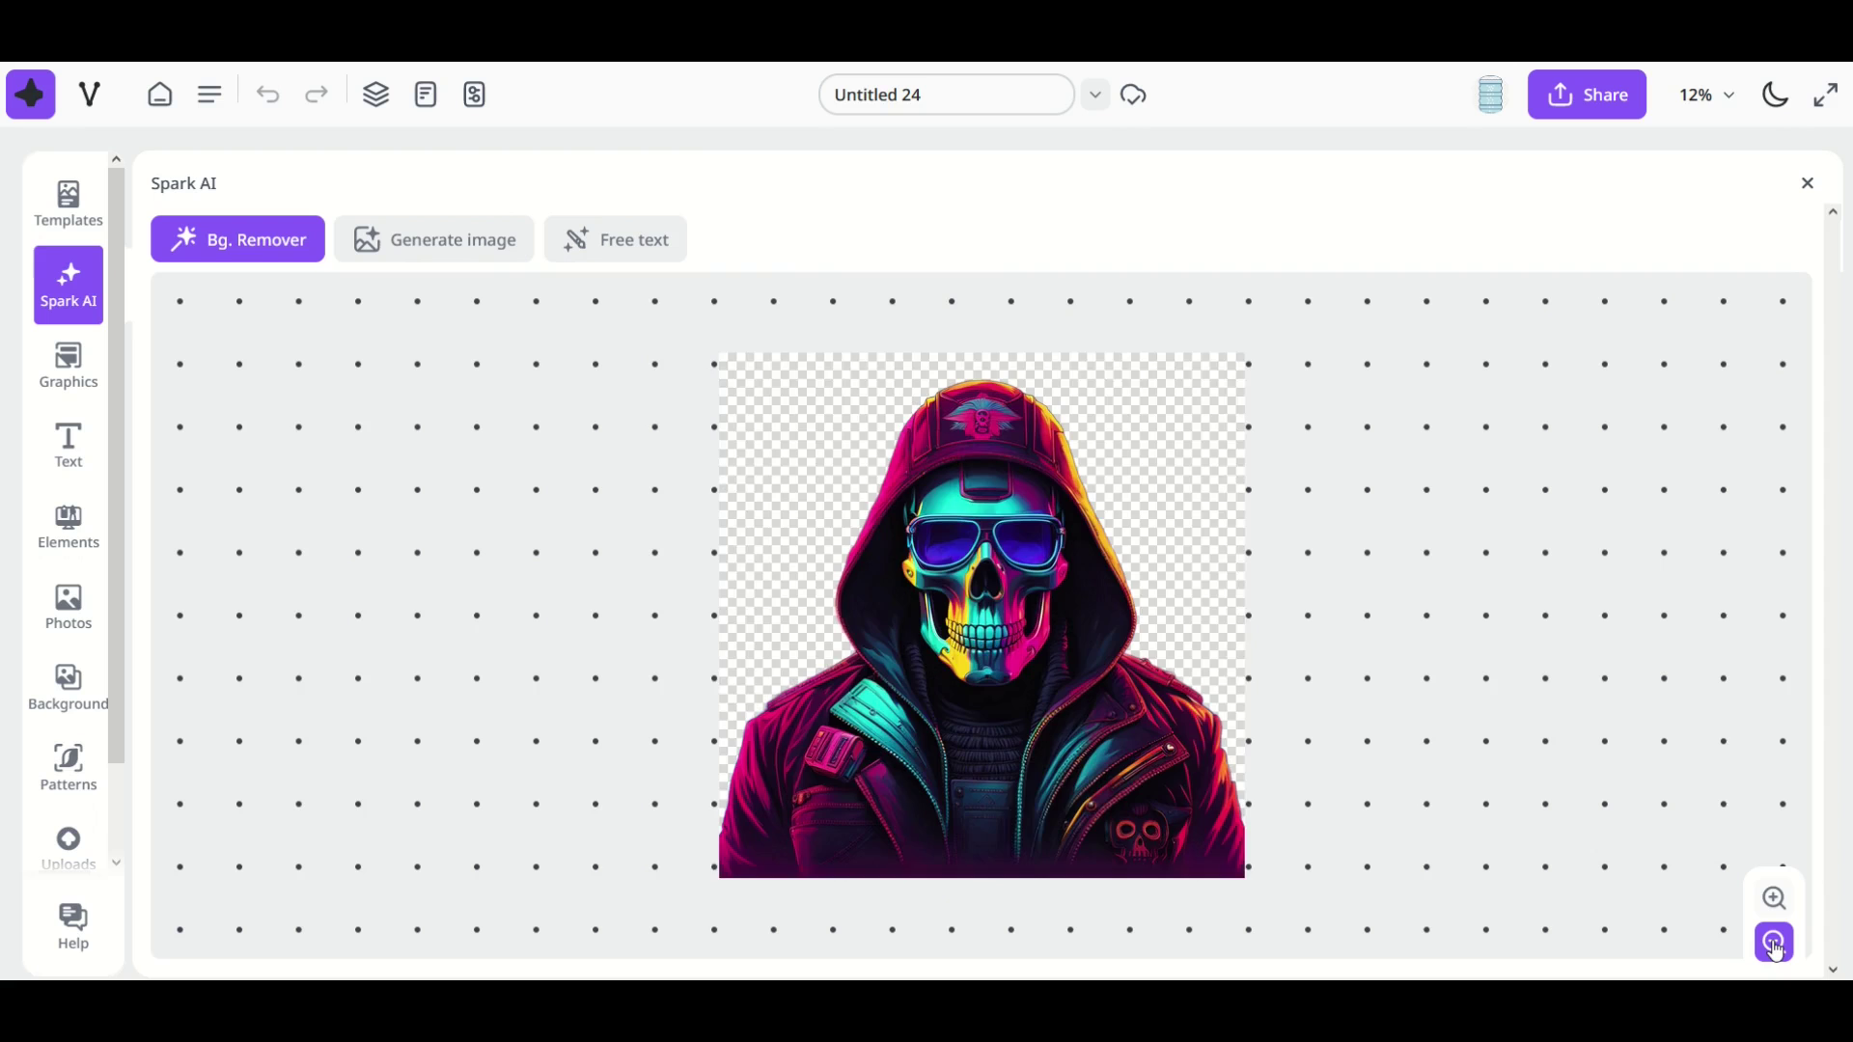
left_click(1776, 944)
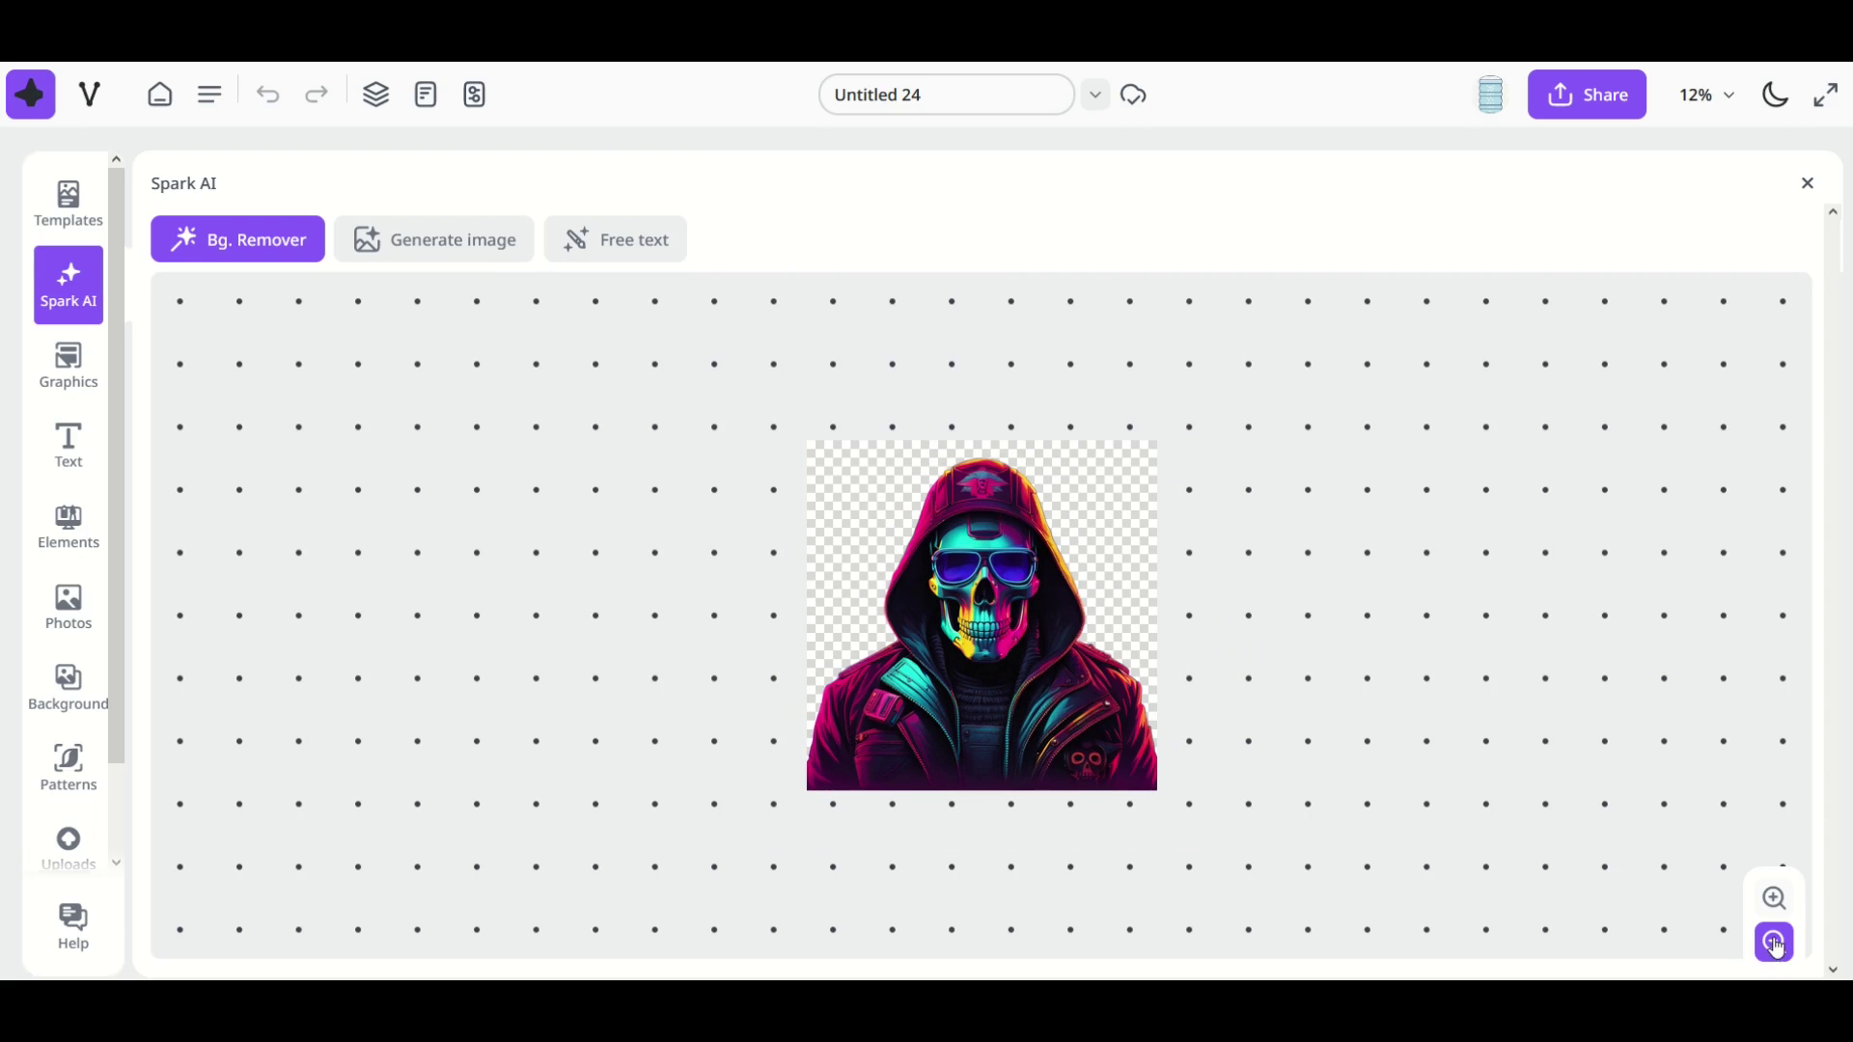
left_click(1776, 903)
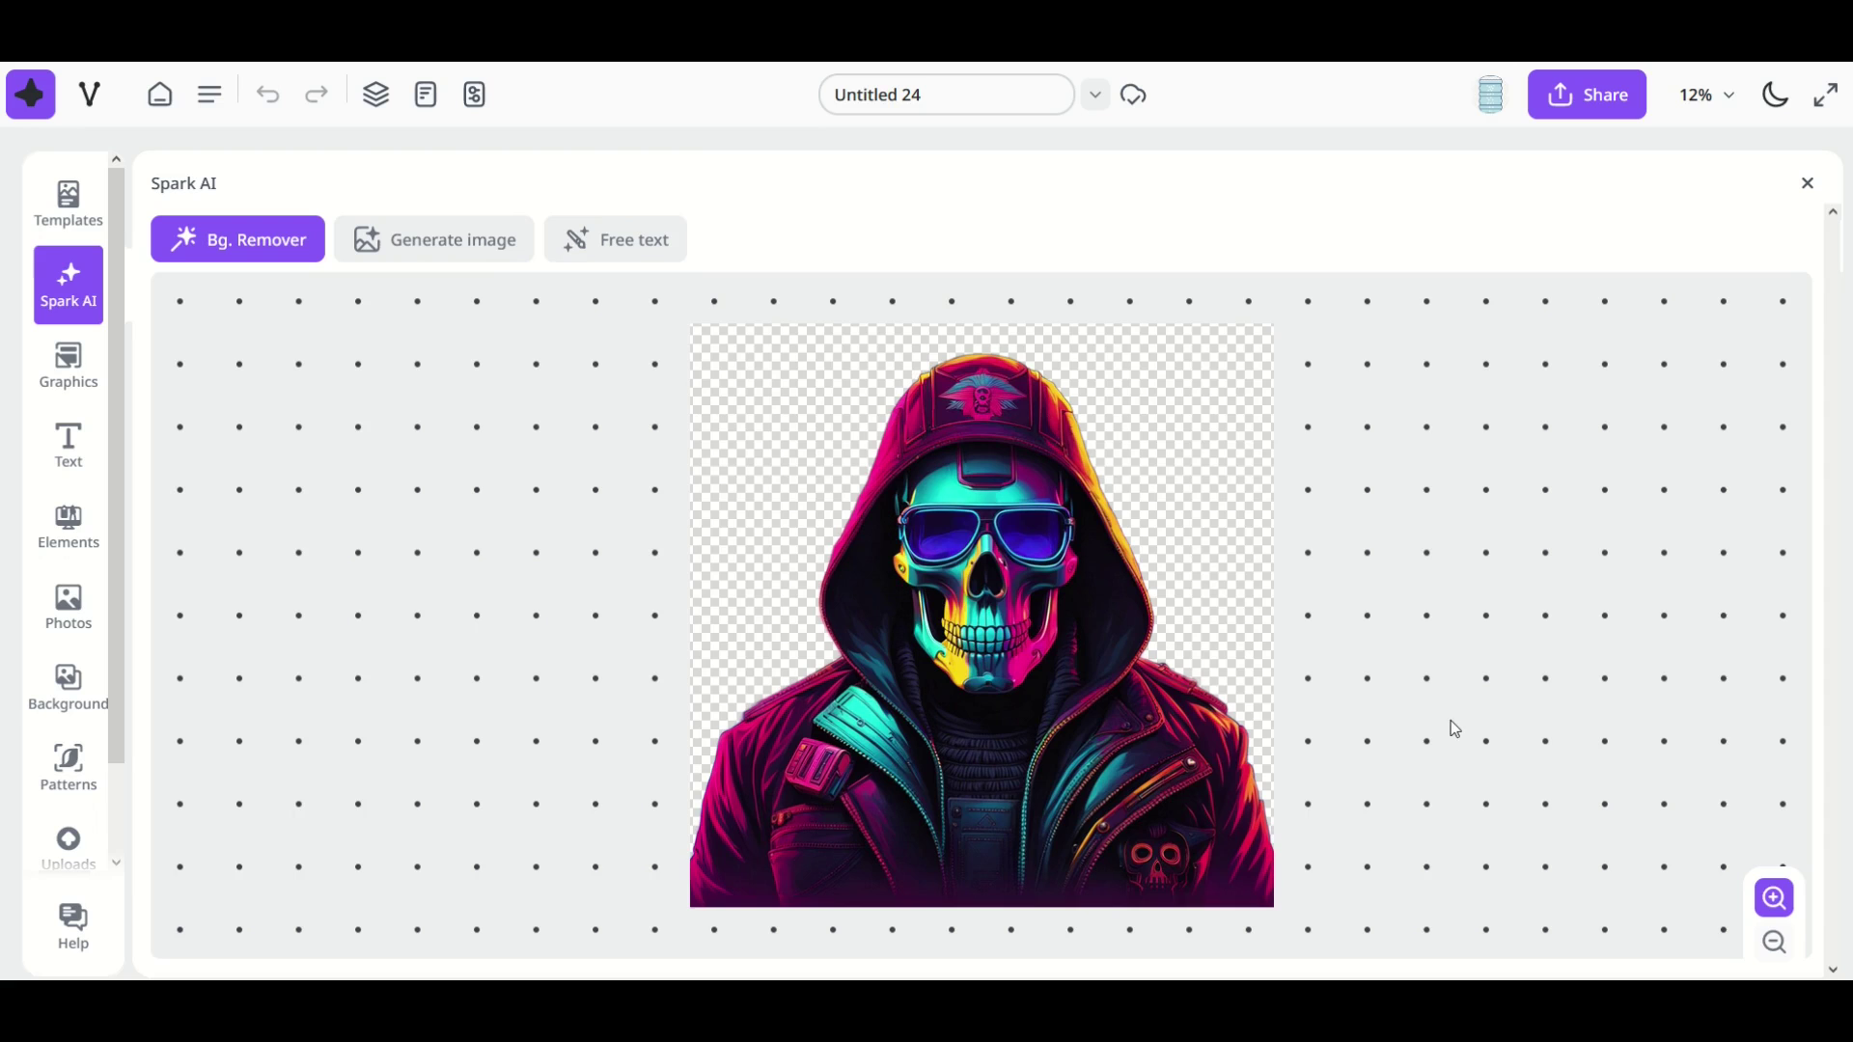
Save the skull cutout onto the page, then enlarge and rotate it
key("ctrl+minus")
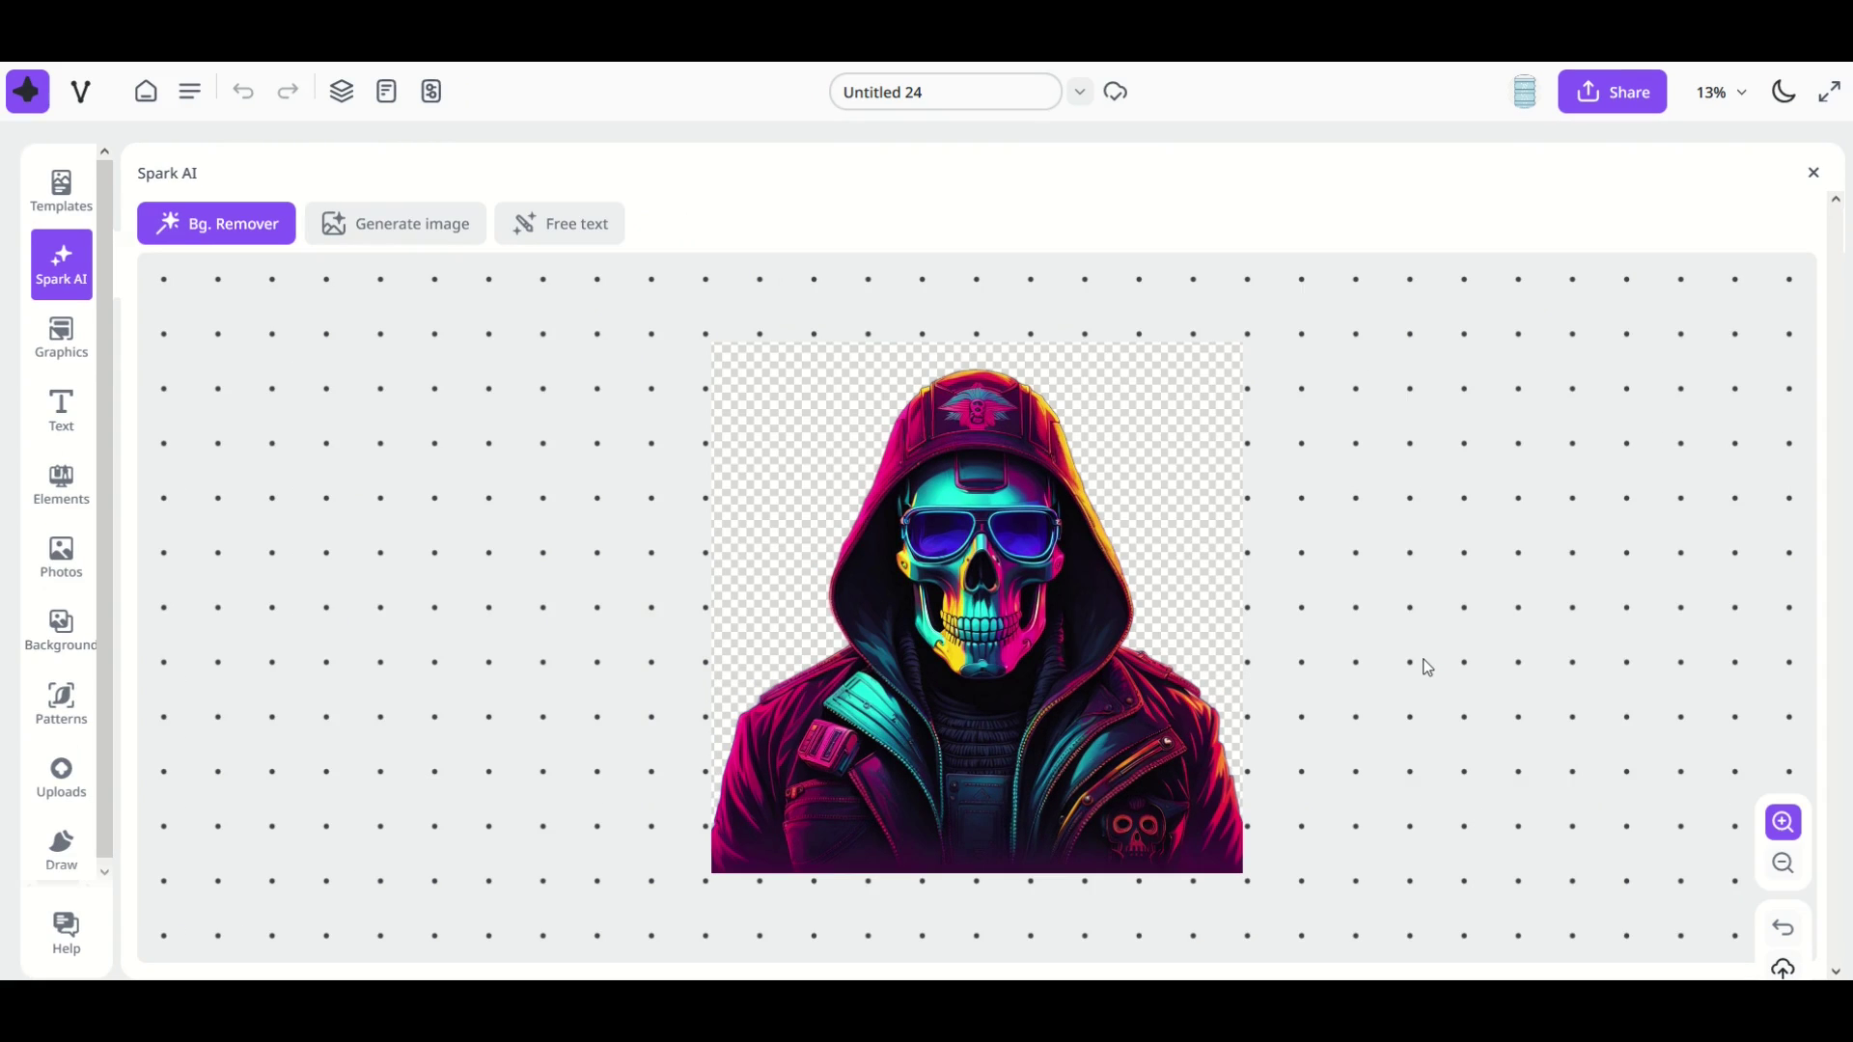
key("ctrl+minus")
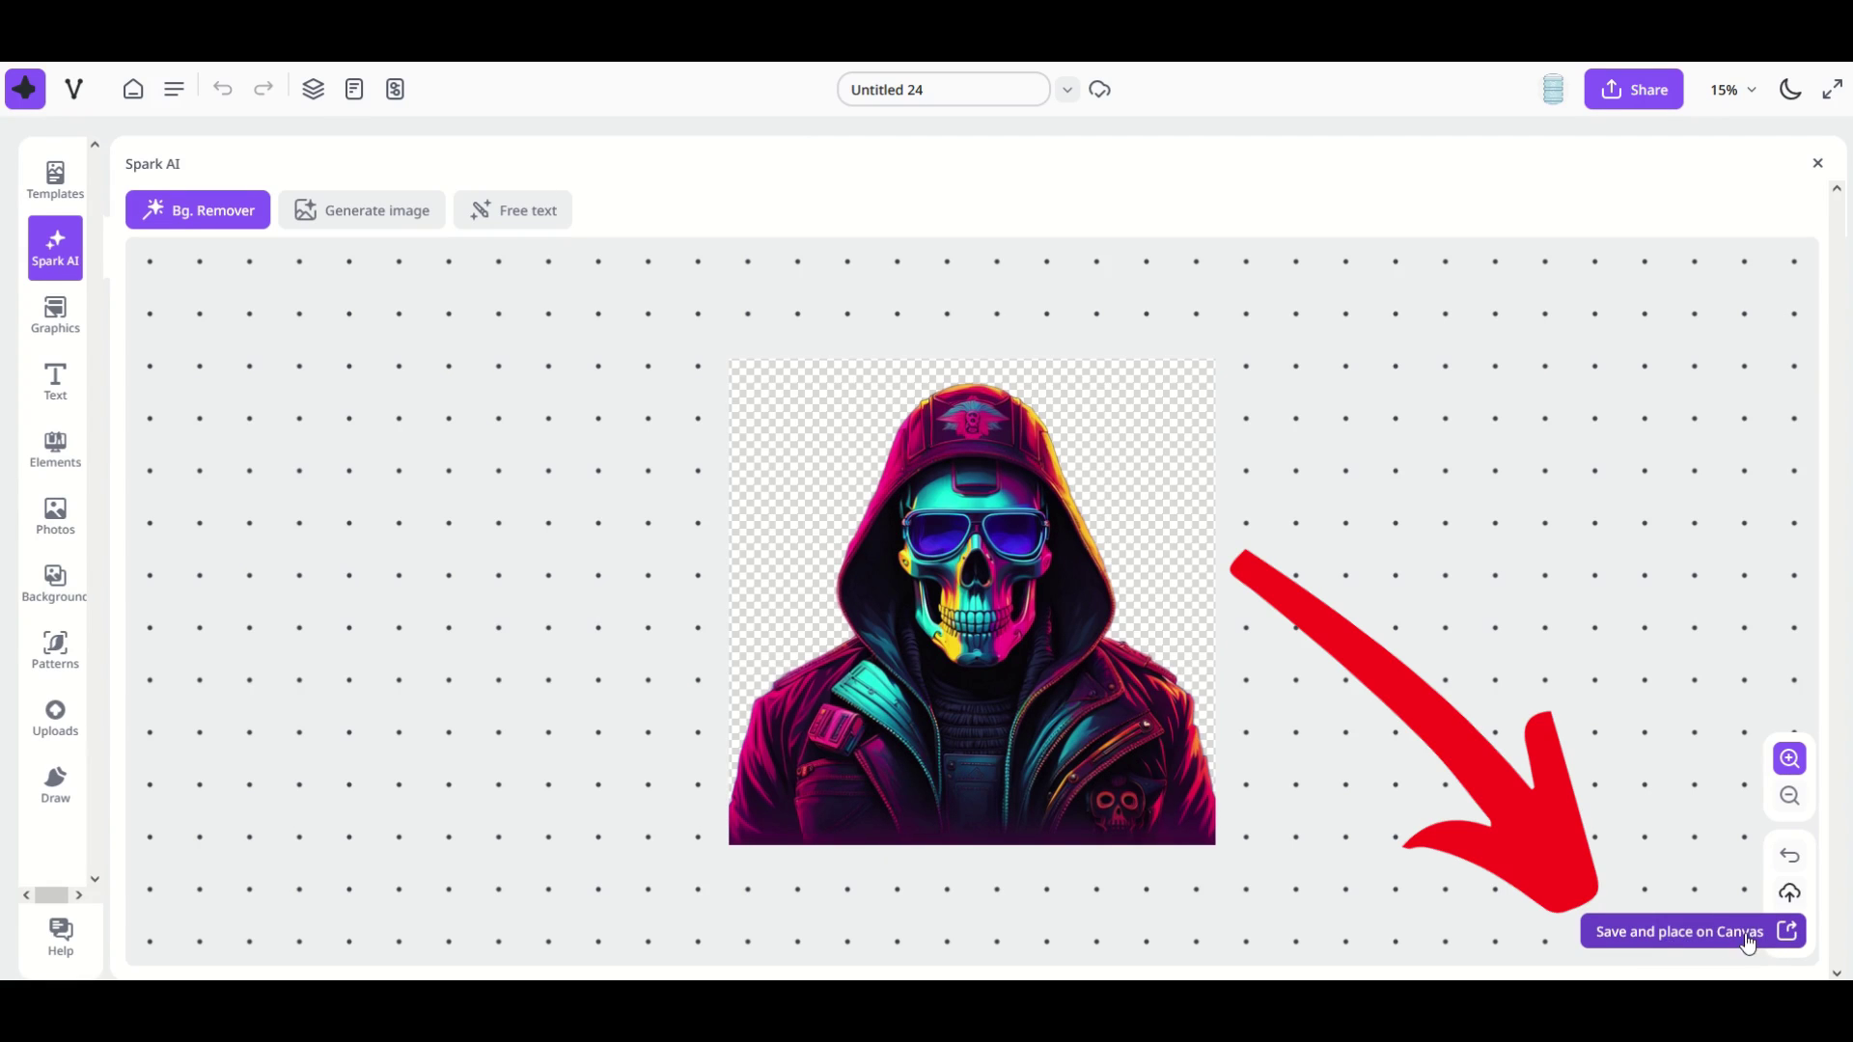
left_click(1678, 934)
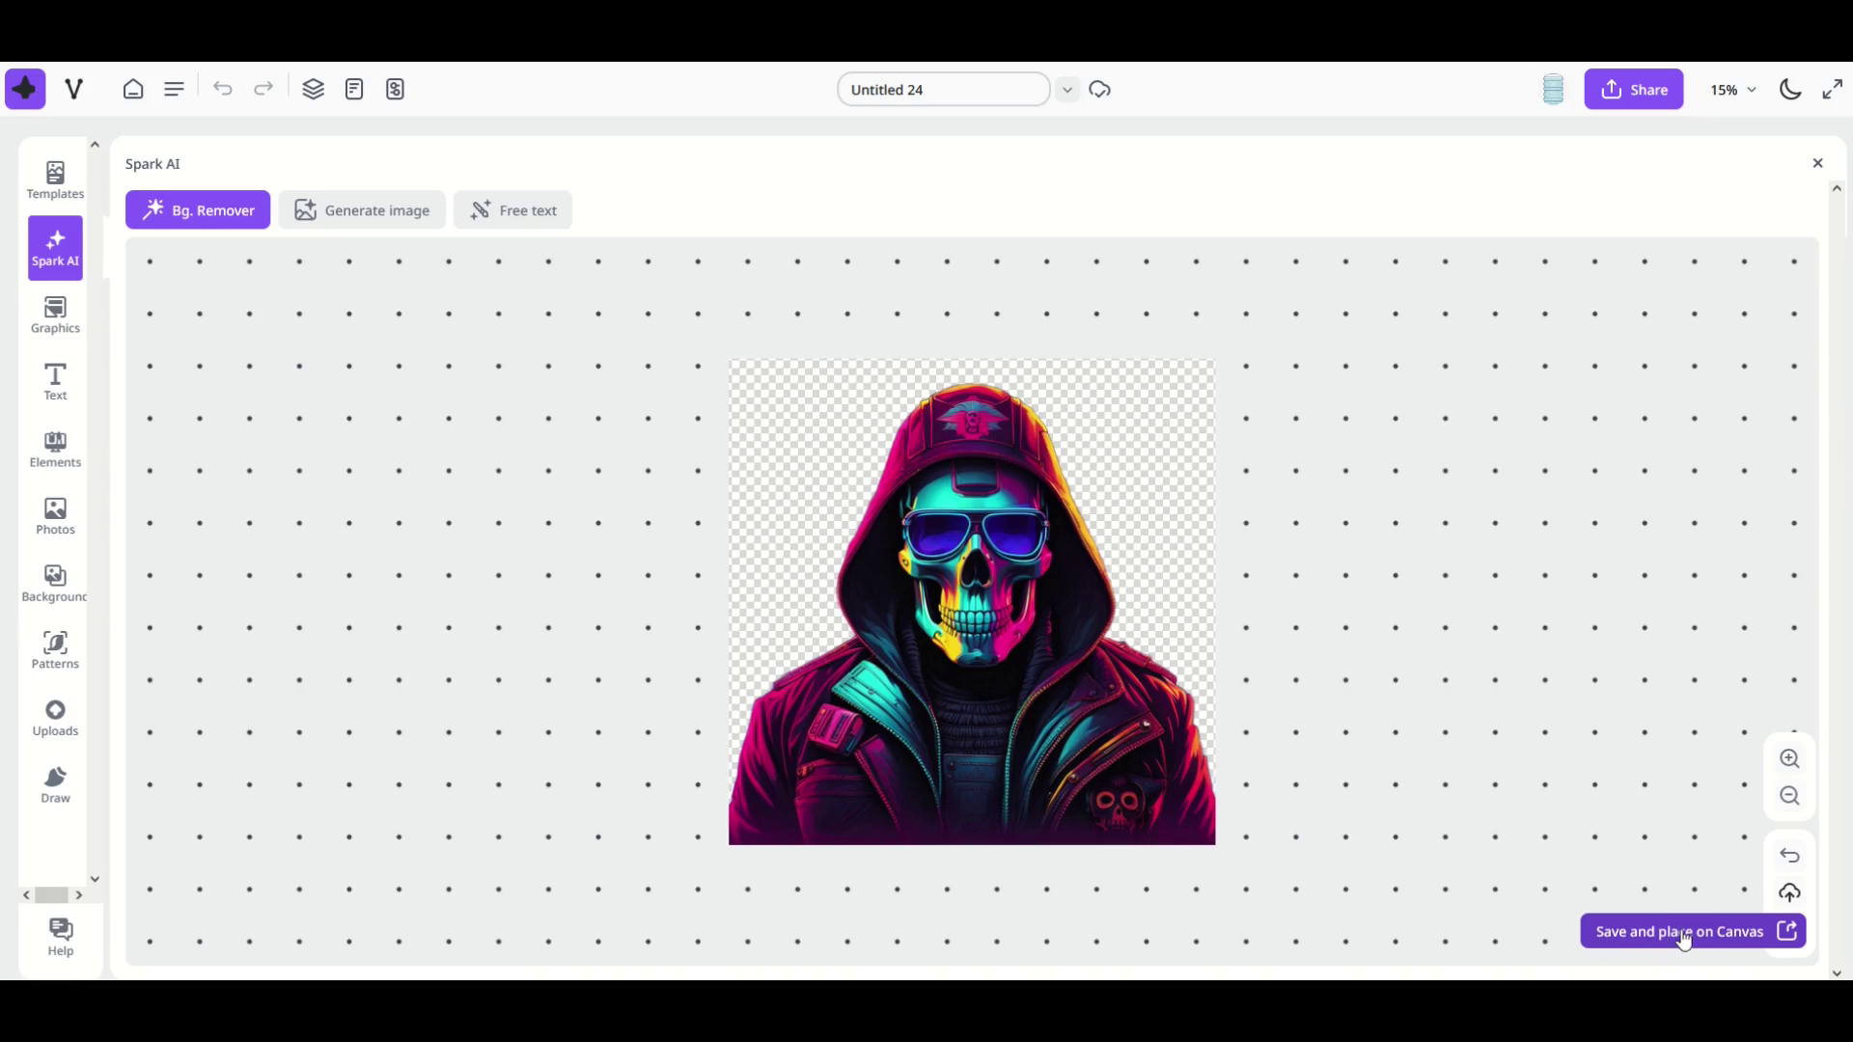
left_click(1727, 939)
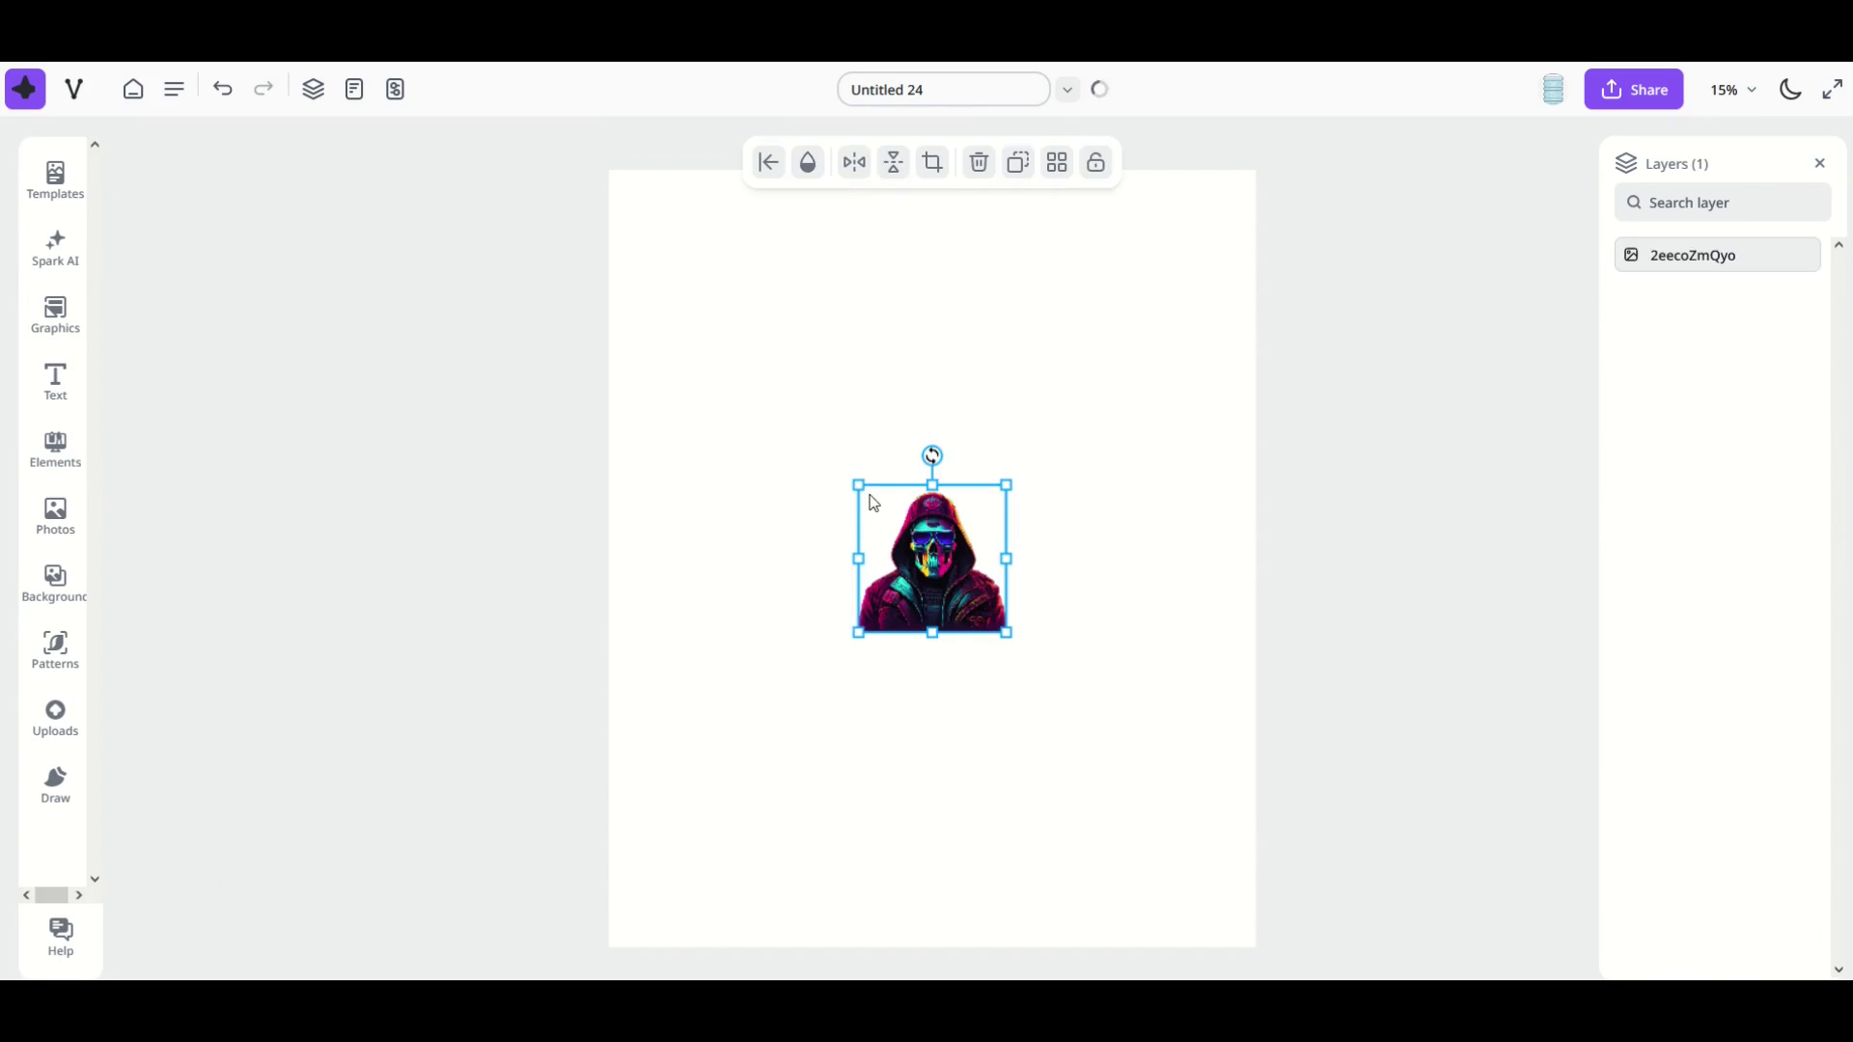
left_click_drag(857, 485, 961, 593)
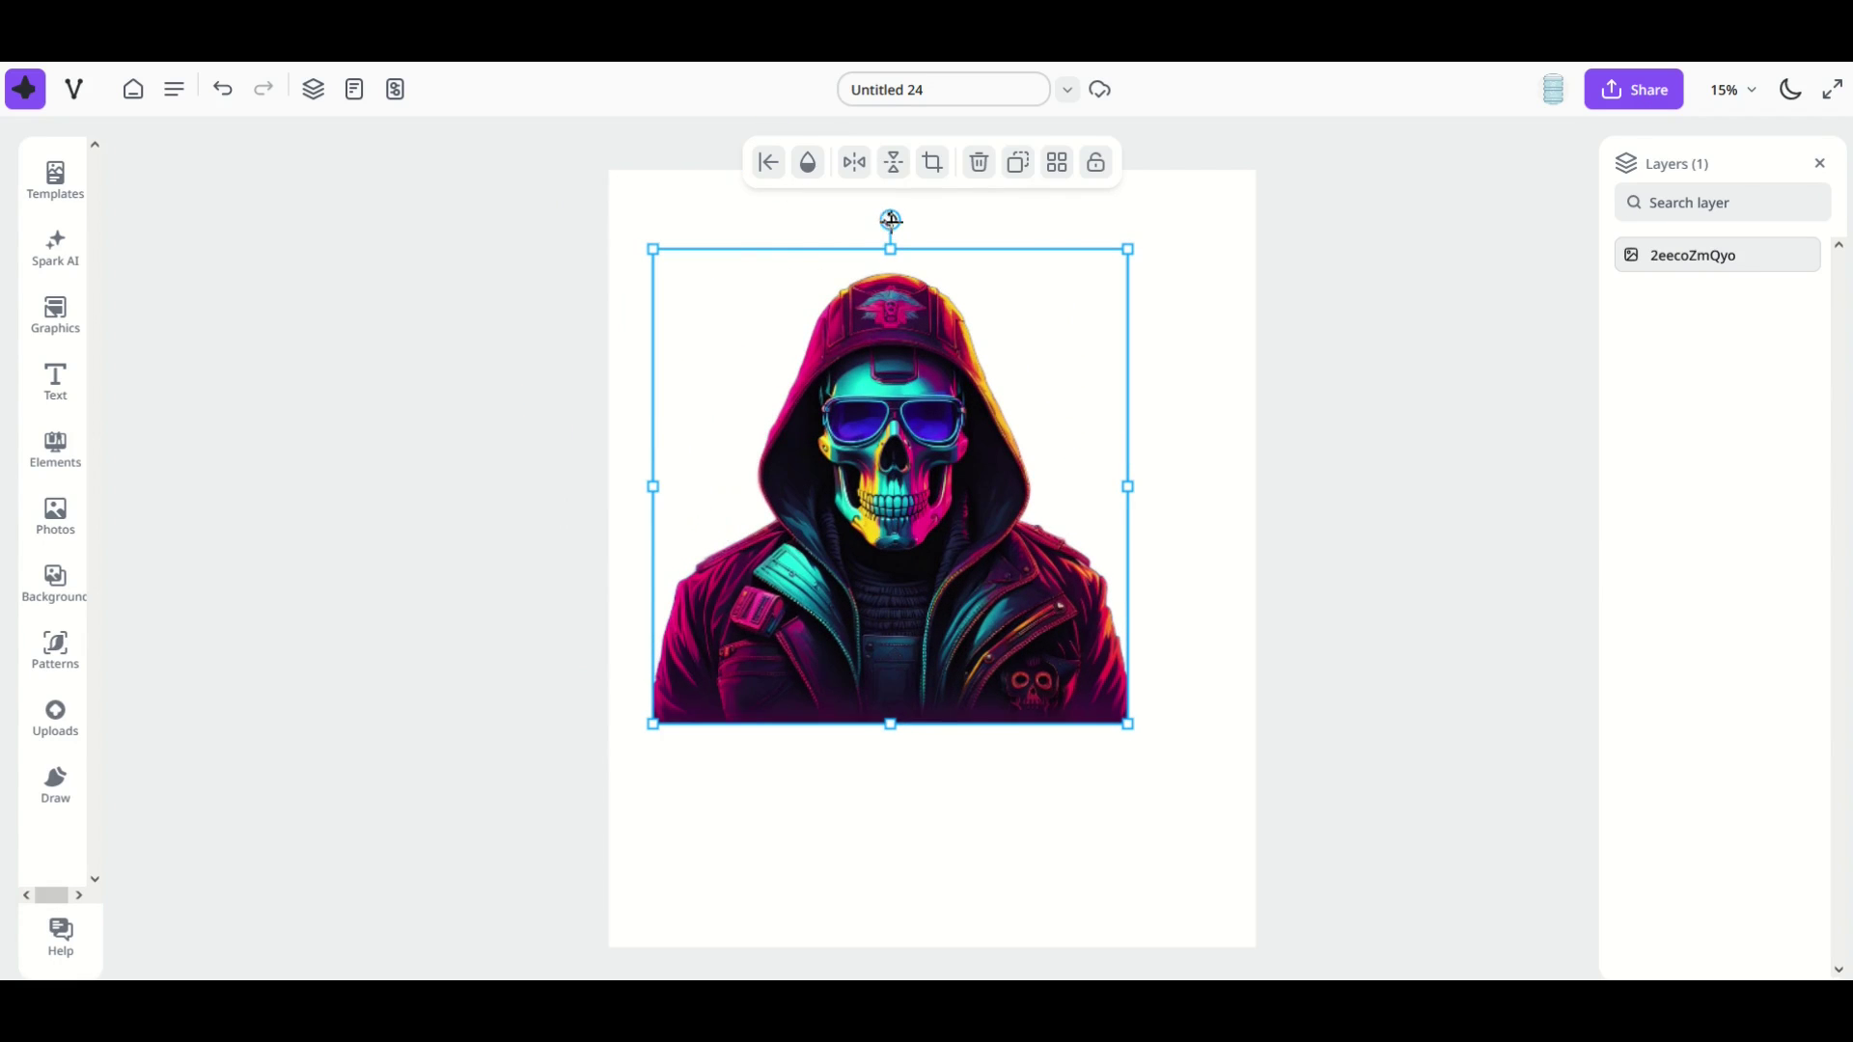
left_click_drag(890, 220, 976, 240)
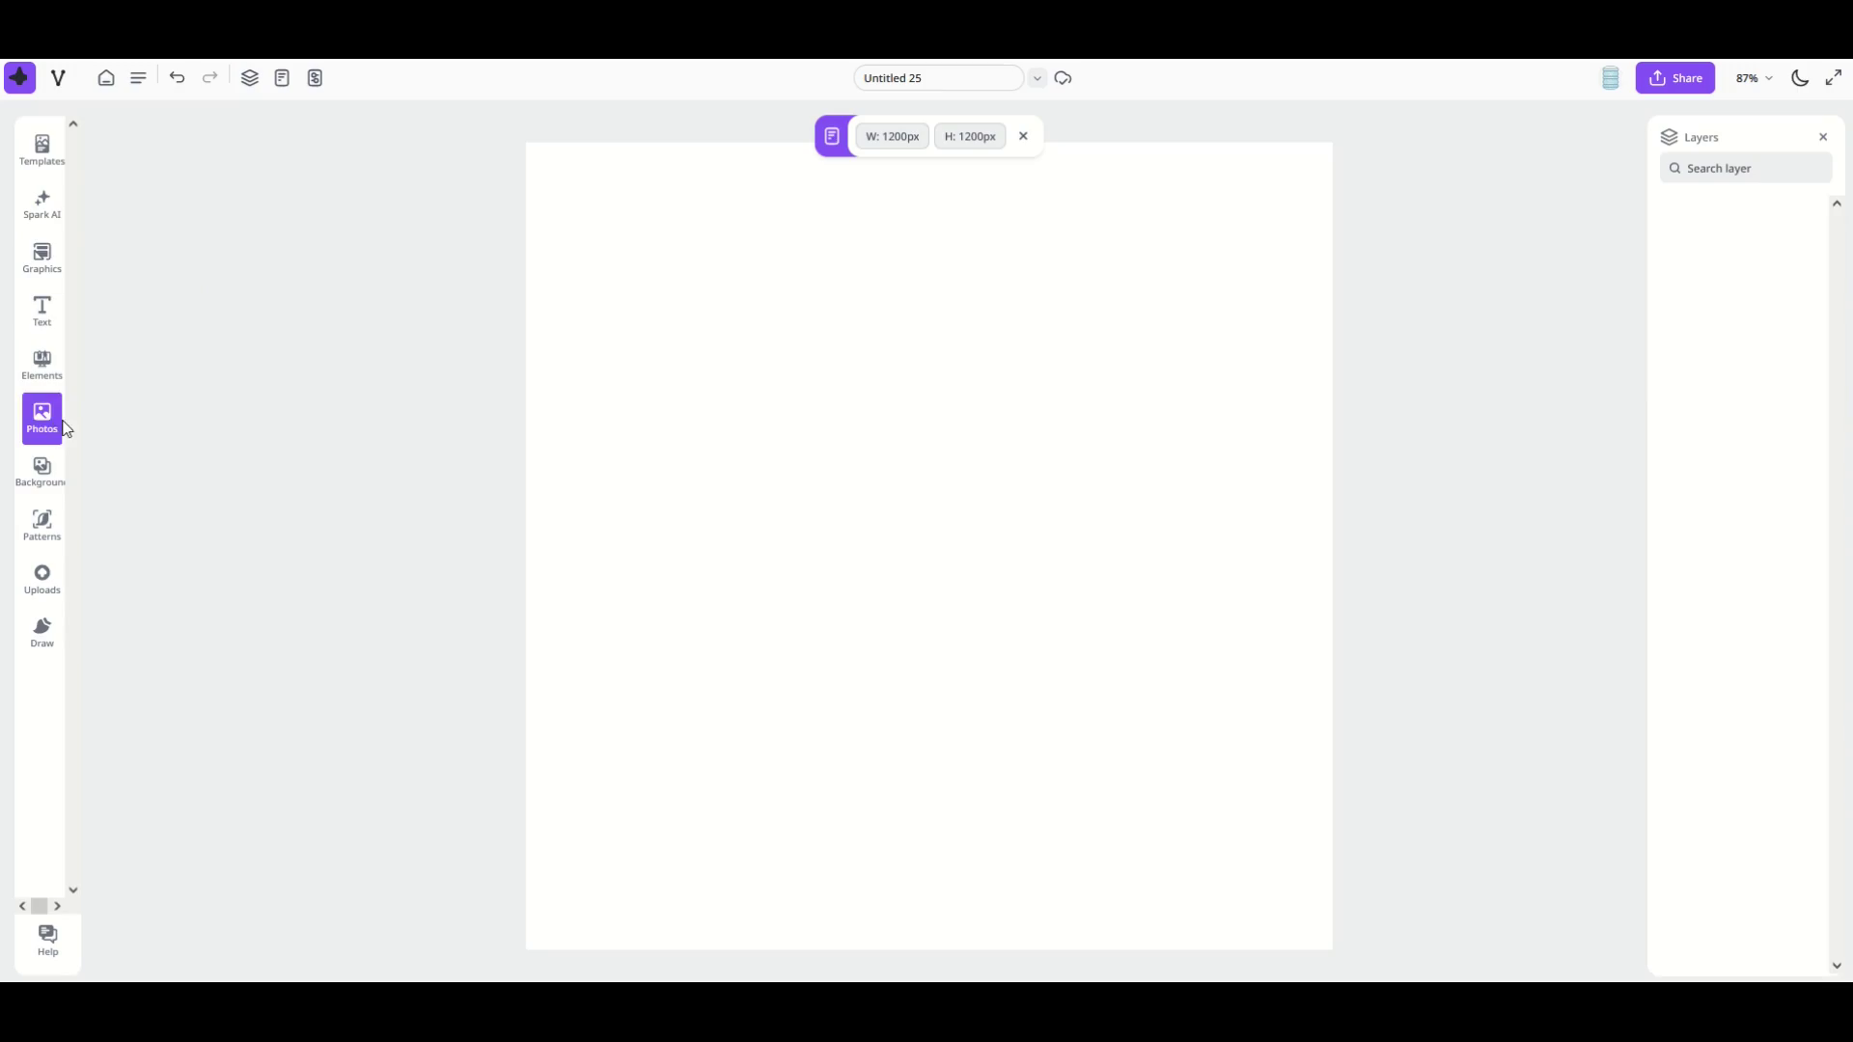
Add the lion-in-grass stock photo and stretch it from both corners to nearly full page width
left_click(54, 428)
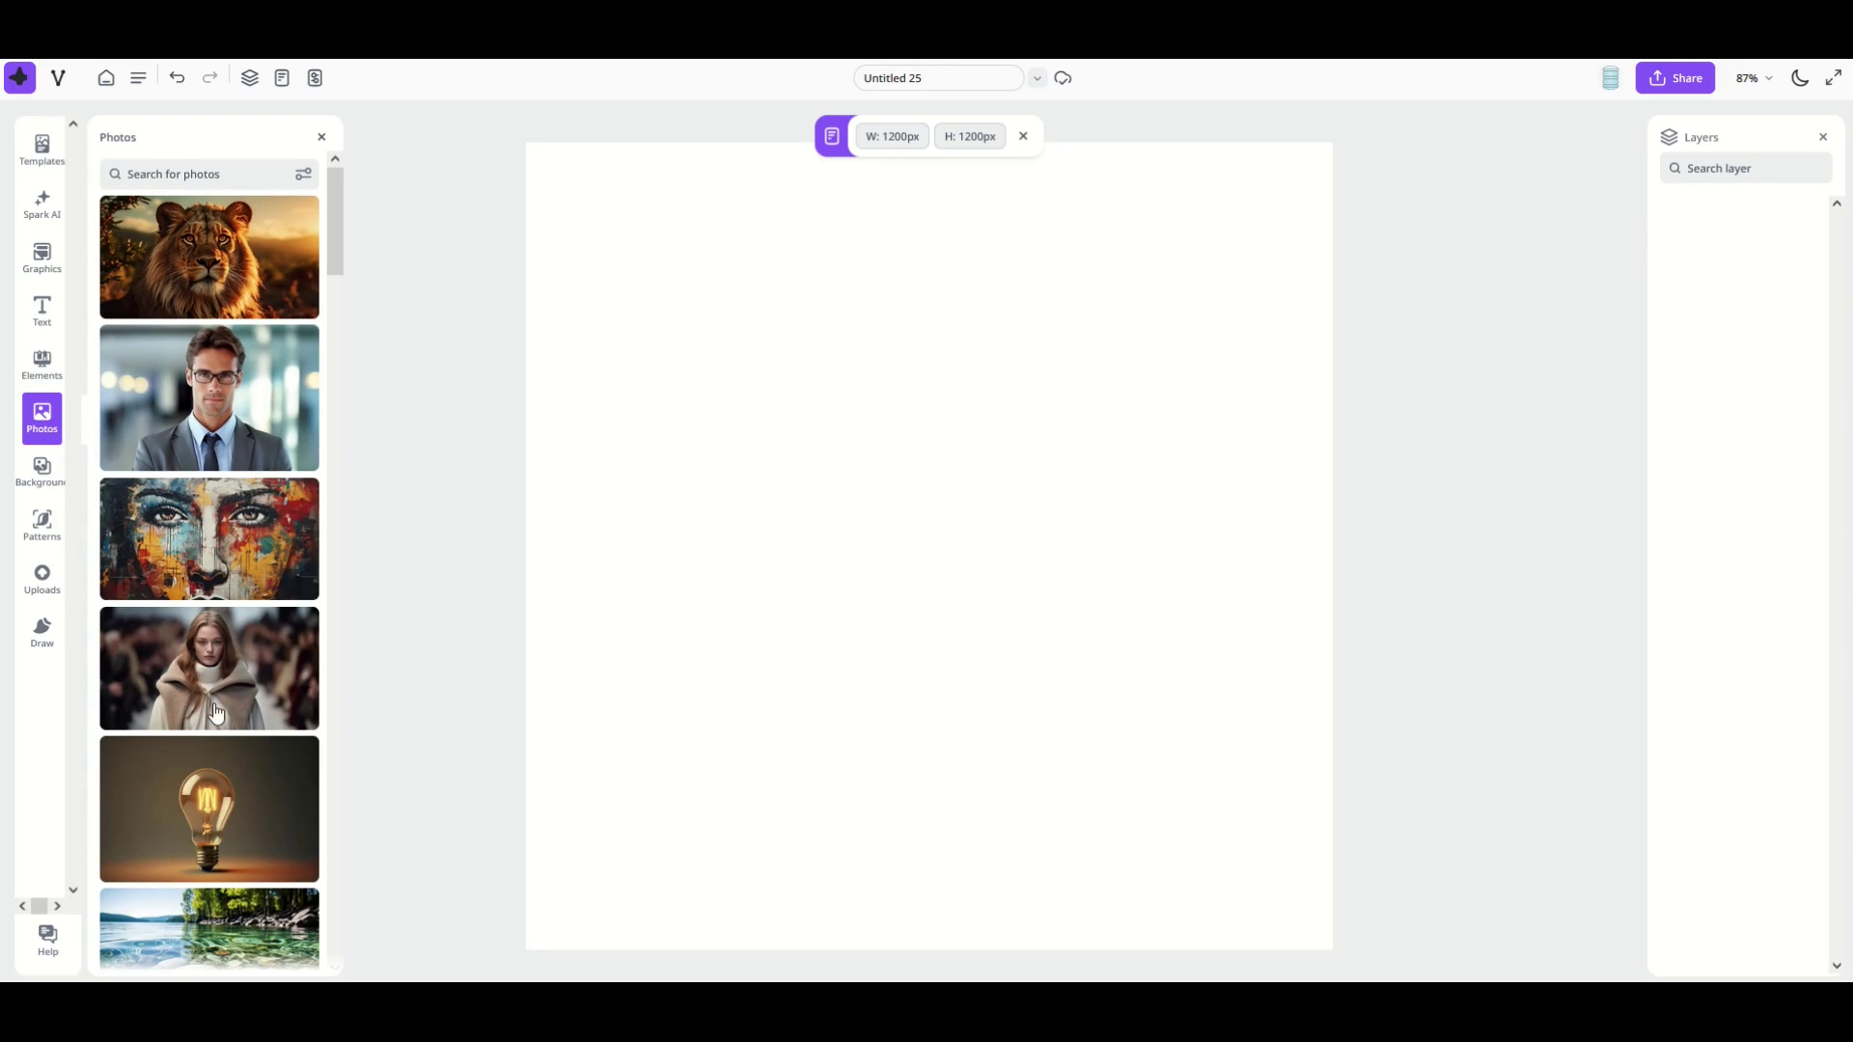
left_click(211, 298)
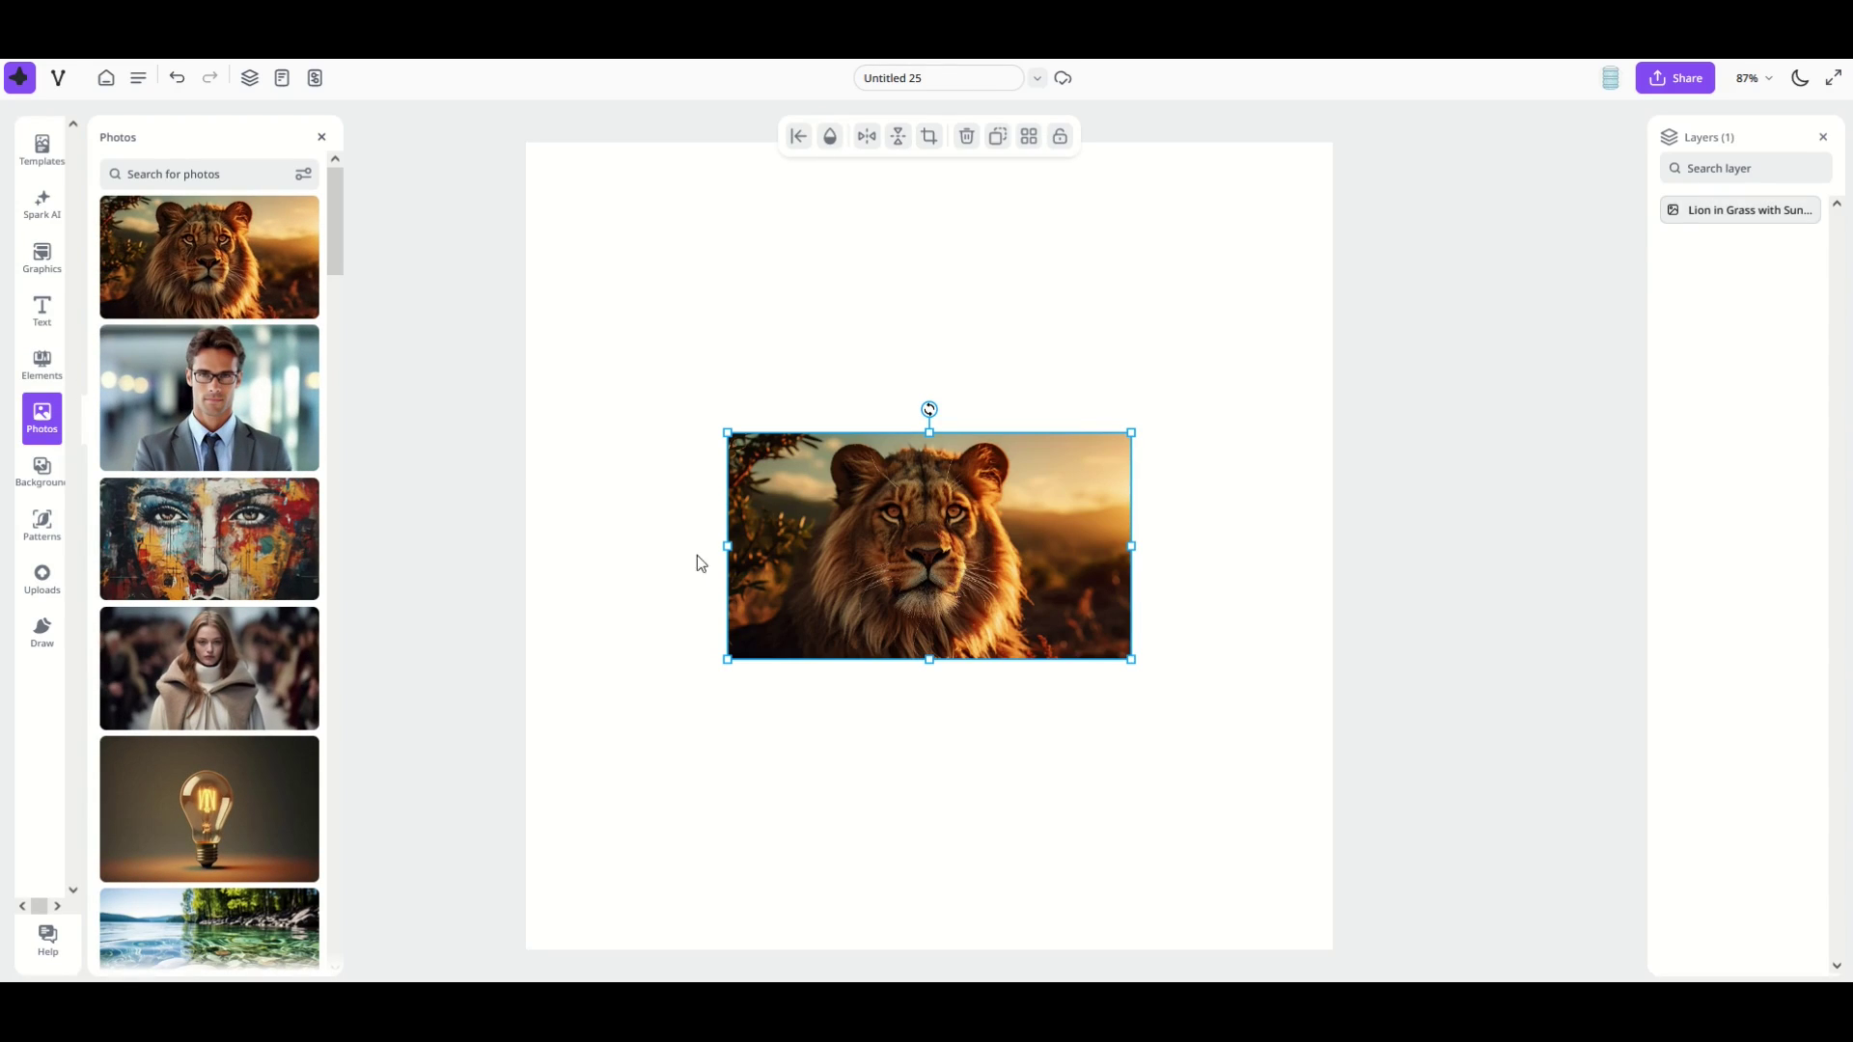
left_click(321, 137)
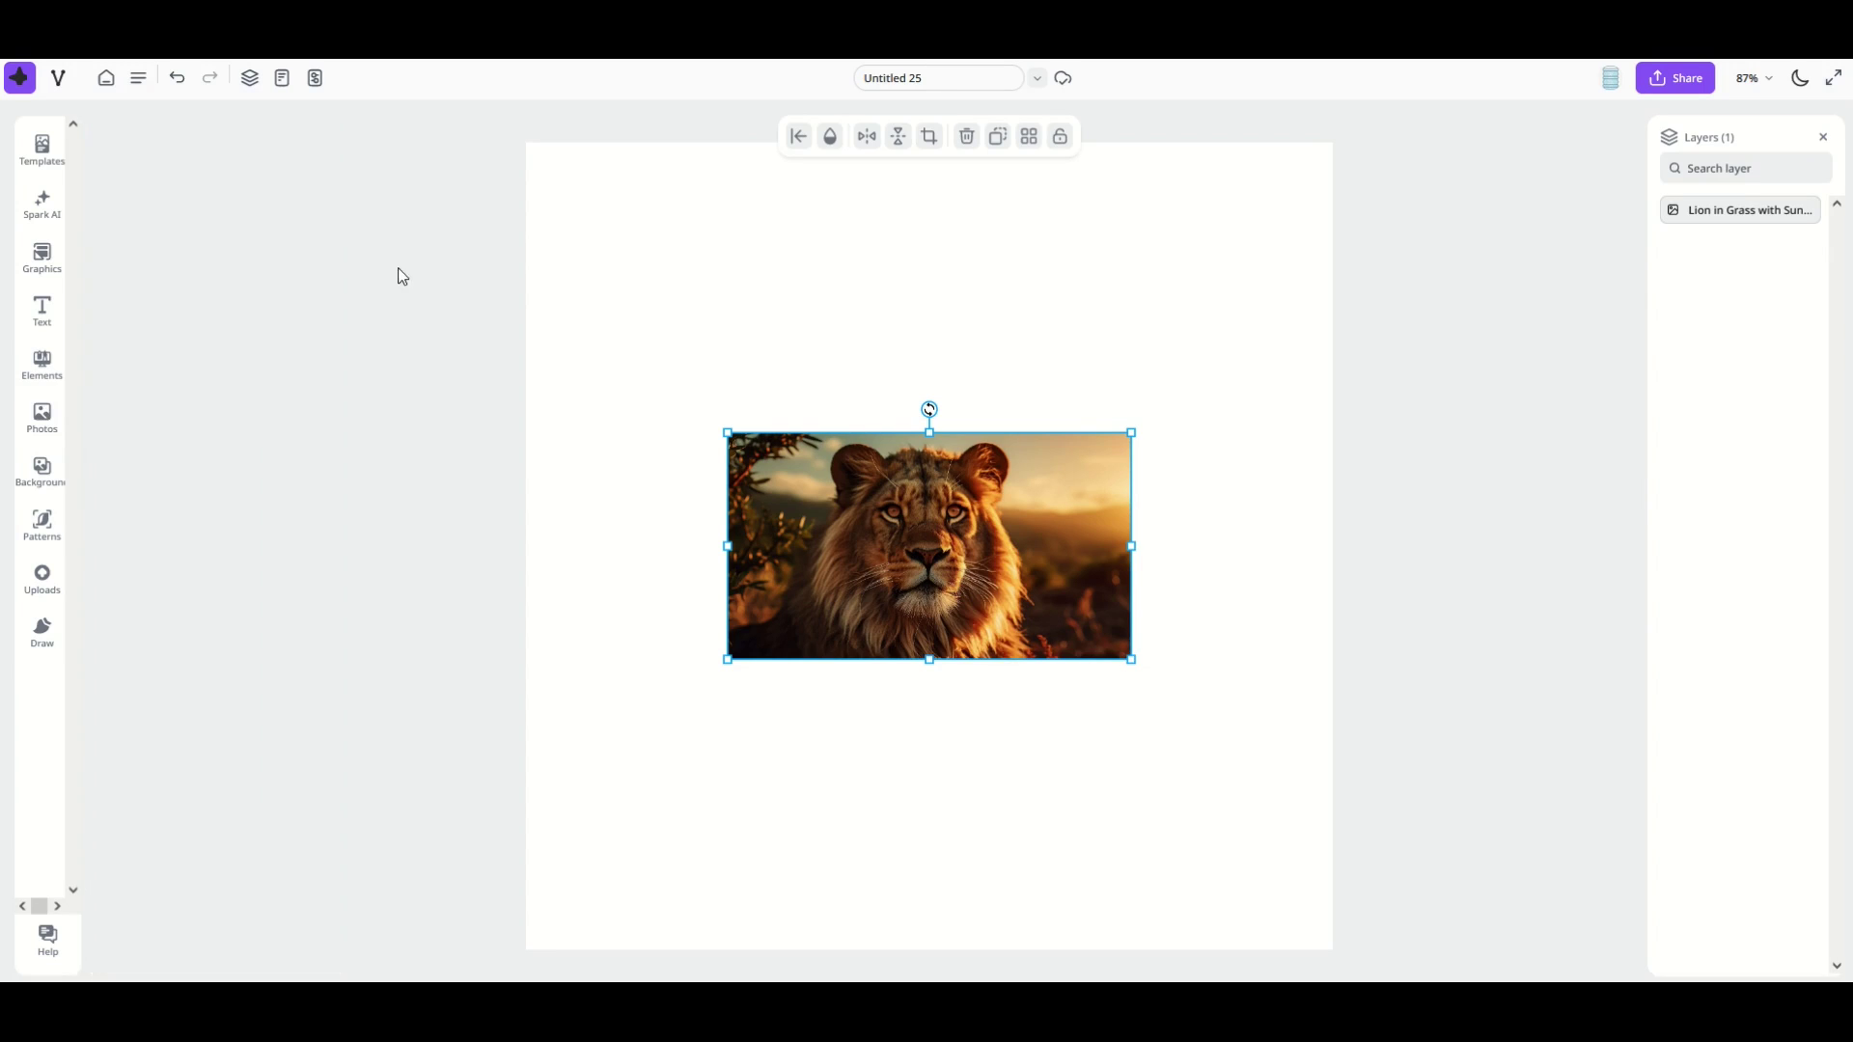
left_click_drag(728, 660, 544, 762)
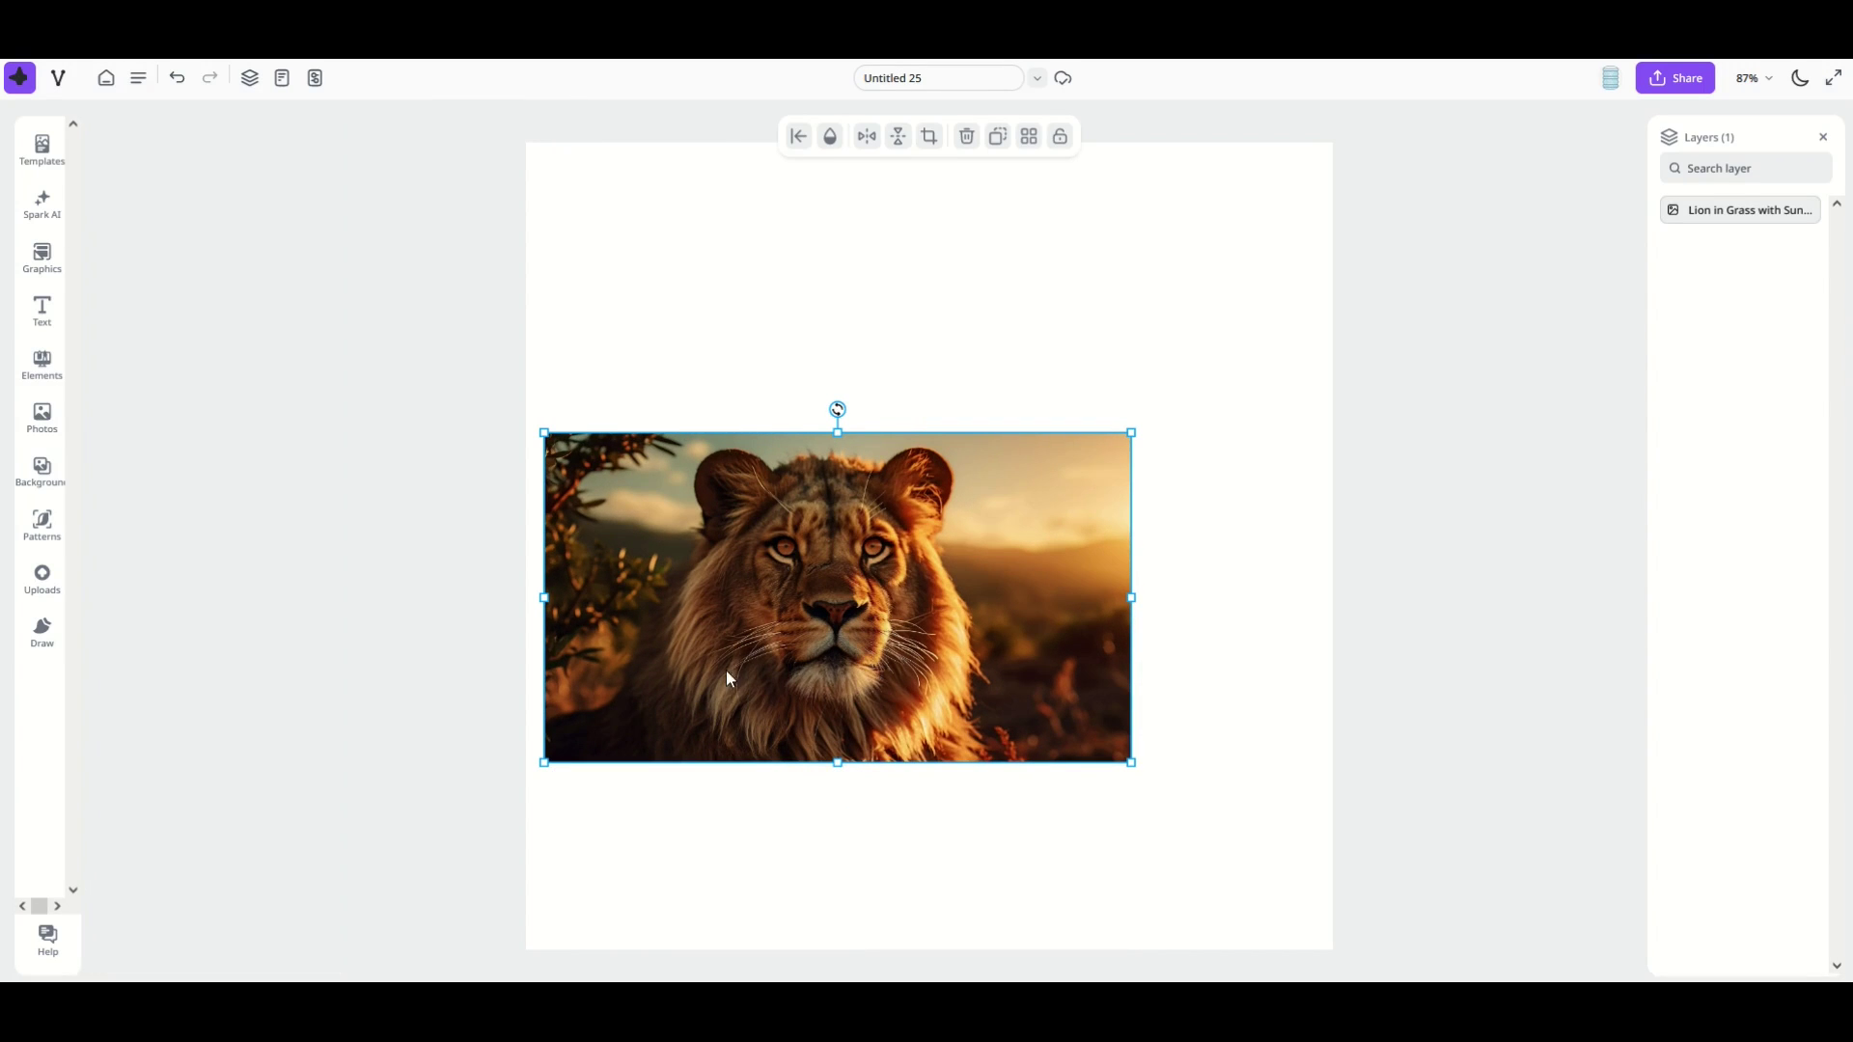
left_click_drag(1131, 433, 1322, 328)
left_click(1037, 236)
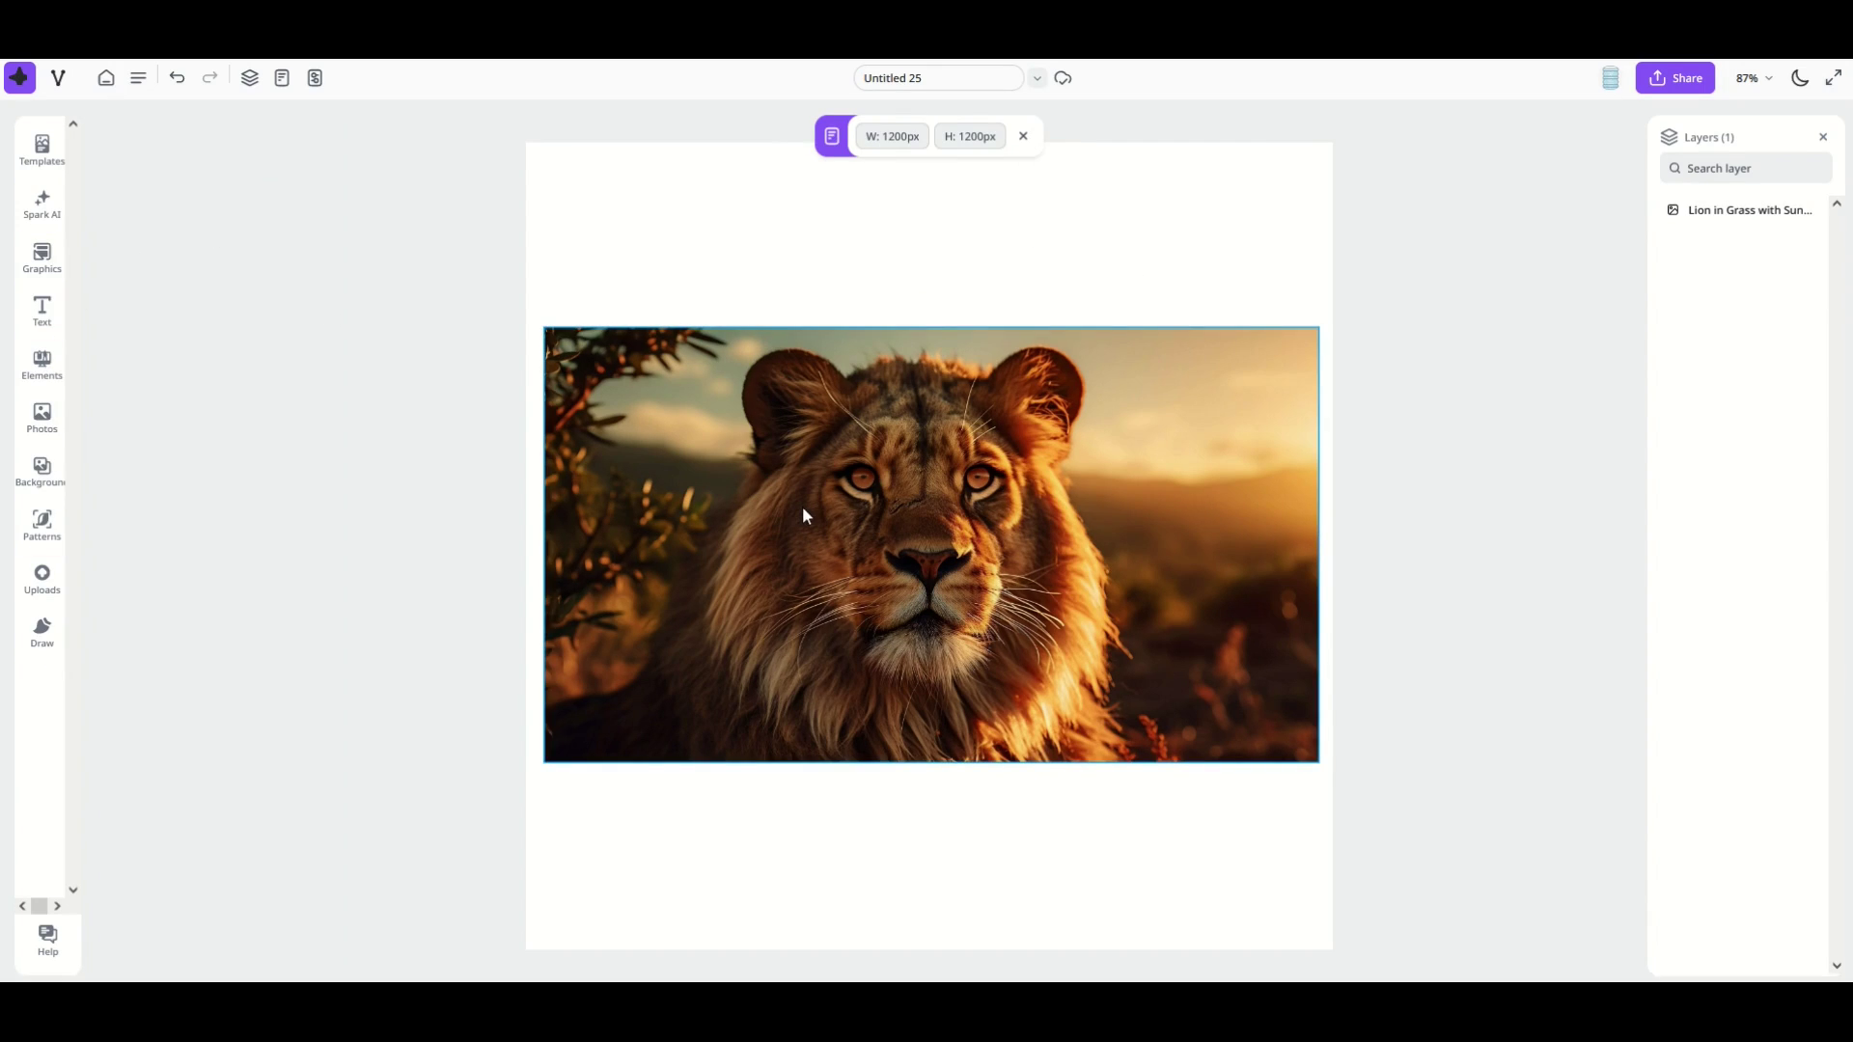
left_click(896, 510)
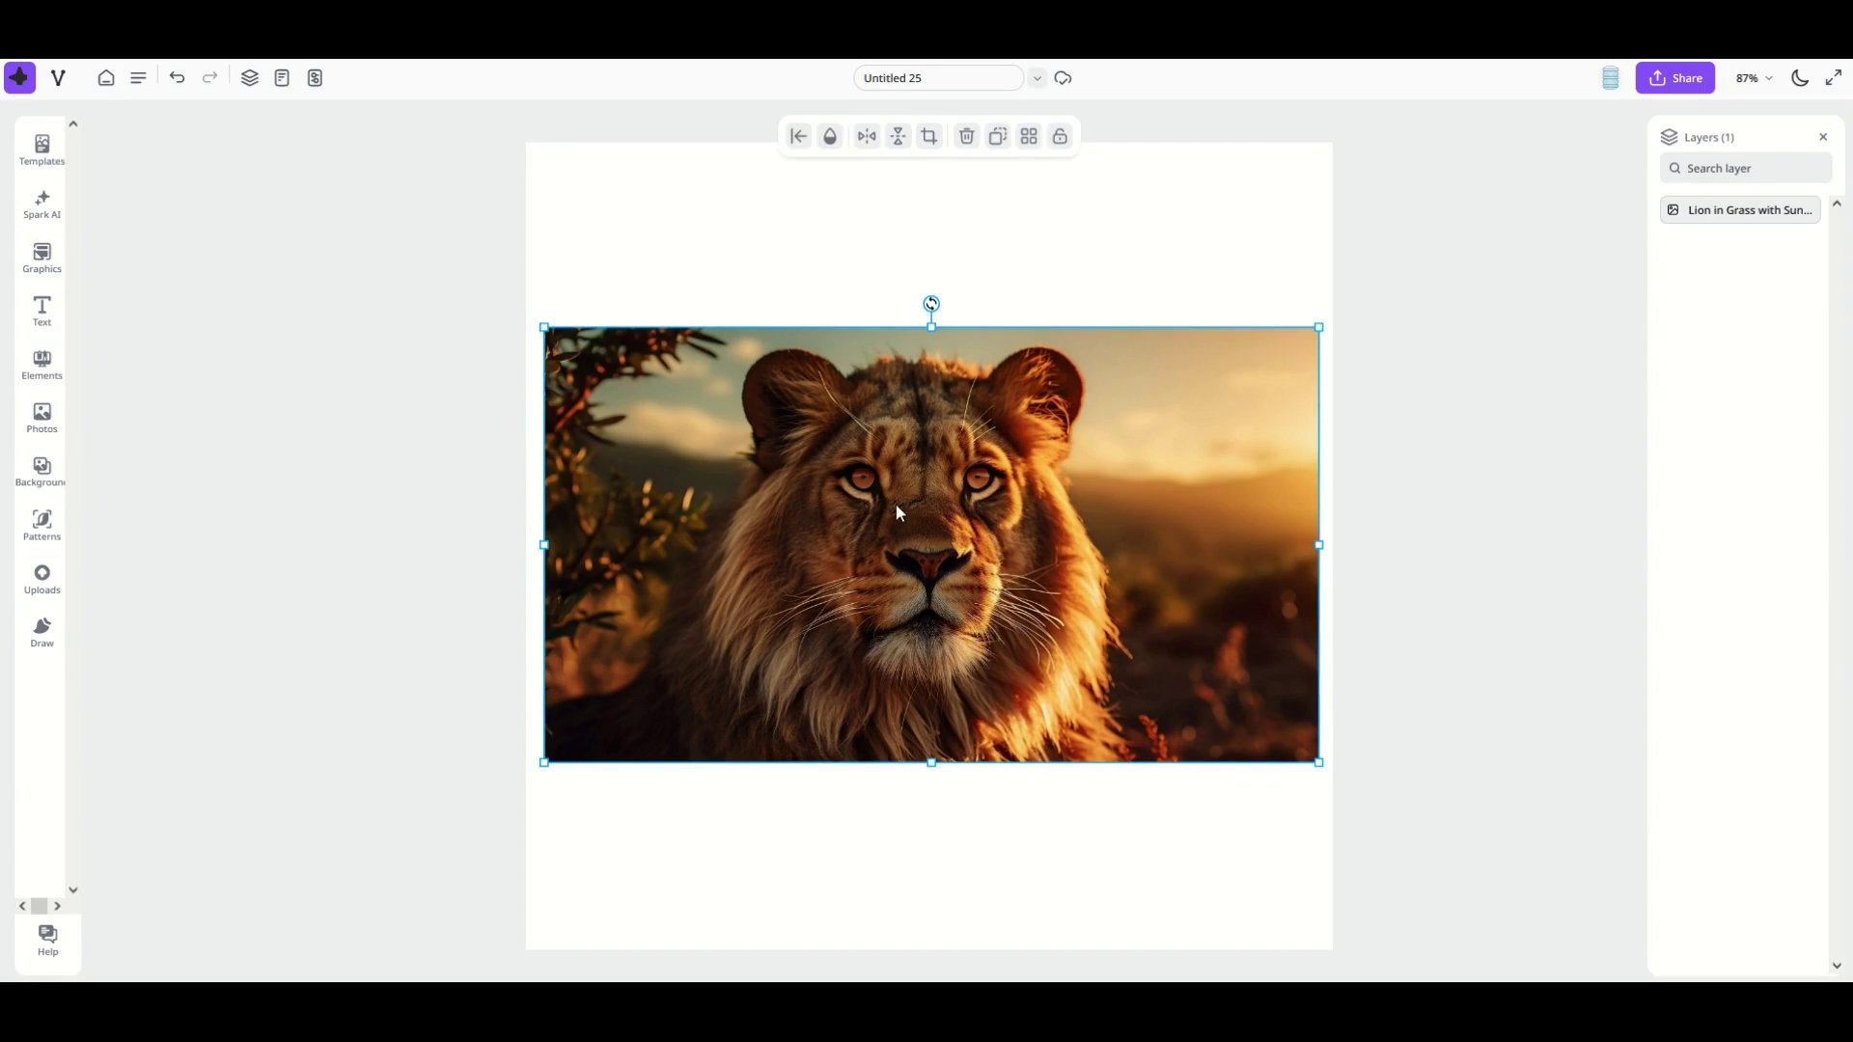
Open the Spark AI background remover, then switch to the Photos library
left_click(48, 220)
left_click(113, 185)
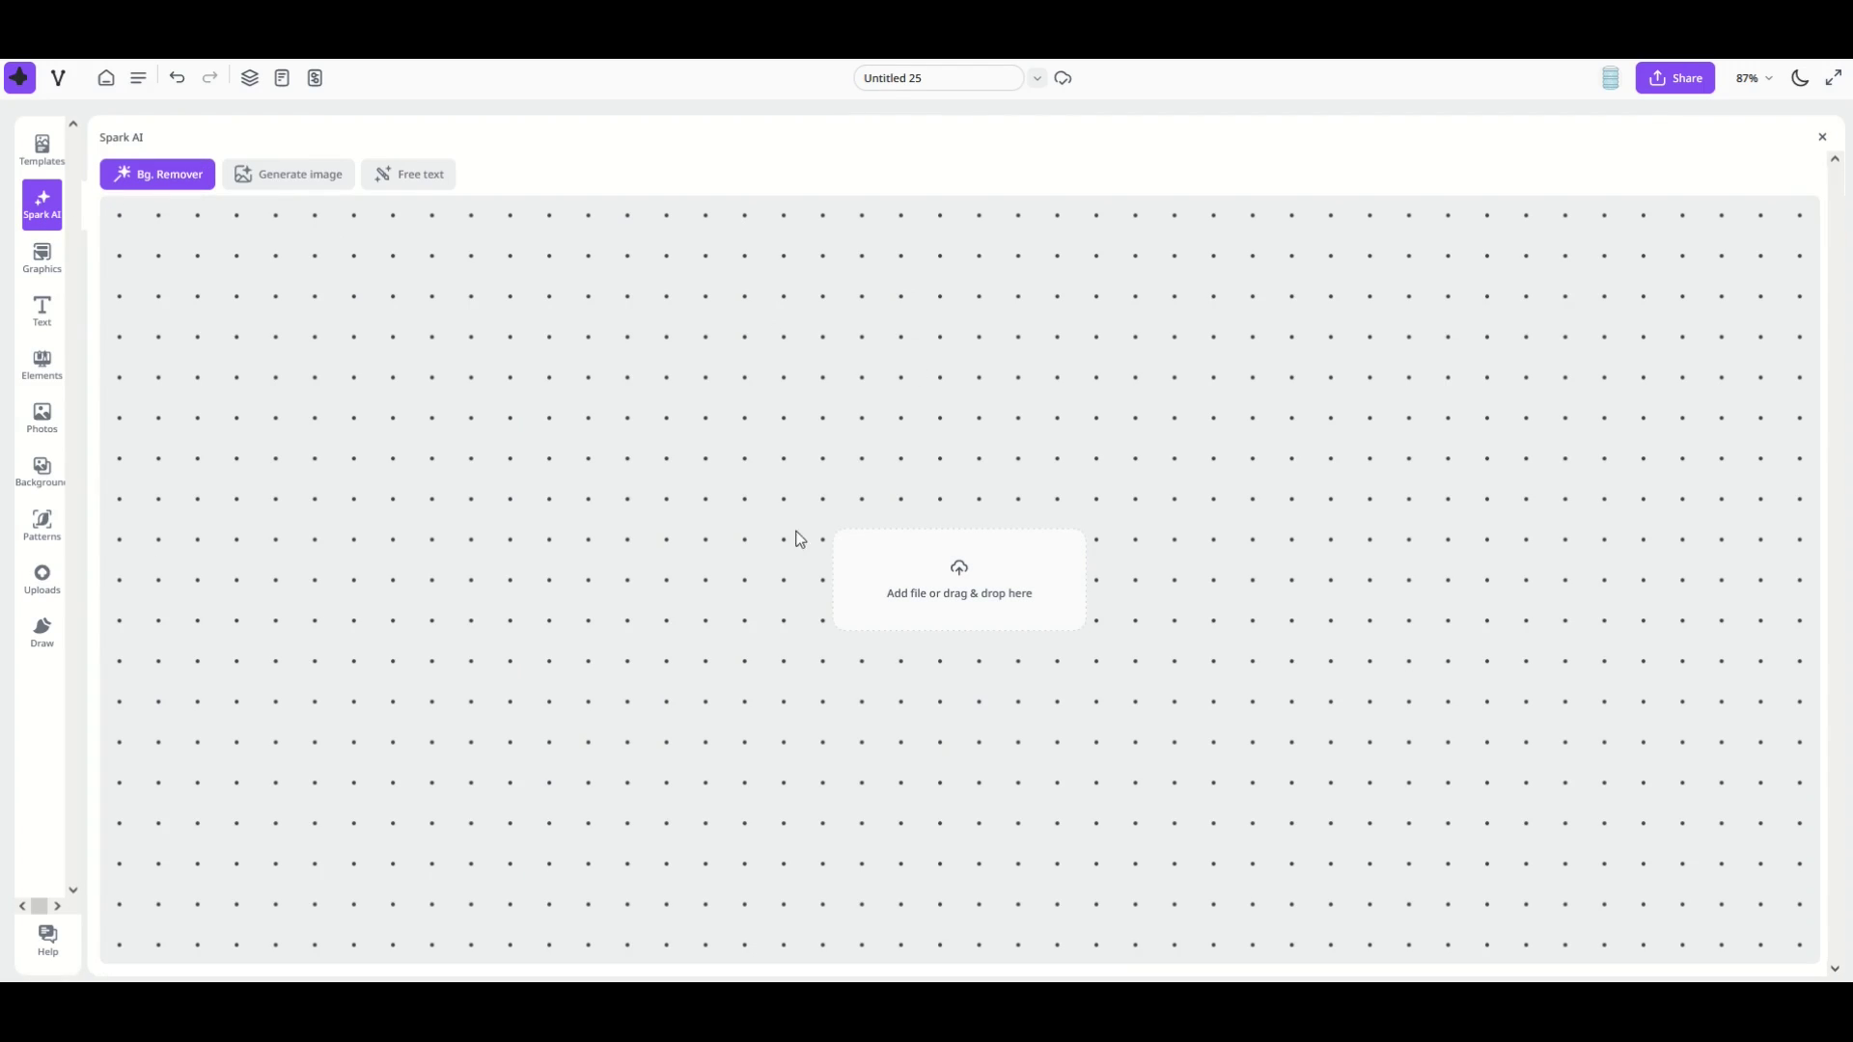
left_click(45, 421)
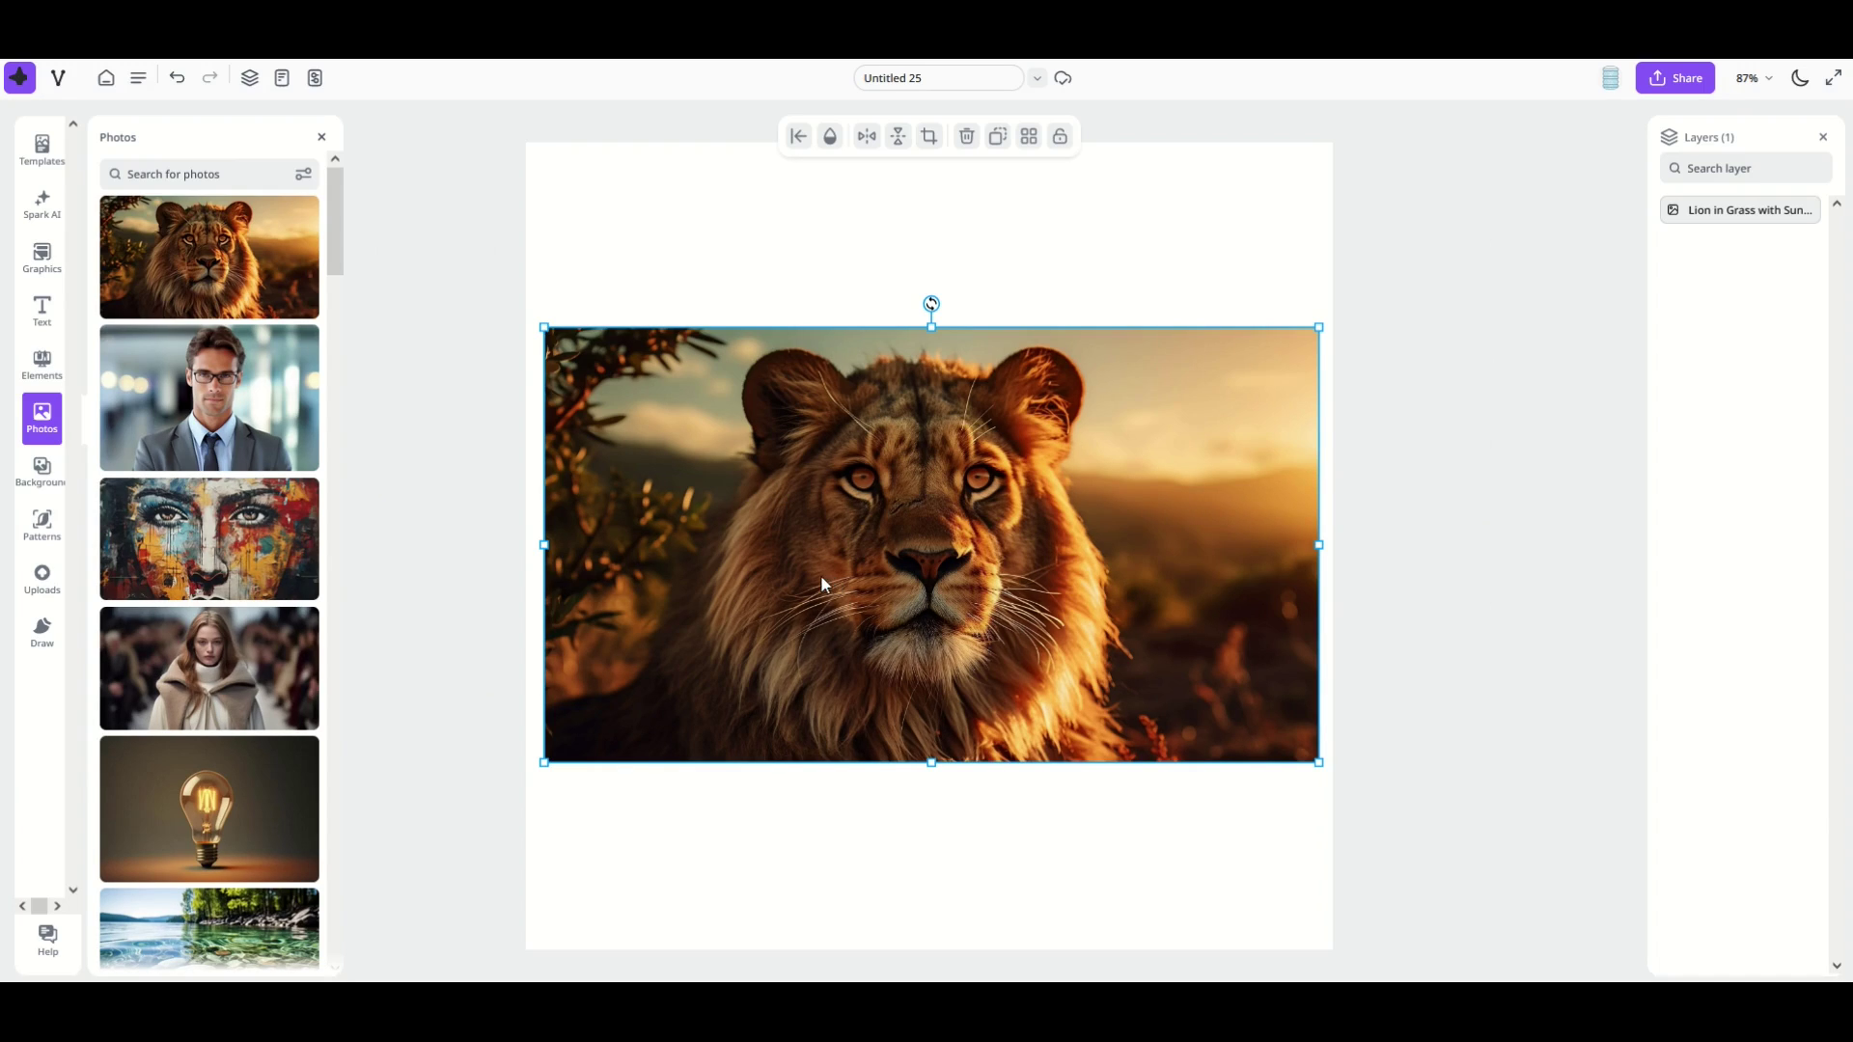
Download Untitled 25 as a PNG with Remove Background switched on
left_click(138, 81)
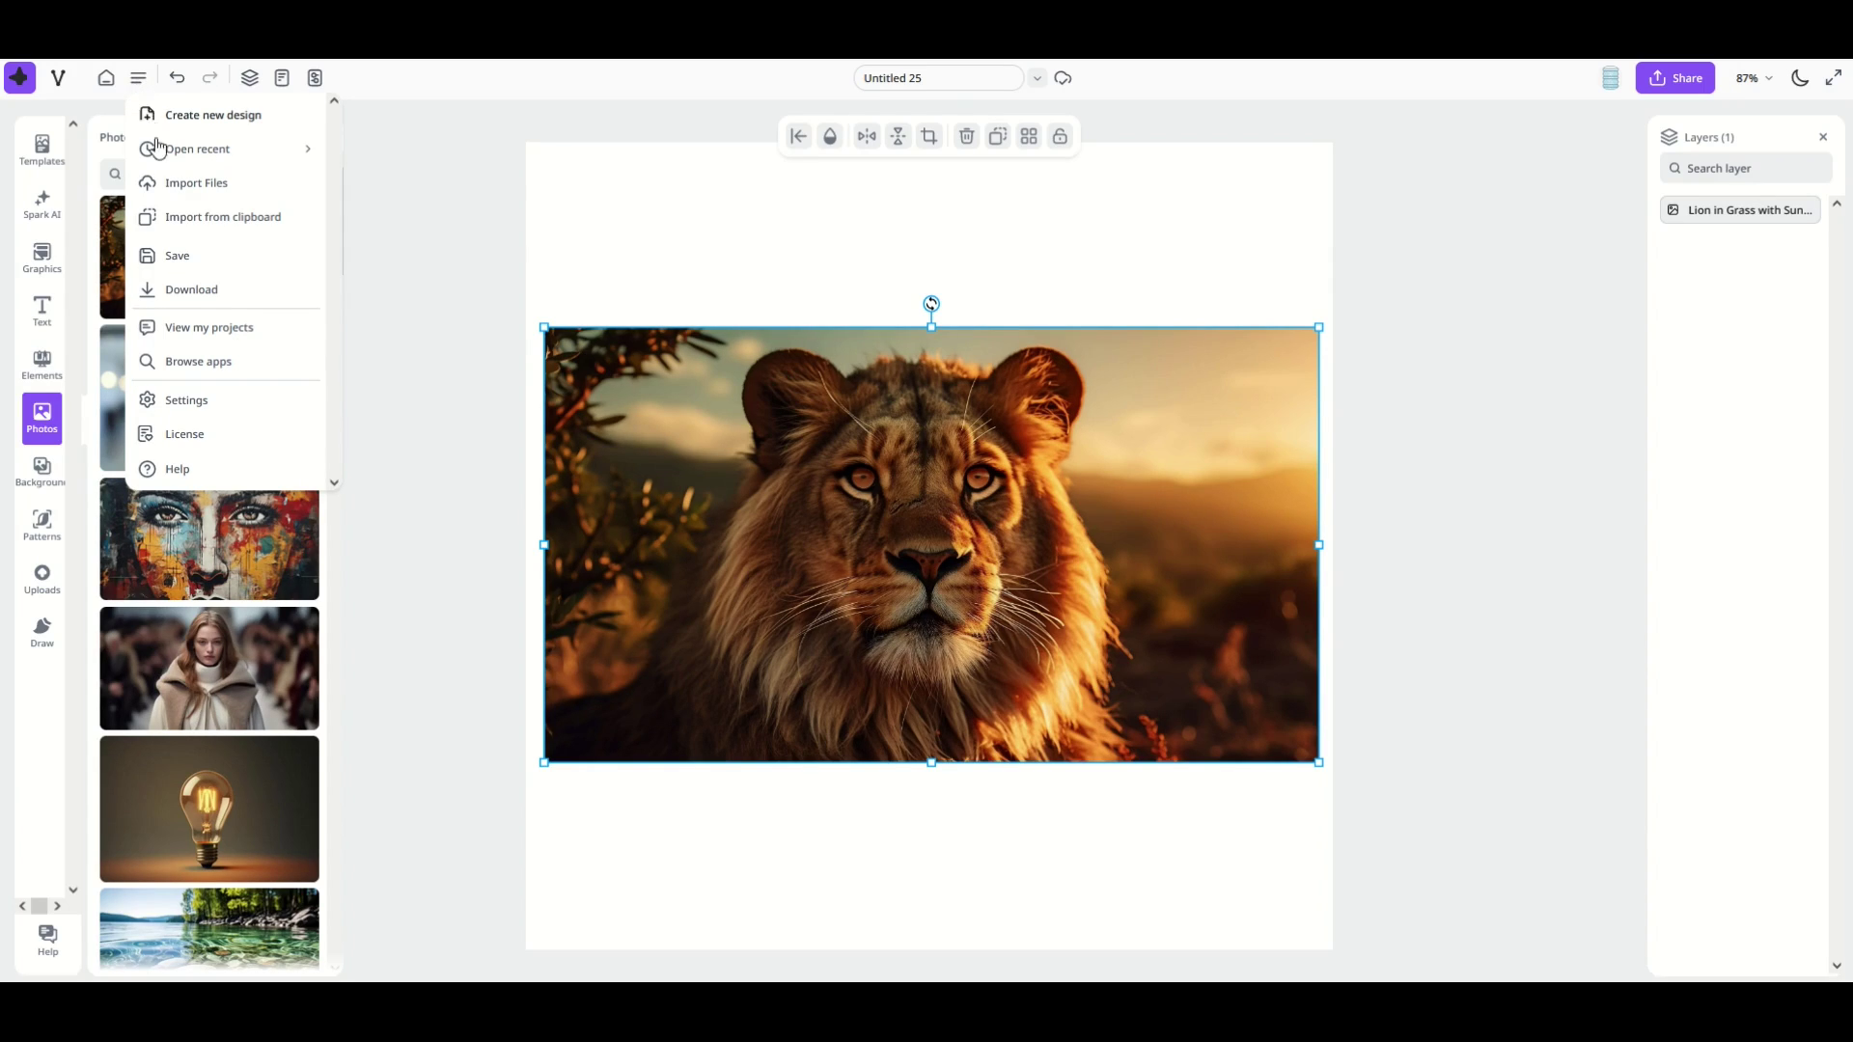
left_click(173, 292)
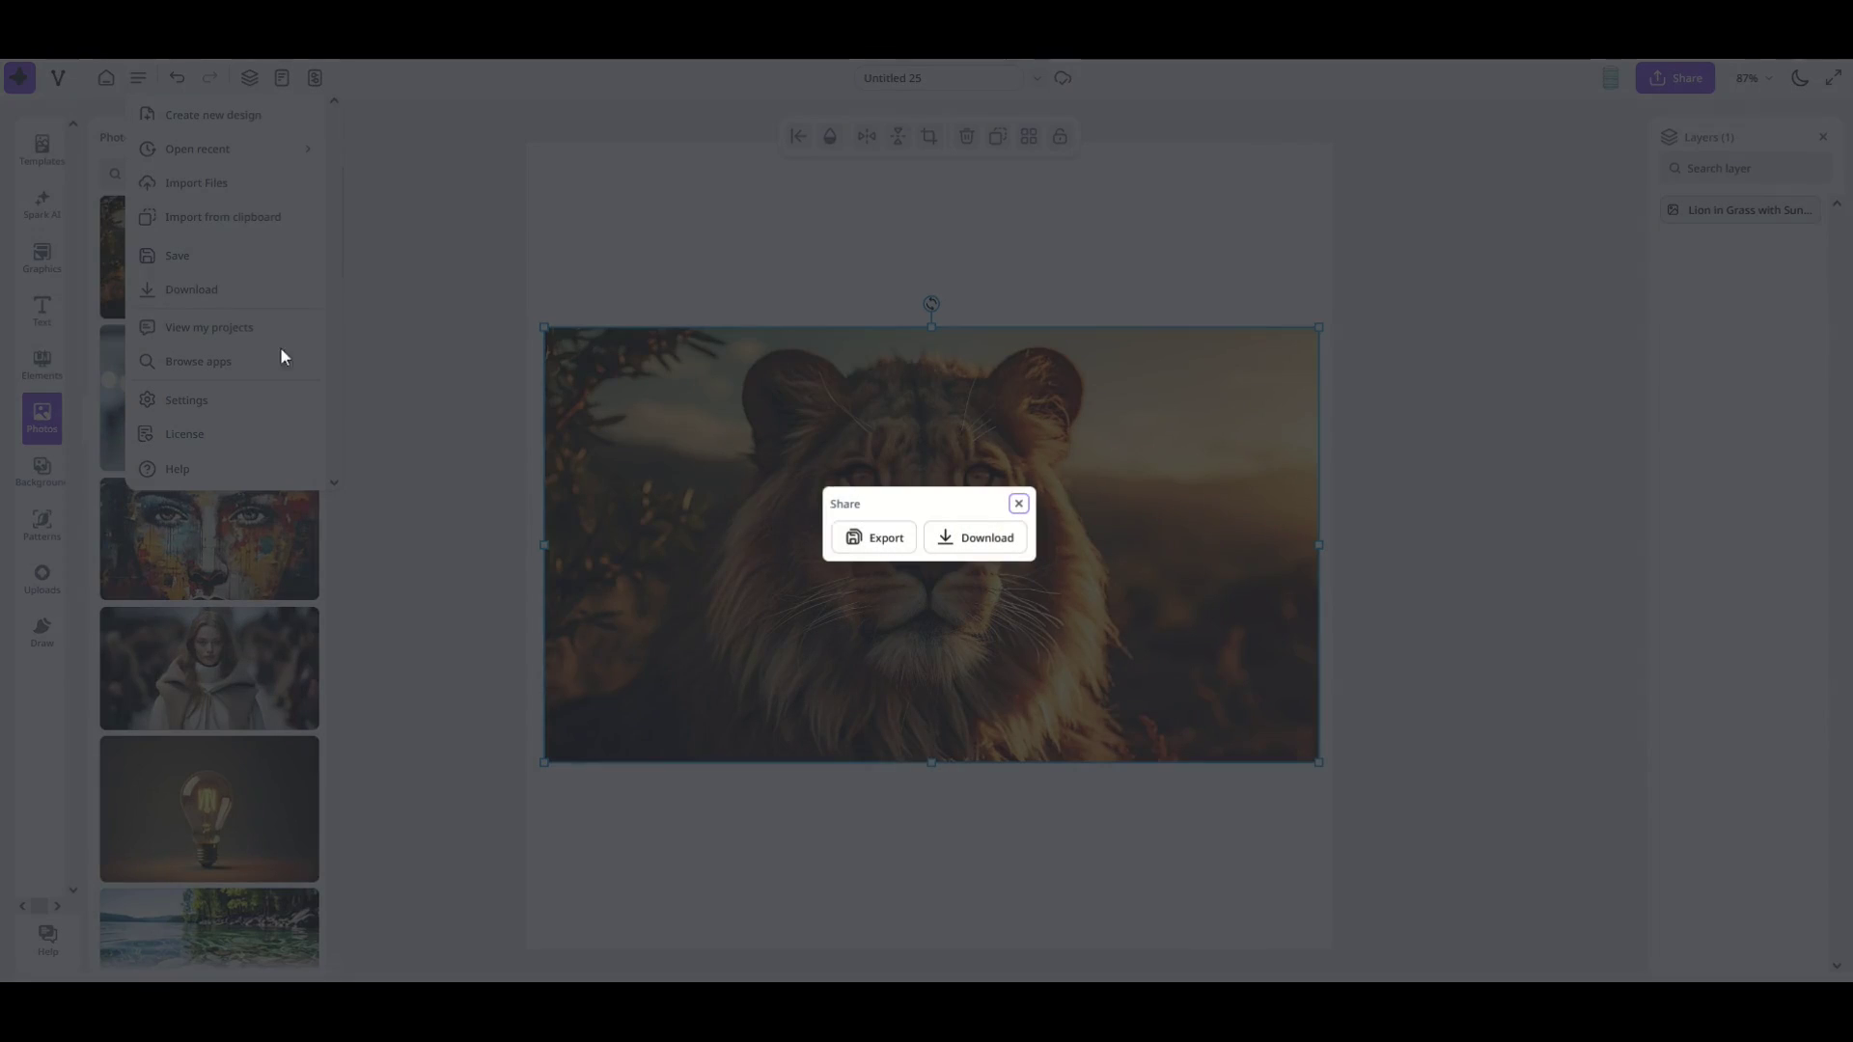
left_click(976, 547)
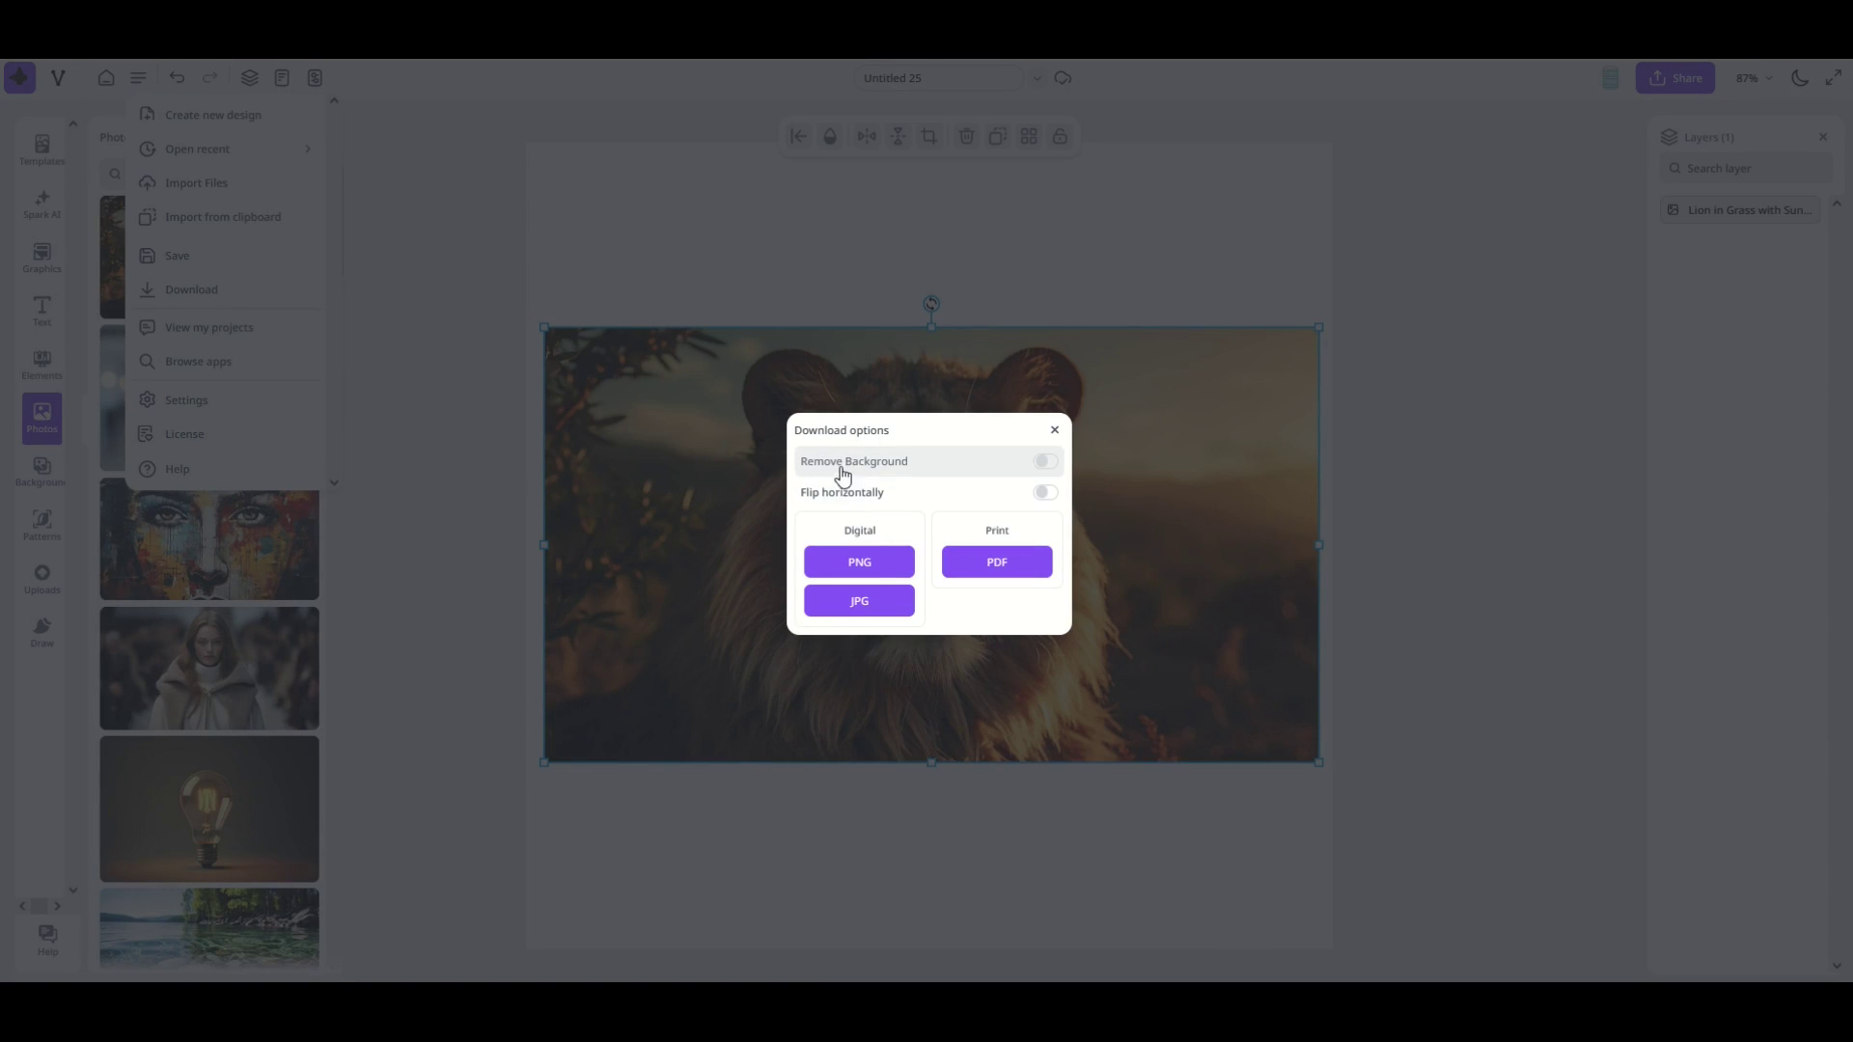
left_click(1039, 471)
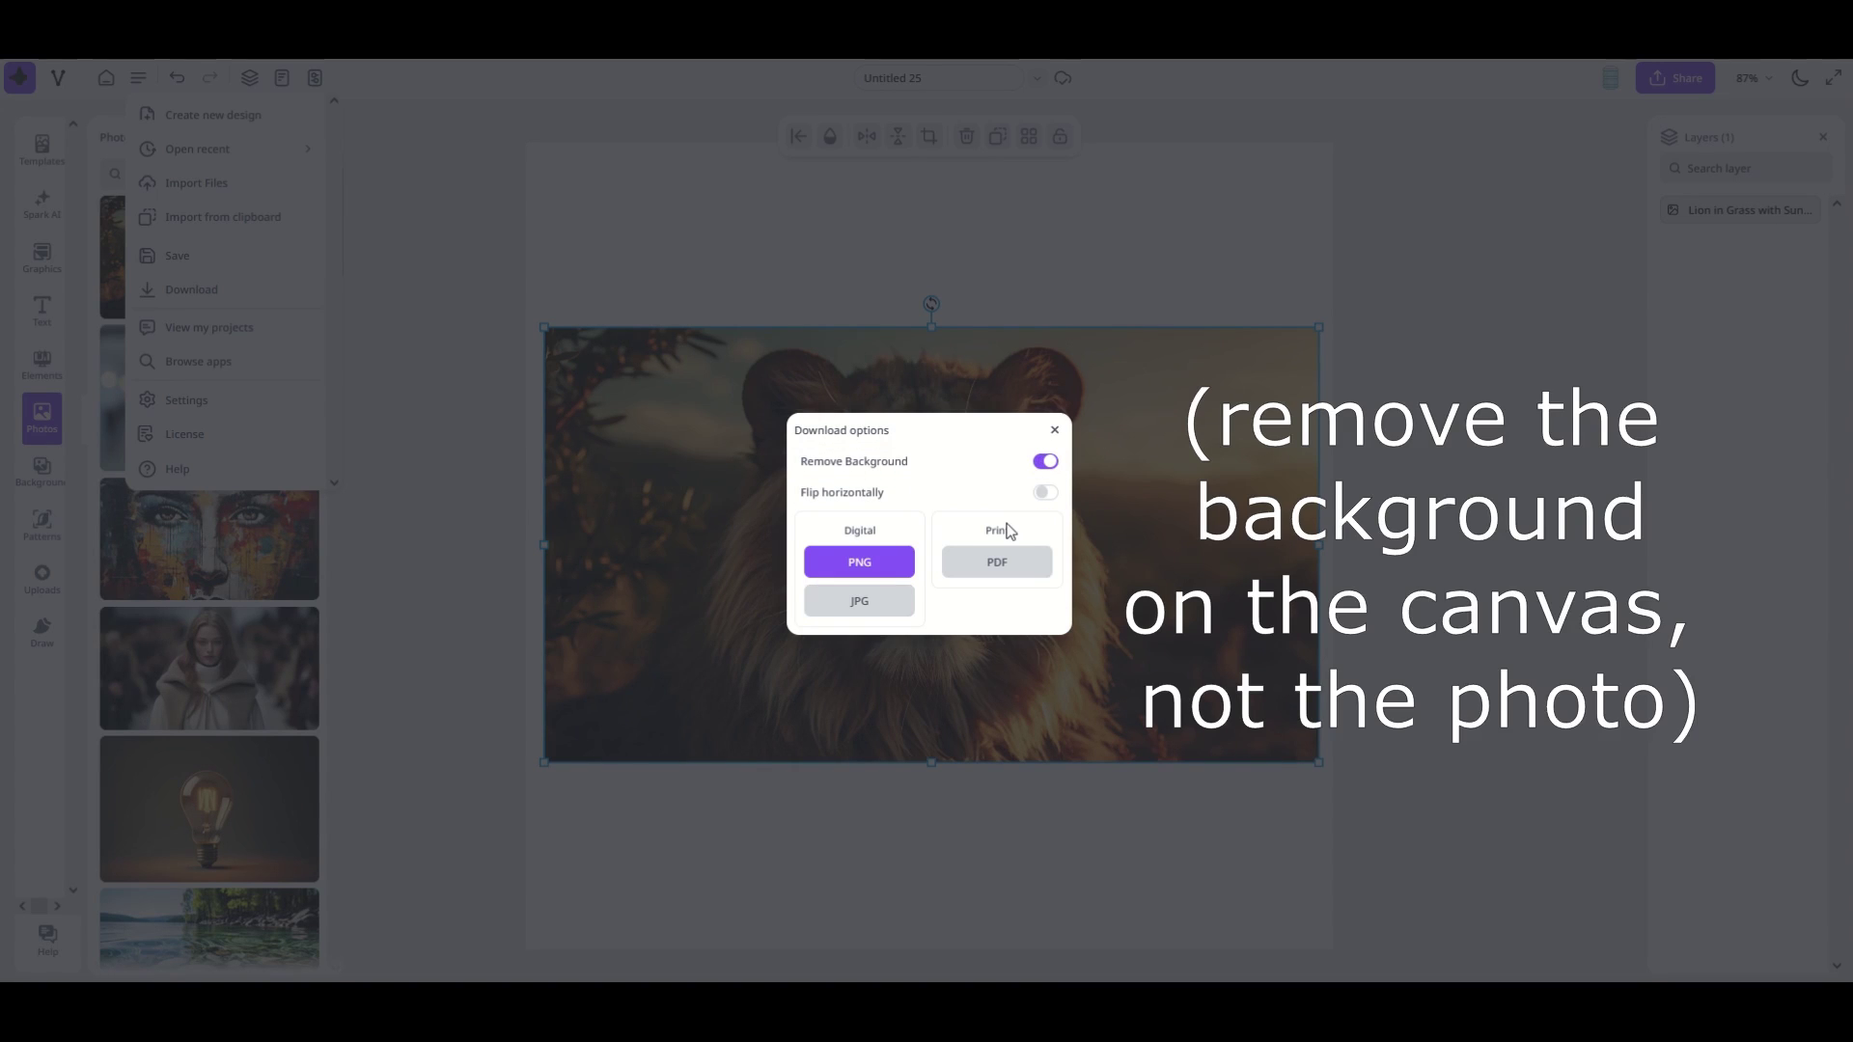
left_click(850, 570)
left_click_drag(1038, 248, 978, 326)
Finish saving the PNG, then delete the lion photo from the page
left_click(1149, 596)
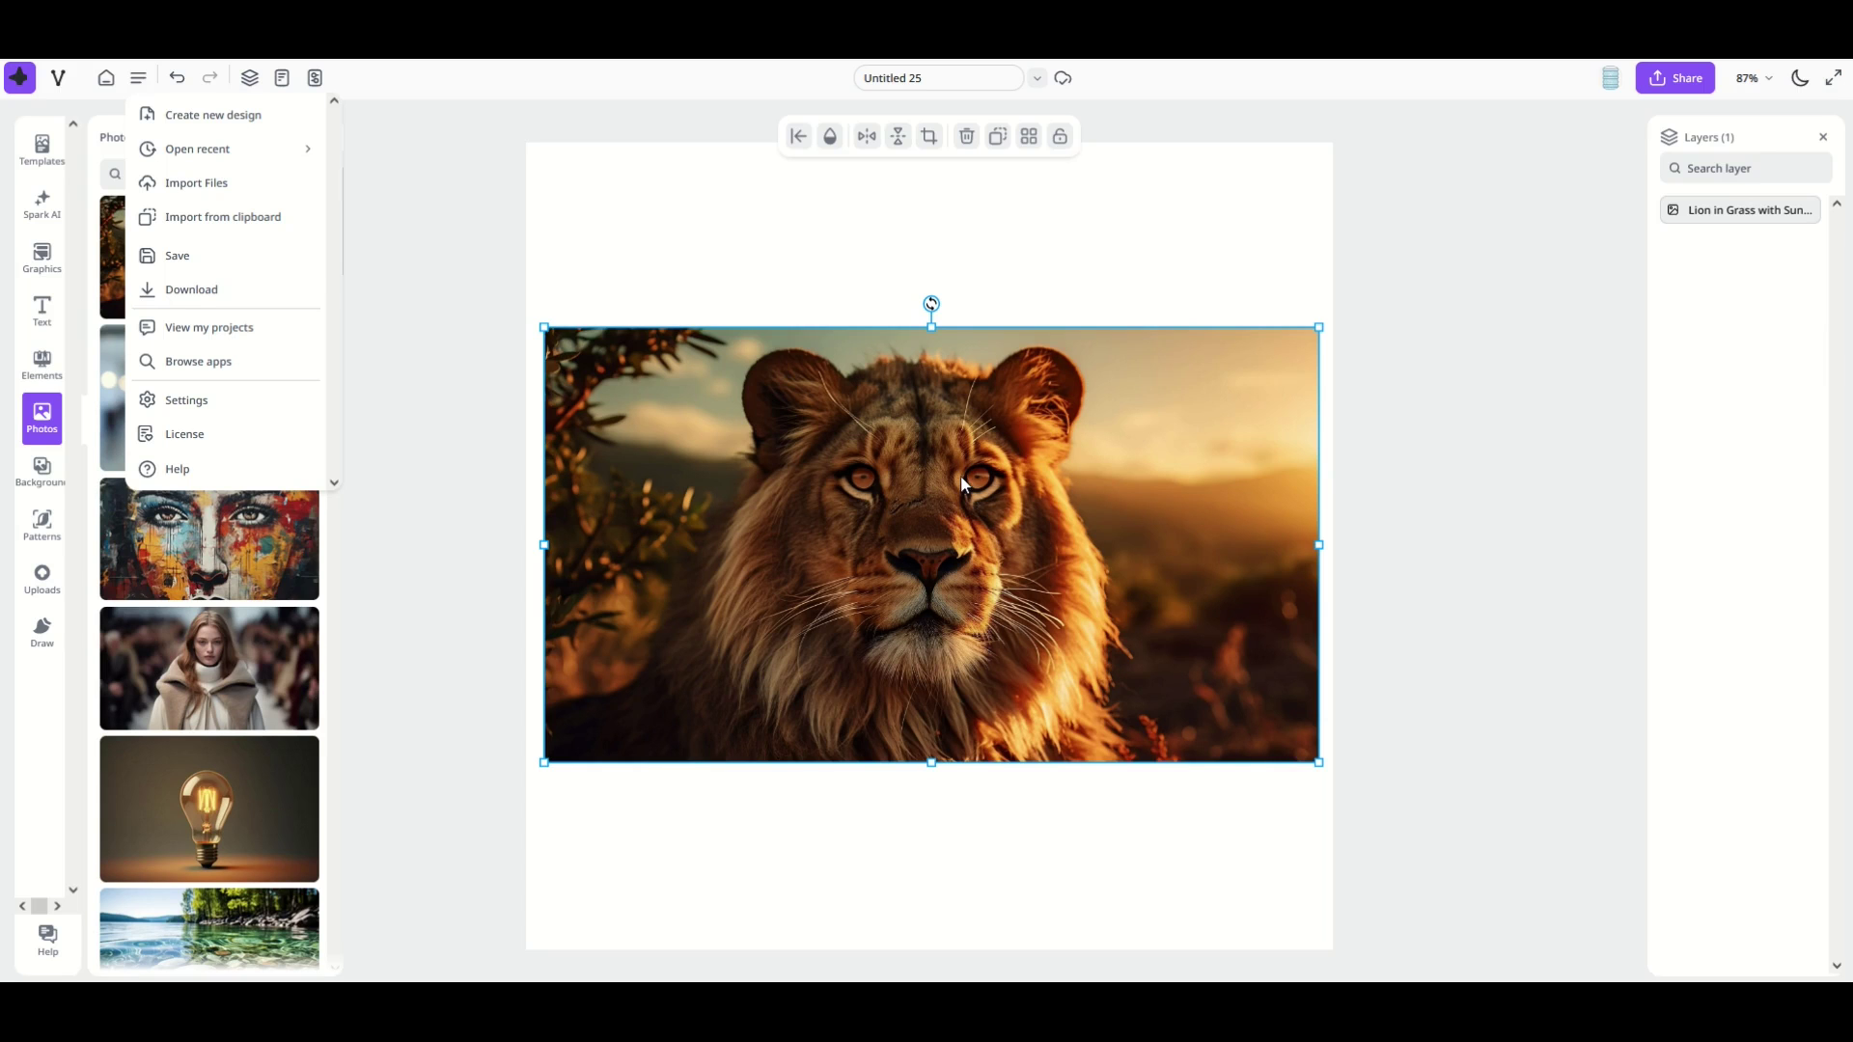
left_click(889, 522)
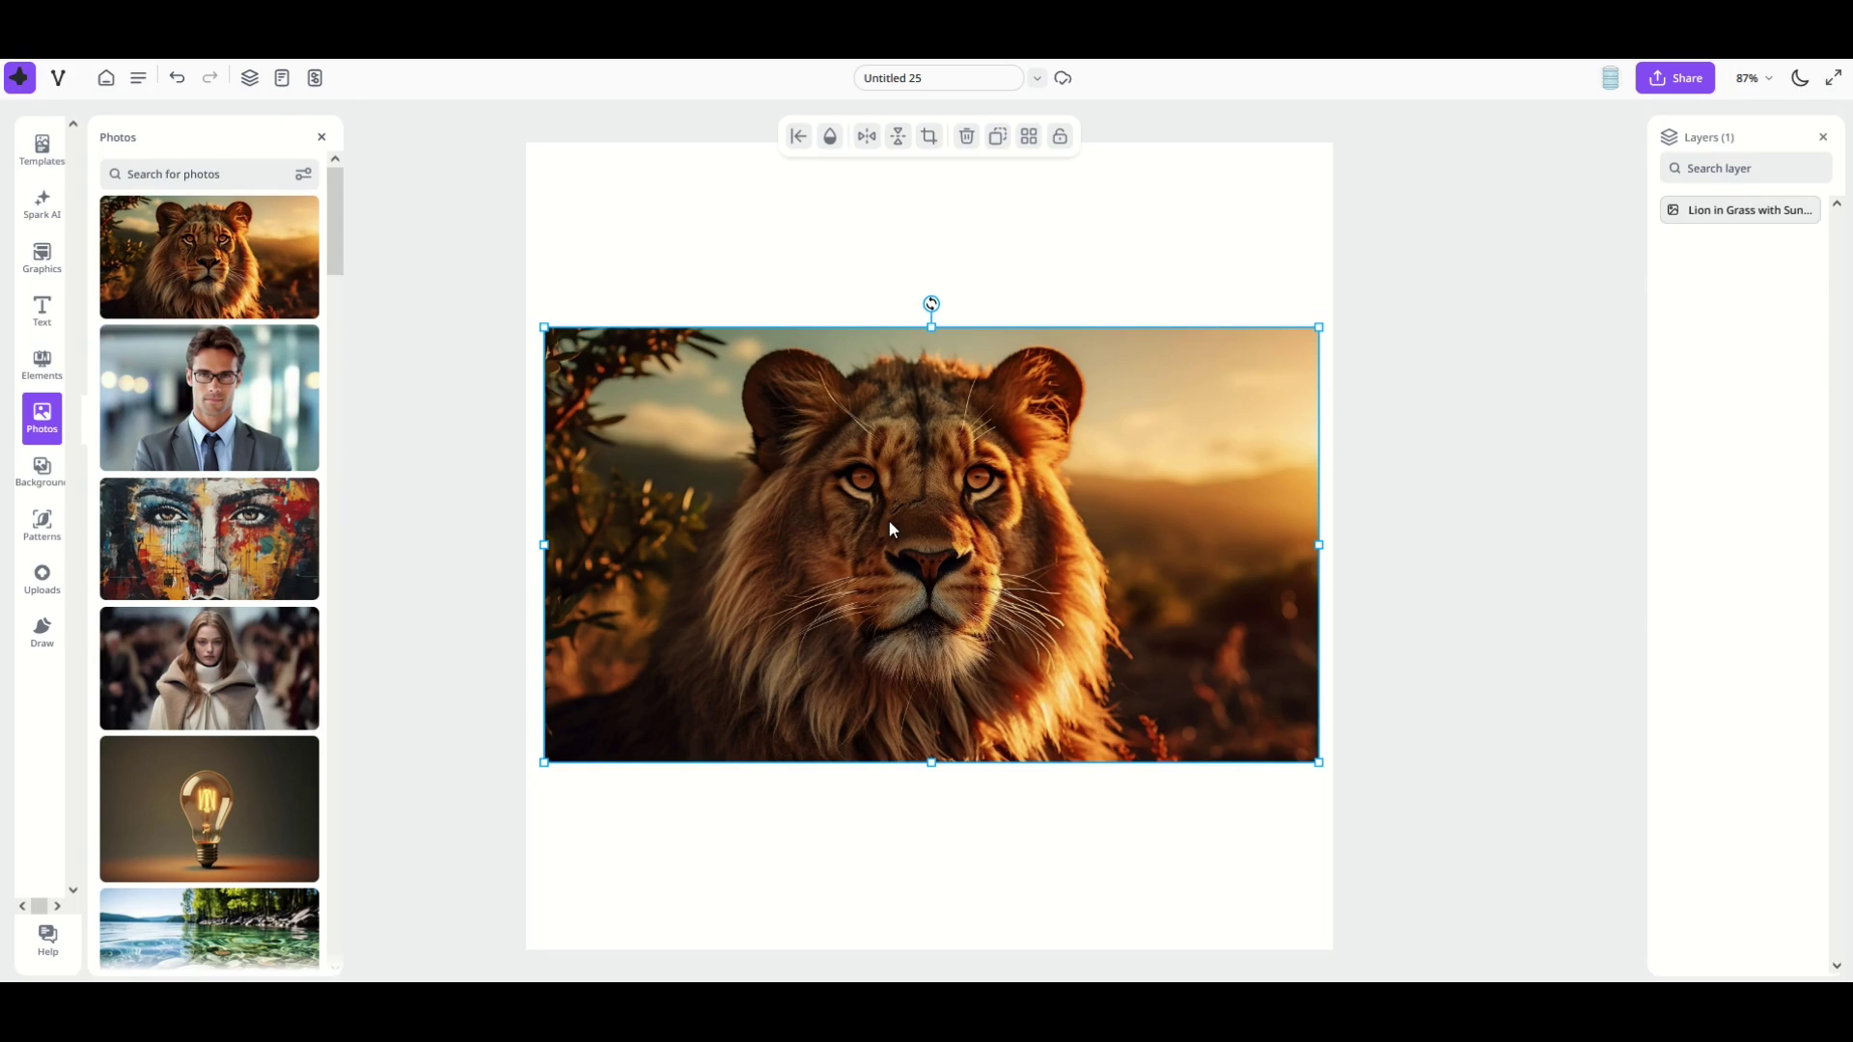
key("Delete")
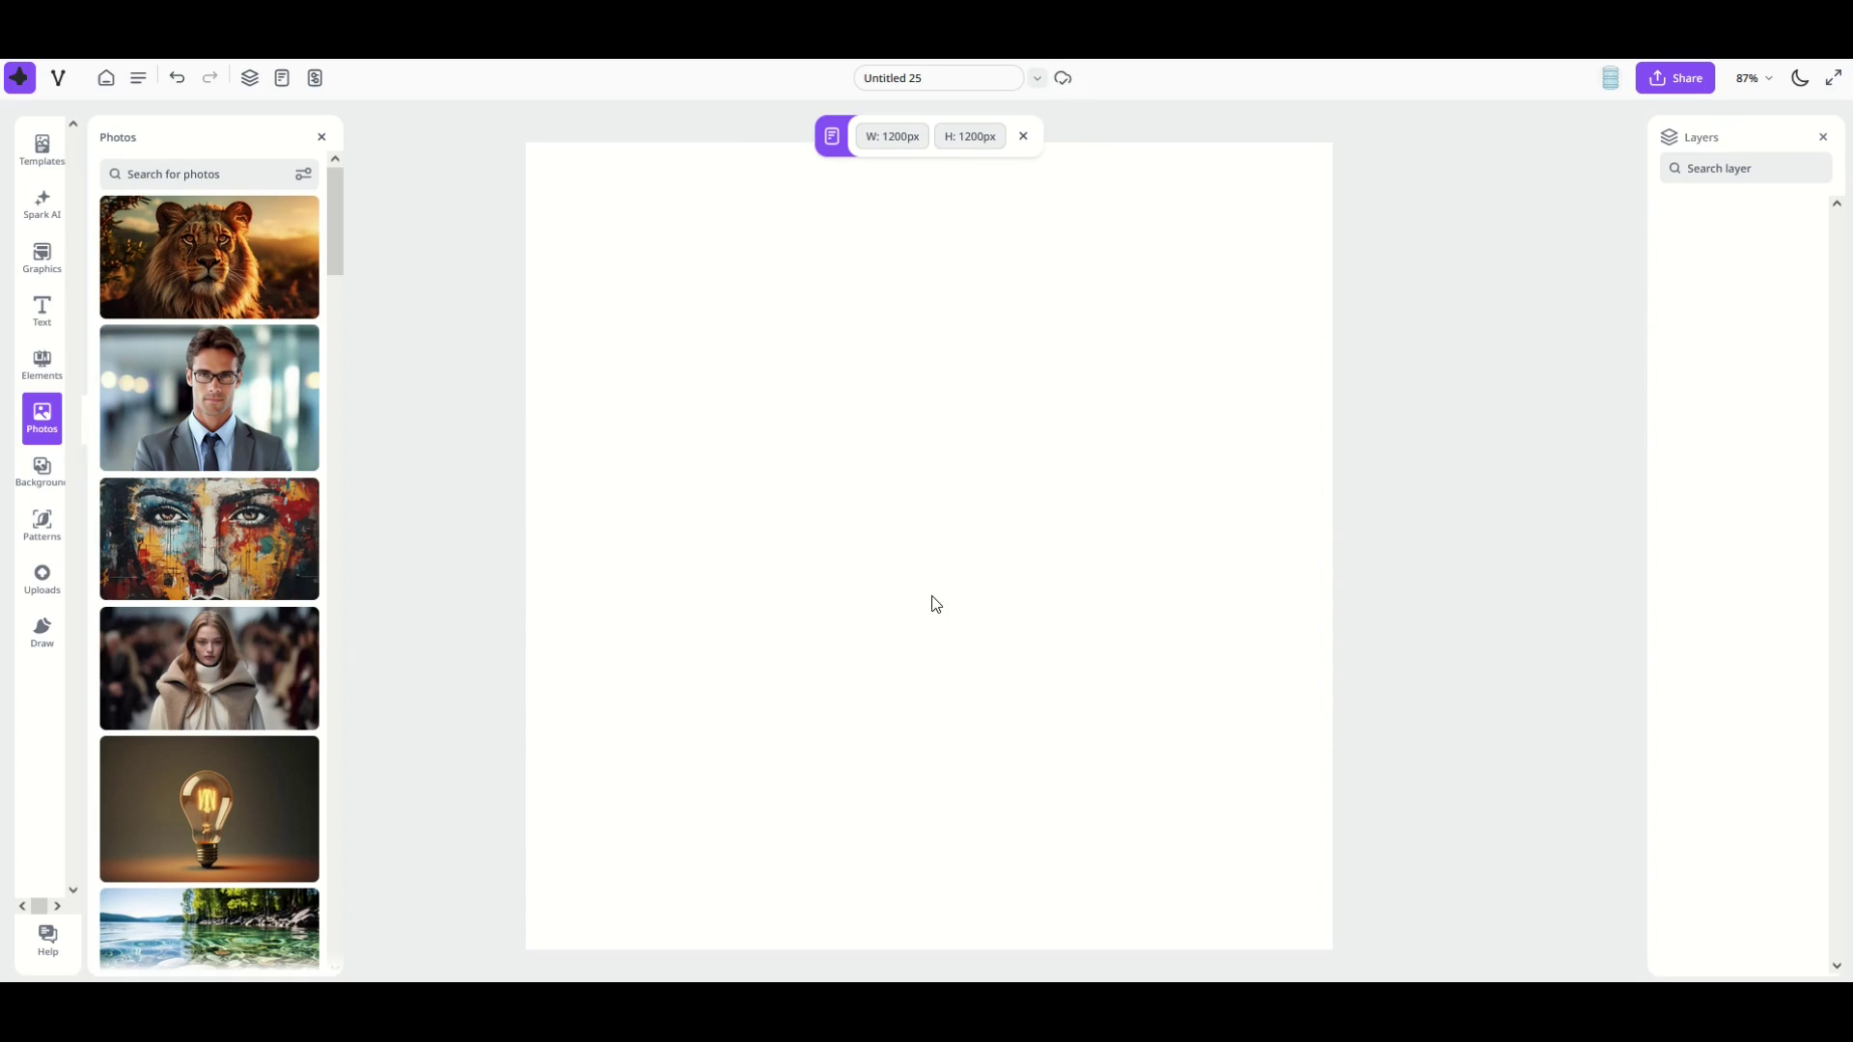
Load the lion photo into Spark AI's background remover
left_click(41, 205)
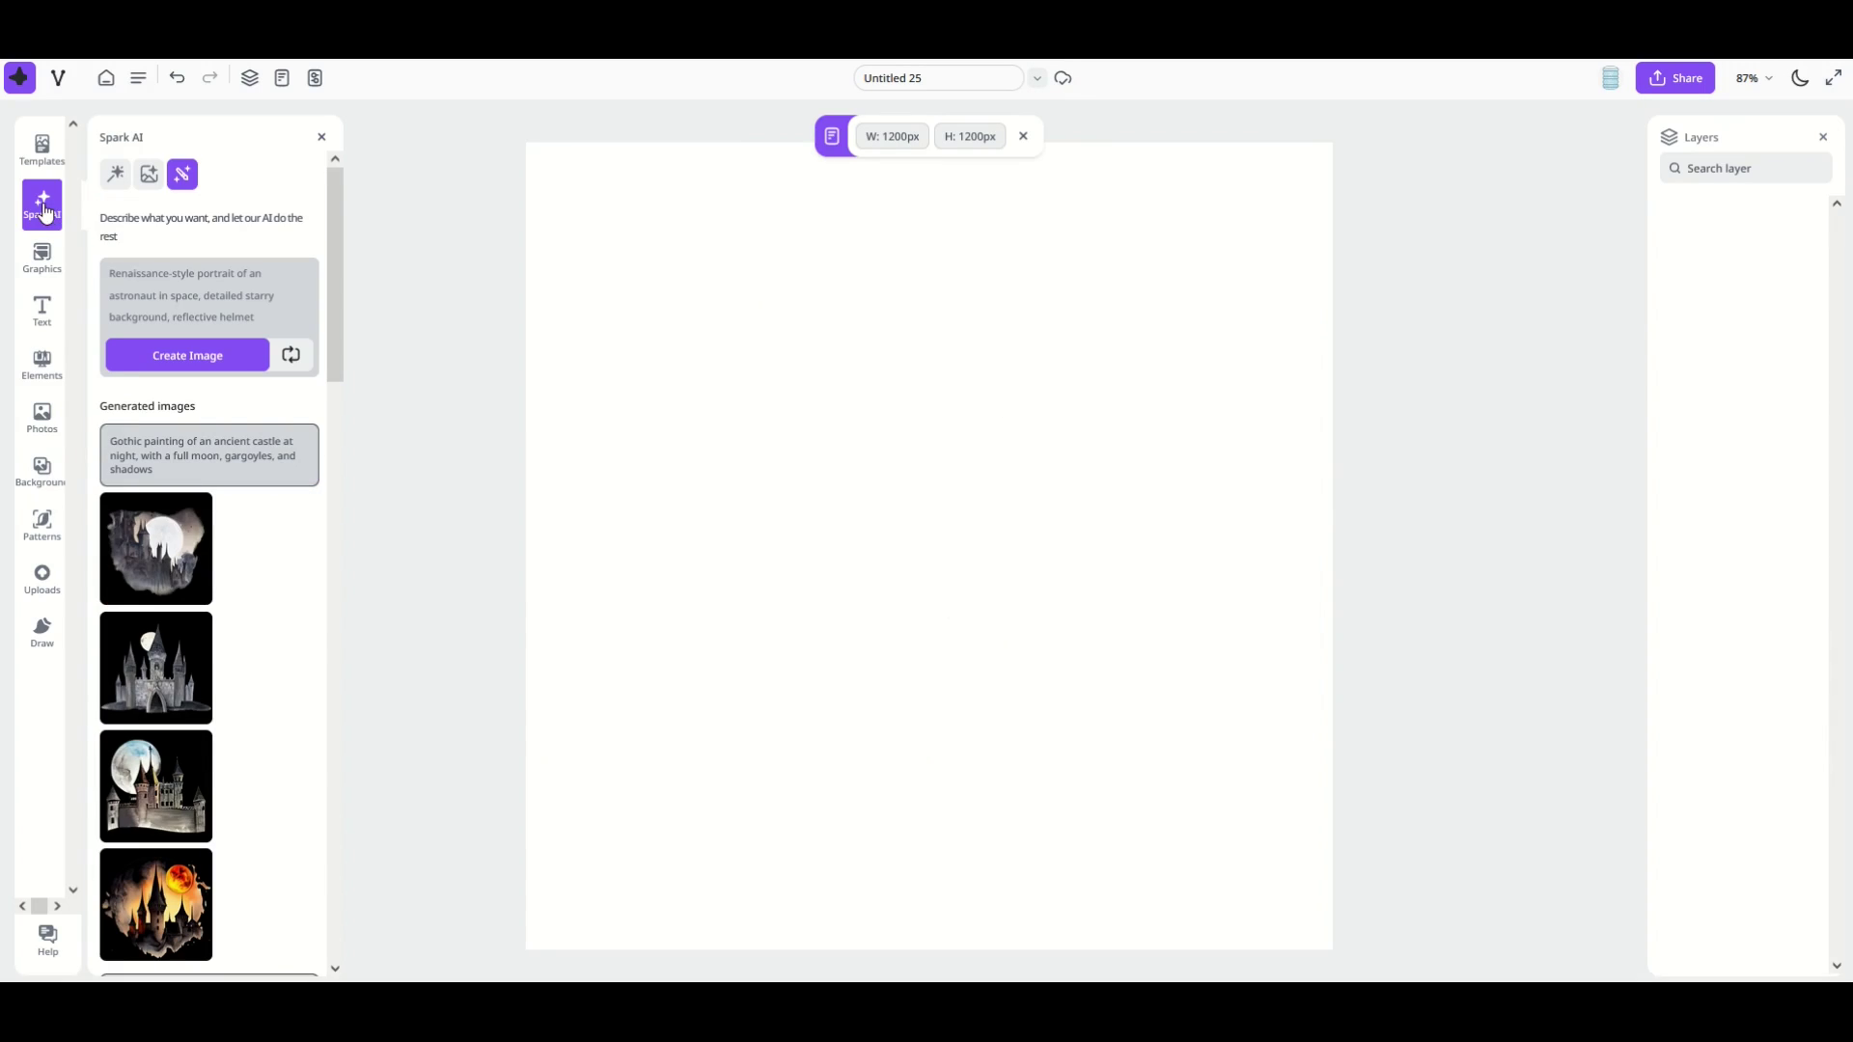
left_click(117, 176)
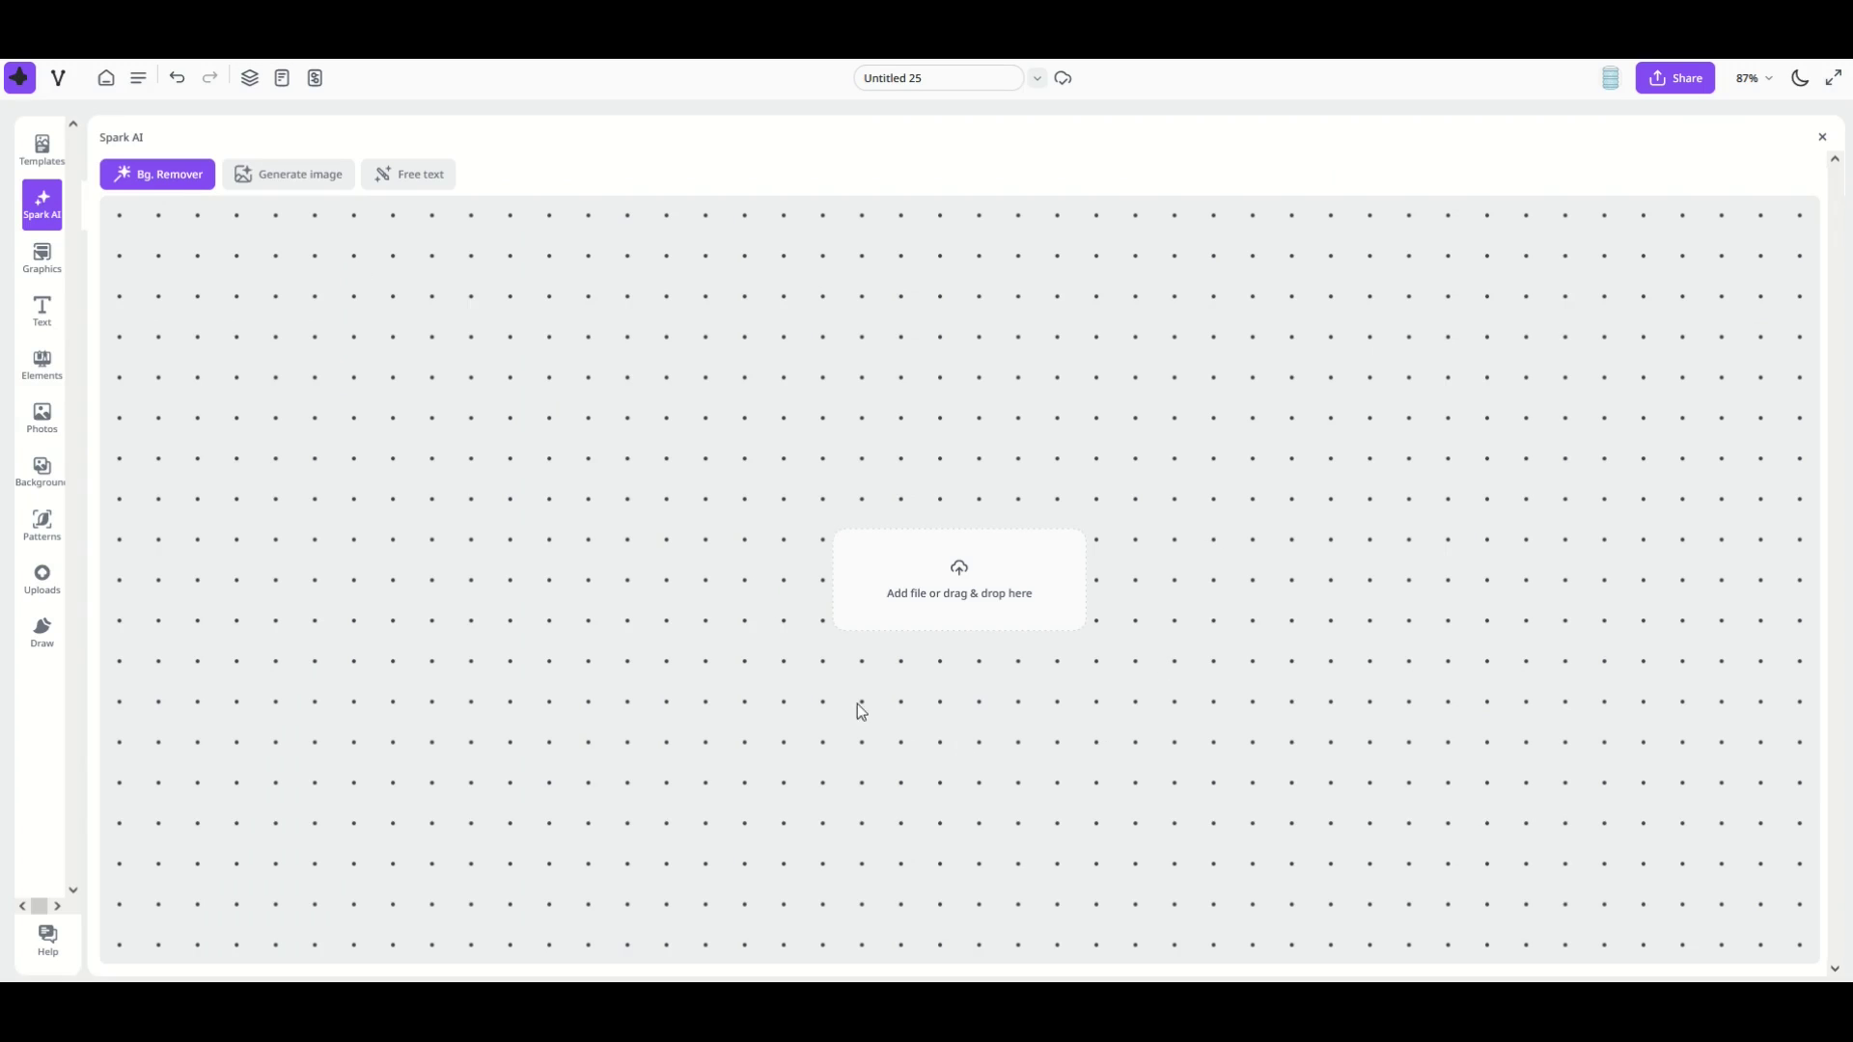
left_click(954, 585)
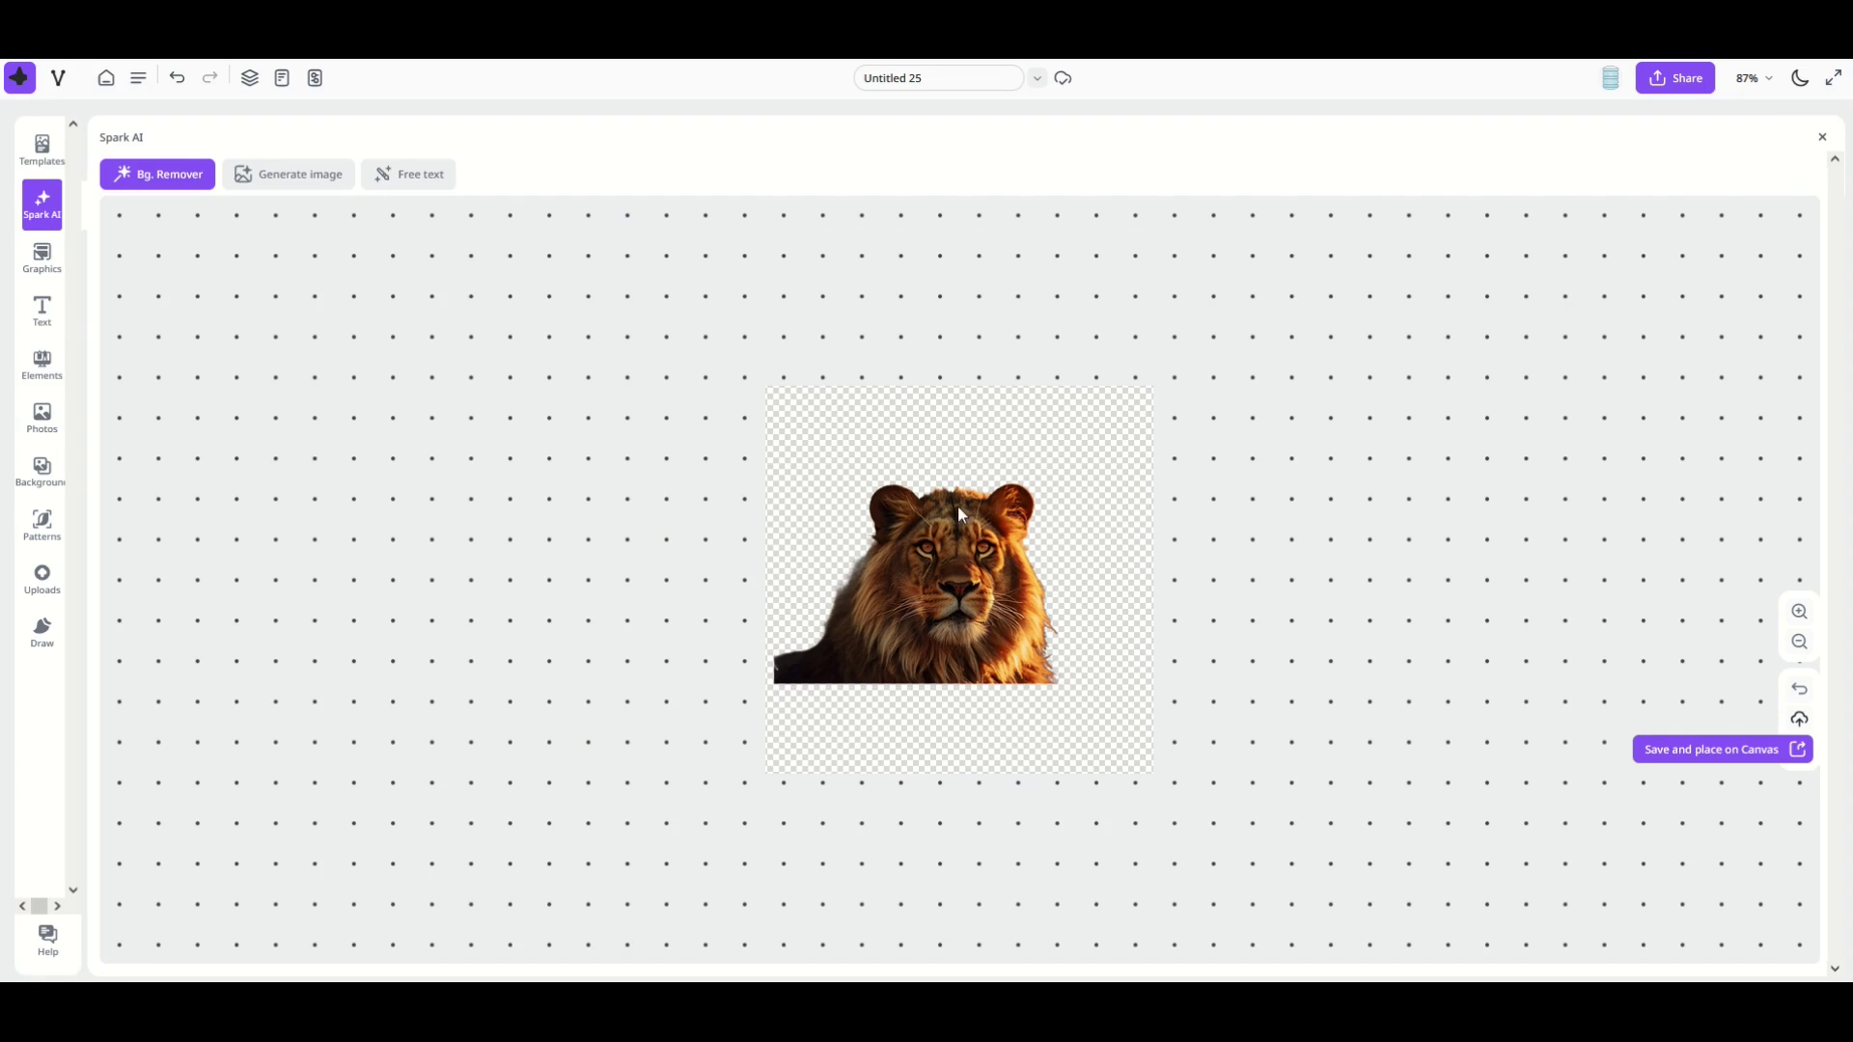
Place the lion cutout on the page and try the 4:3 Landscape and 16:9 Wide crops
left_click(1670, 753)
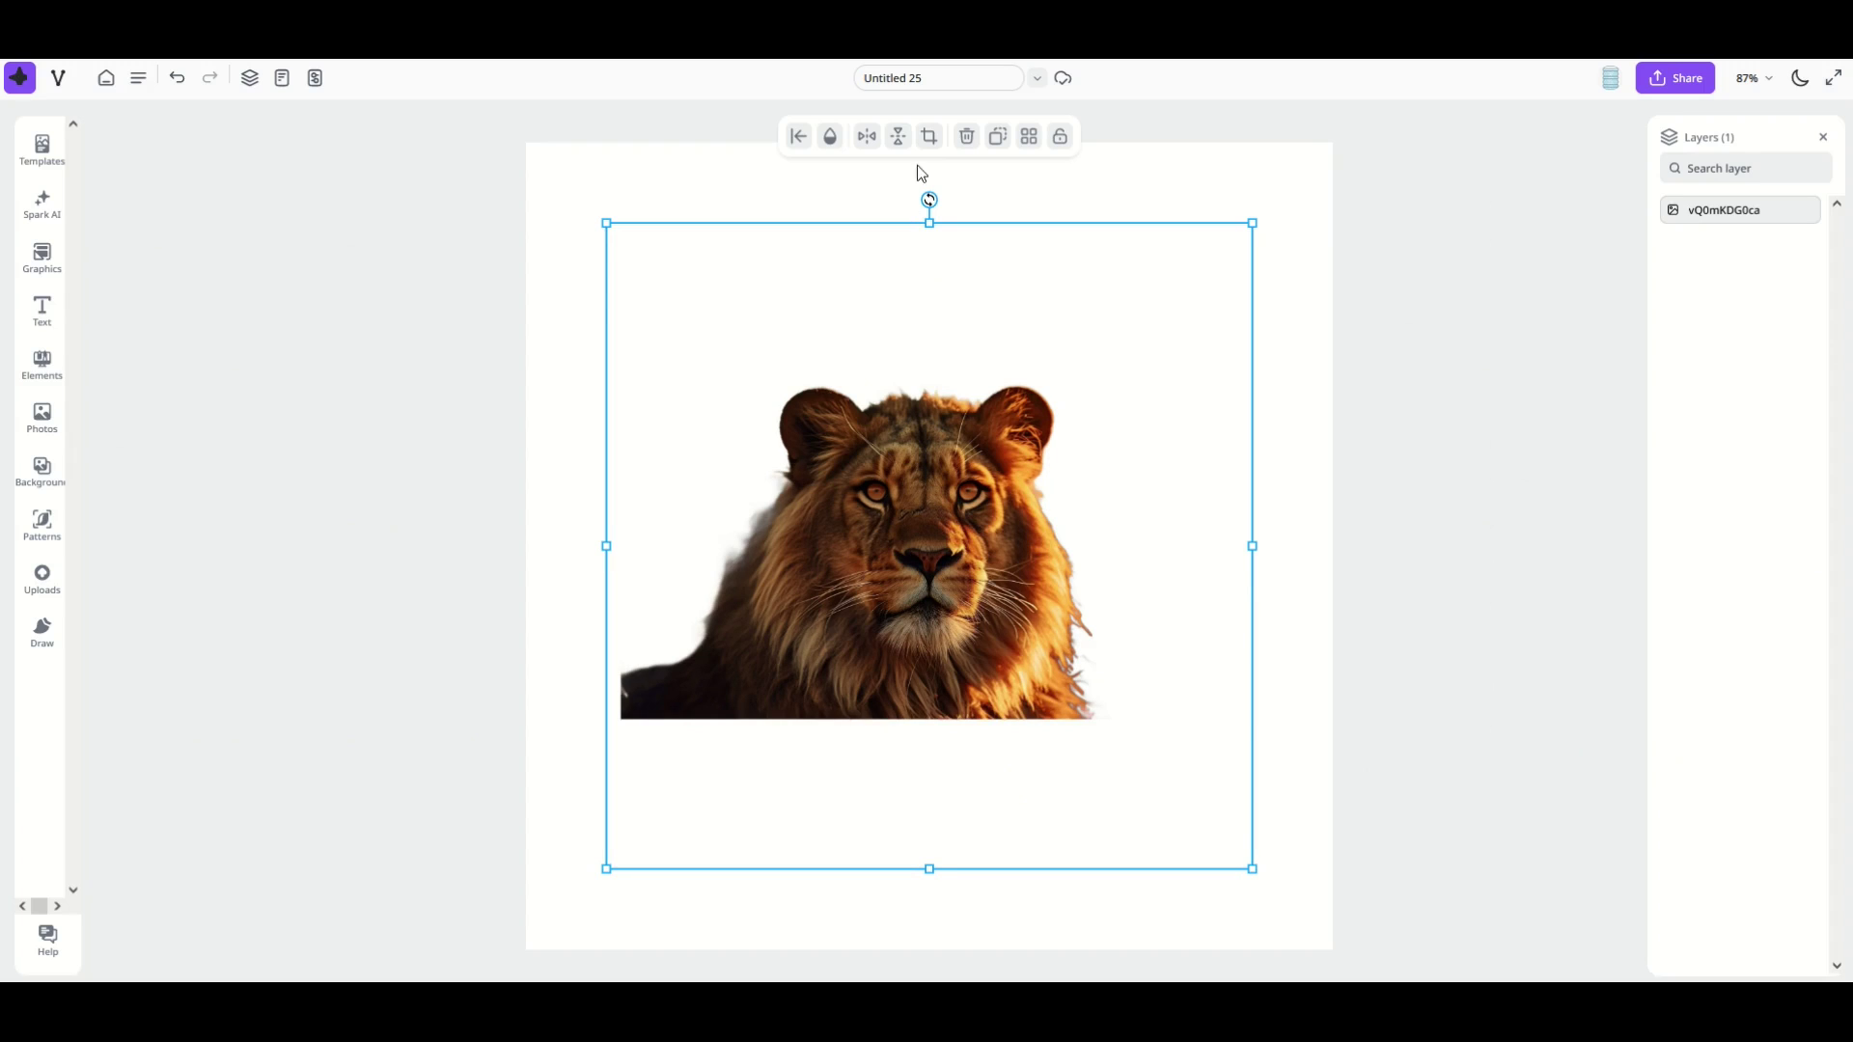
left_click(932, 140)
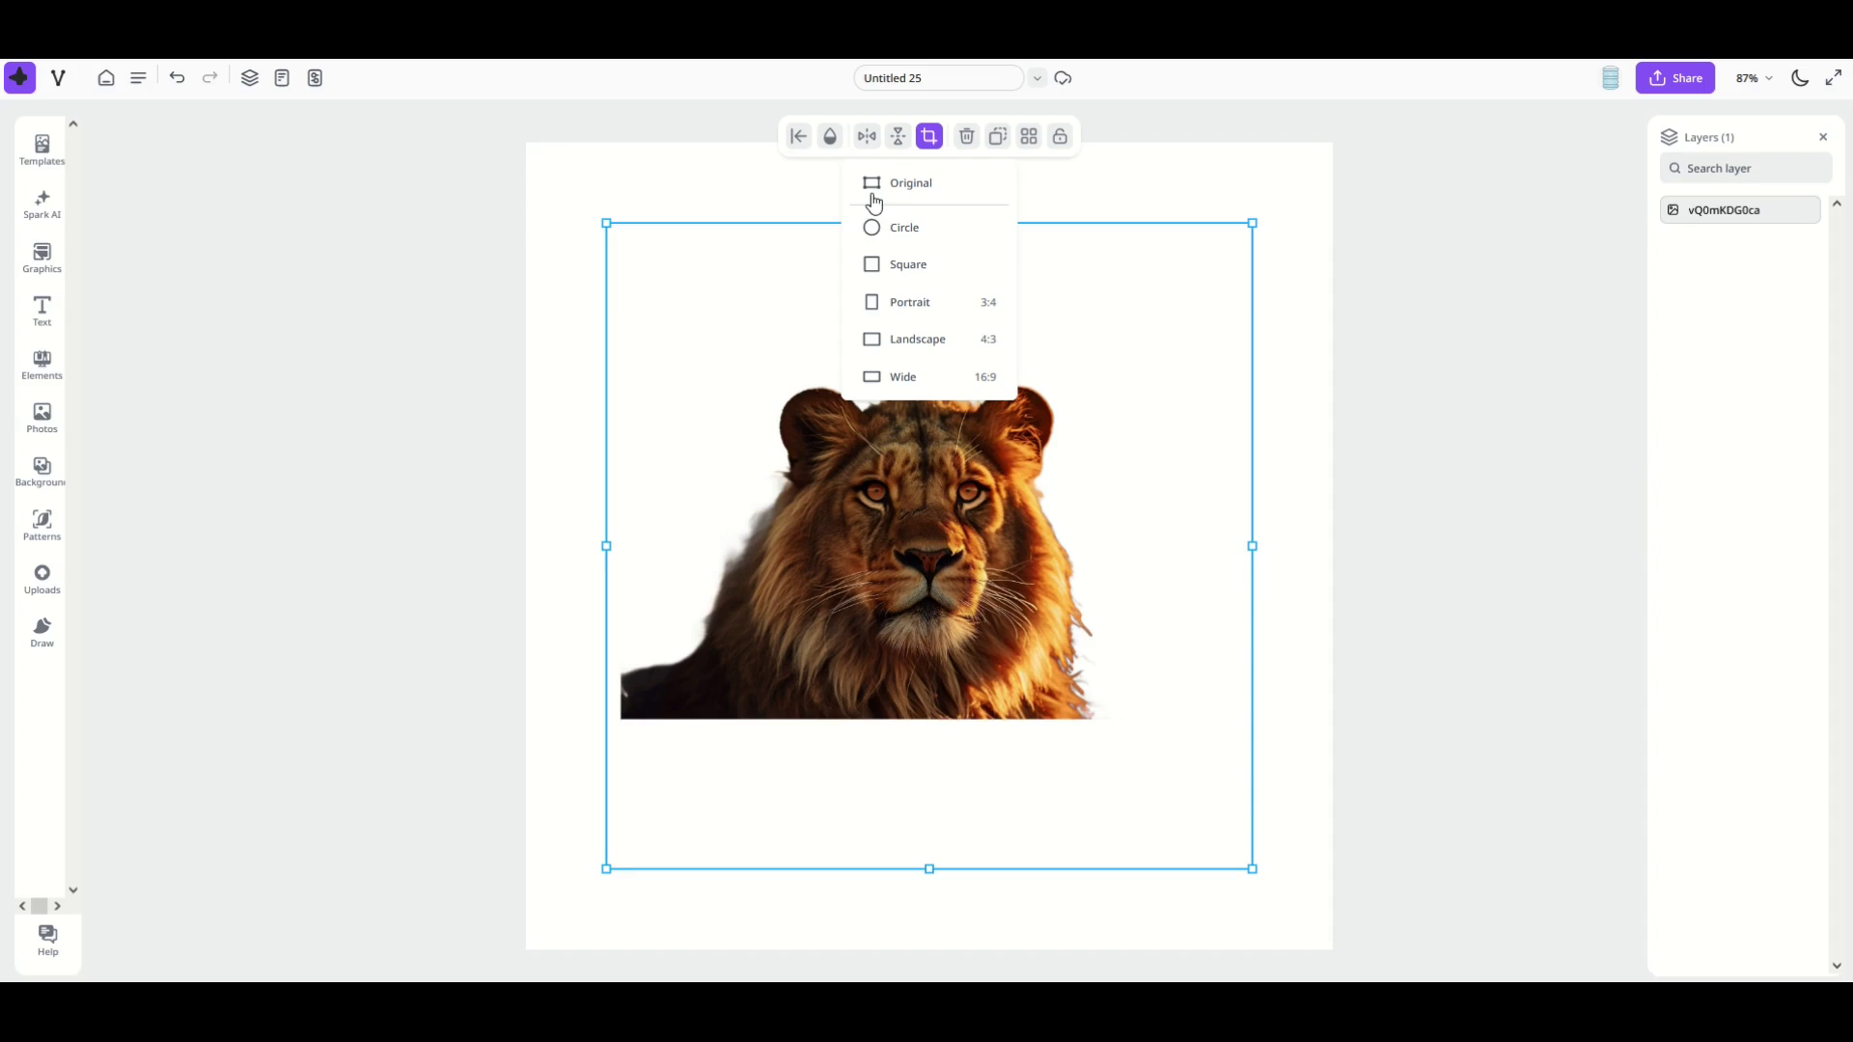
left_click(889, 340)
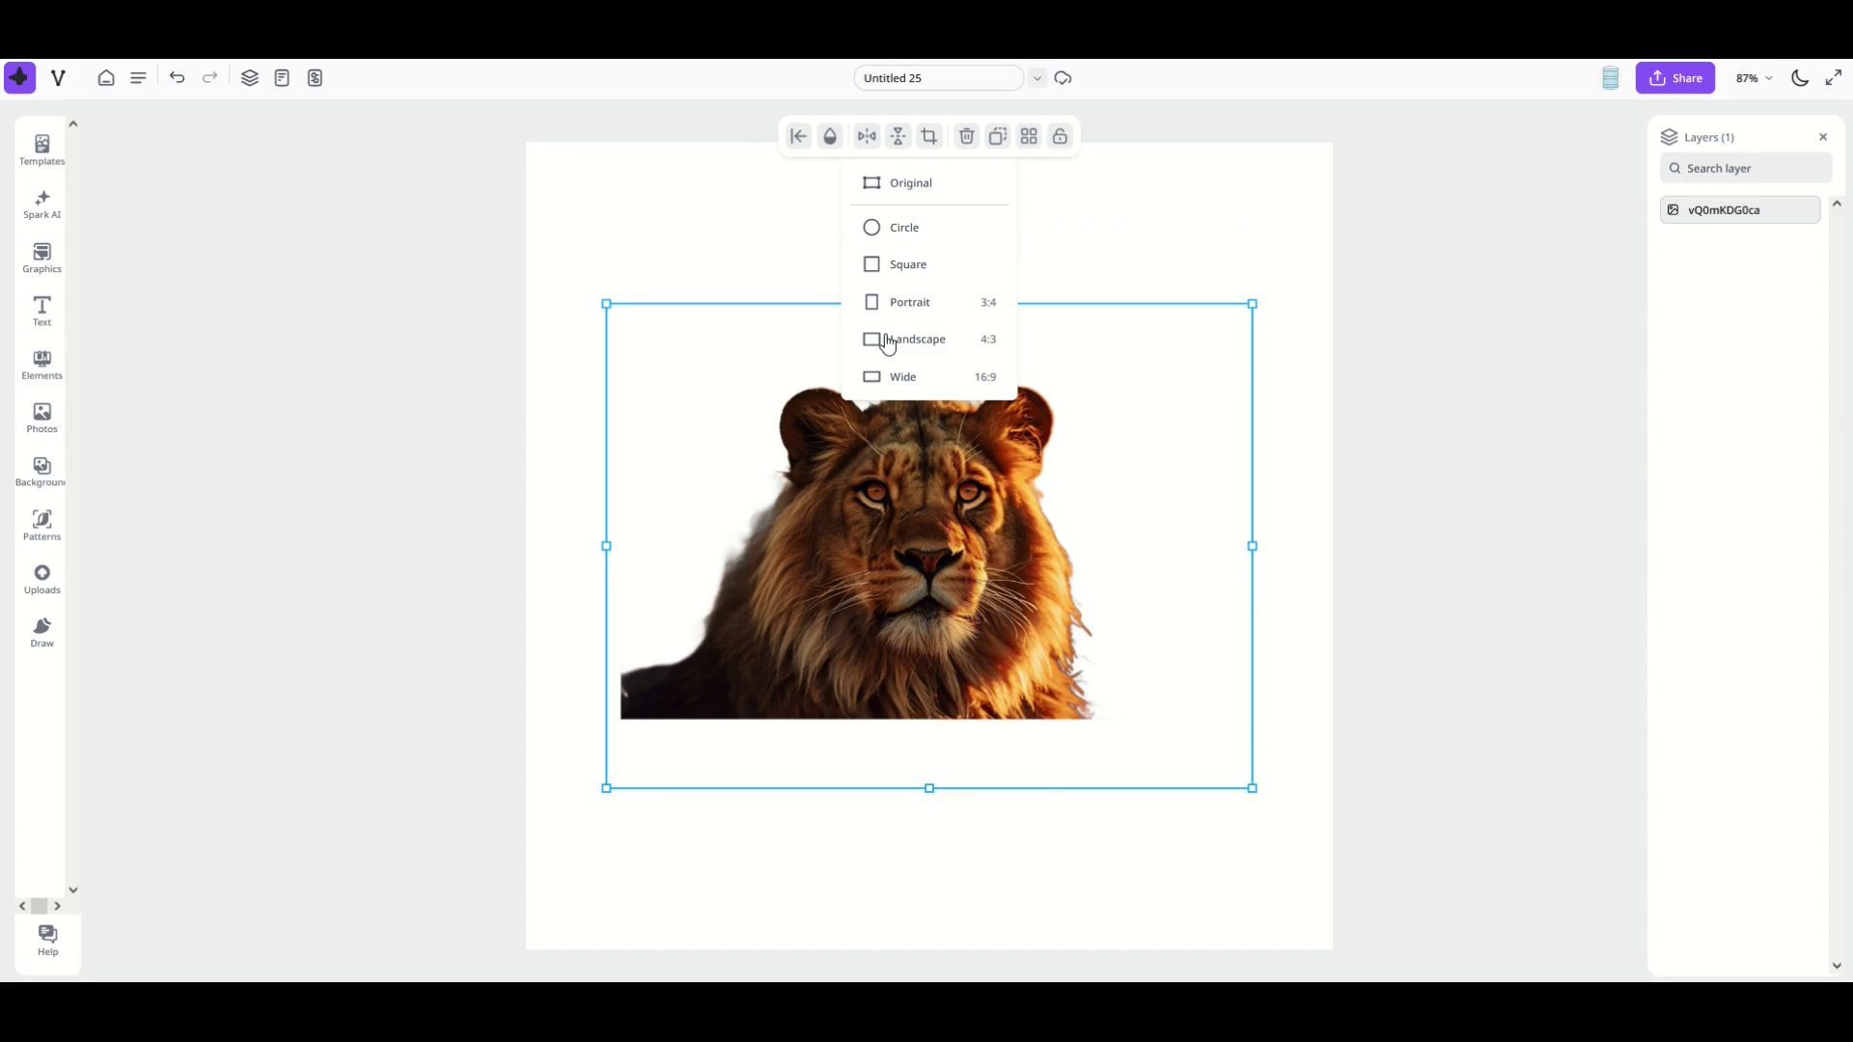
left_click(904, 382)
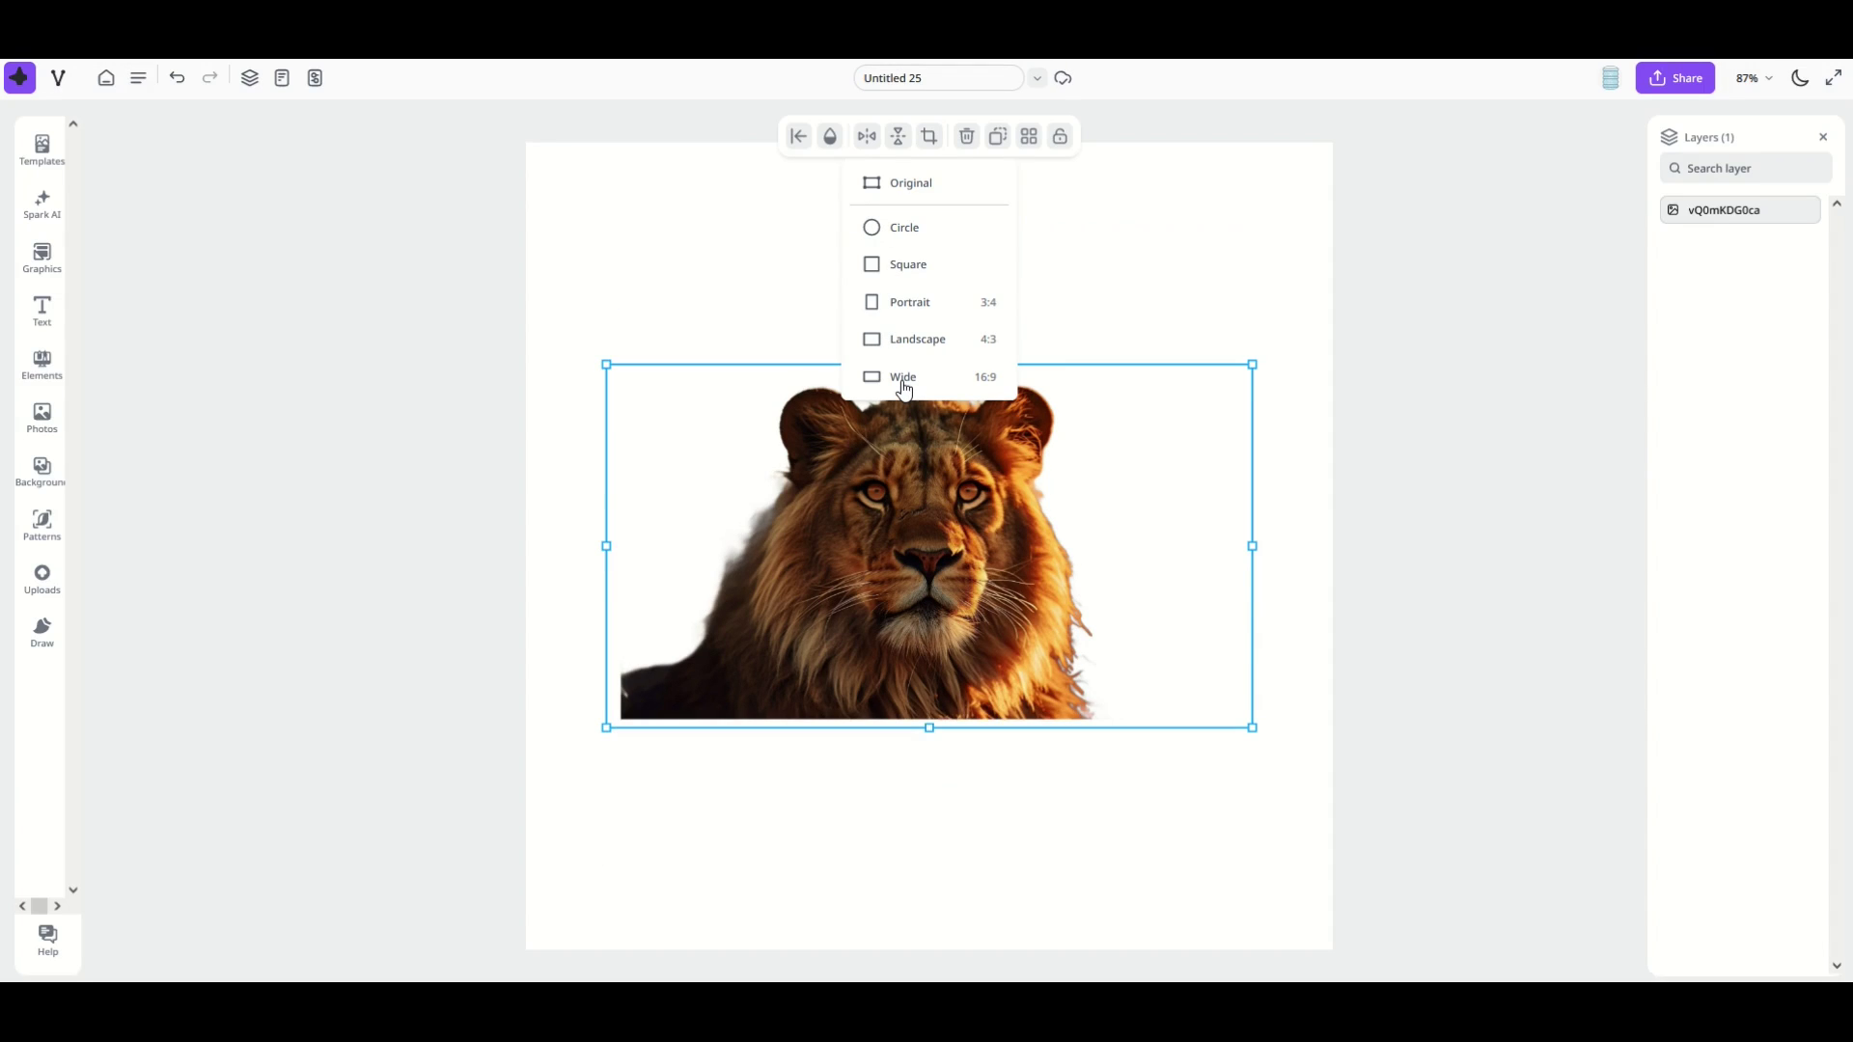
Nudge the lion image up and left, then reset it to its square frame
left_click(744, 322)
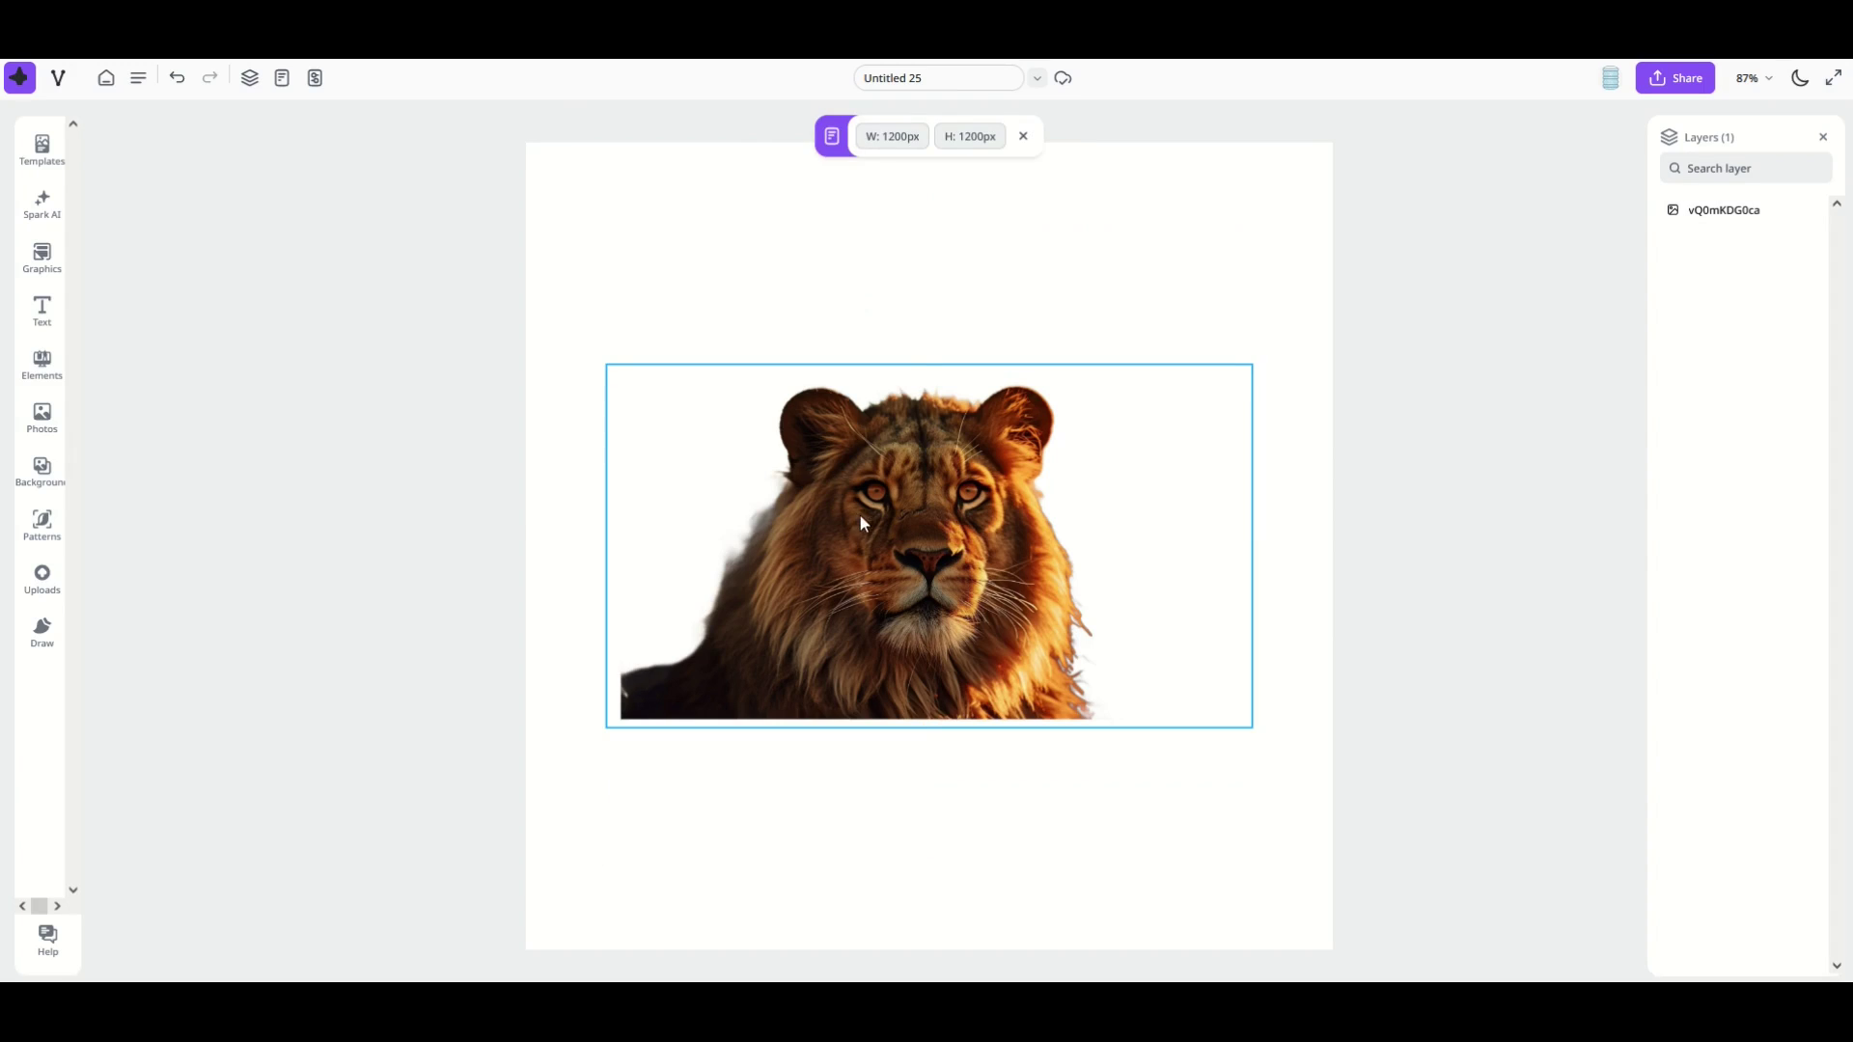
left_click(885, 533)
left_click_drag(885, 539, 869, 485)
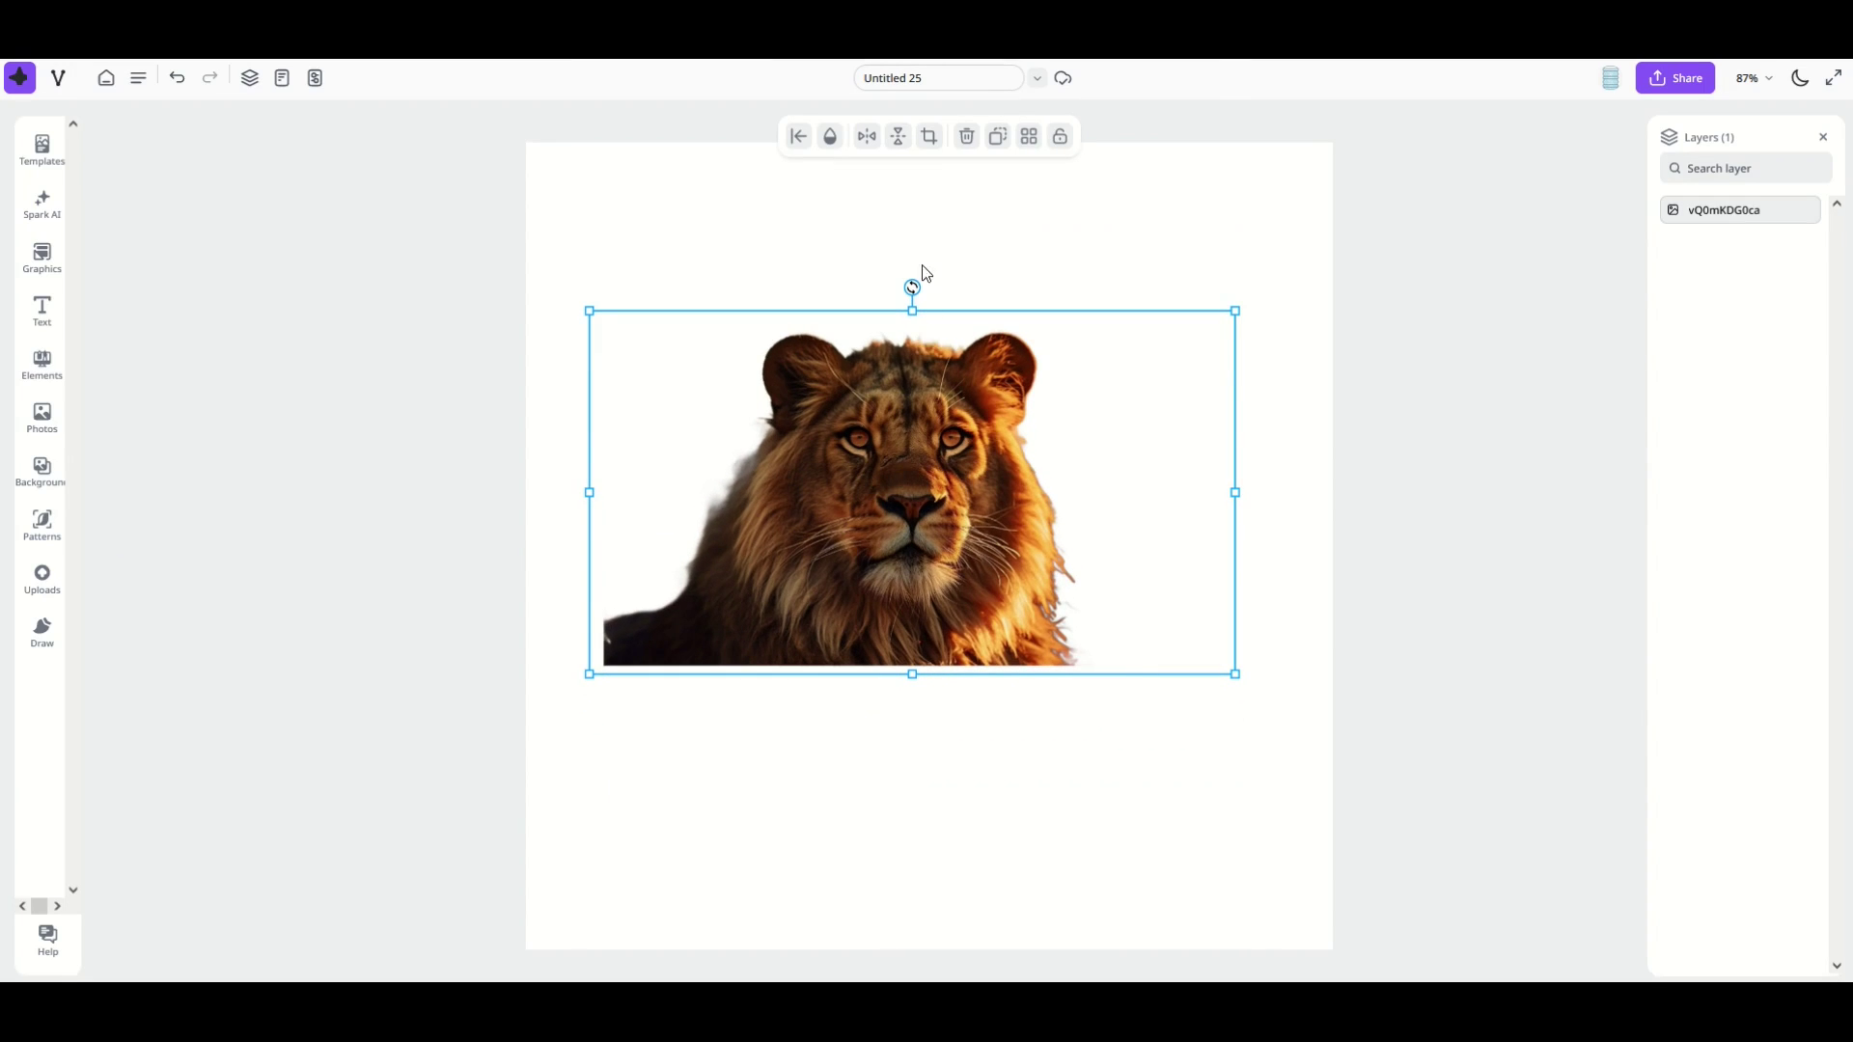
left_click(930, 137)
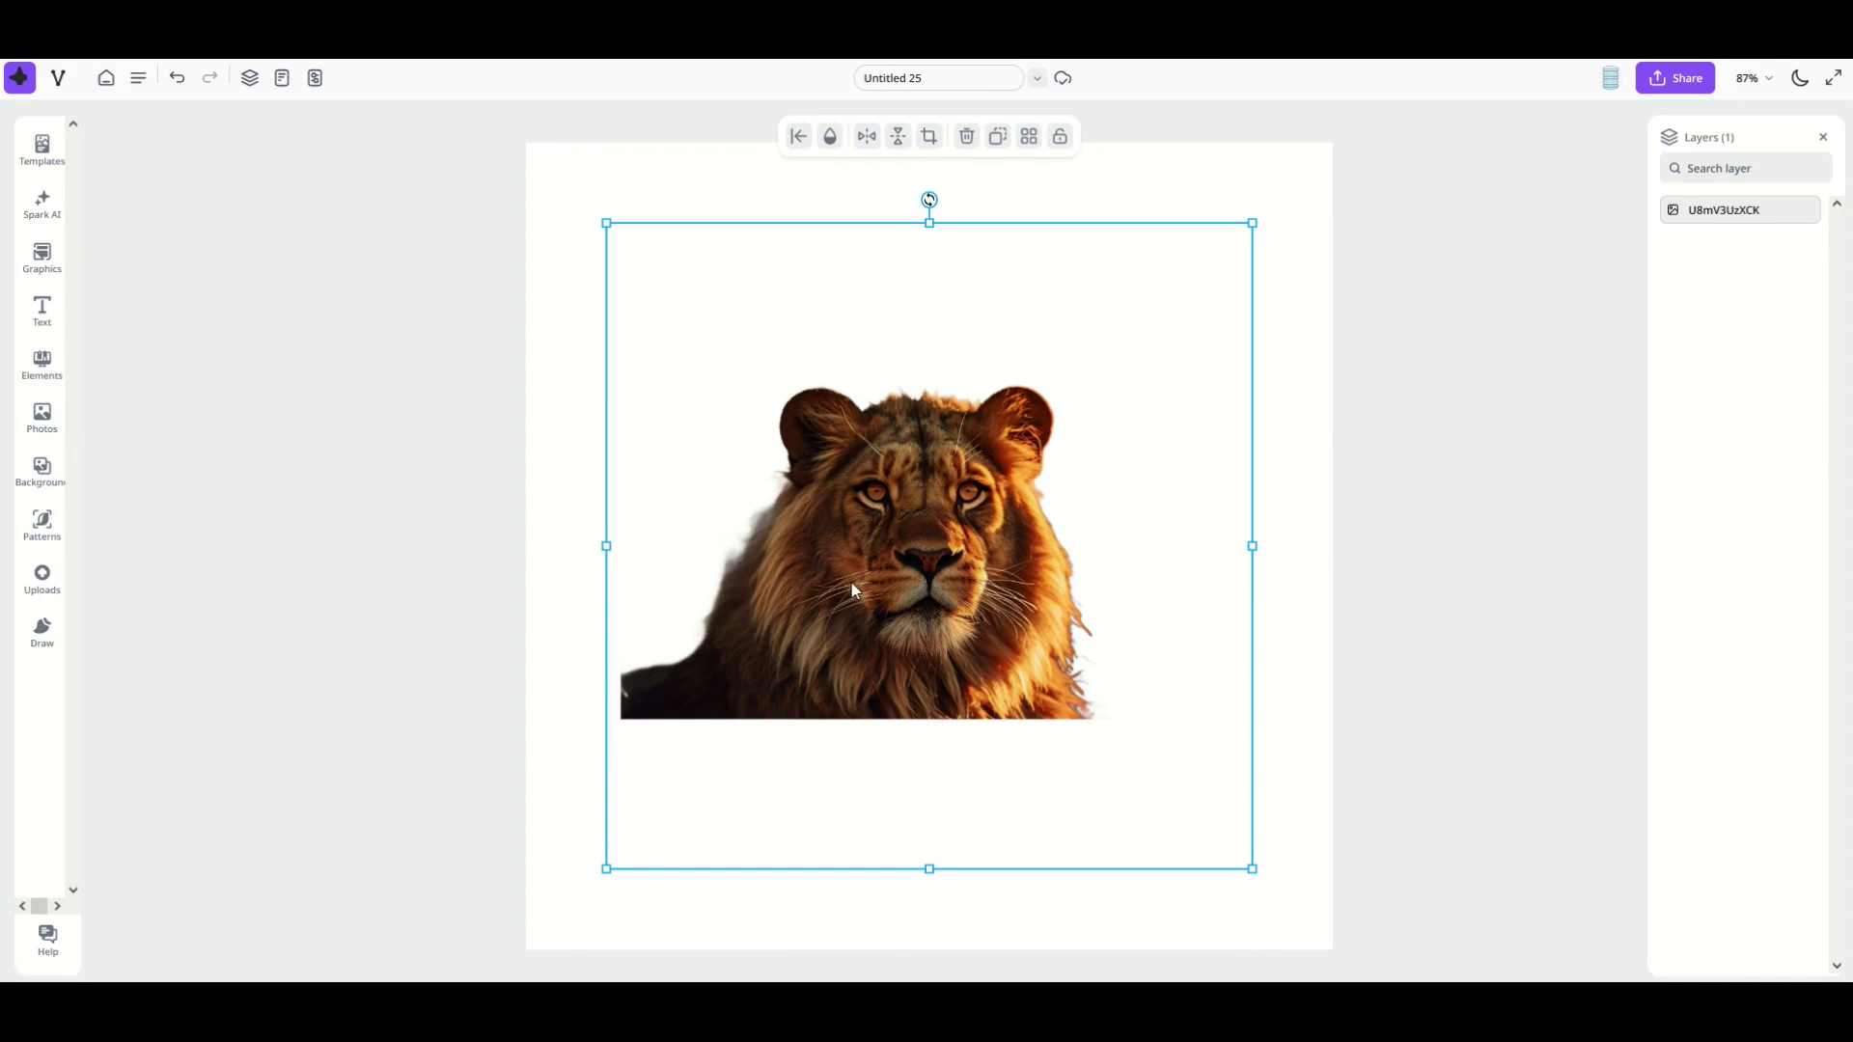
Trim the lion's crop frame from the bottom and right, adjusting its left and top edges
left_click(931, 137)
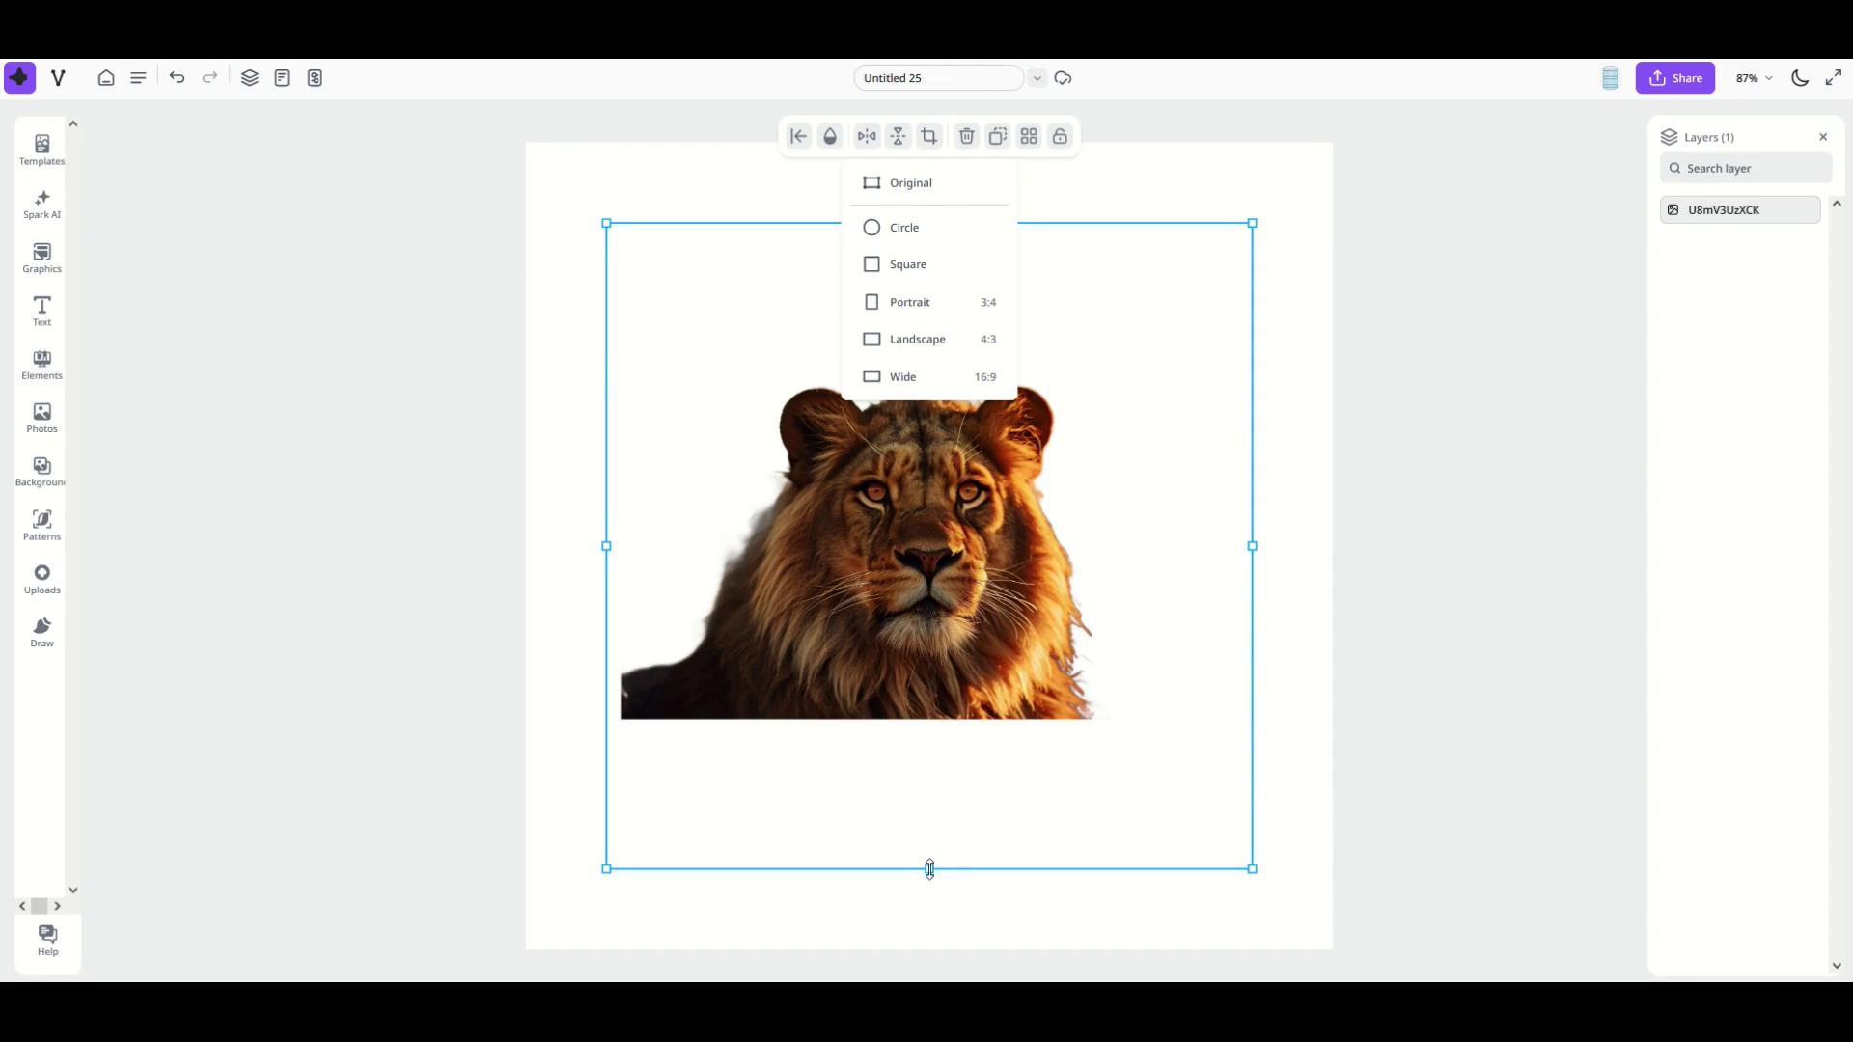
left_click_drag(929, 869, 911, 727)
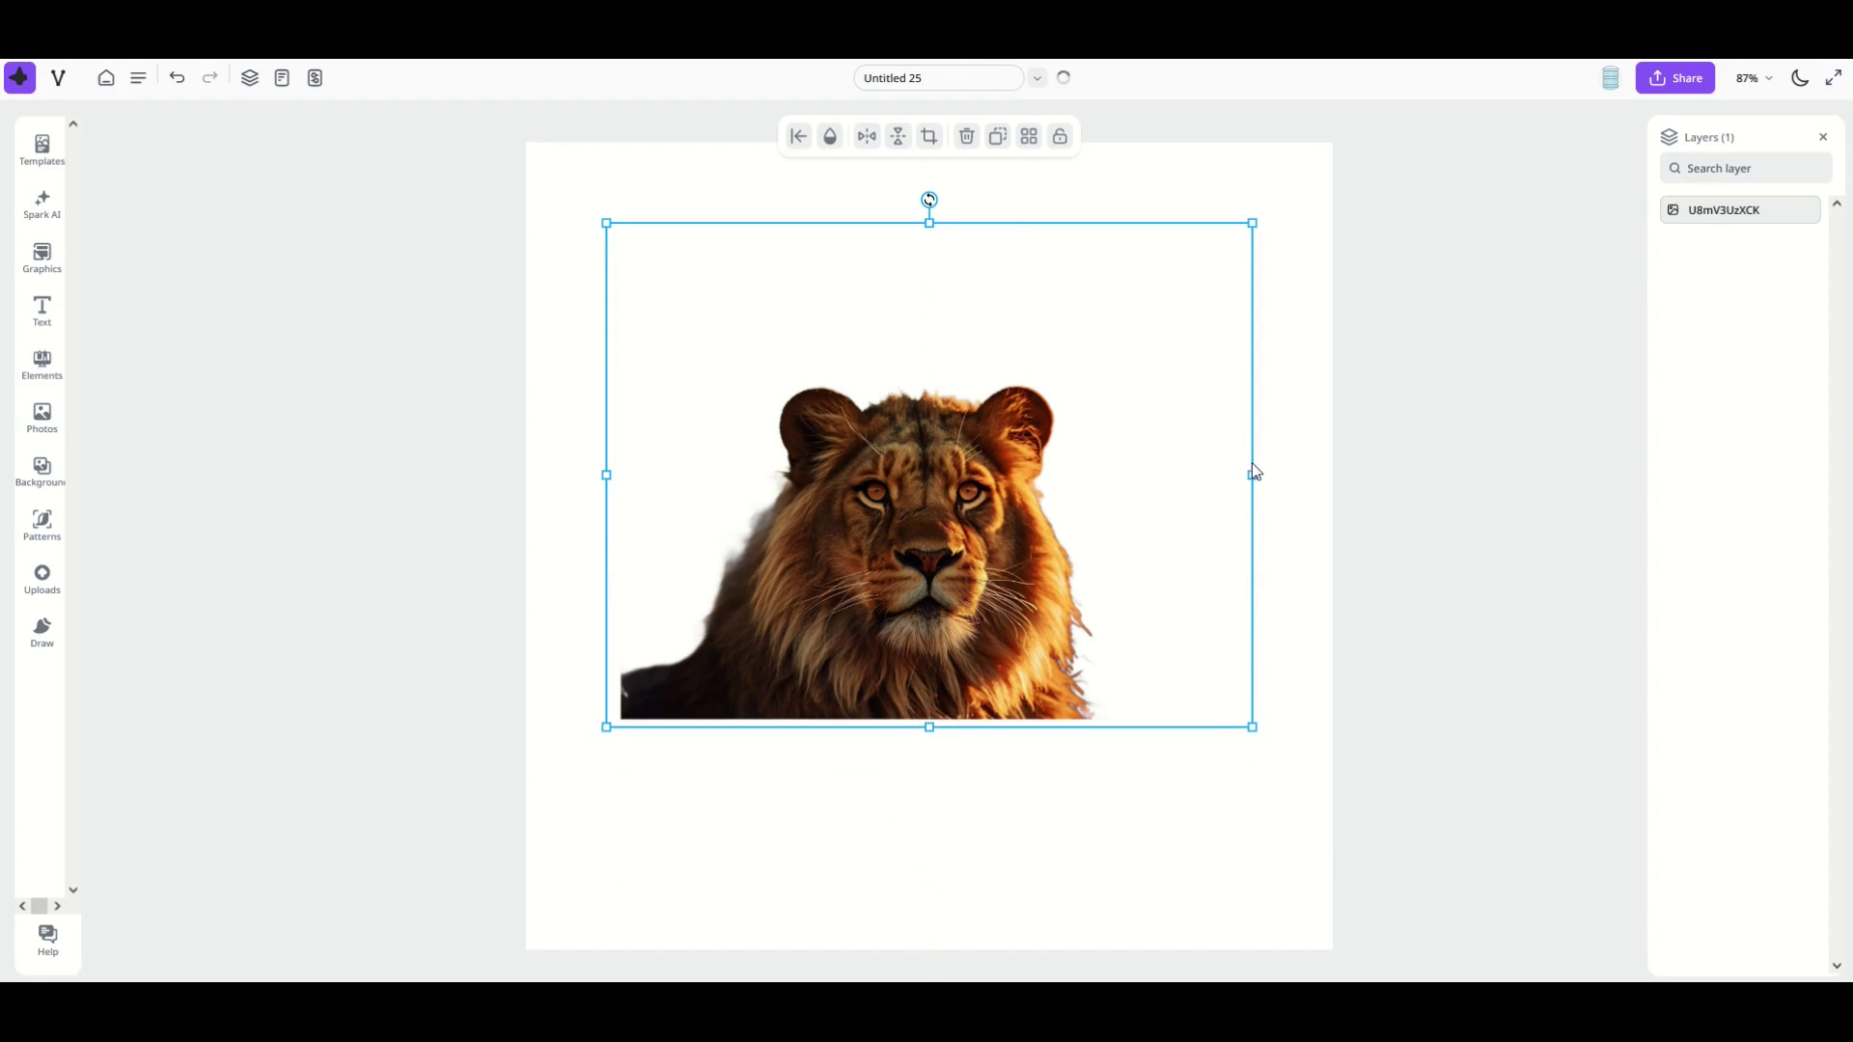
left_click_drag(1253, 475, 1108, 476)
mouse_move(606, 475)
left_mouse_down()
mouse_move(621, 483)
mouse_move(604, 477)
left_mouse_up()
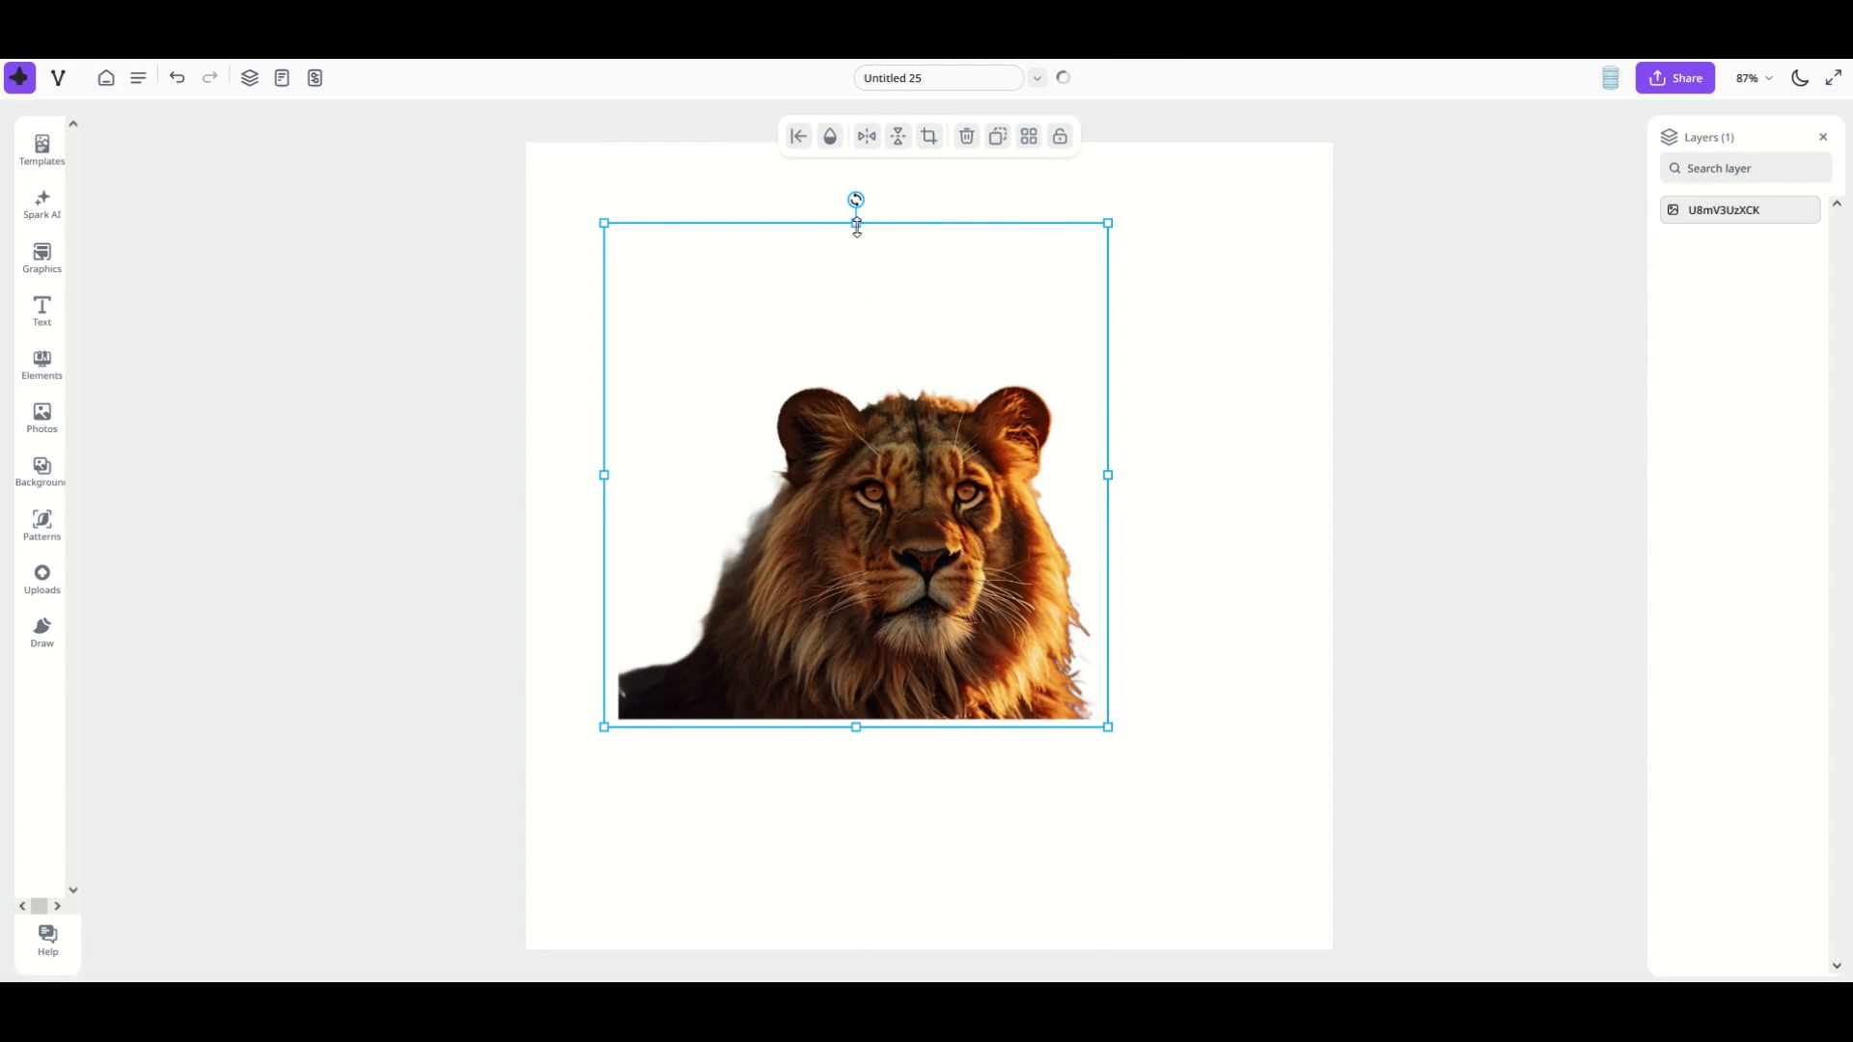
mouse_move(860, 225)
left_mouse_down()
mouse_move(823, 360)
mouse_move(828, 236)
left_mouse_up()
left_click(1180, 414)
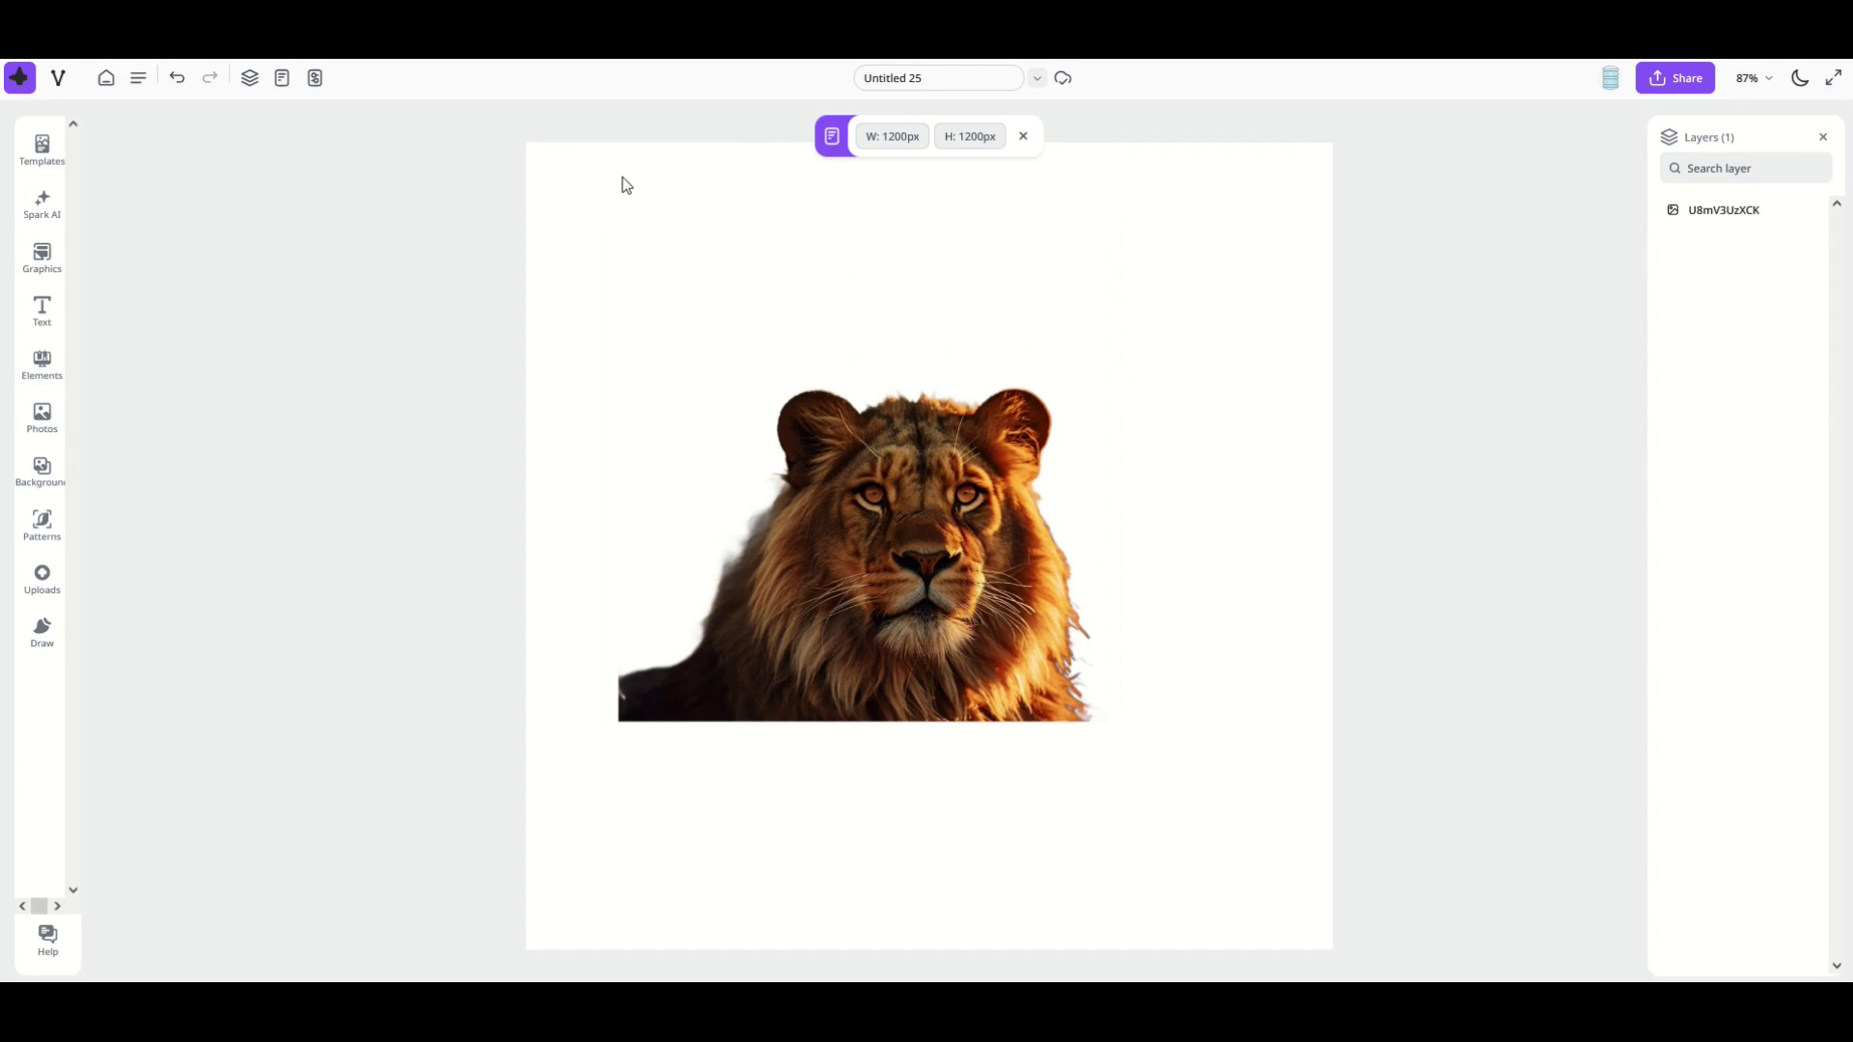
Enlarge the lion to about 986 × 991 and shift it right and down
left_click(925, 609)
left_click_drag(924, 661, 1038, 846)
left_click_drag(724, 405, 525, 319)
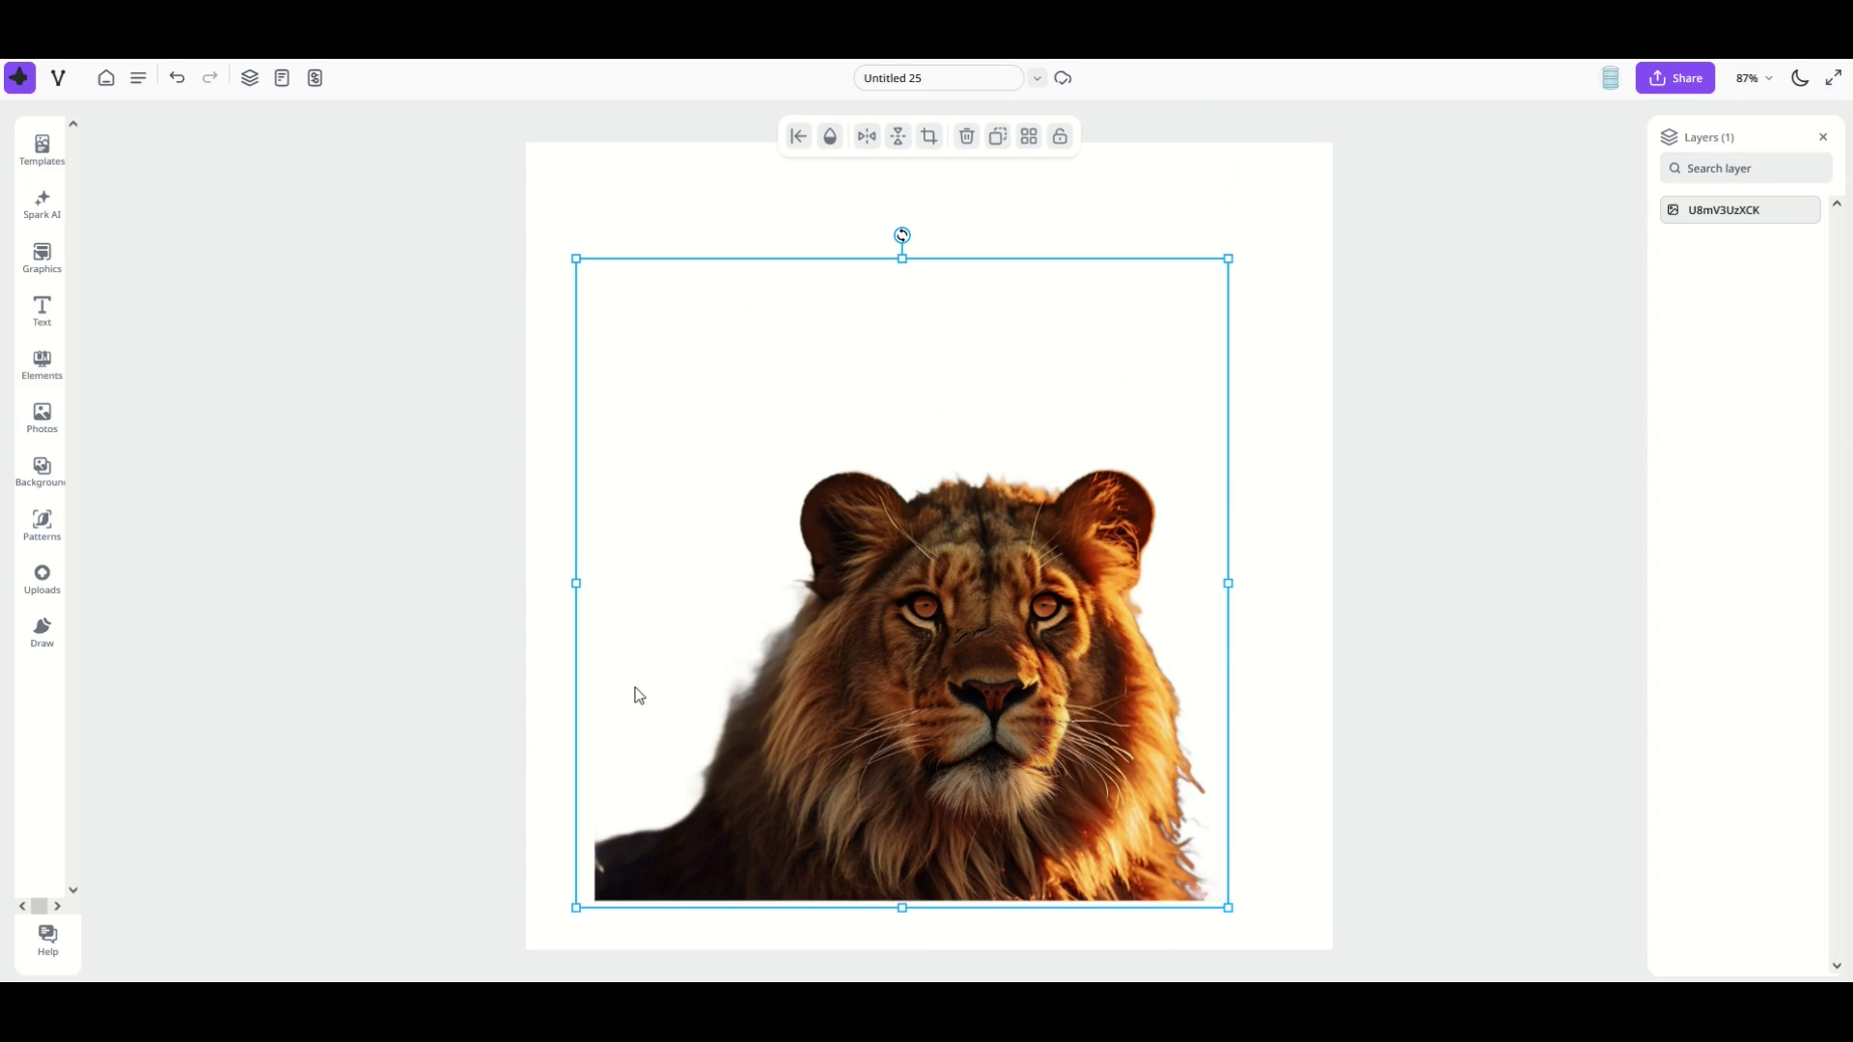
left_click_drag(575, 266, 501, 305)
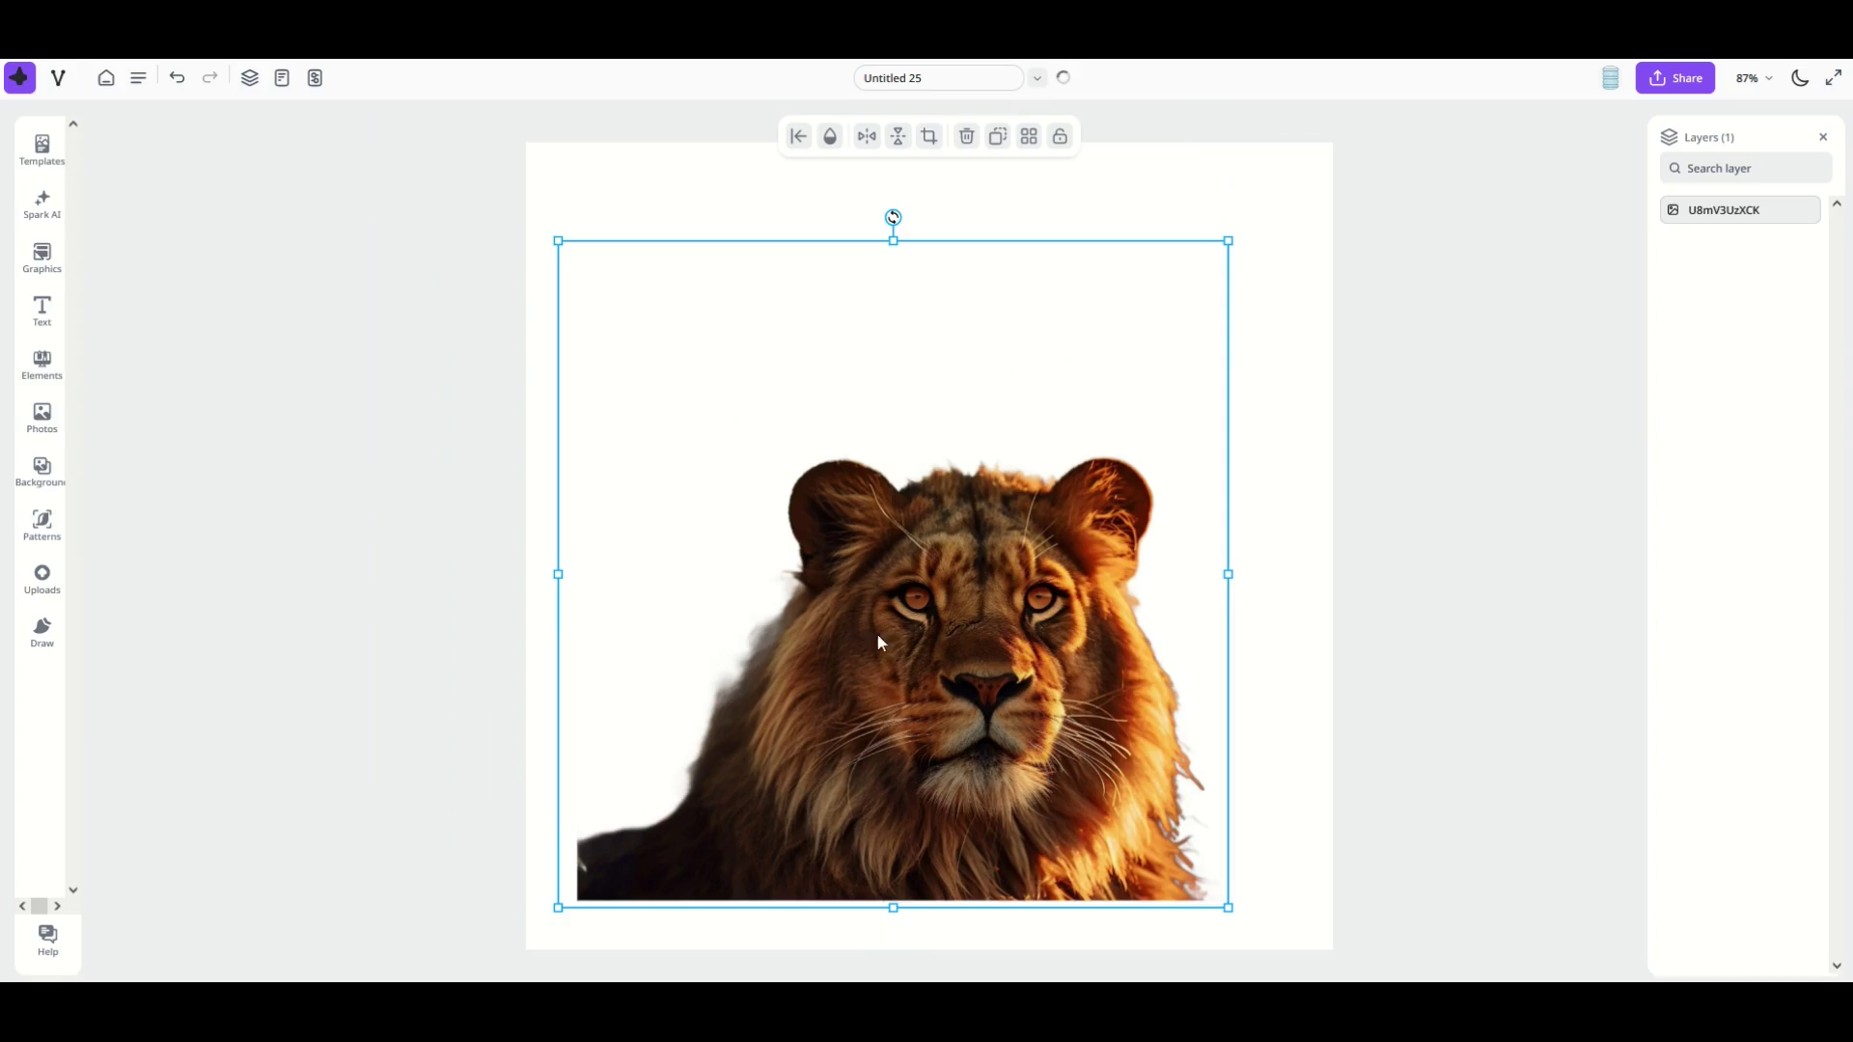
left_click_drag(877, 639, 958, 656)
left_click(1562, 679)
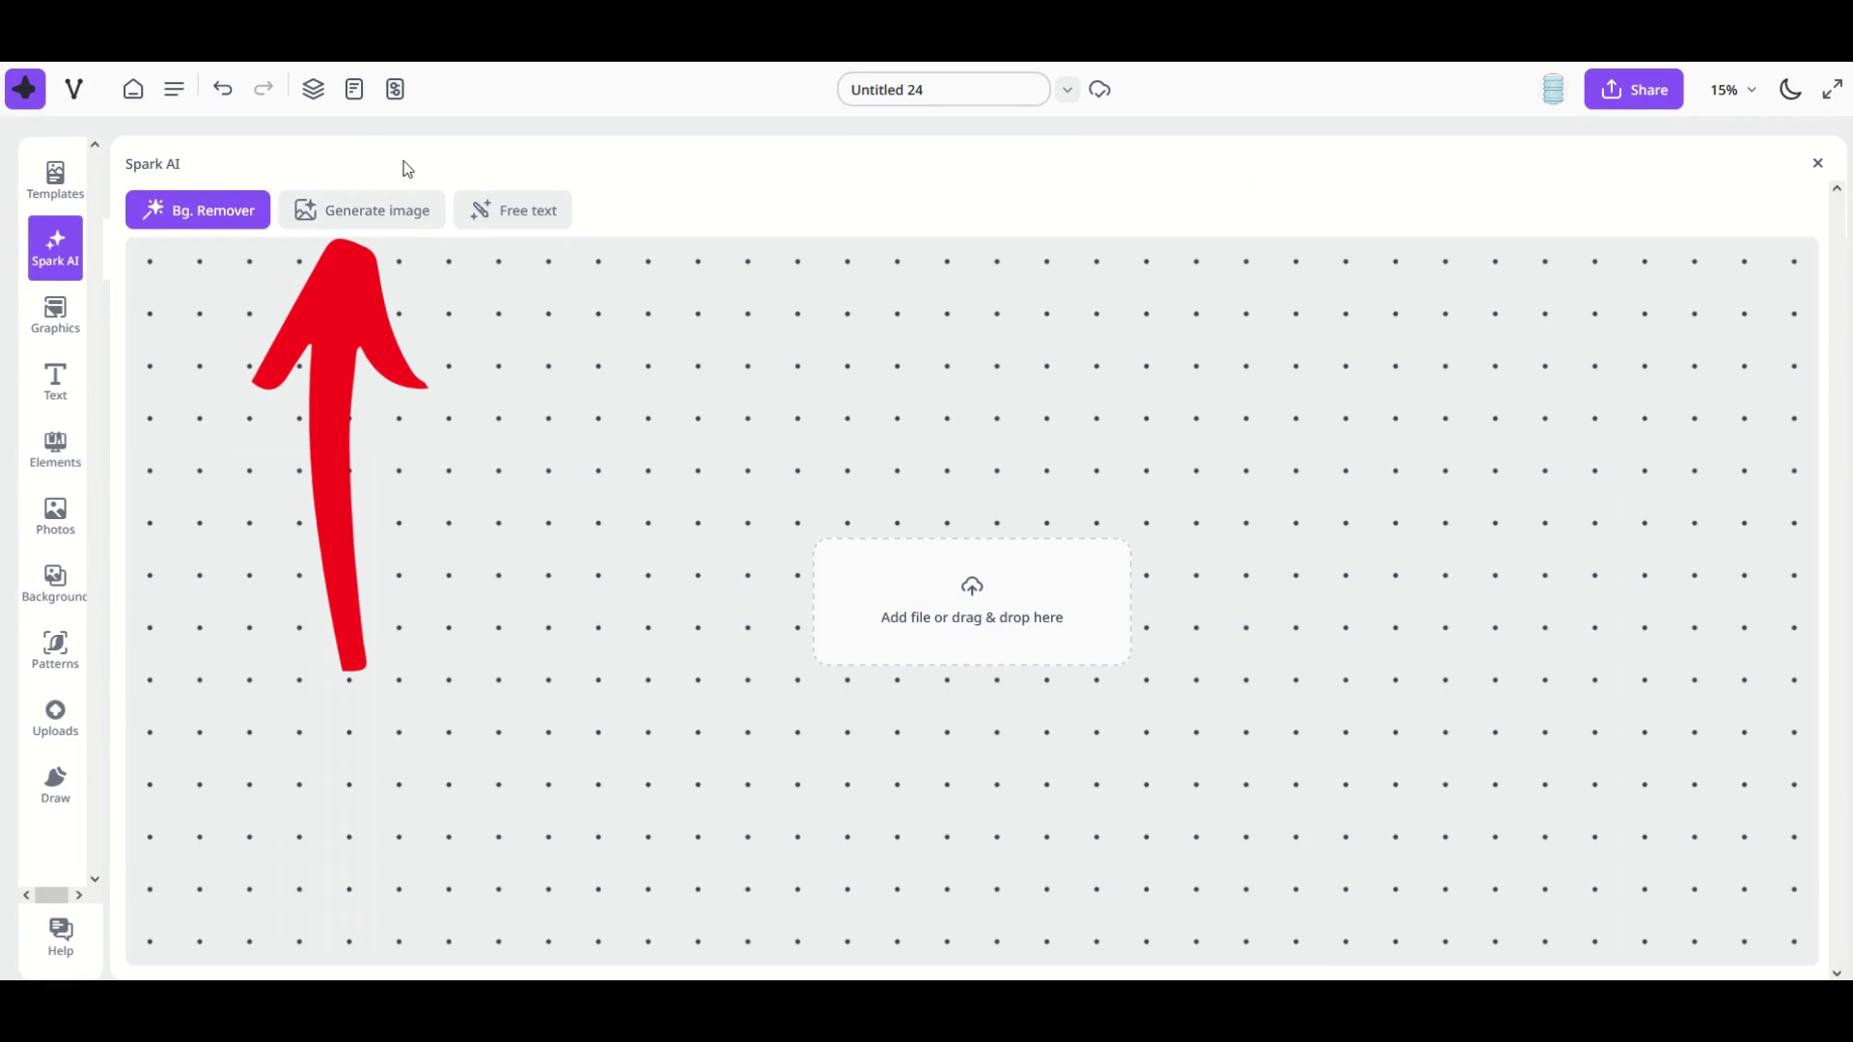
Switch Spark AI to the Generate image tab for text-to-image generation
left_click(351, 227)
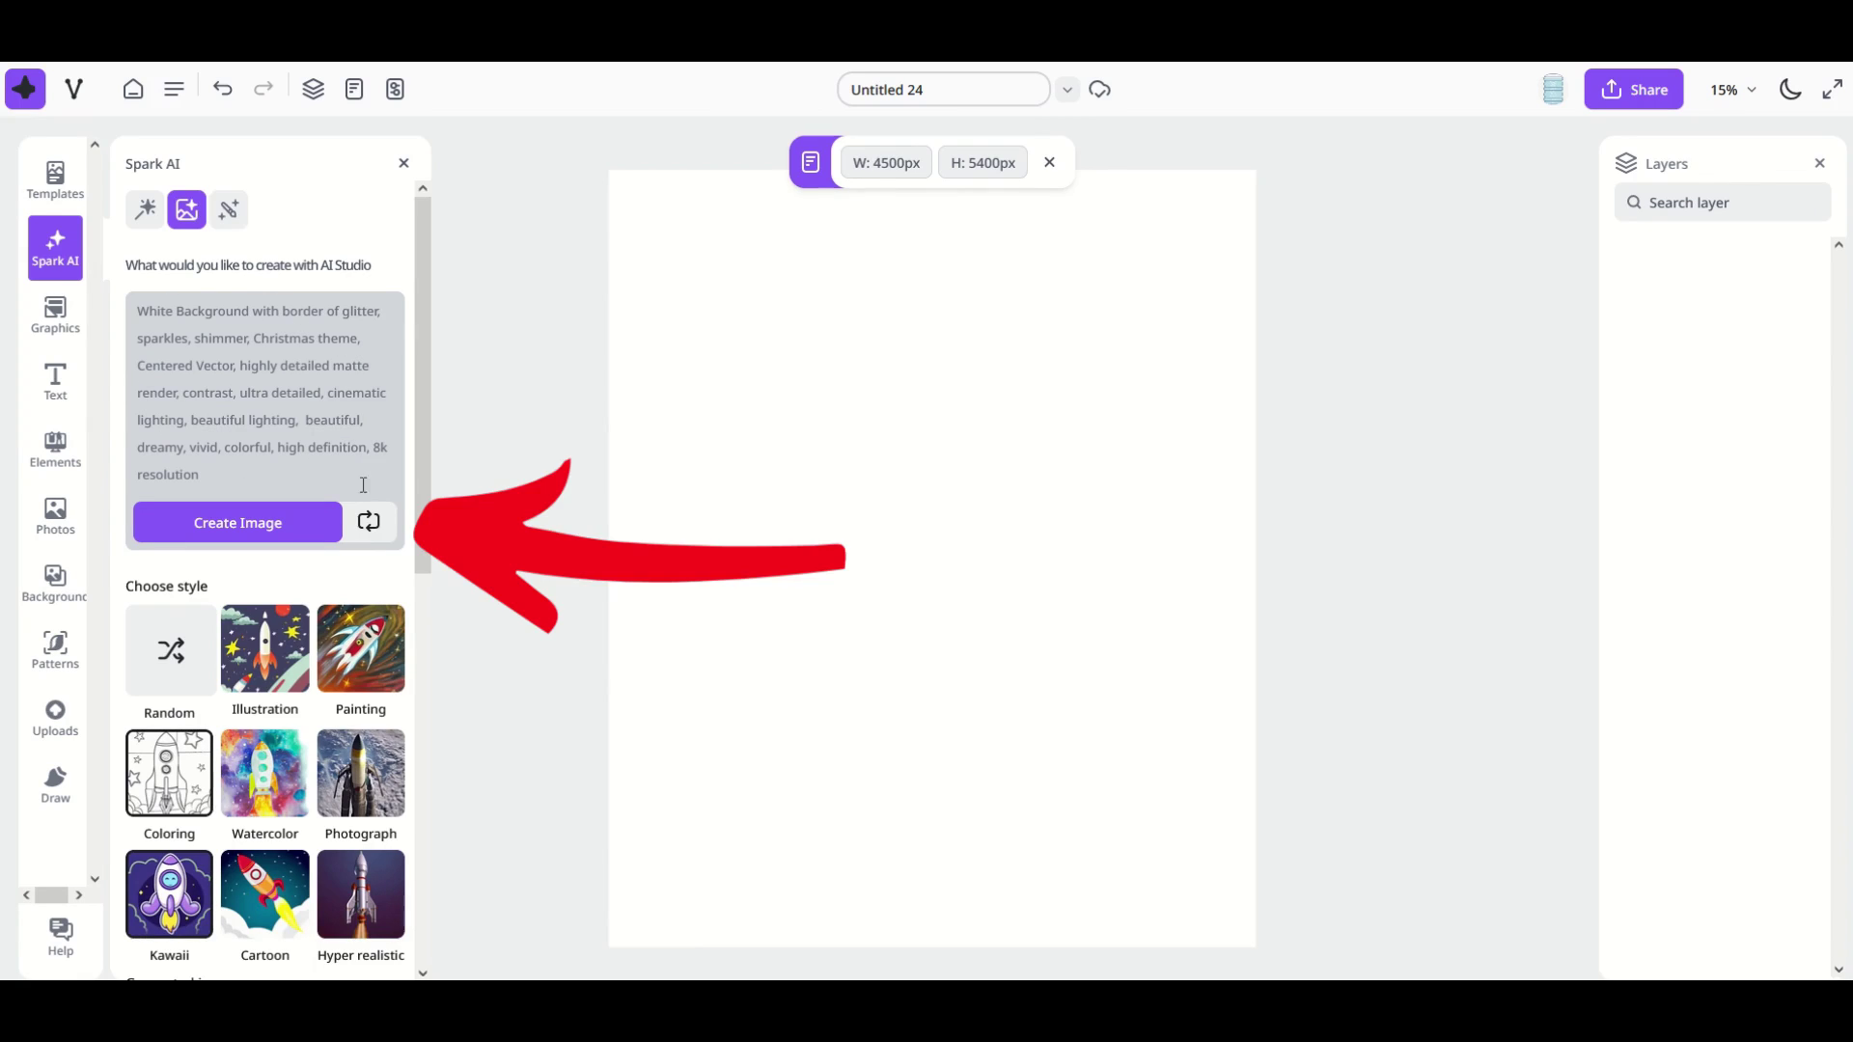
Randomize the prompt into a Renaissance floating-island scene and generate the paintings
left_click(371, 530)
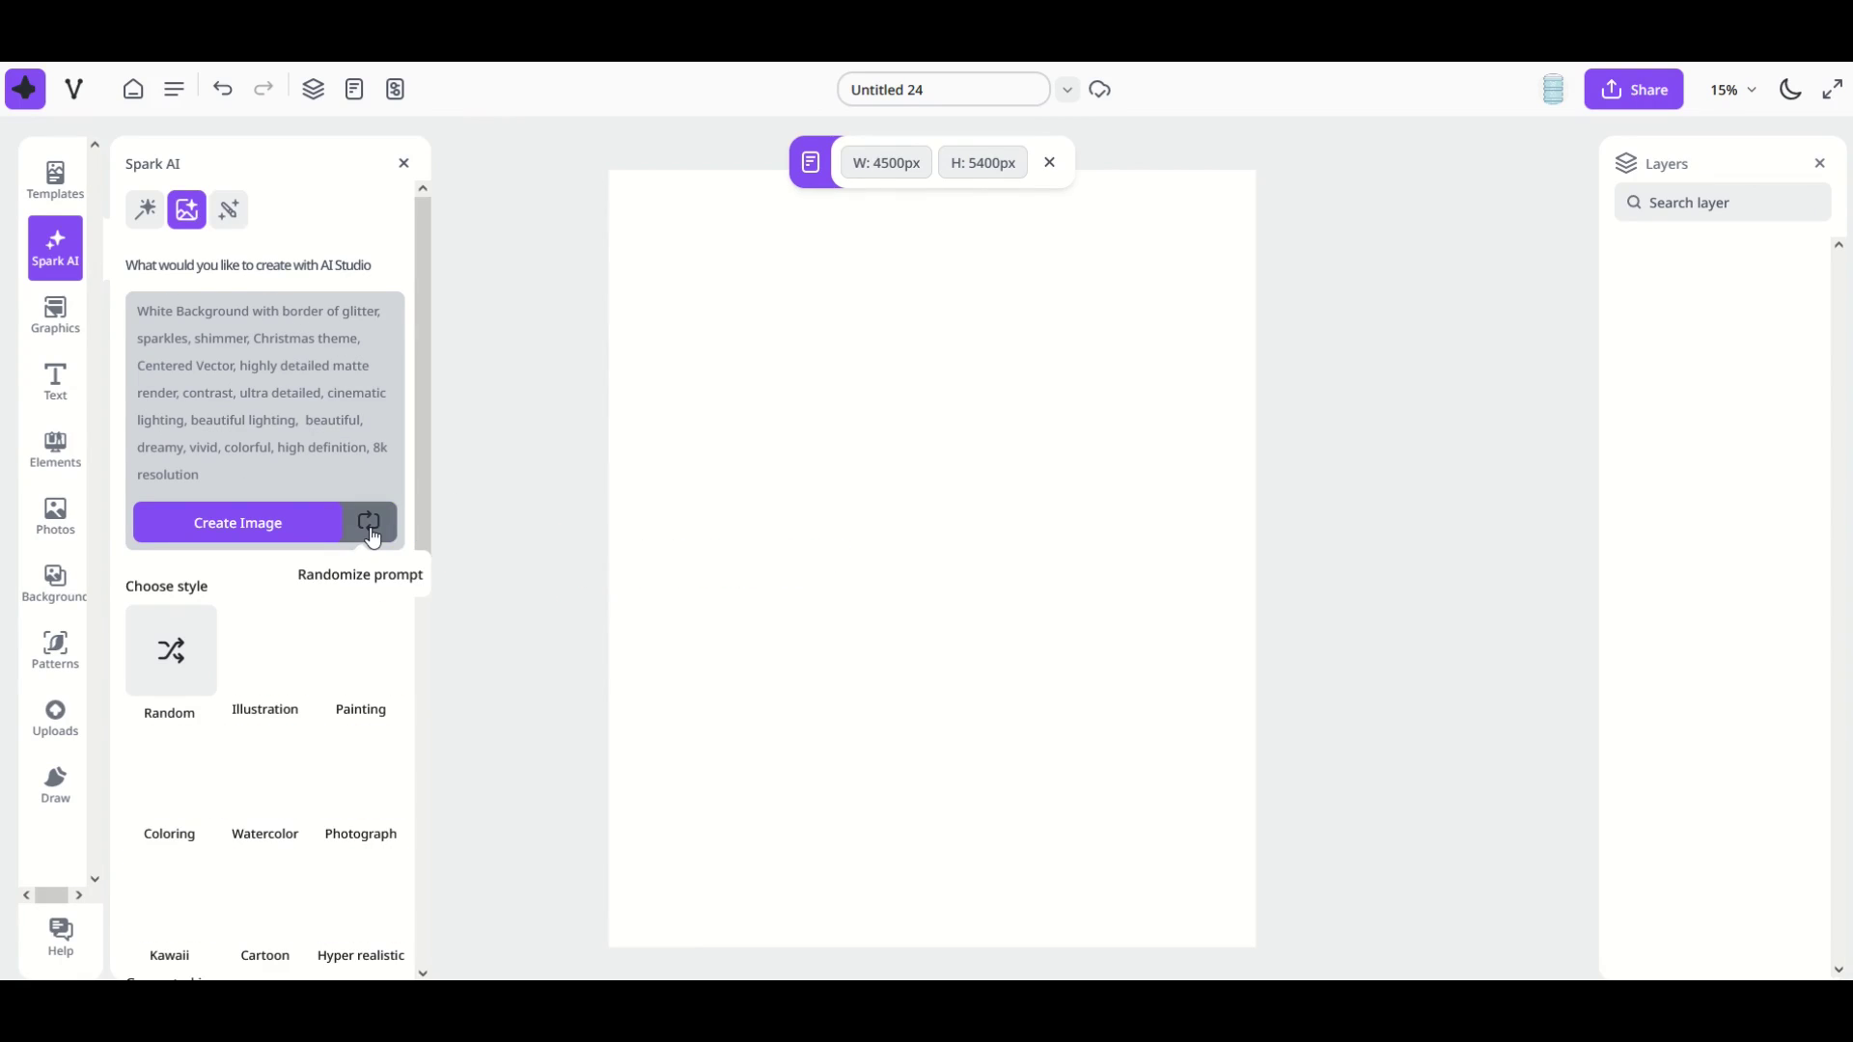
left_click(373, 533)
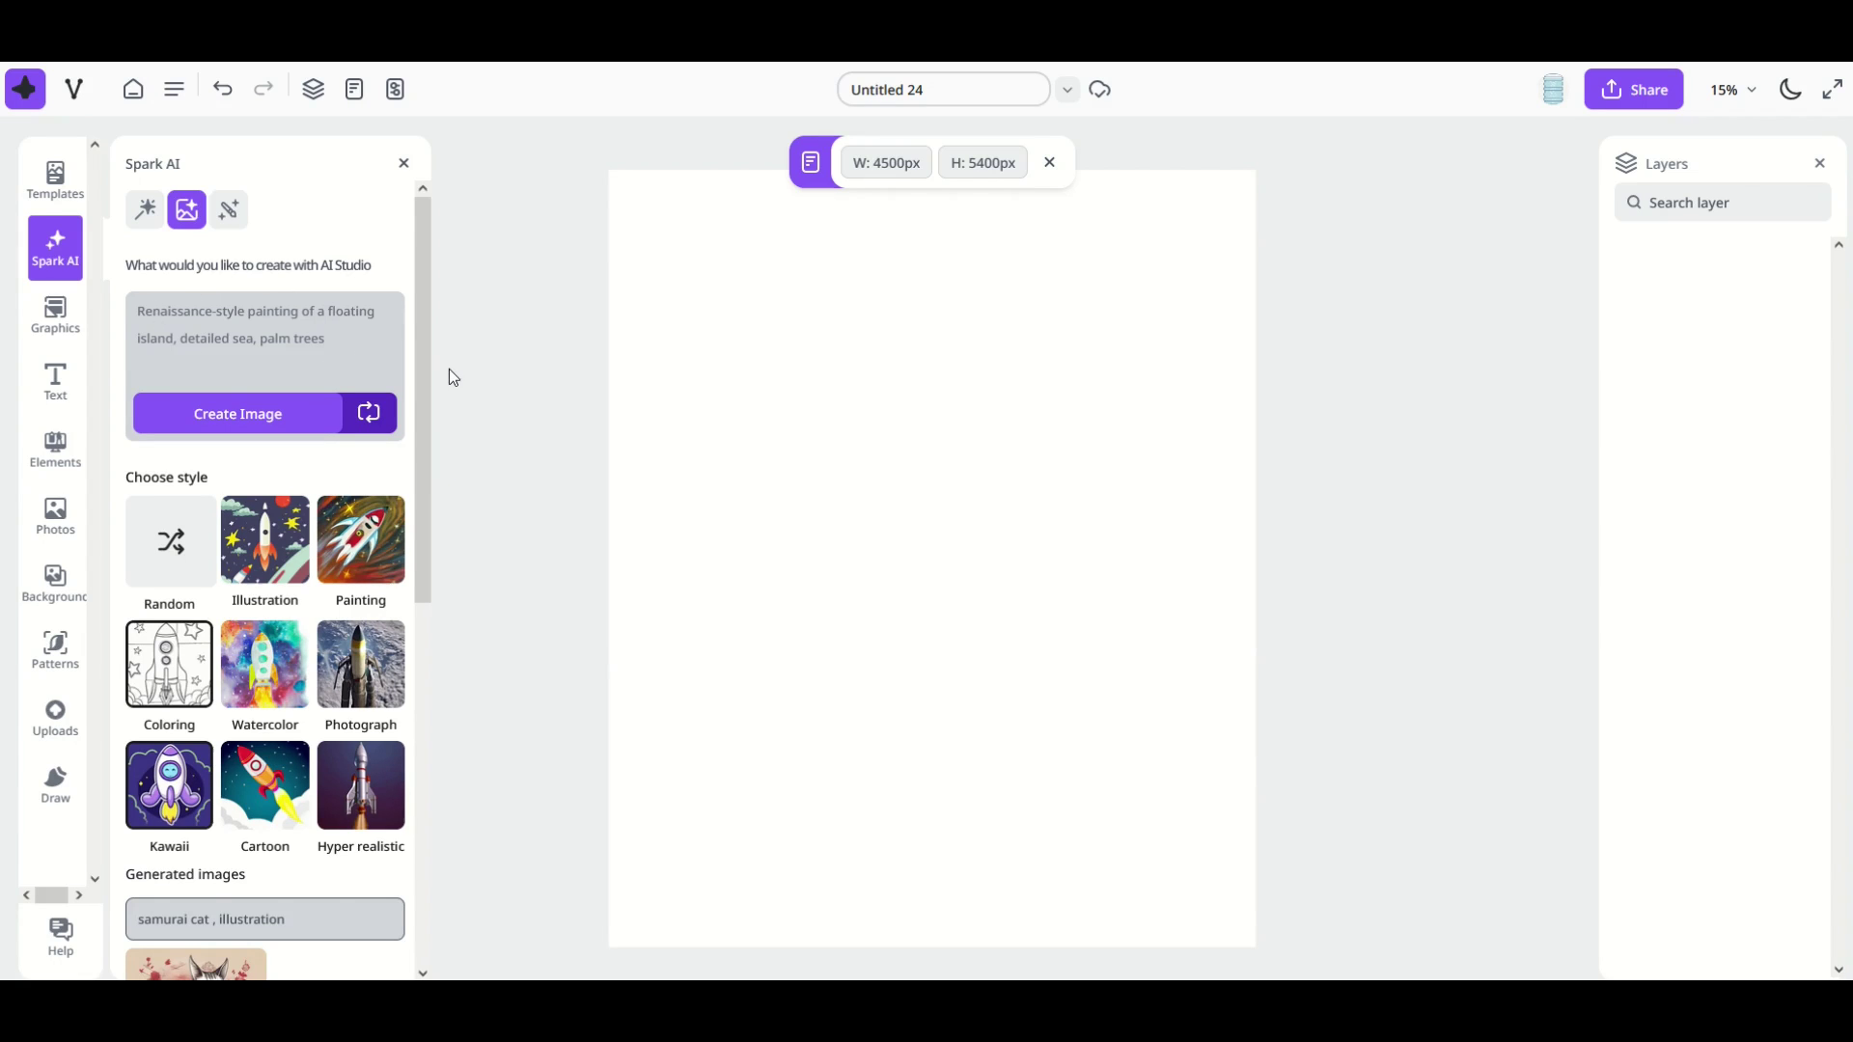
left_click(233, 423)
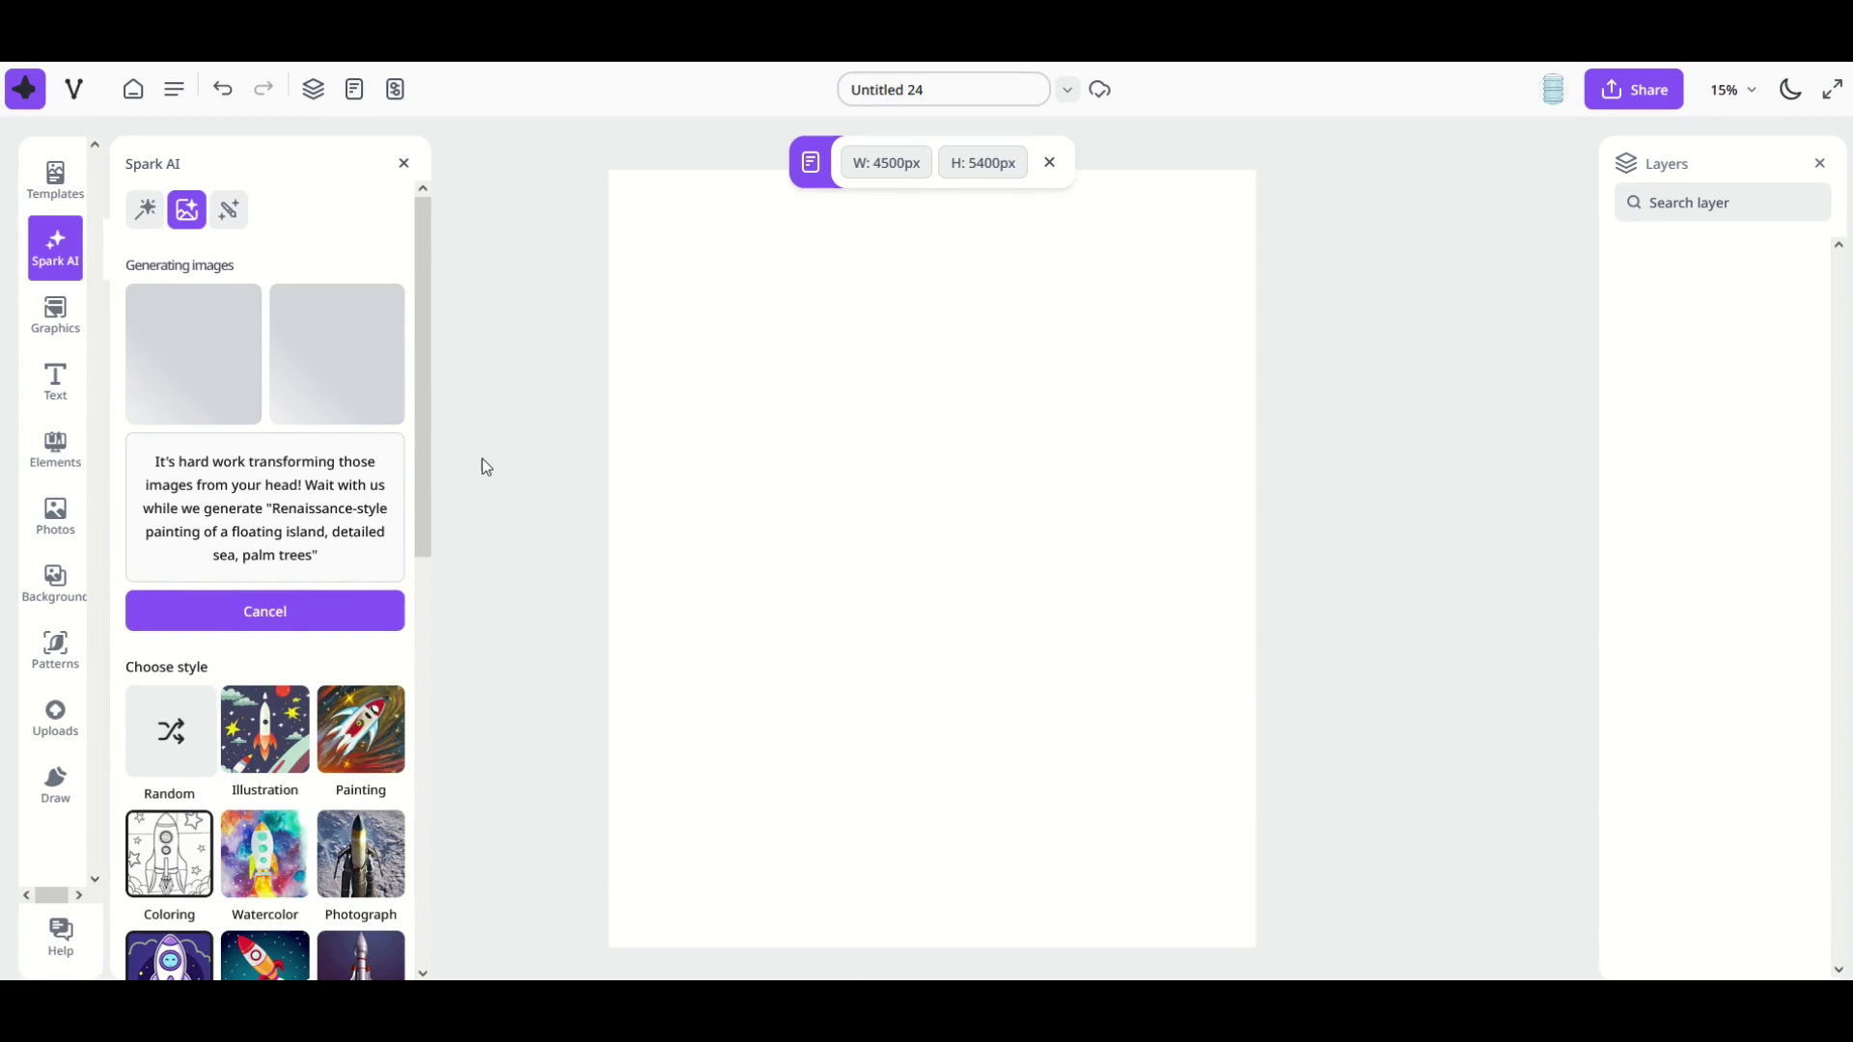
scroll(352, 552, "down", 4)
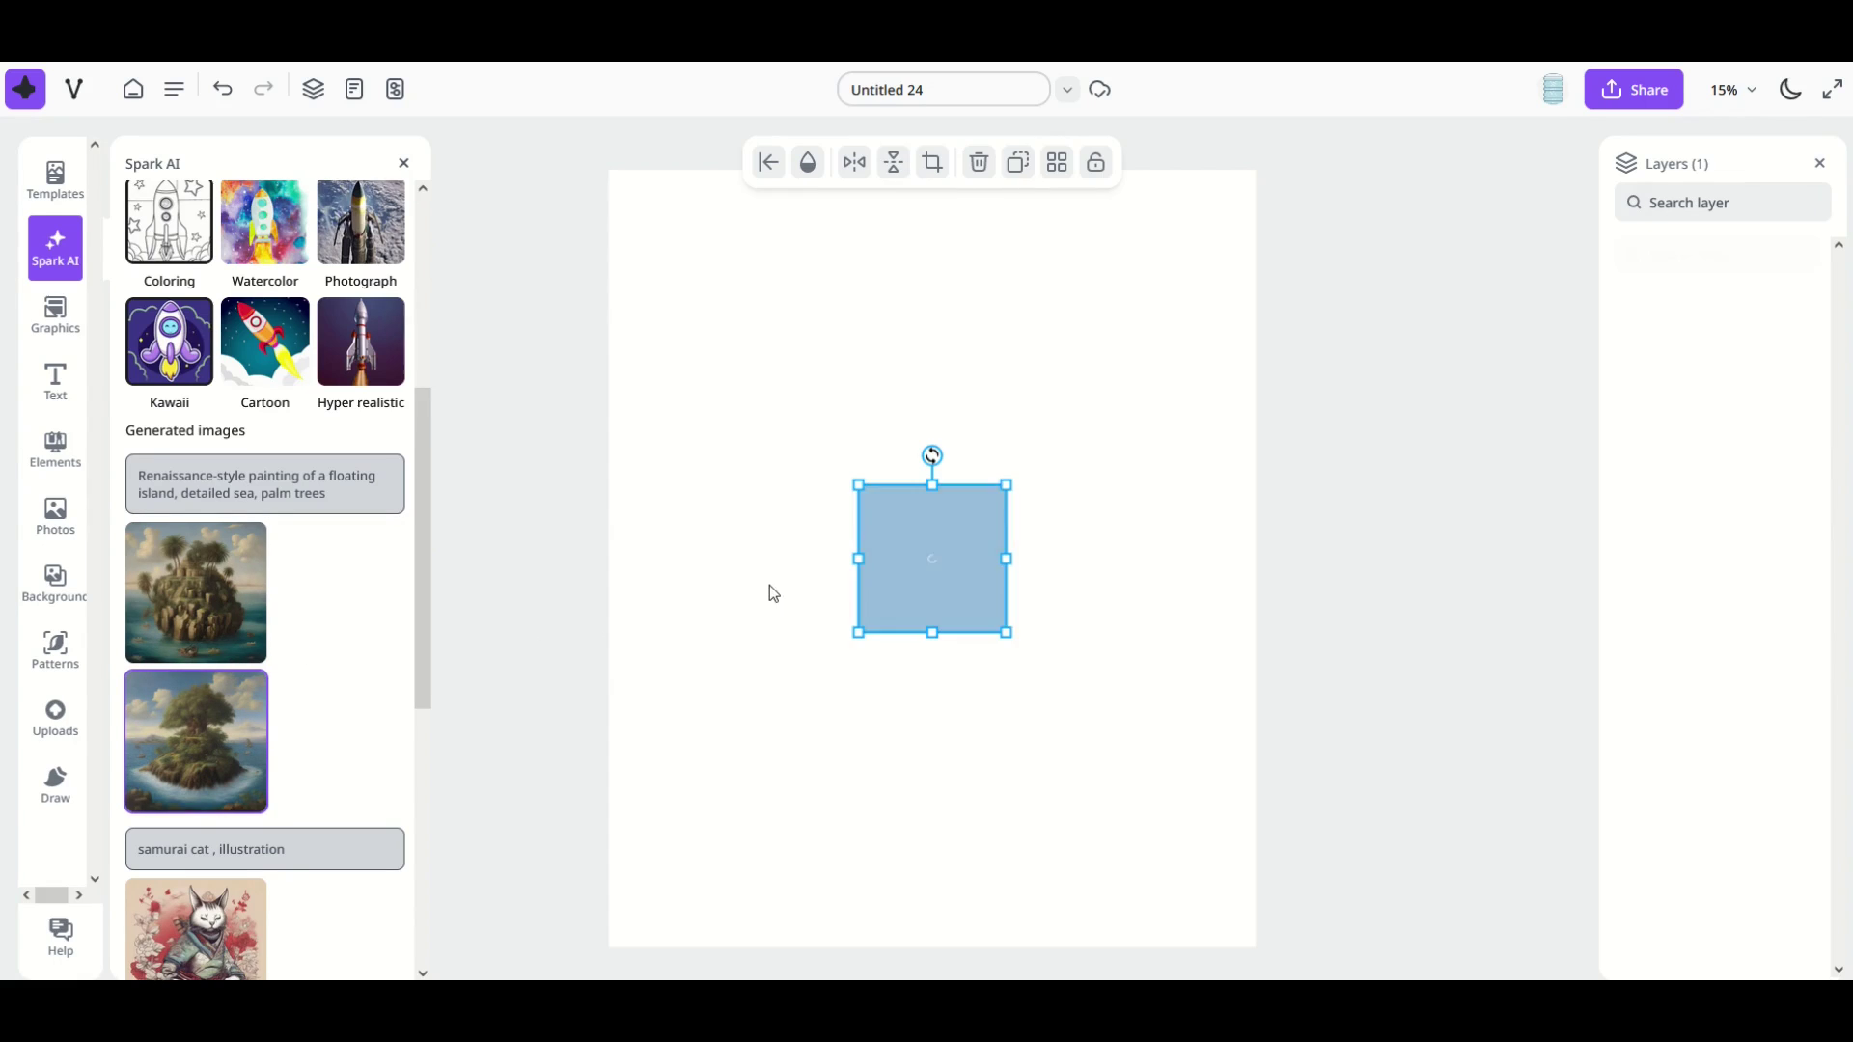
Add a floating-island painting and enlarge it to about 4013 × 4013 px across the page
left_click_drag(856, 633, 521, 951)
left_click_drag(605, 867, 726, 826)
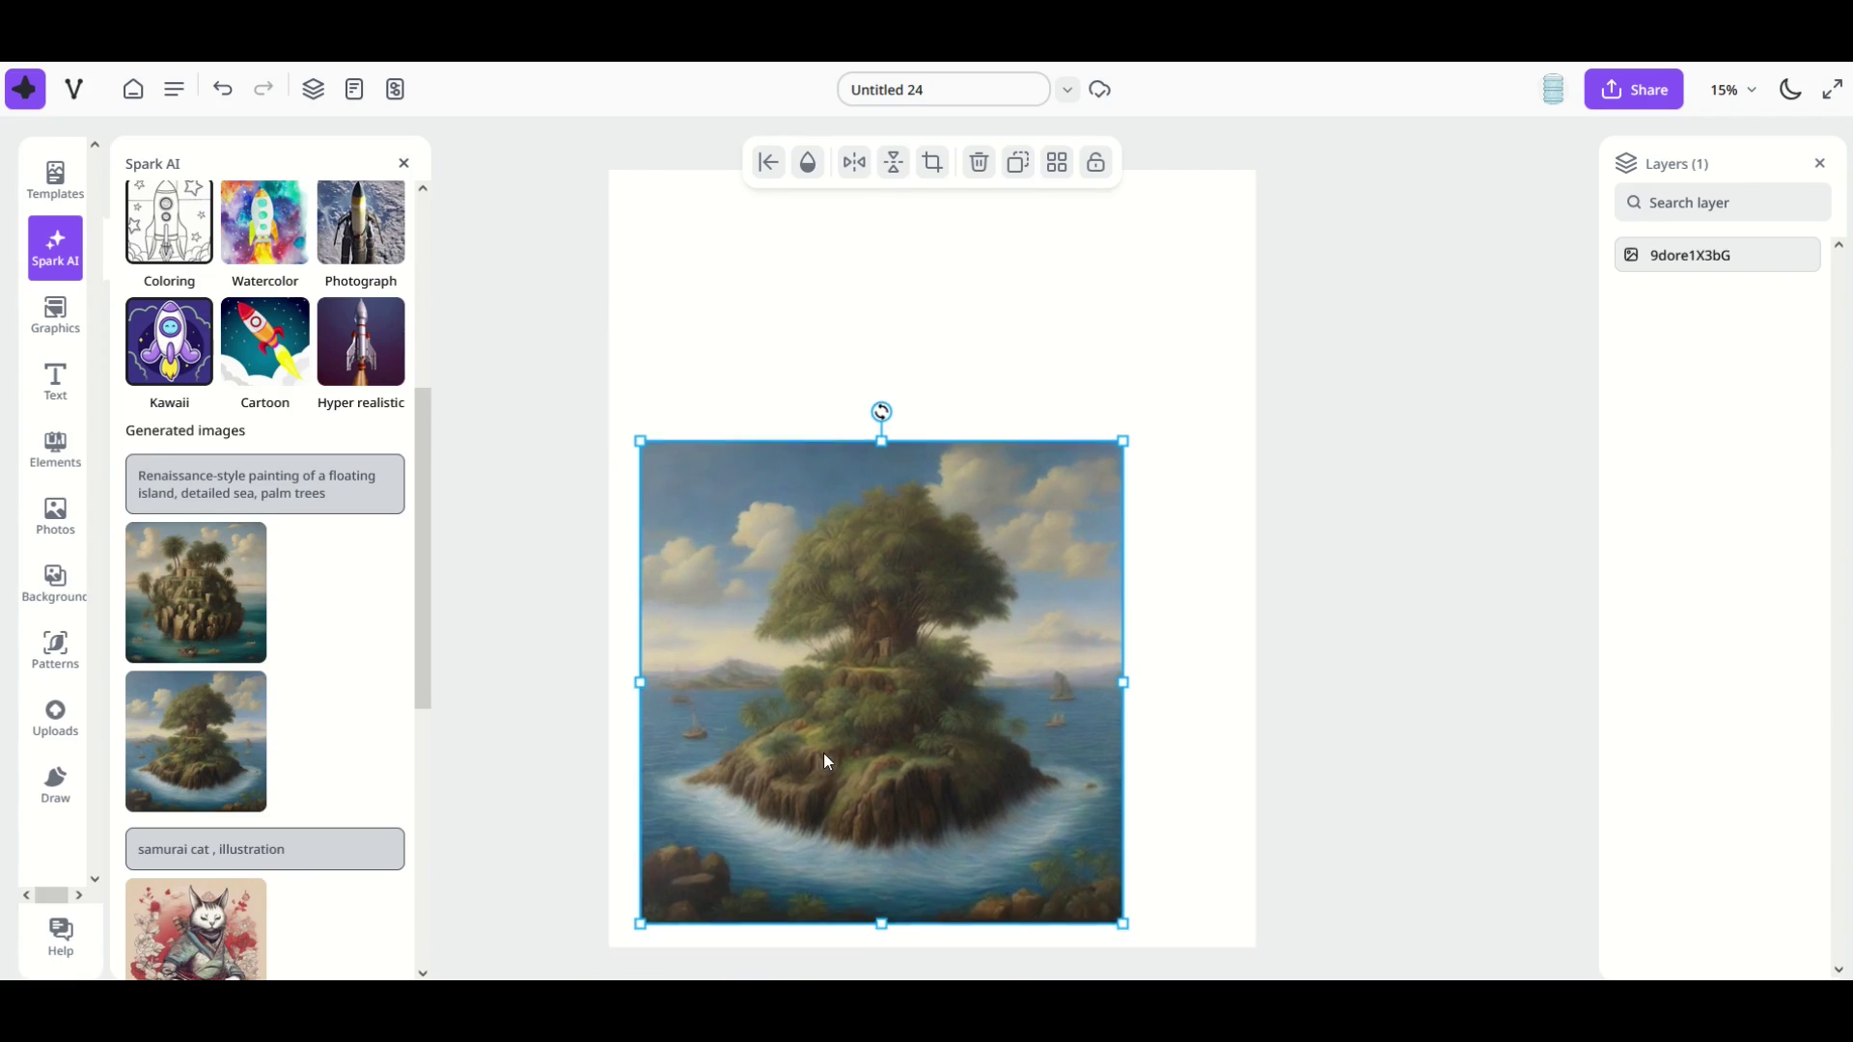
left_click_drag(1130, 439, 1228, 342)
left_click_drag(659, 349, 644, 335)
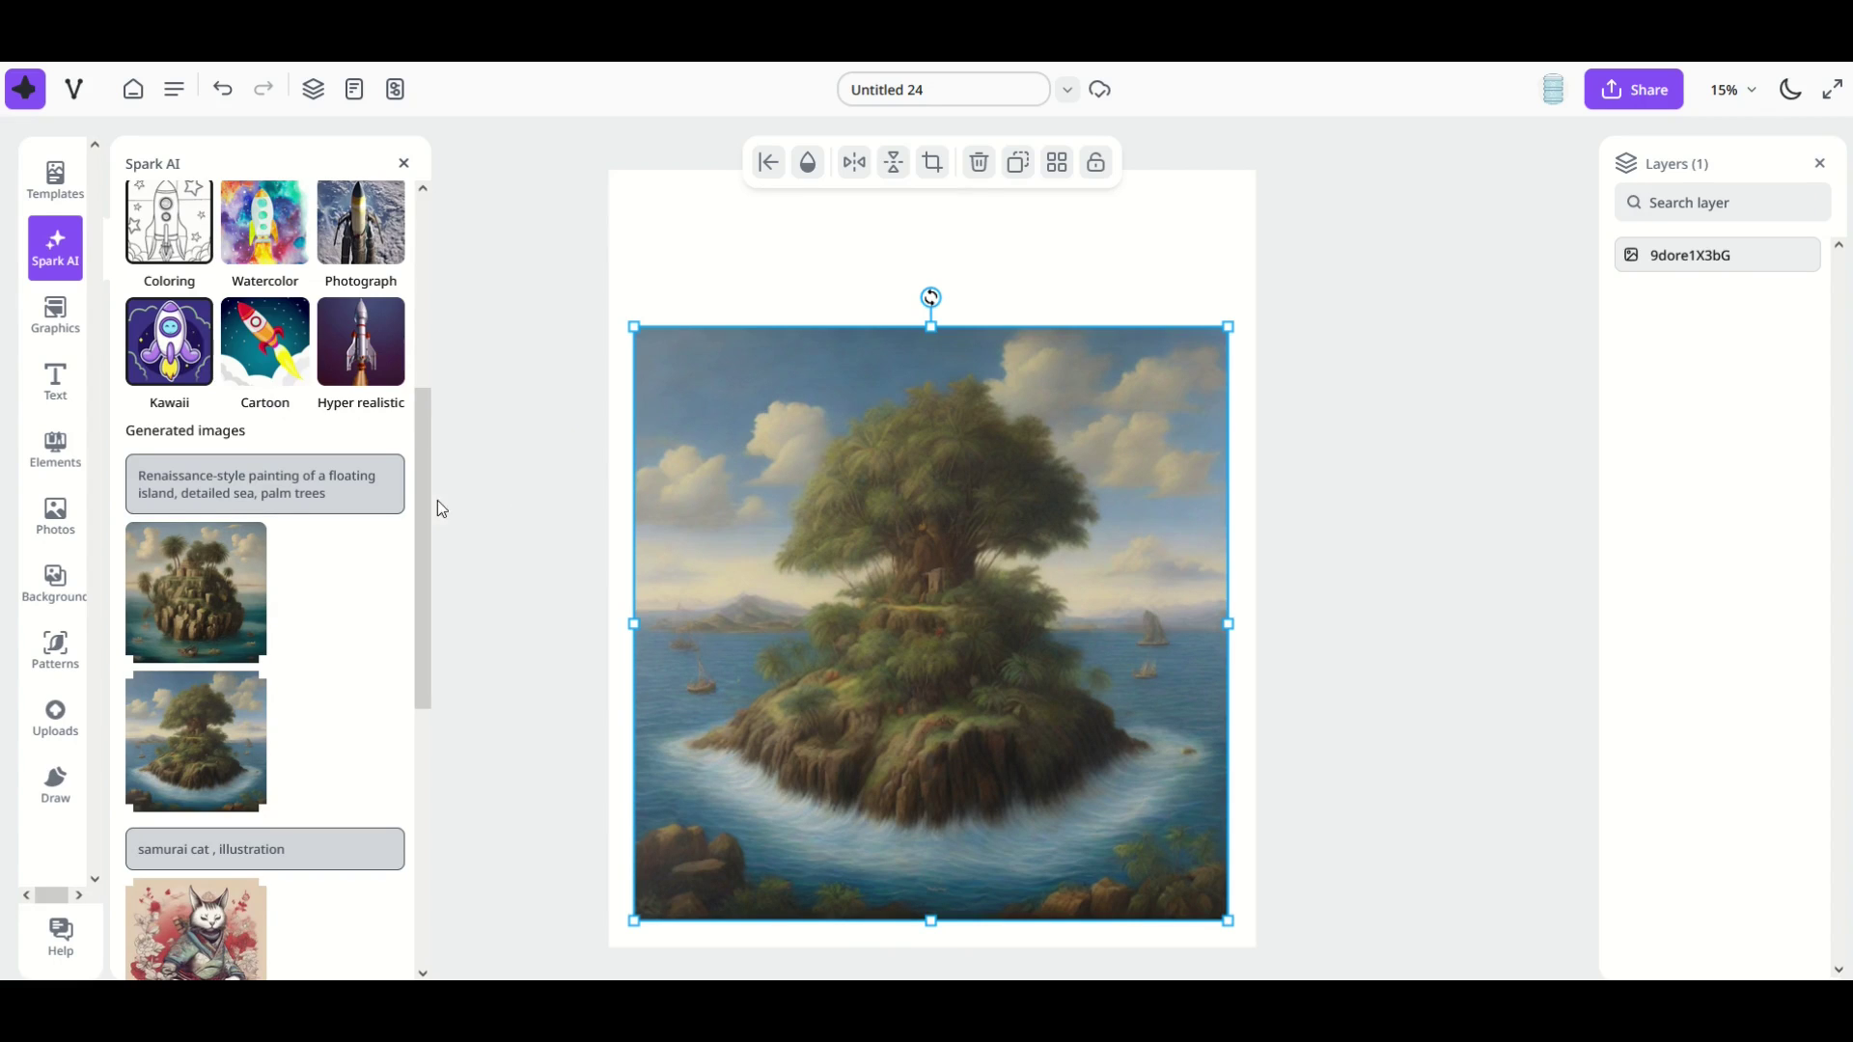
scroll(310, 535, "up", 5)
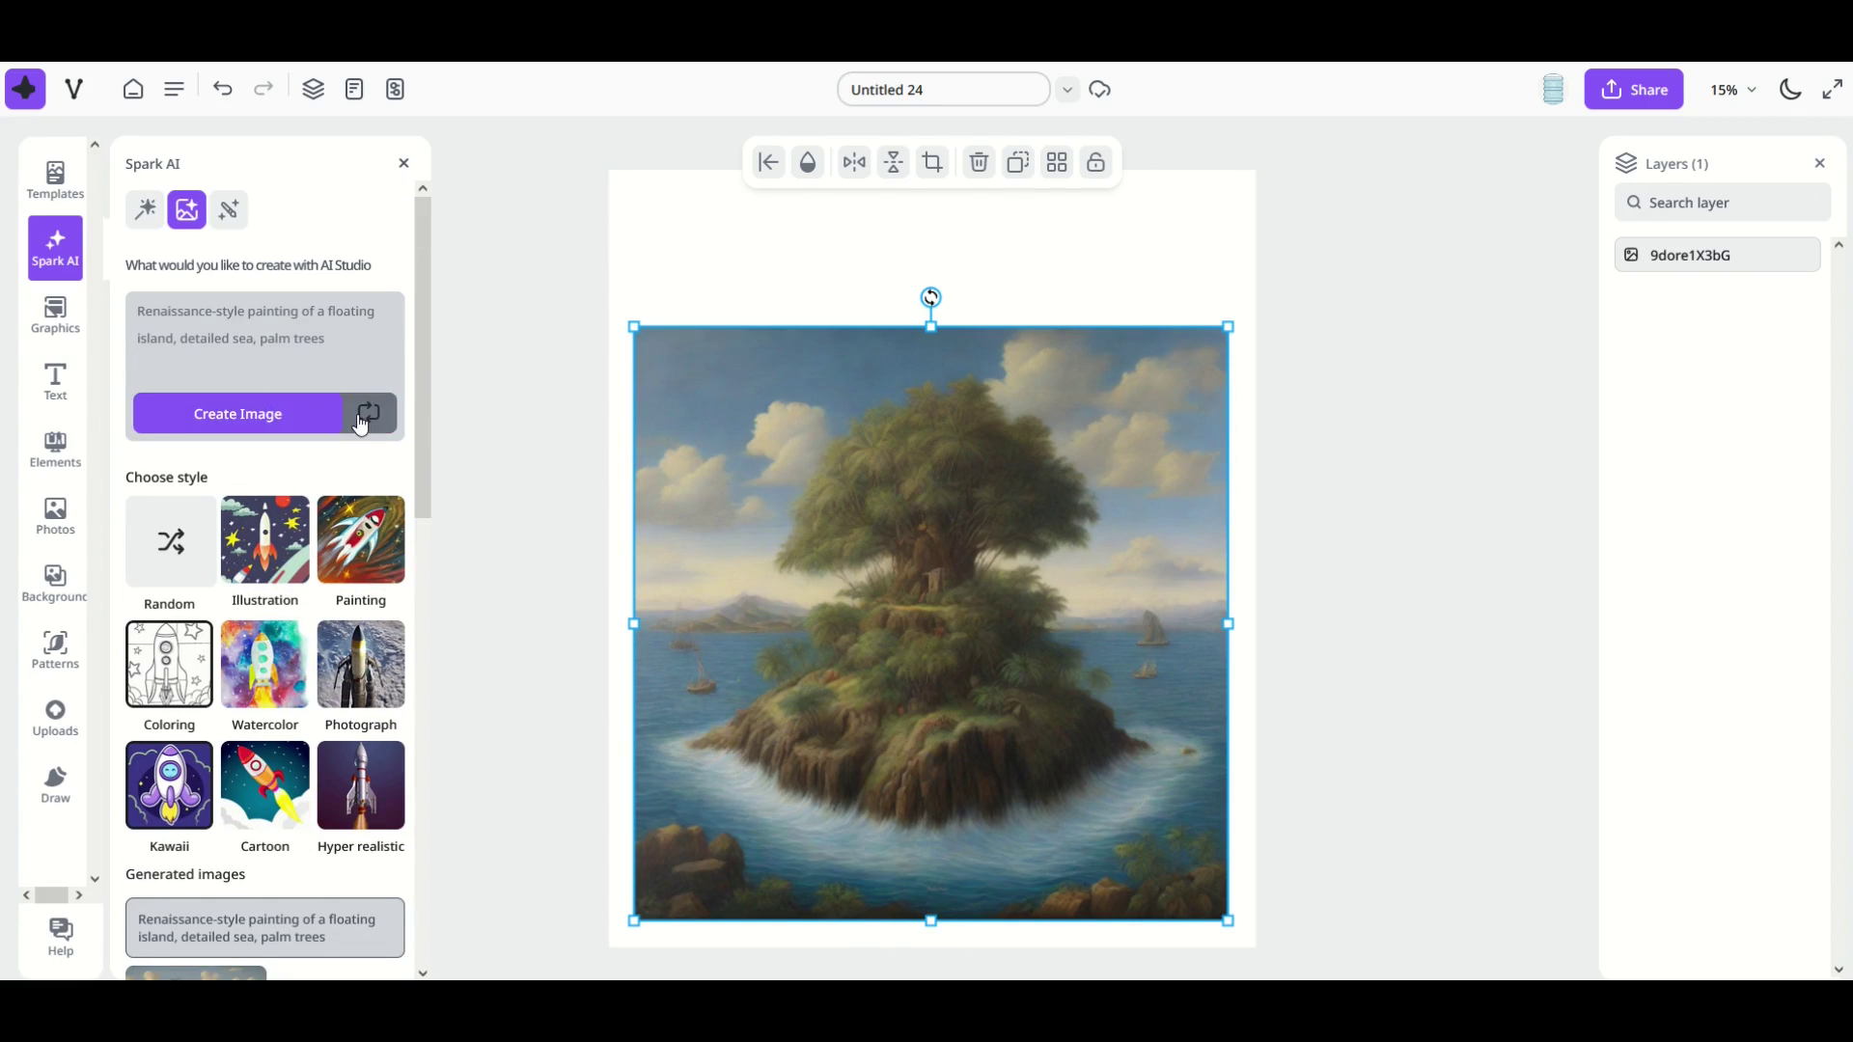
Try another random prompt, then delete the island painting from the page
left_click(360, 418)
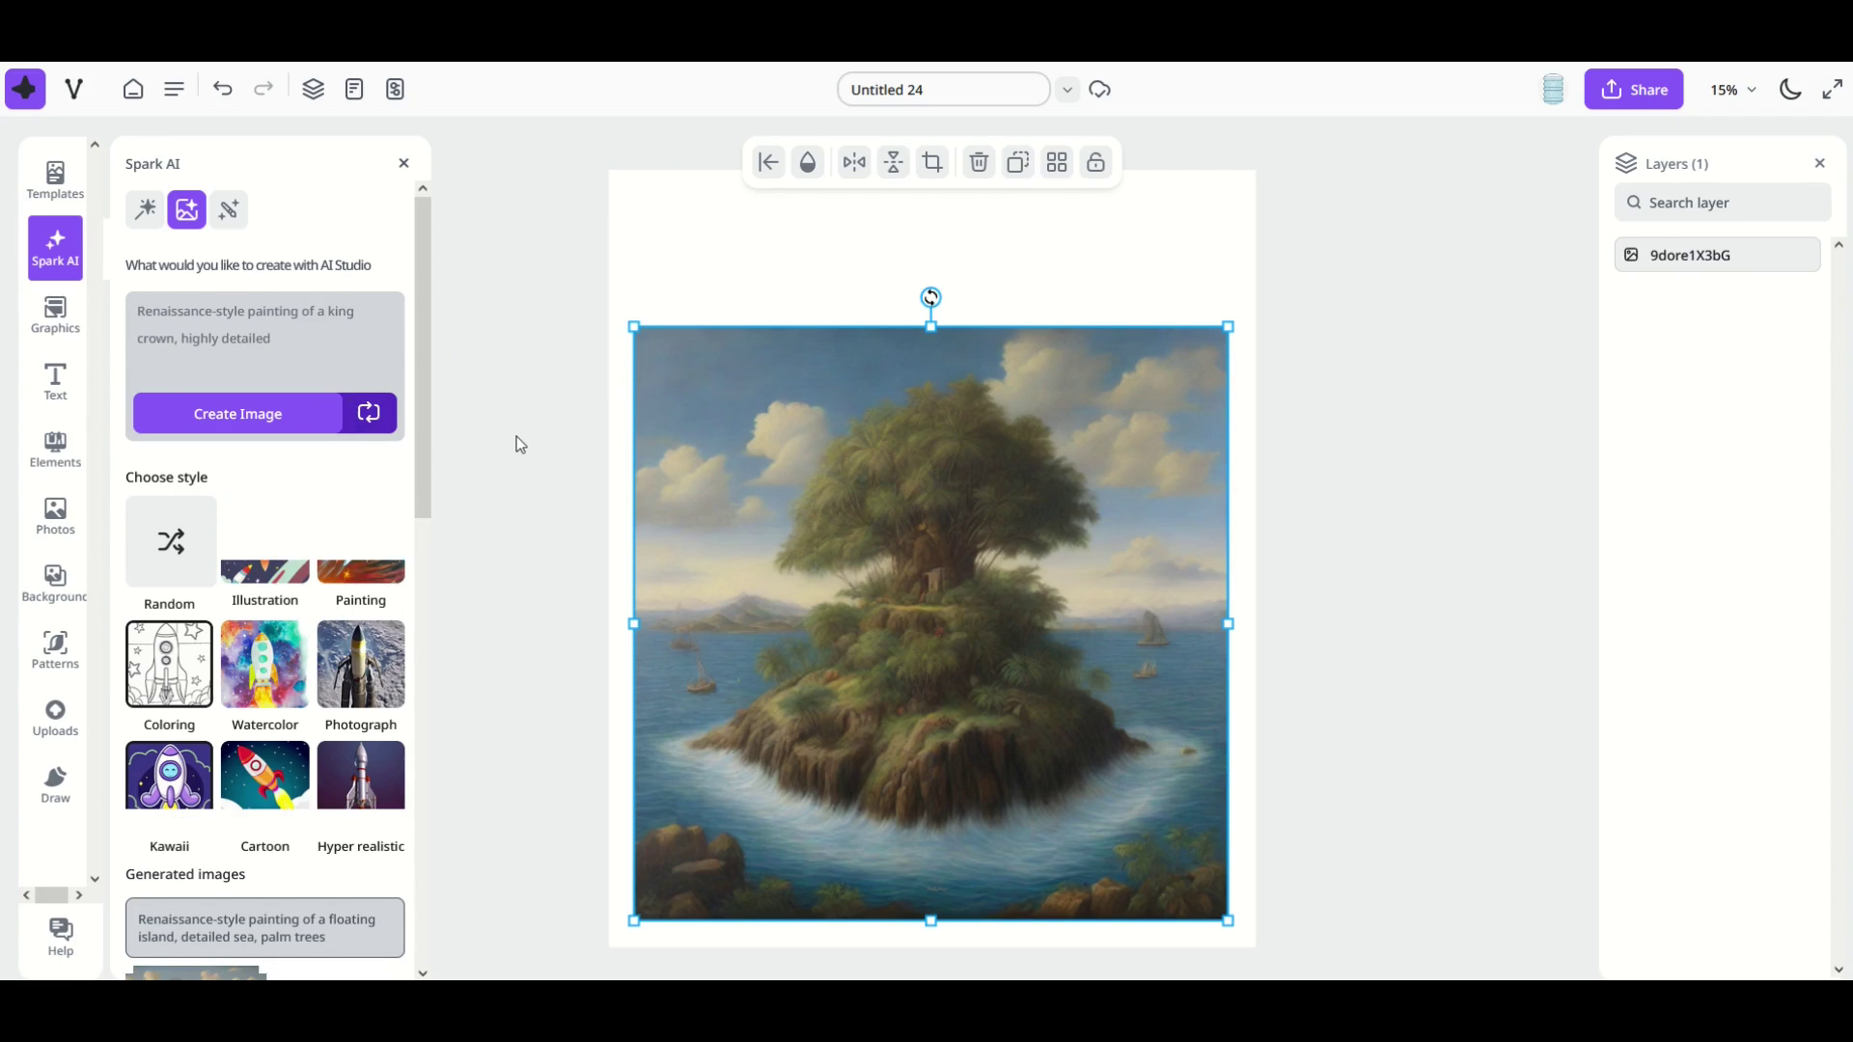
scroll(164, 540, "down", 3)
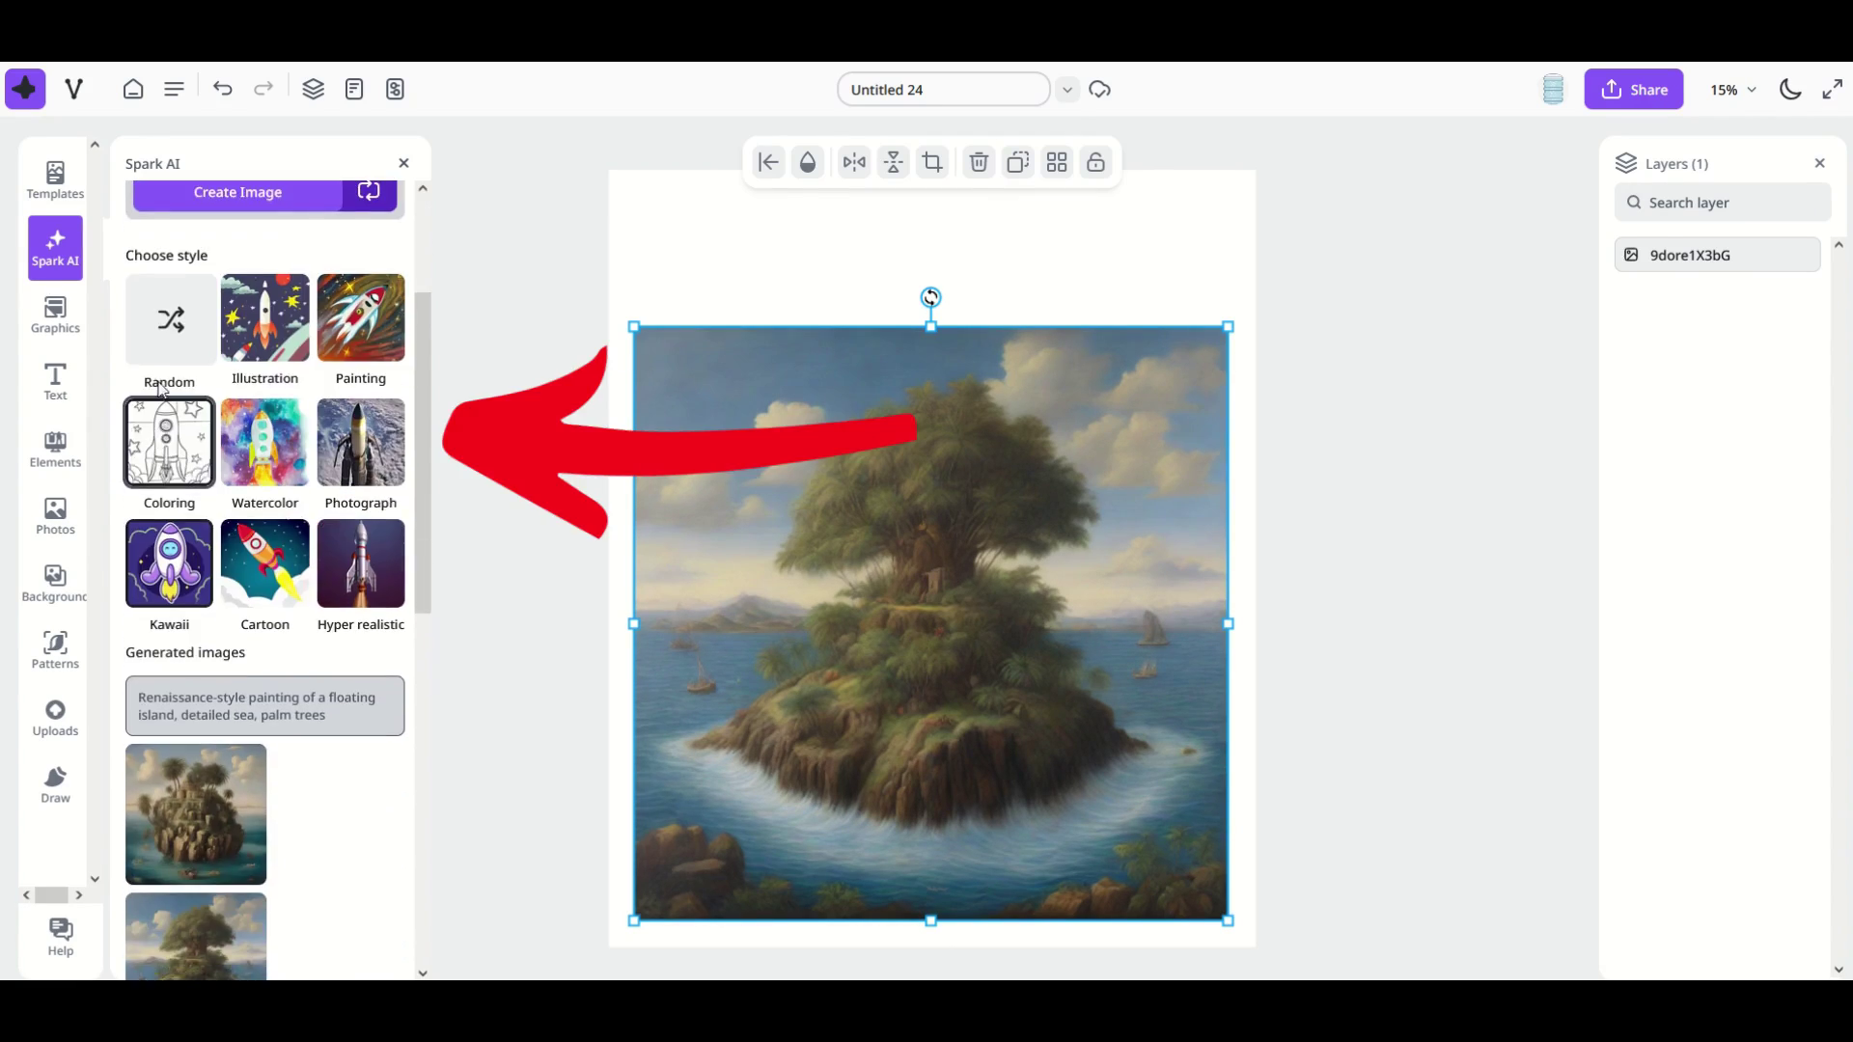
scroll(160, 537, "up", 3)
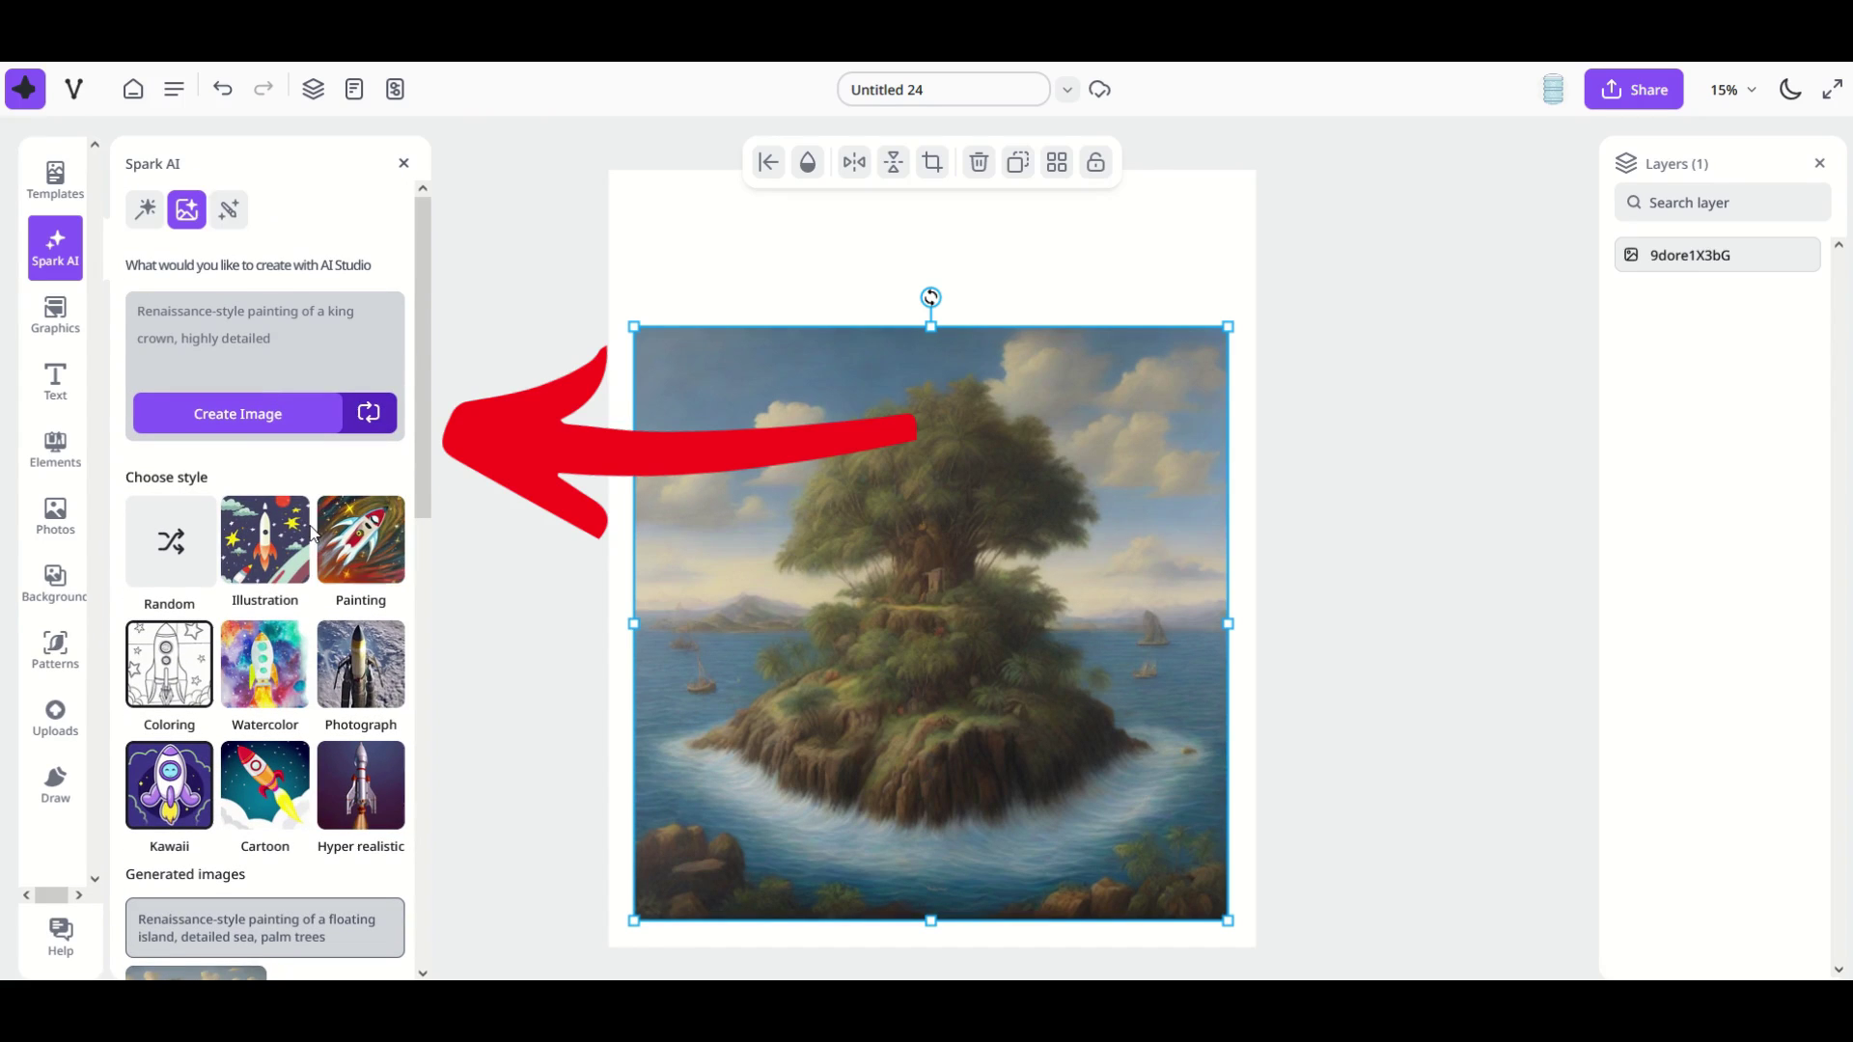
key("Delete")
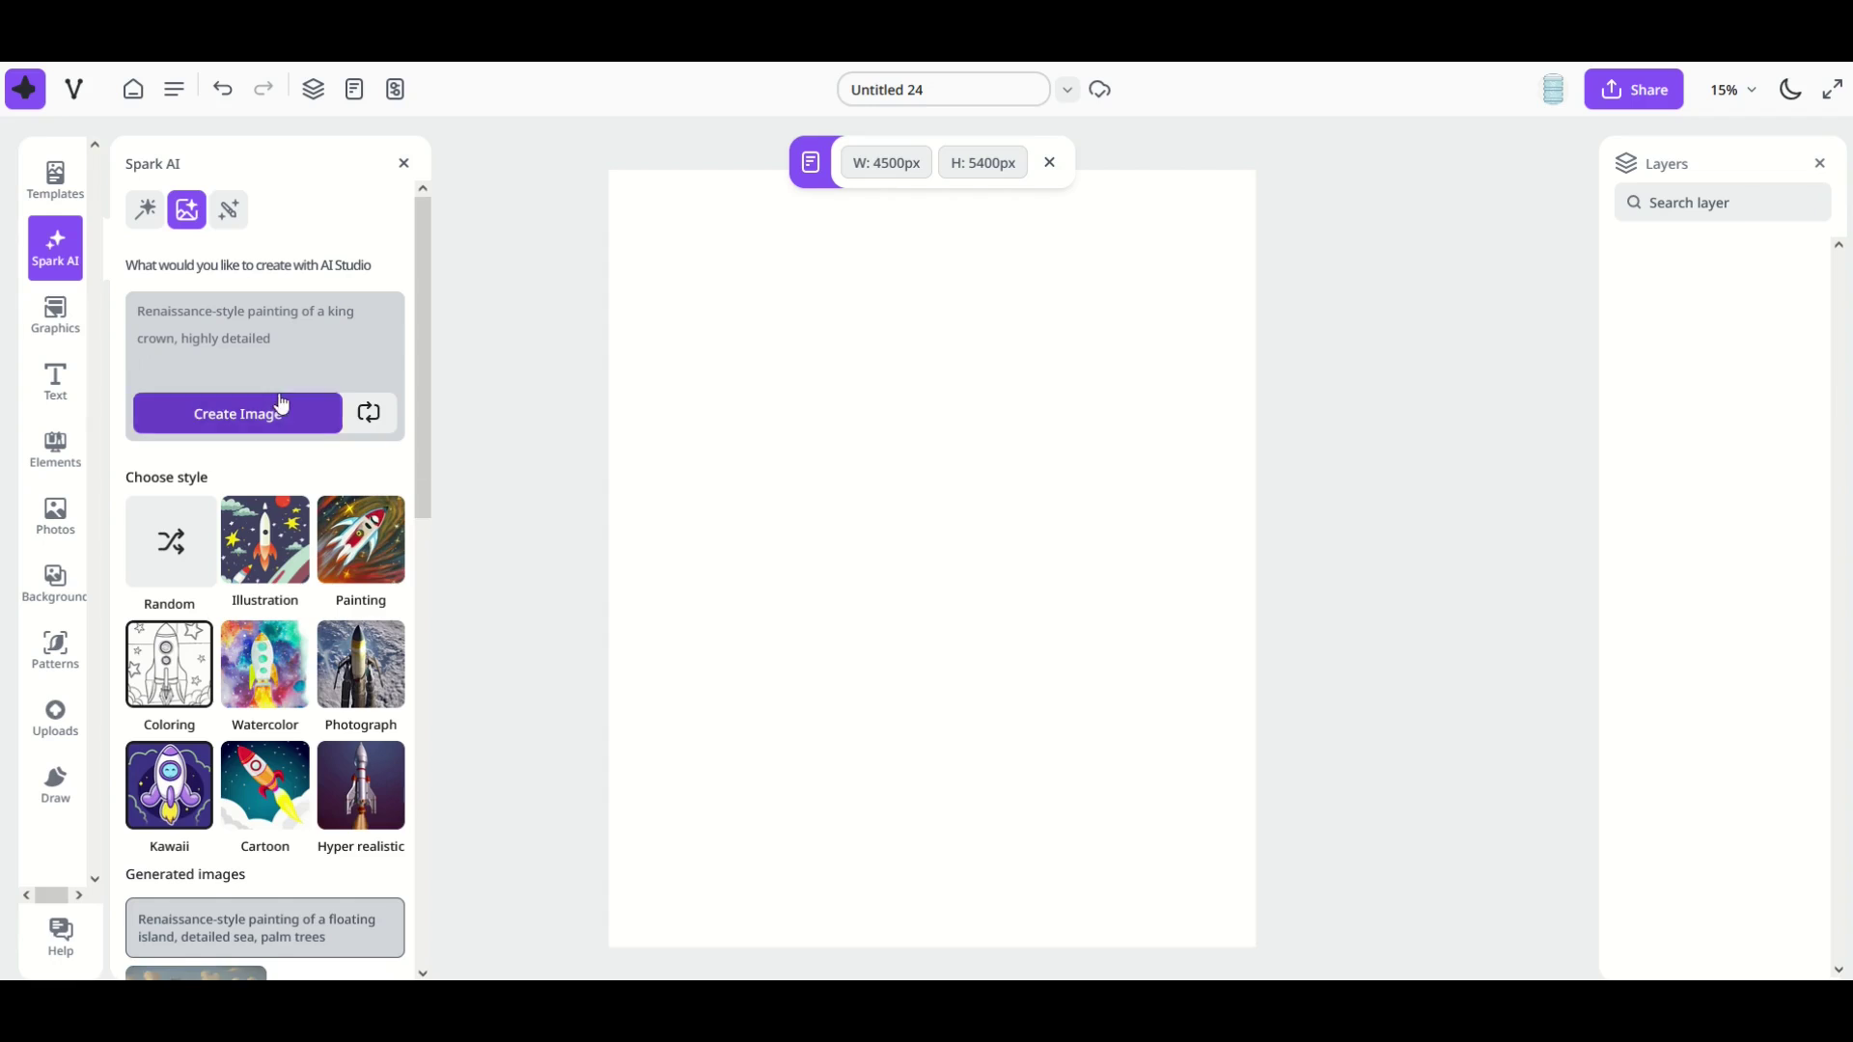
Replace the prompt with 'raccoon', generate images, and add one raccoon photo to the page
triple_click(266, 334)
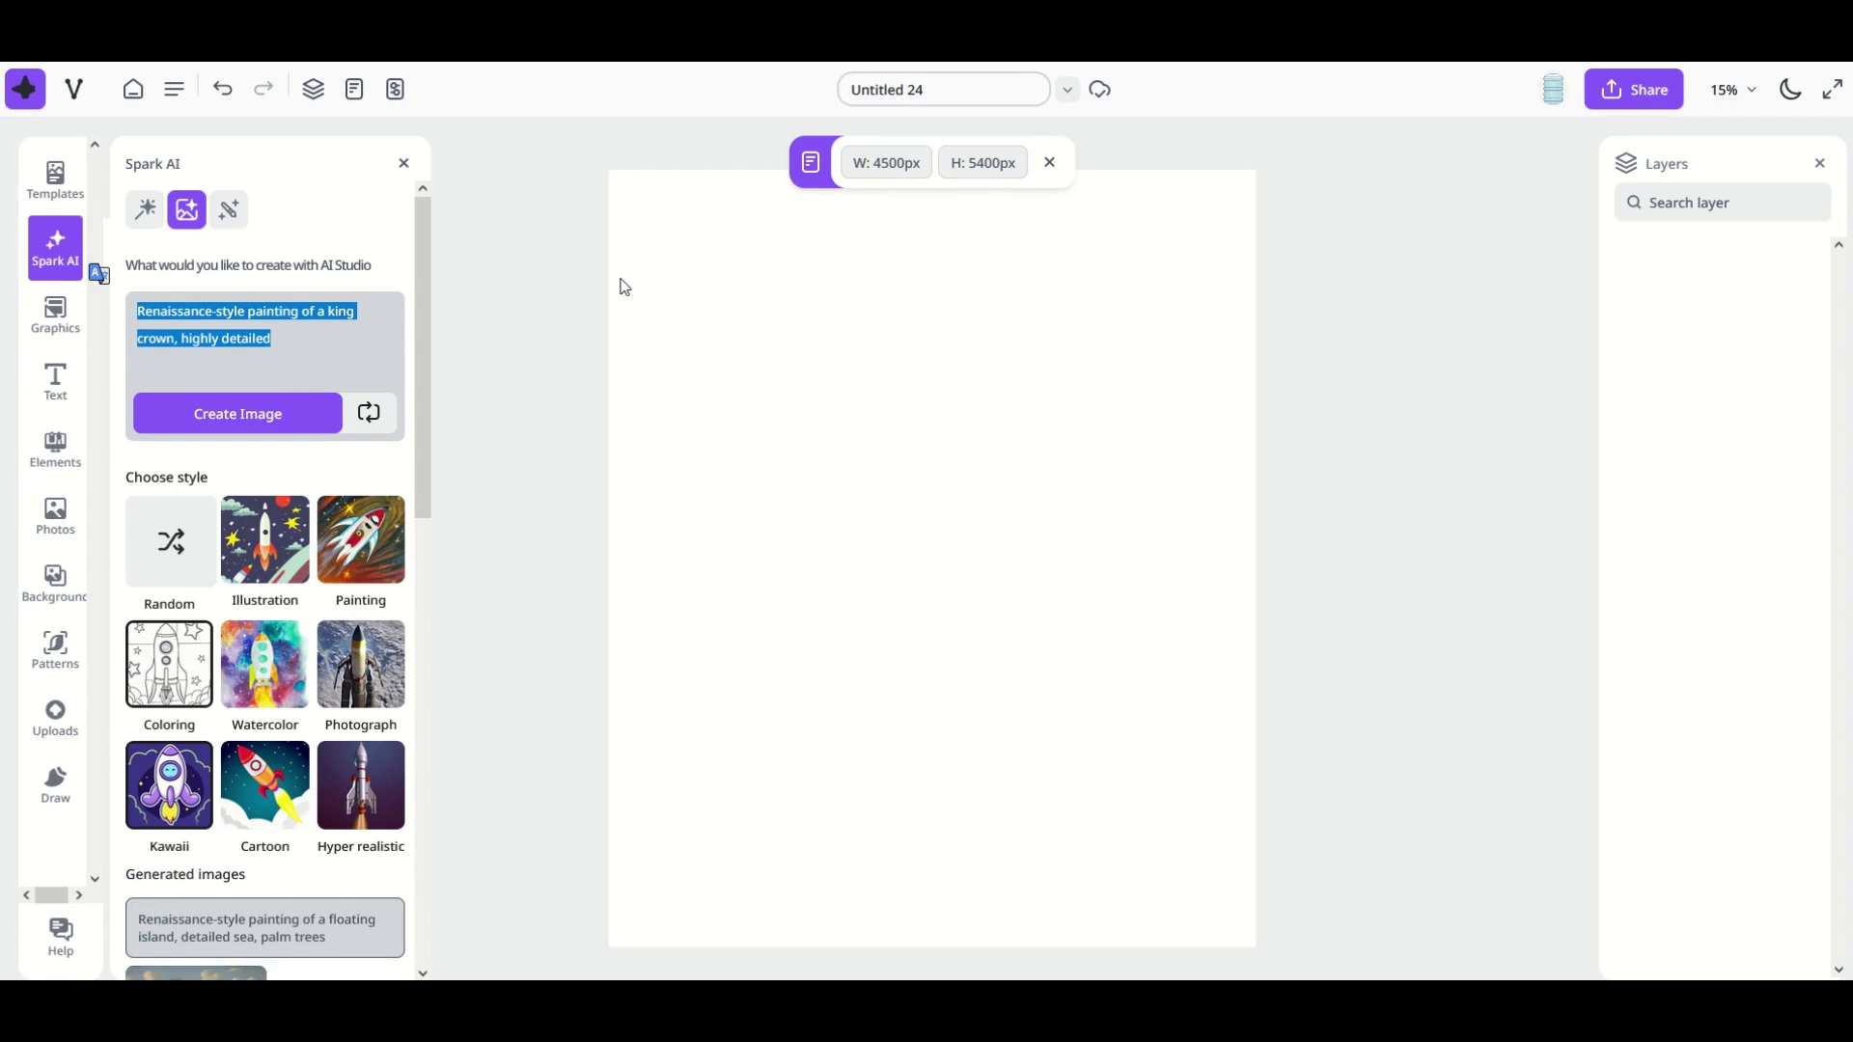
type("r")
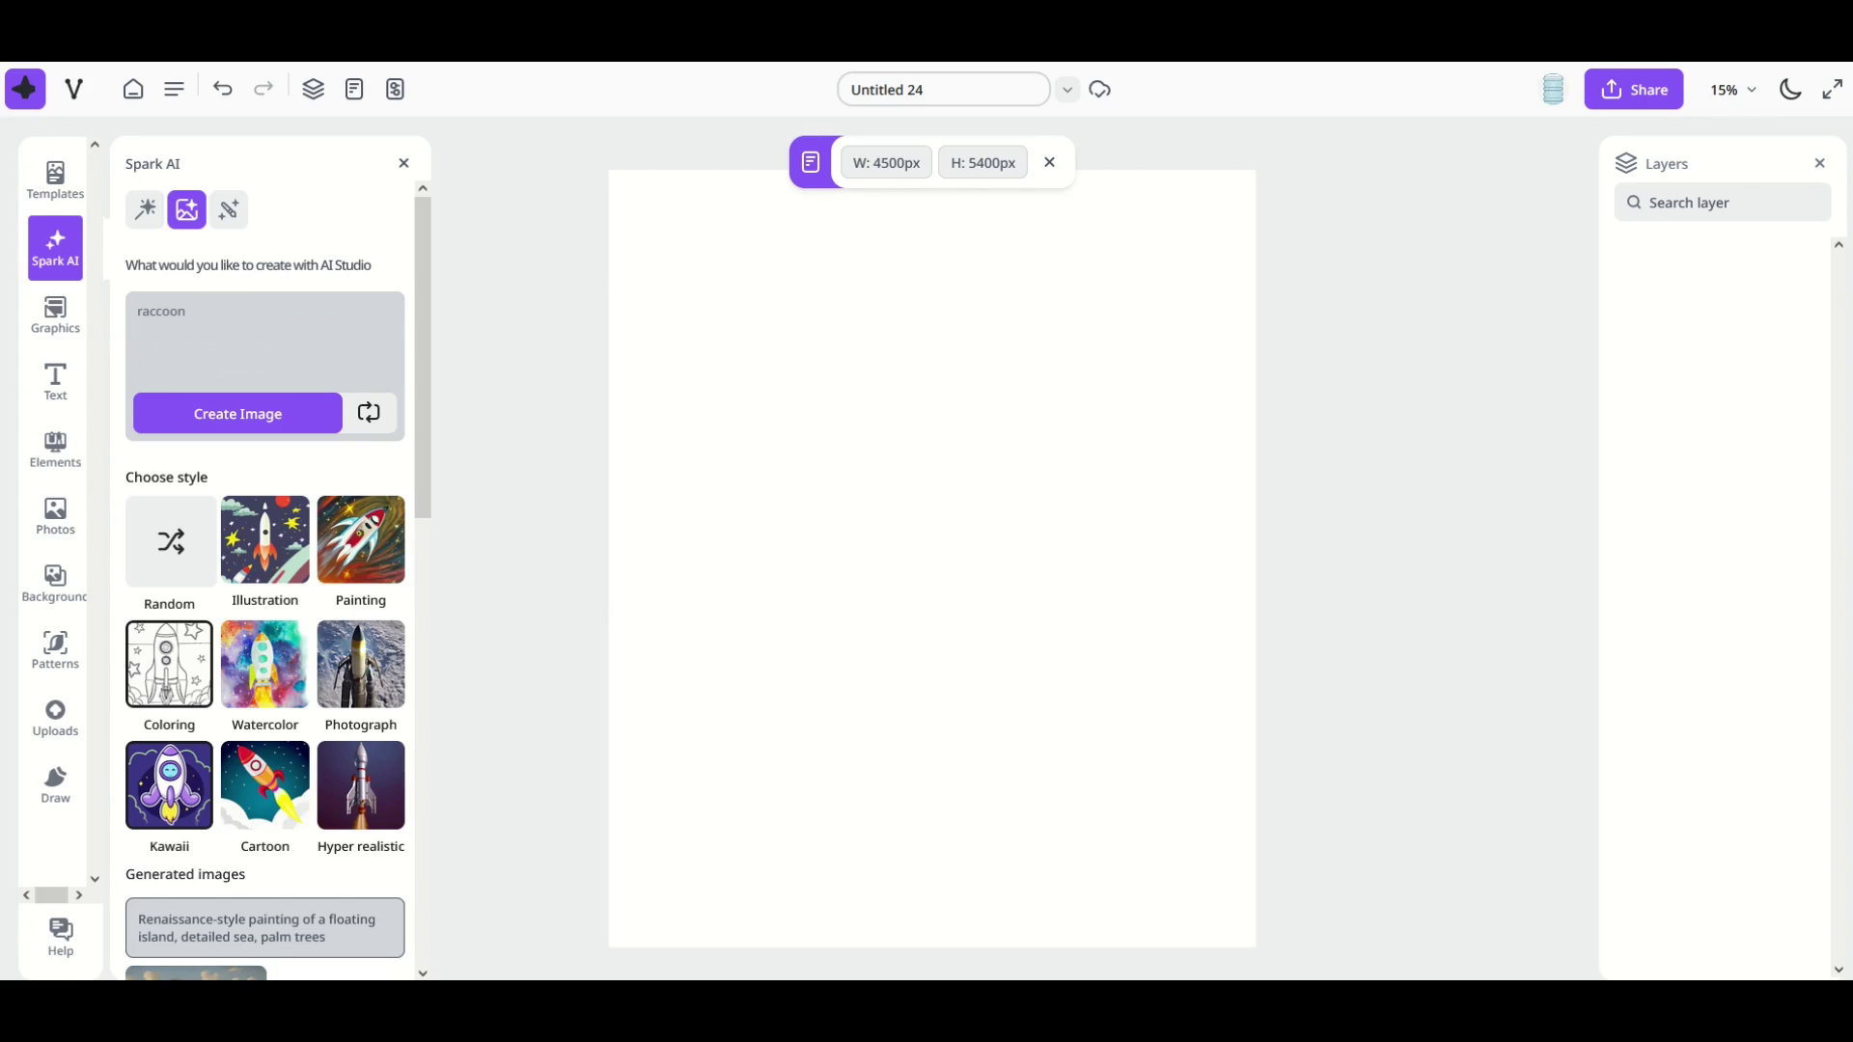
type("accoon")
left_click(254, 415)
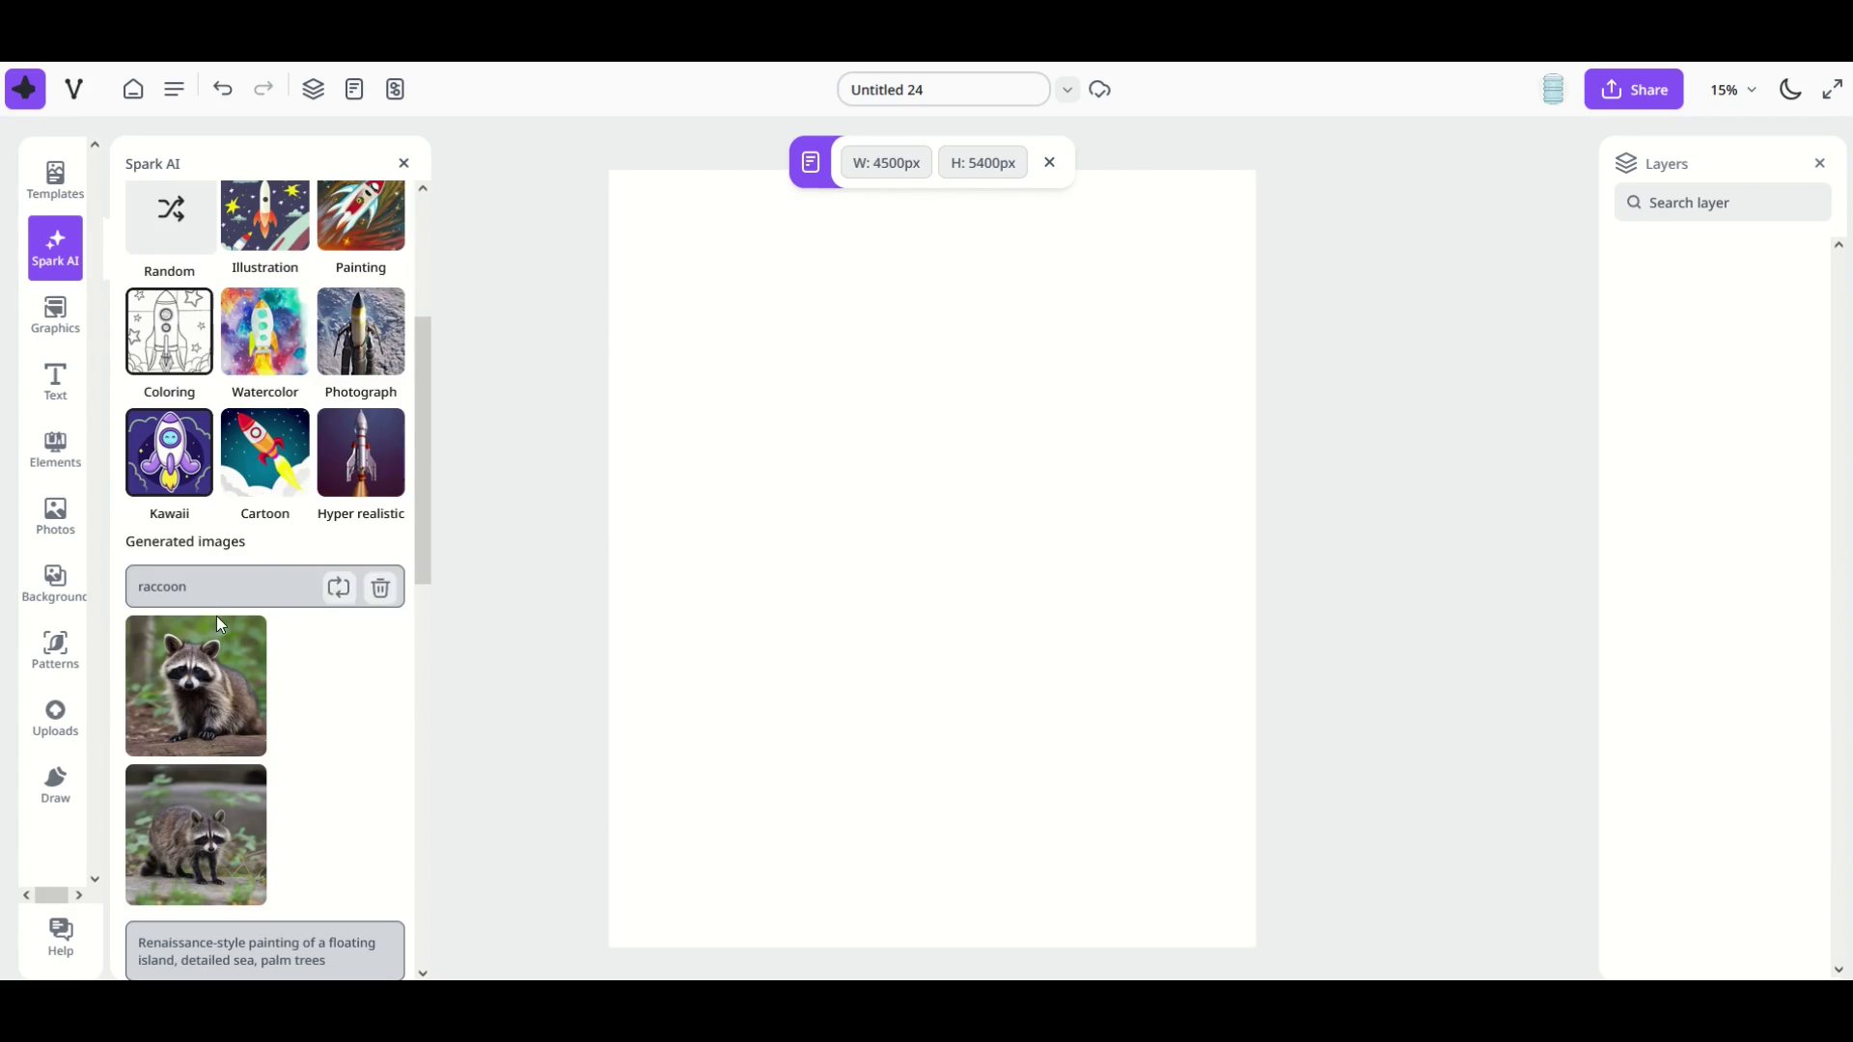
left_click_drag(779, 606, 782, 617)
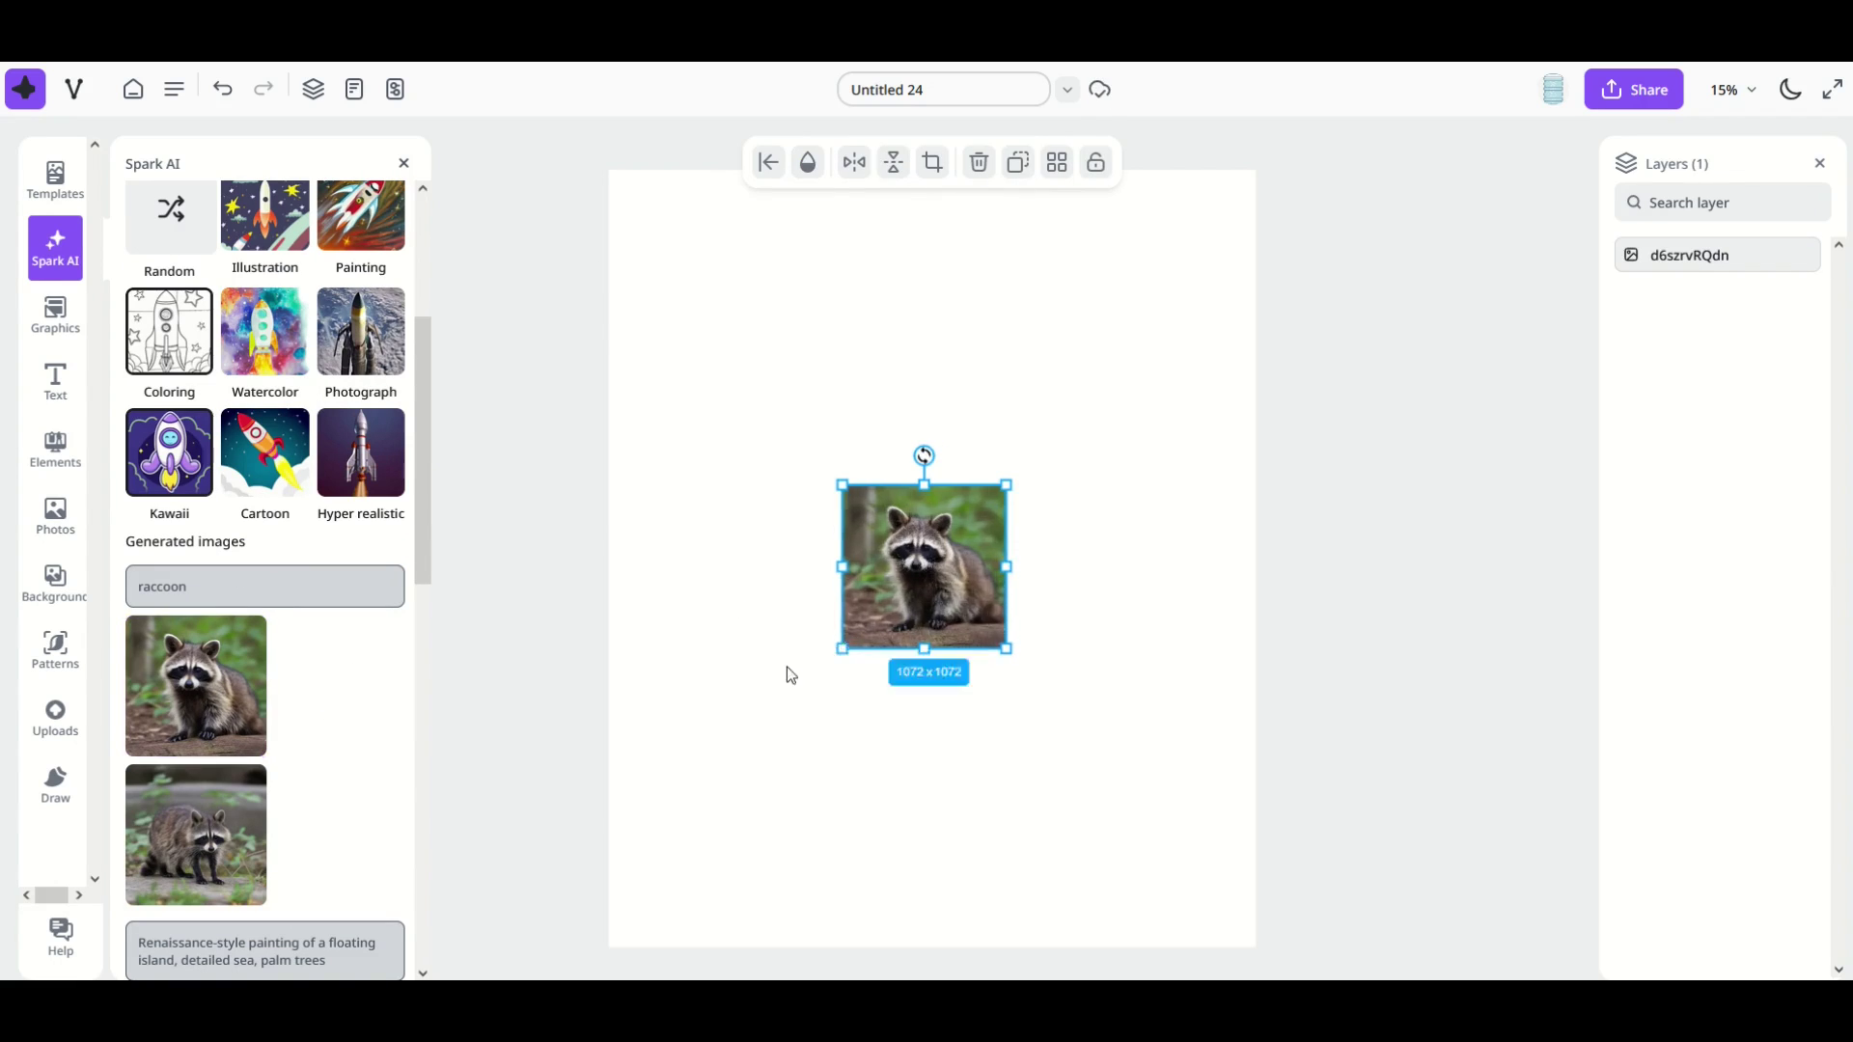
Move the raccoon photo to the top-left and generate Illustration-style raccoon images
left_click_drag(750, 686, 691, 407)
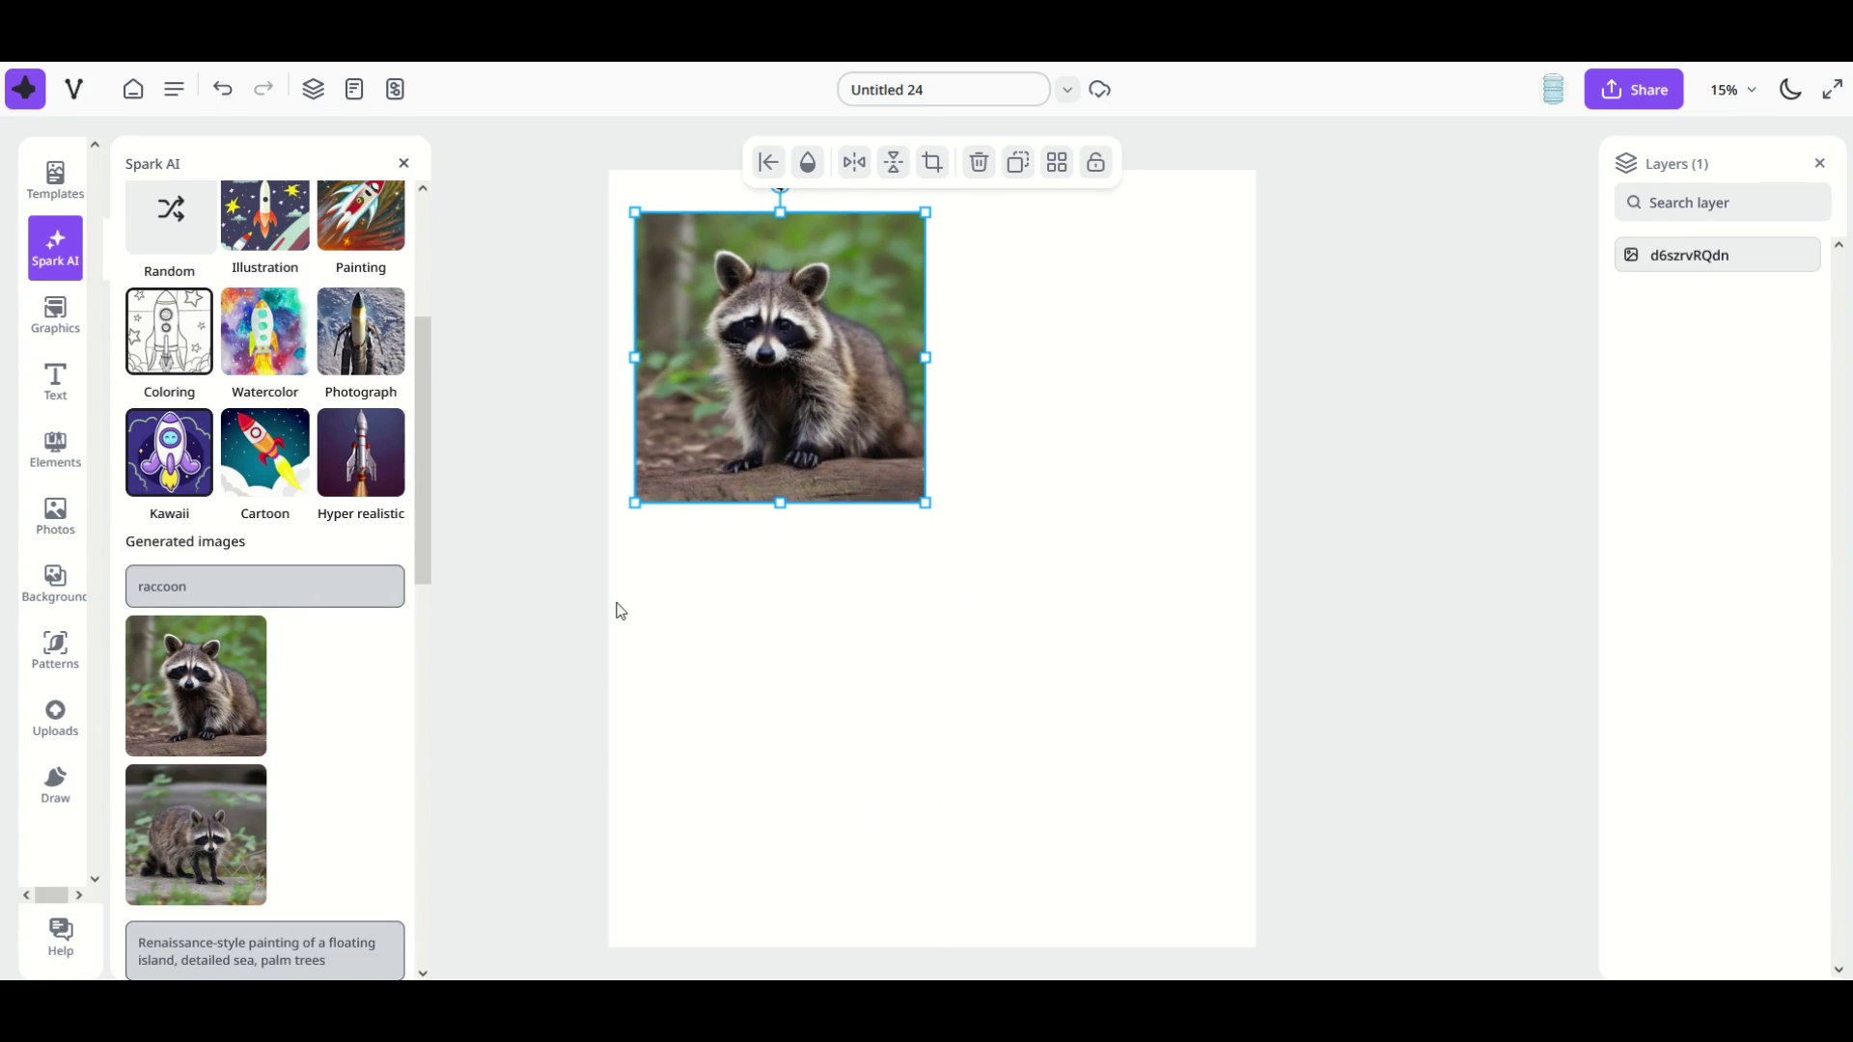
scroll(265, 463, "up", 3)
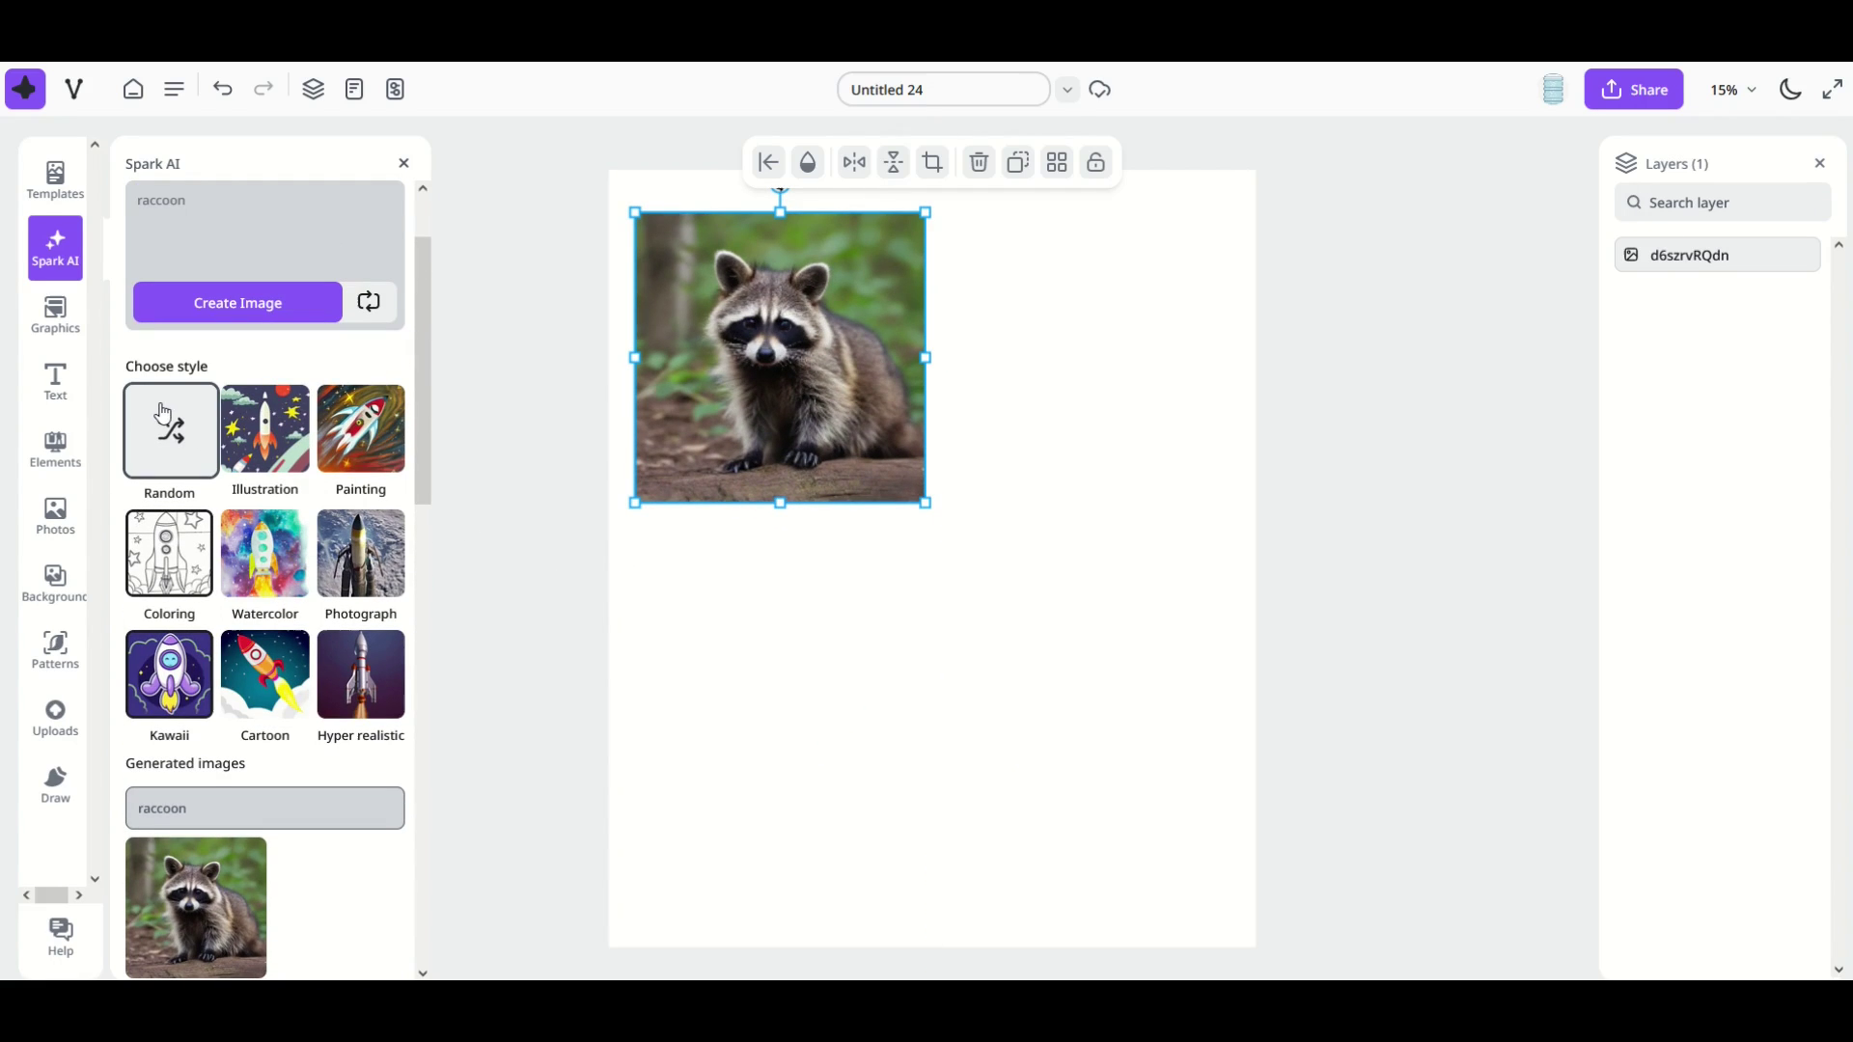
left_click(282, 454)
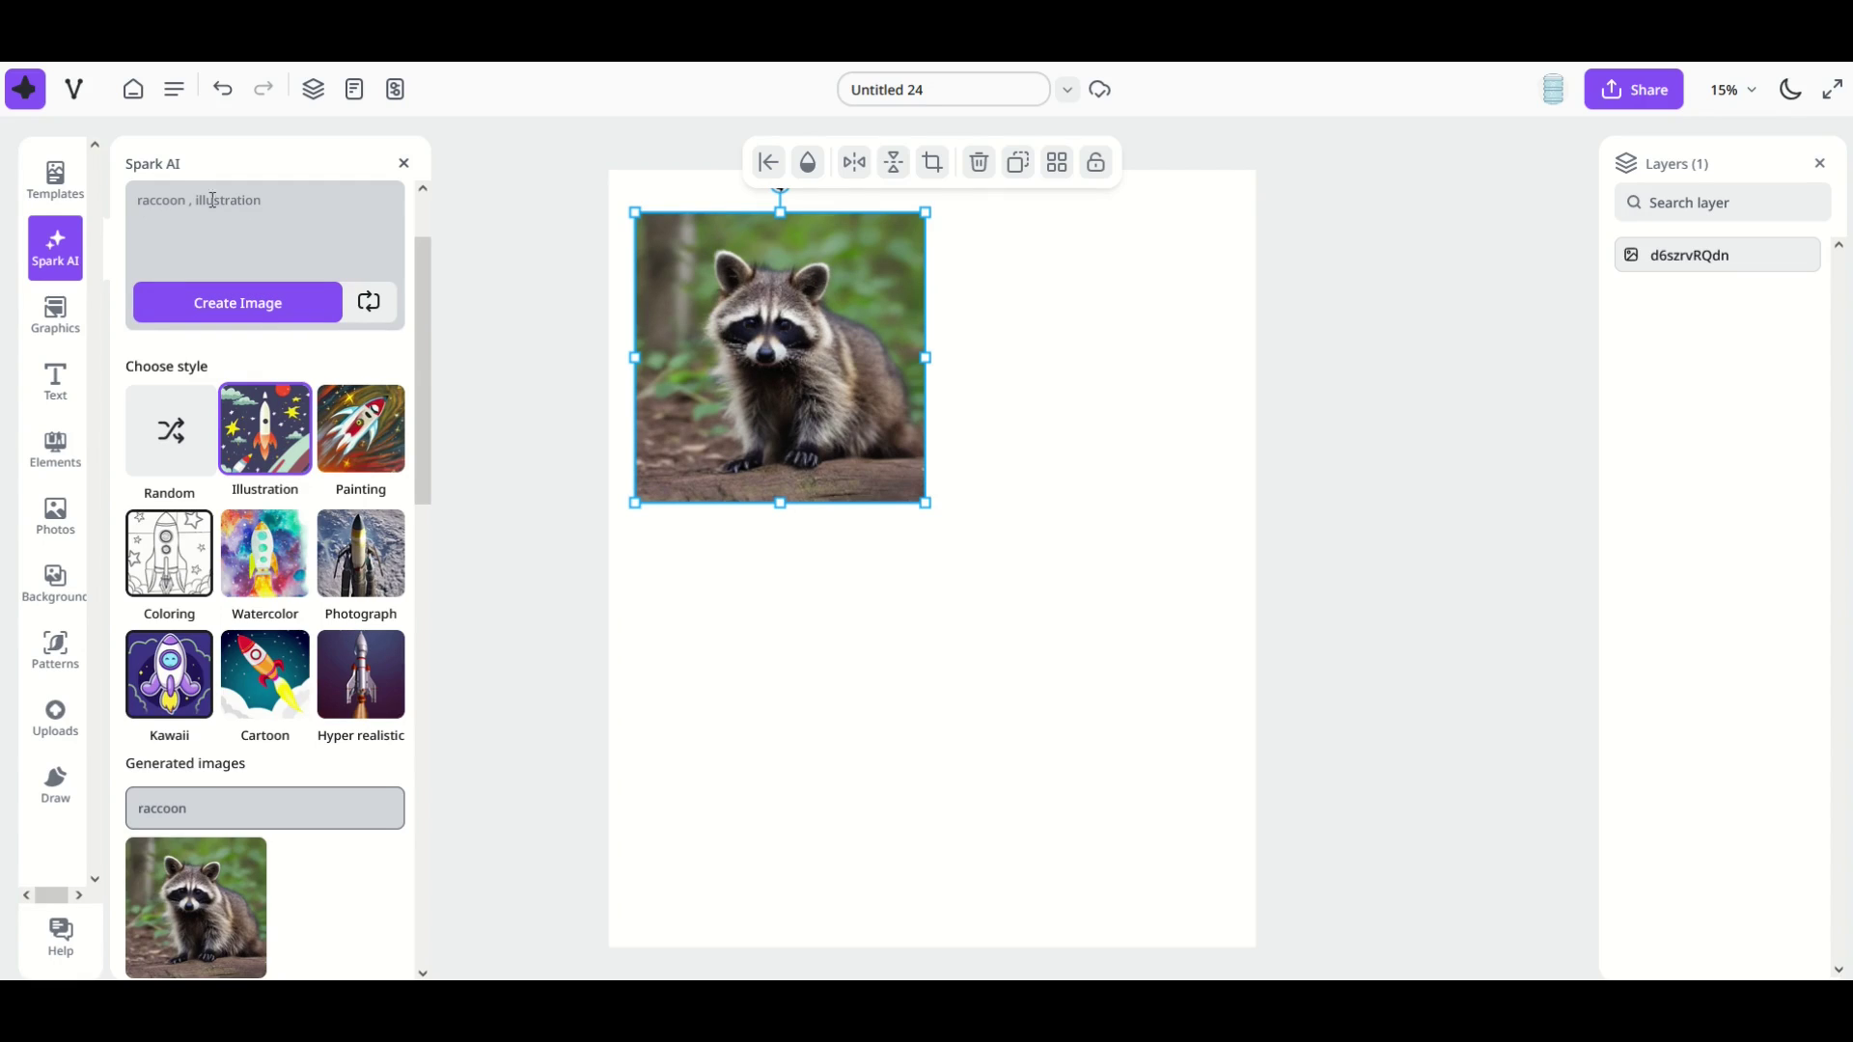
left_click(259, 303)
Add the pink raccoon illustration to the page and enlarge it
scroll(212, 627, "down", 1)
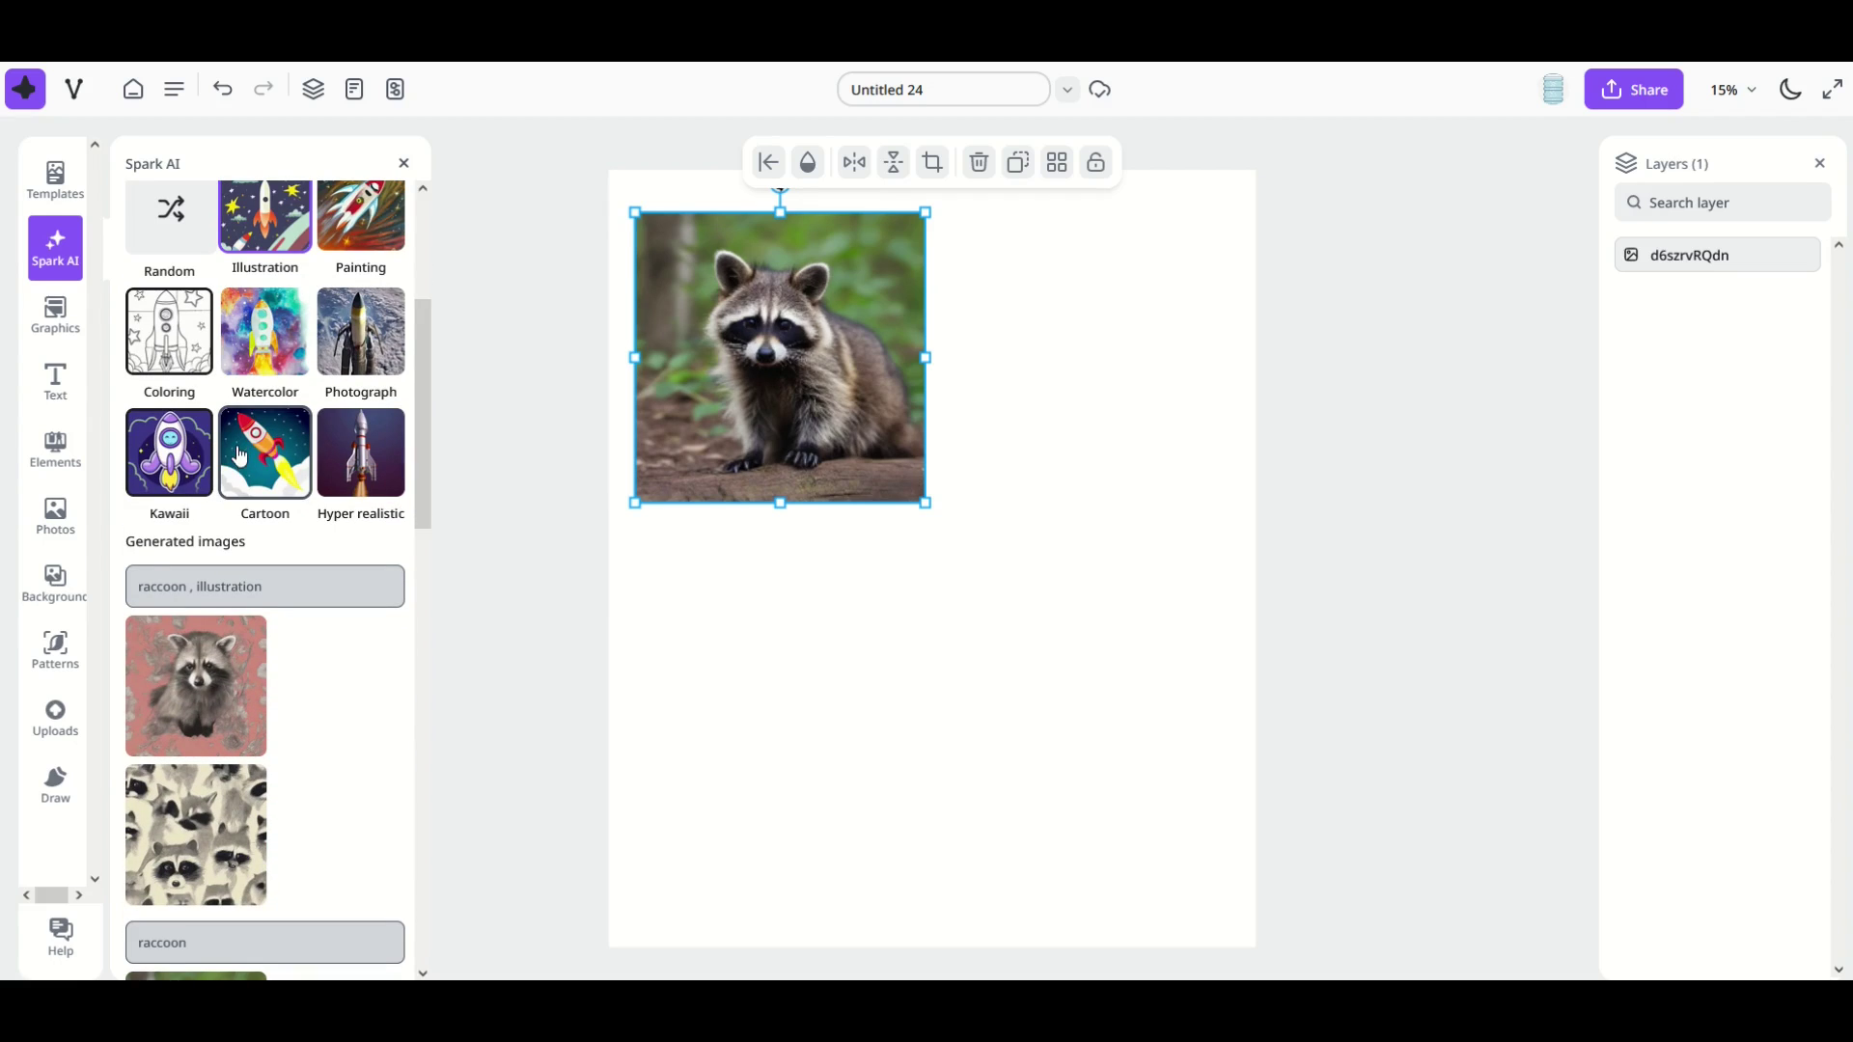
left_click(191, 714)
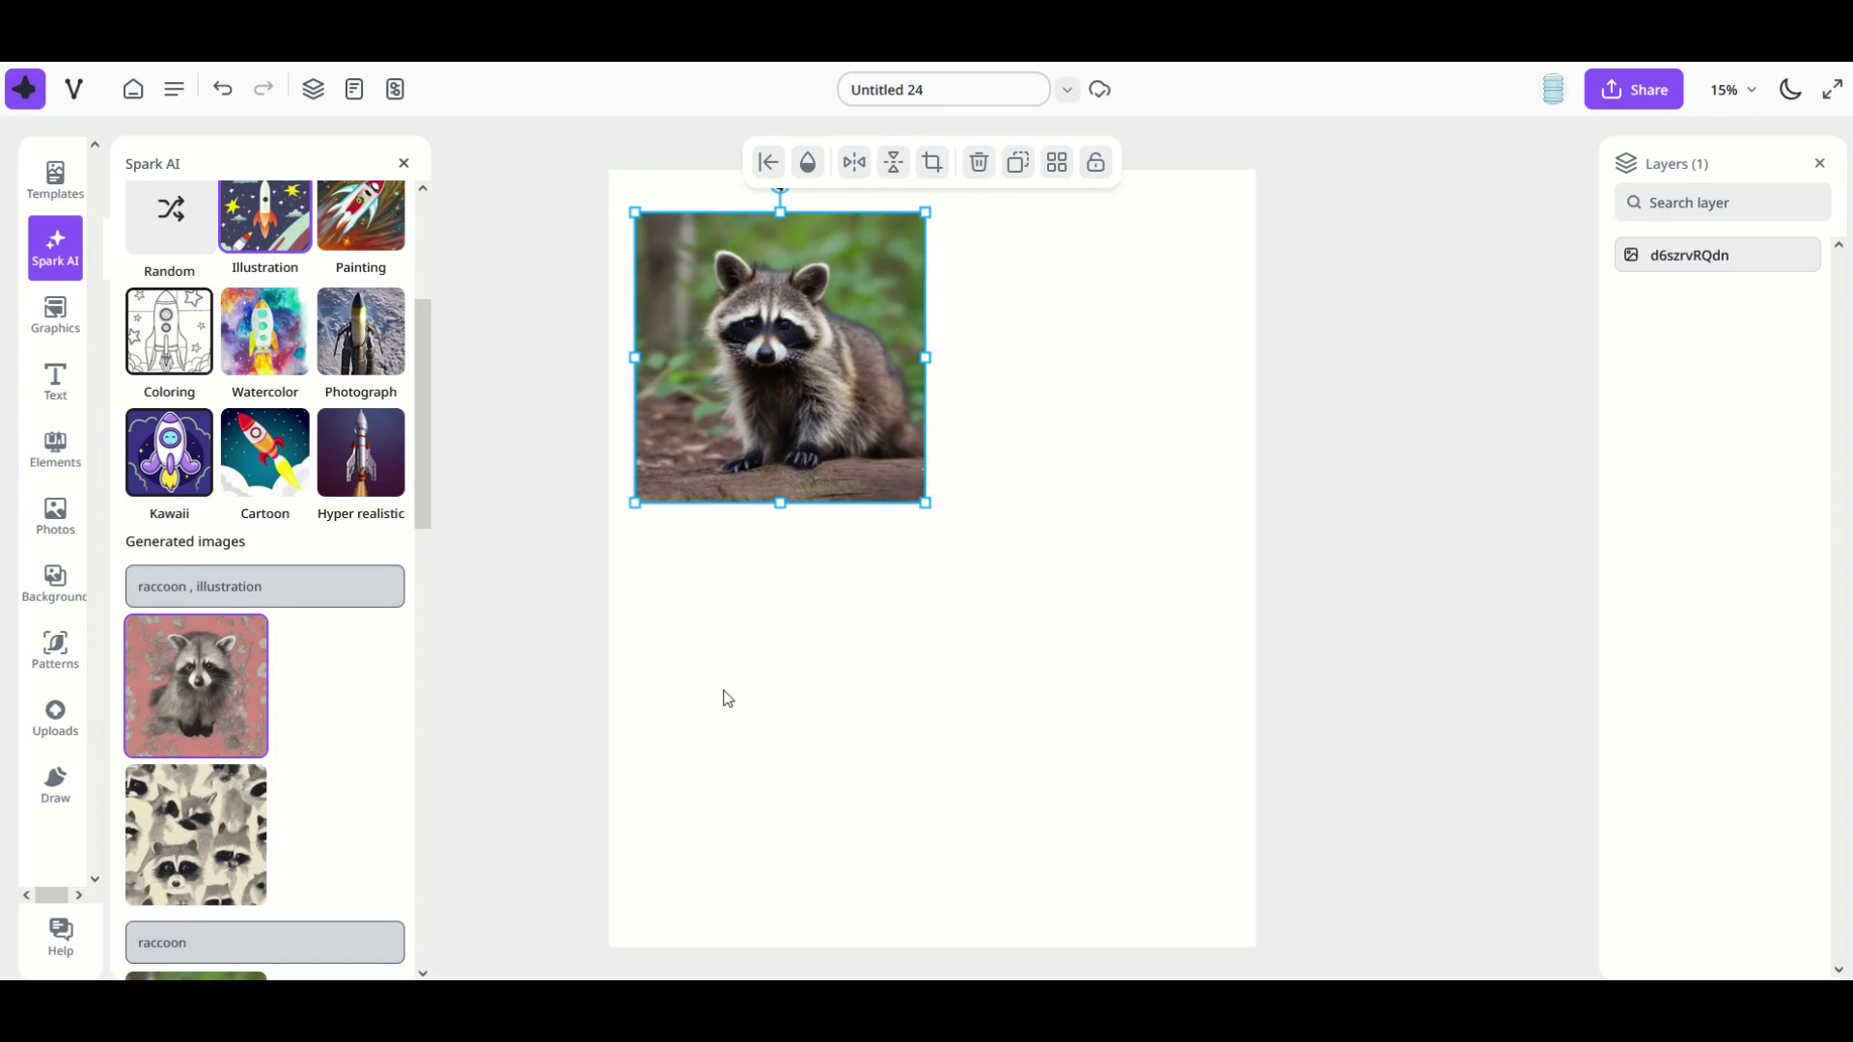
left_click_drag(858, 633, 657, 834)
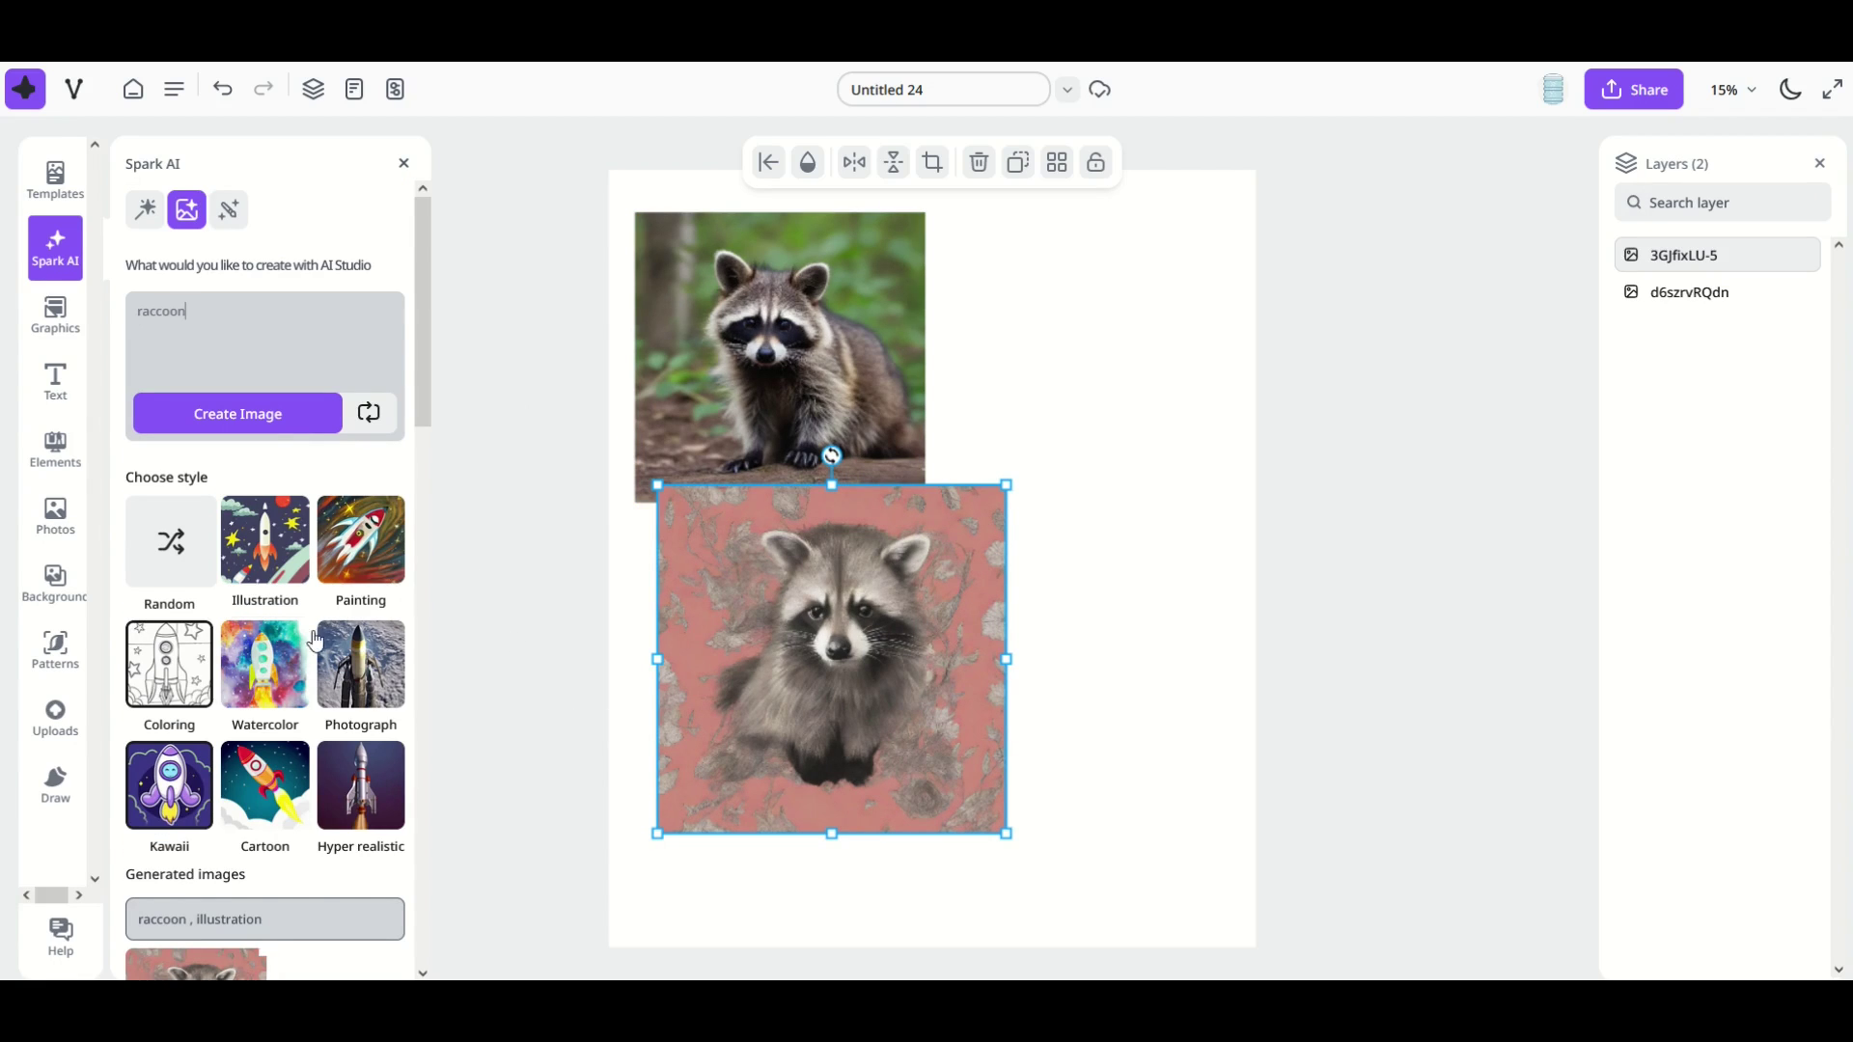
left_click(170, 666)
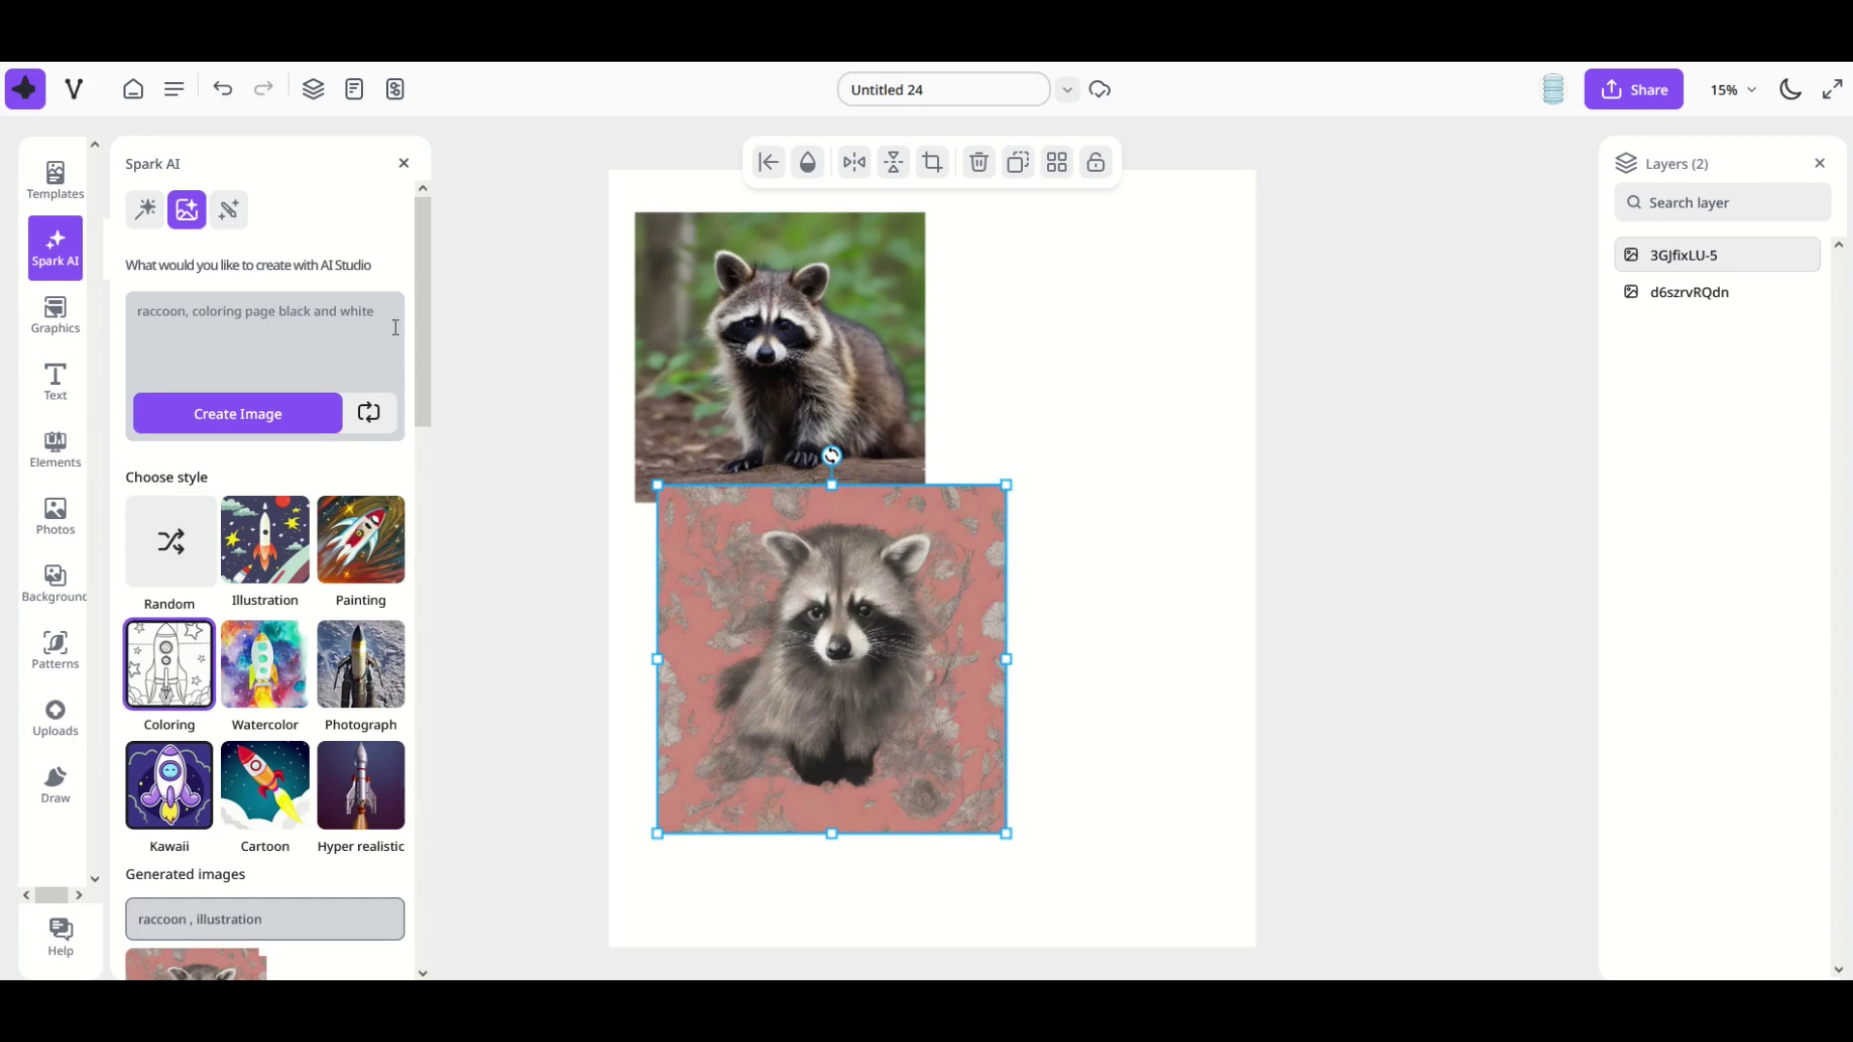
left_click(302, 400)
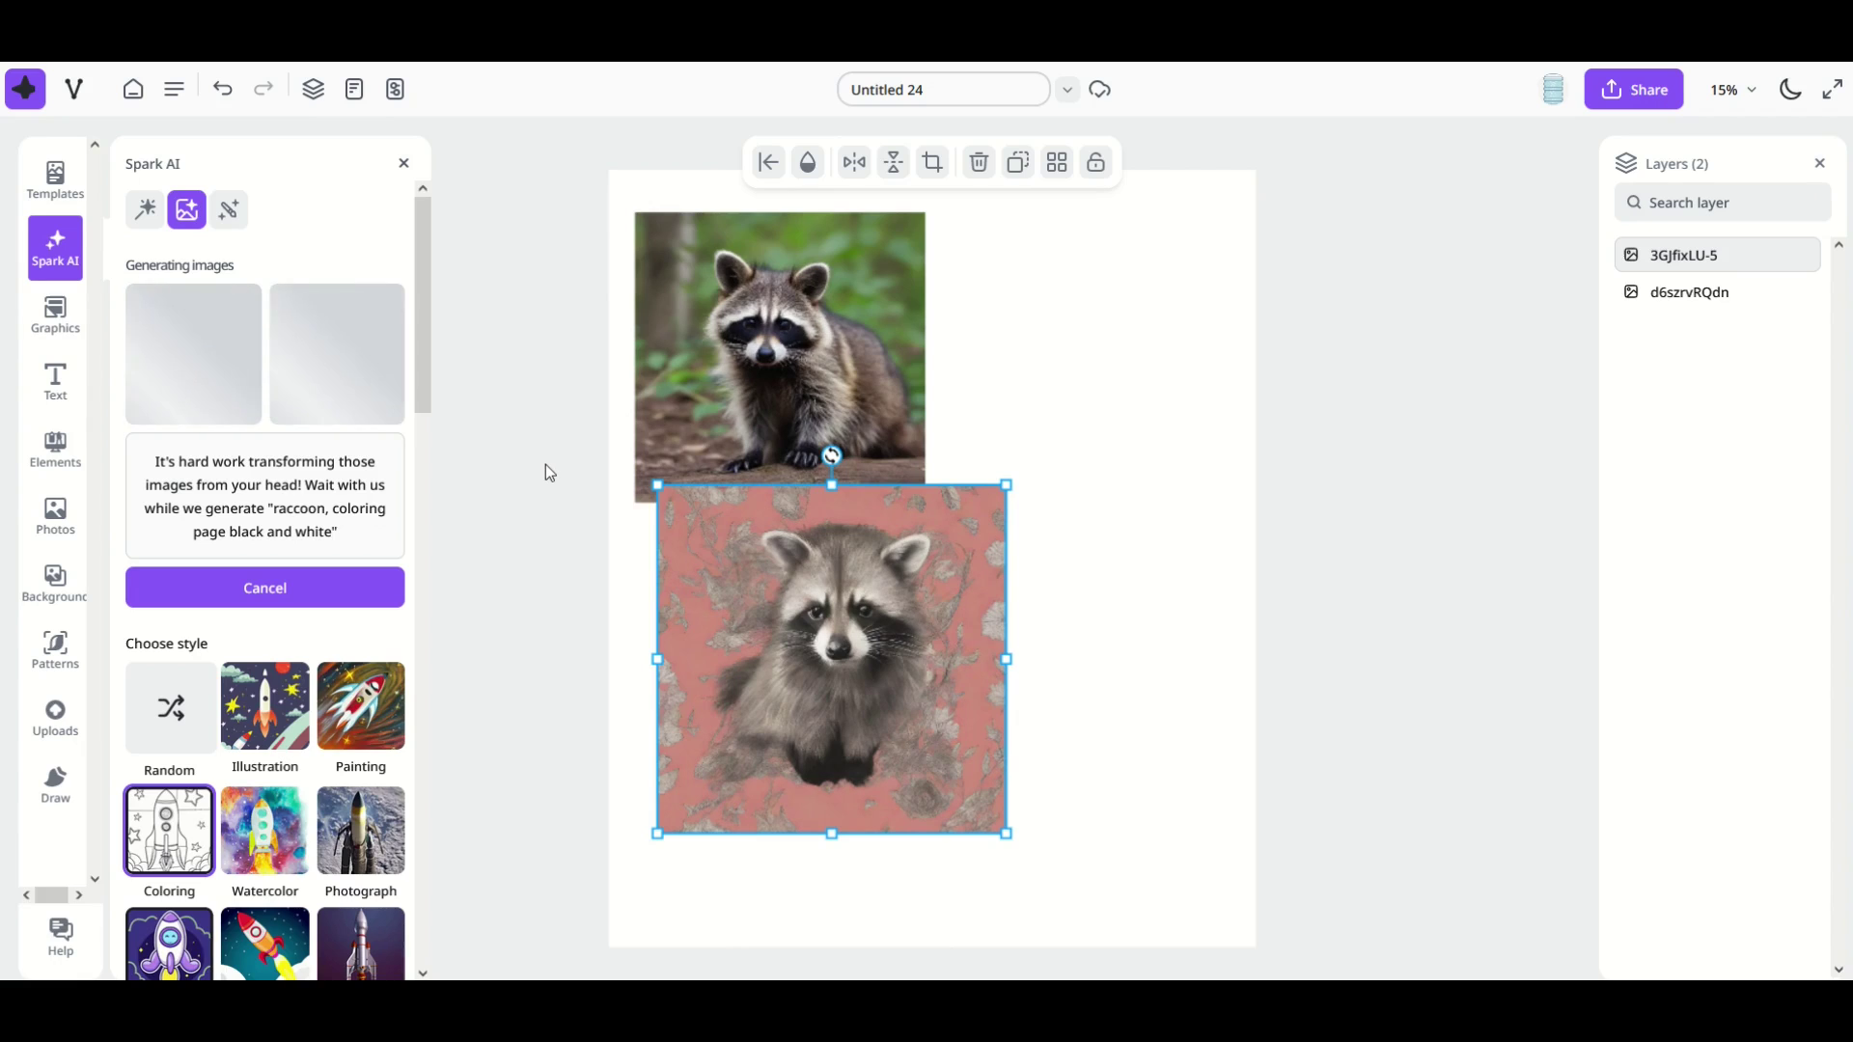
scroll(212, 582, "down", 3)
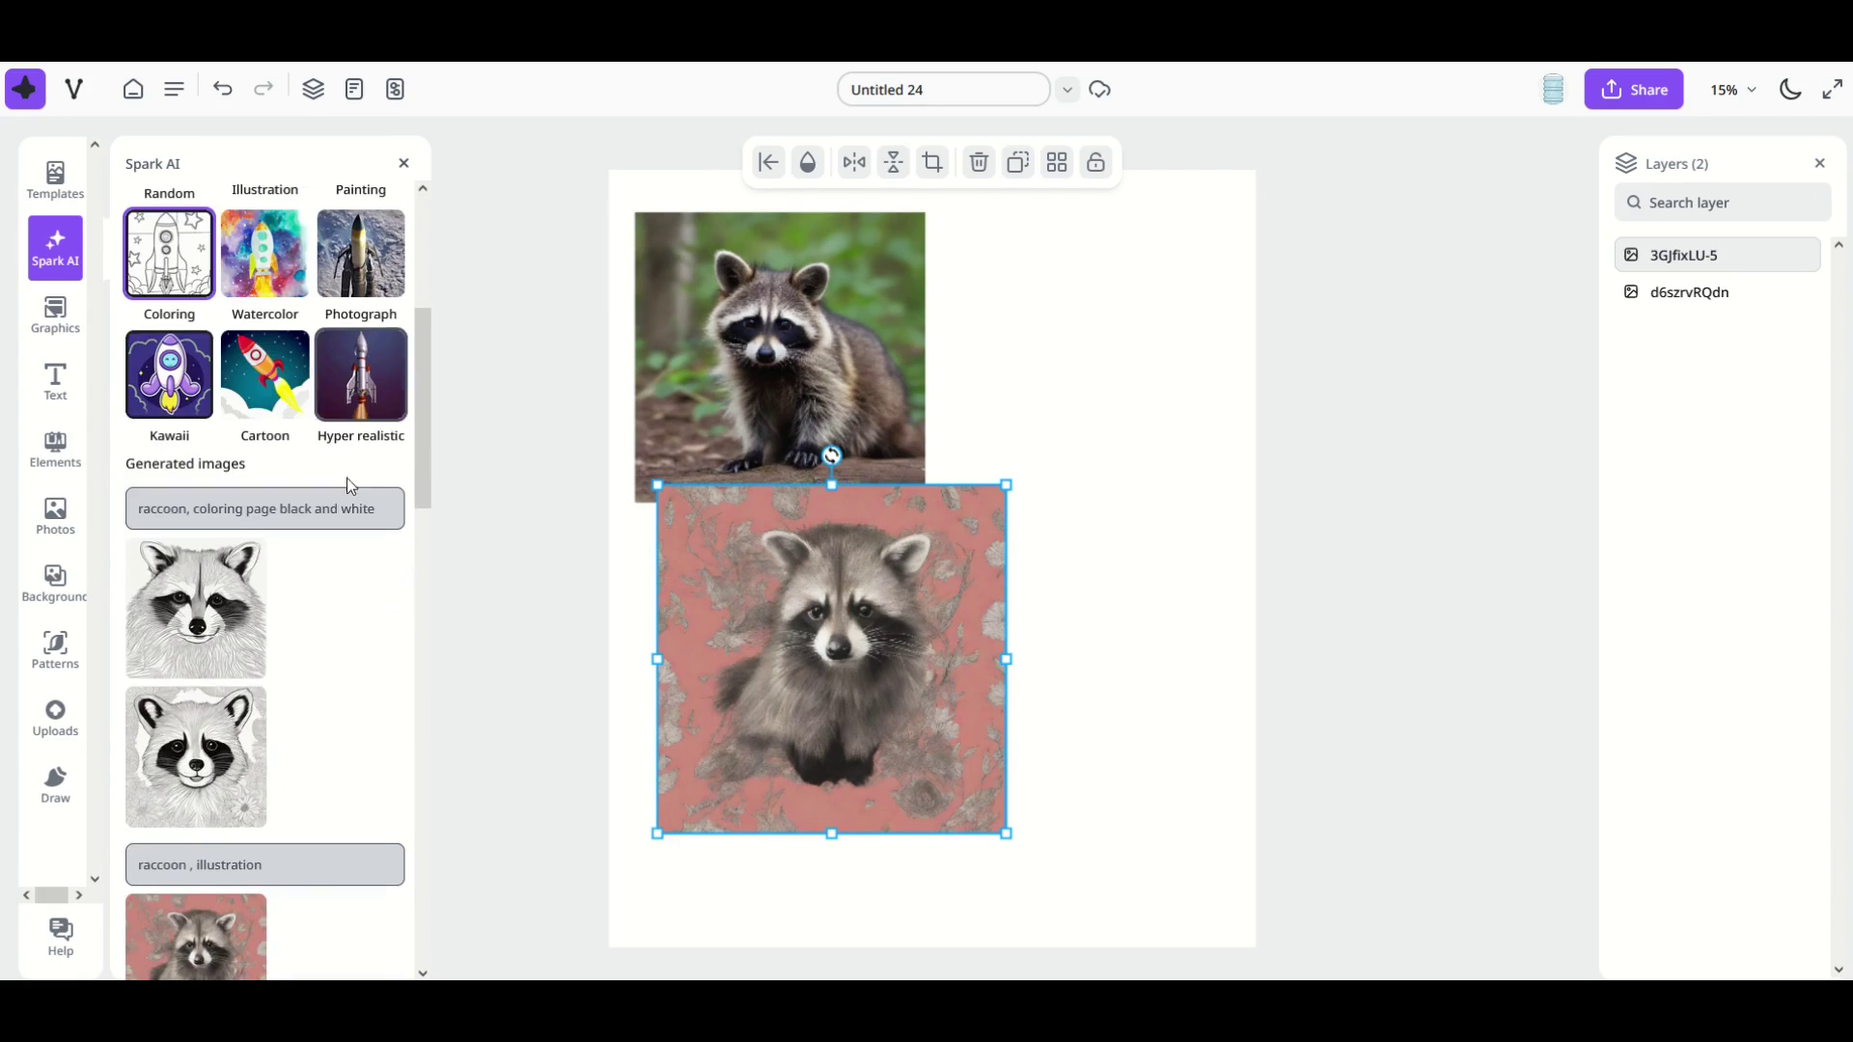
left_click(160, 621)
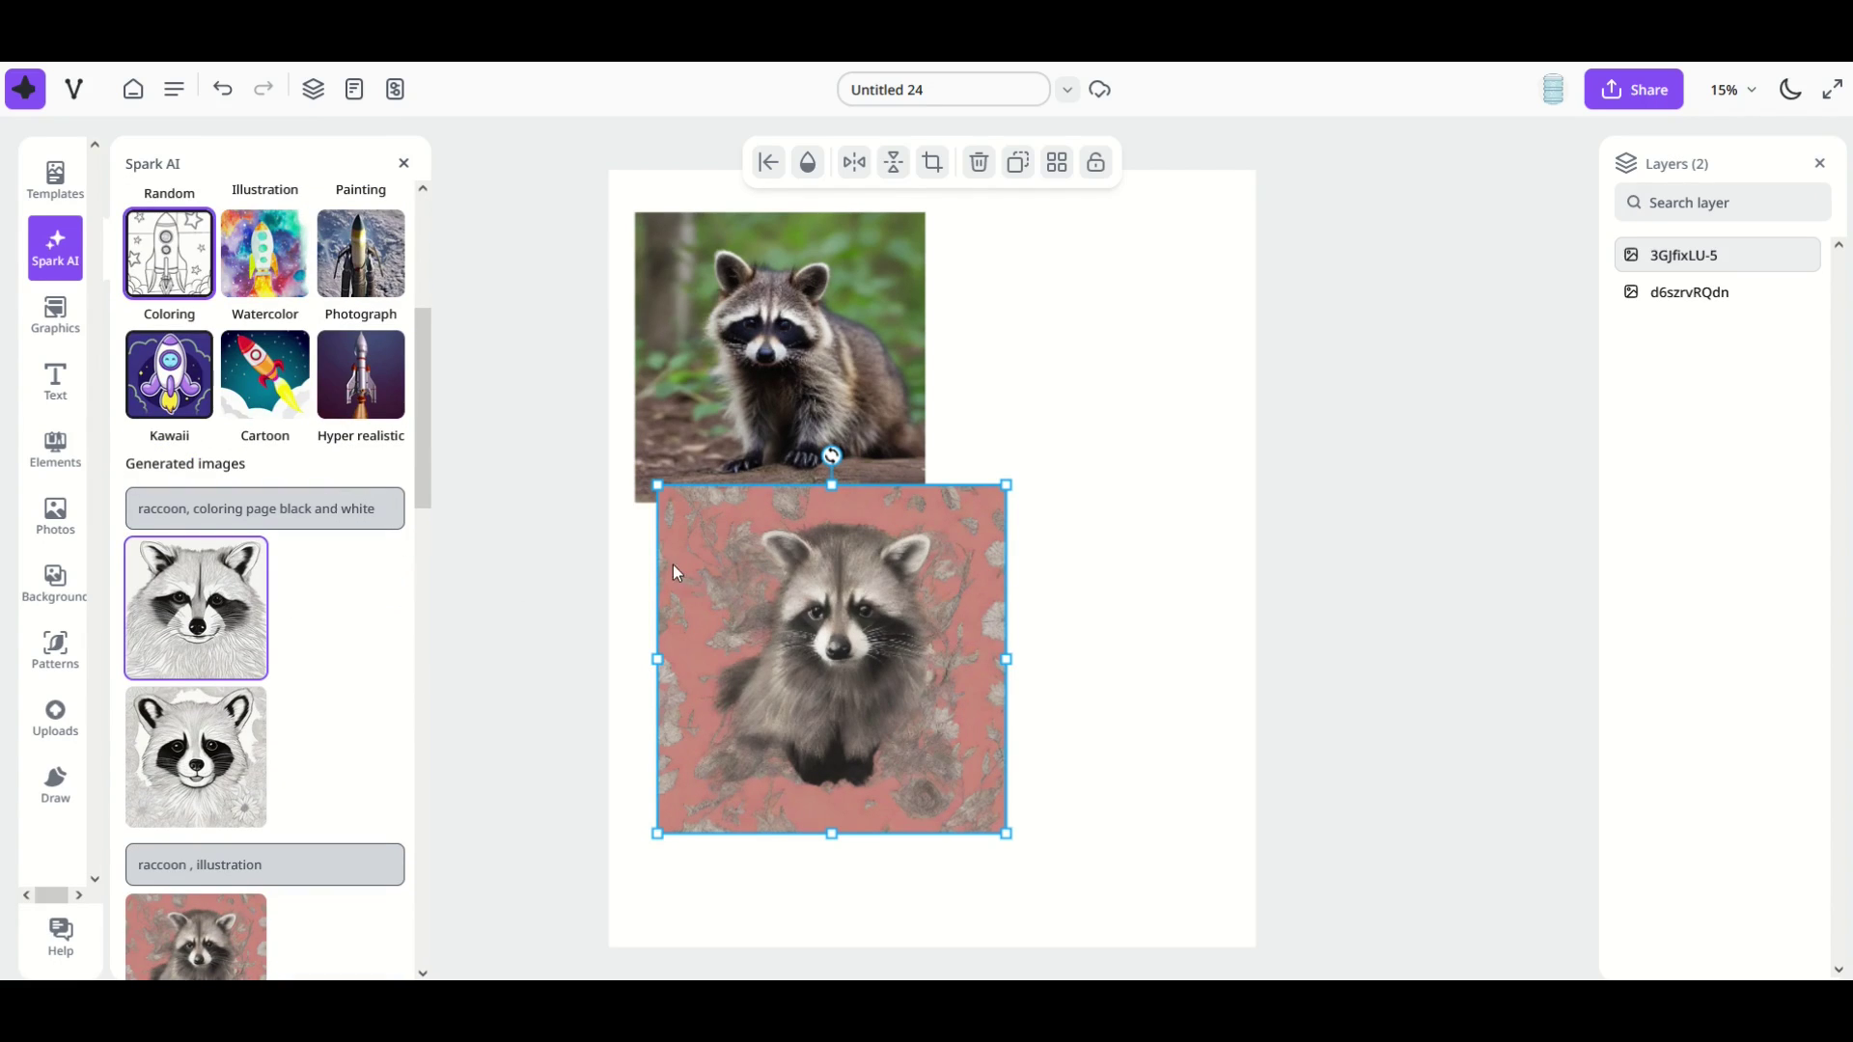
mouse_move(879, 631)
left_mouse_down()
mouse_move(1054, 385)
mouse_move(758, 660)
left_mouse_up()
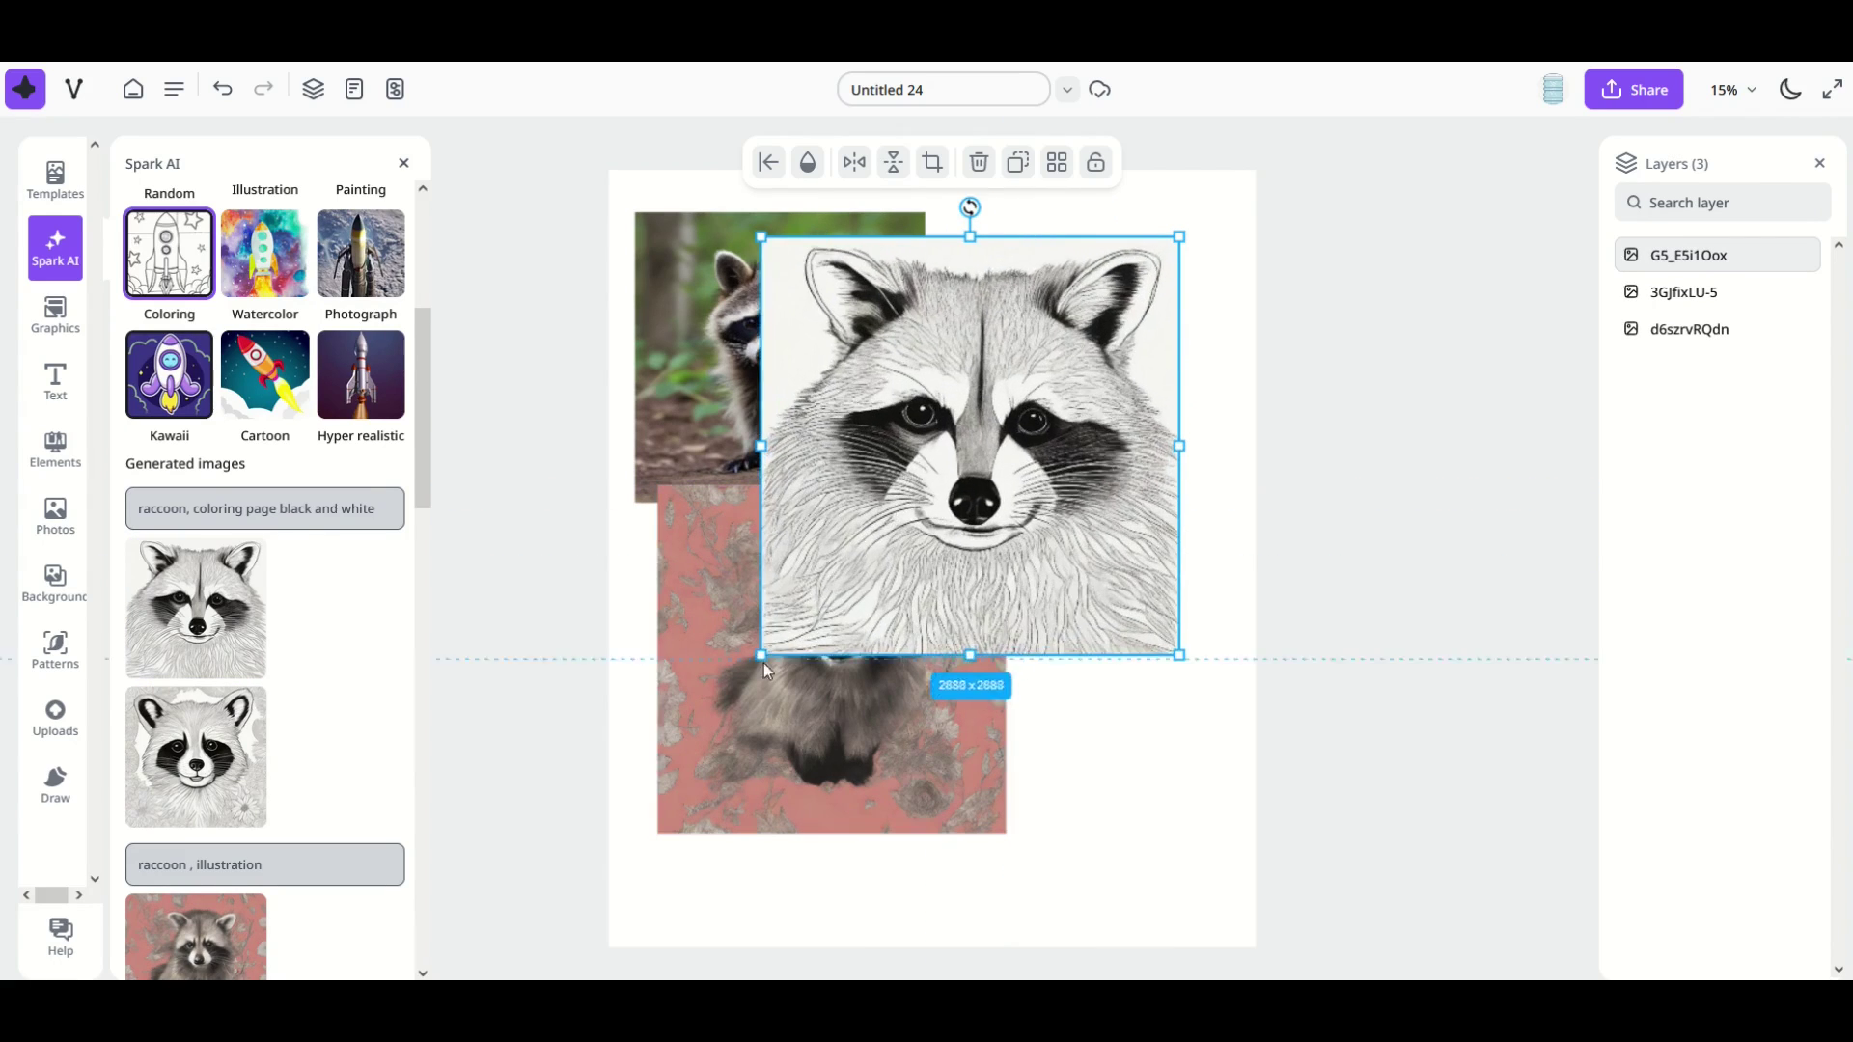
mouse_move(891, 514)
left_mouse_down()
mouse_move(947, 526)
mouse_move(927, 513)
left_mouse_up()
left_click(1071, 773)
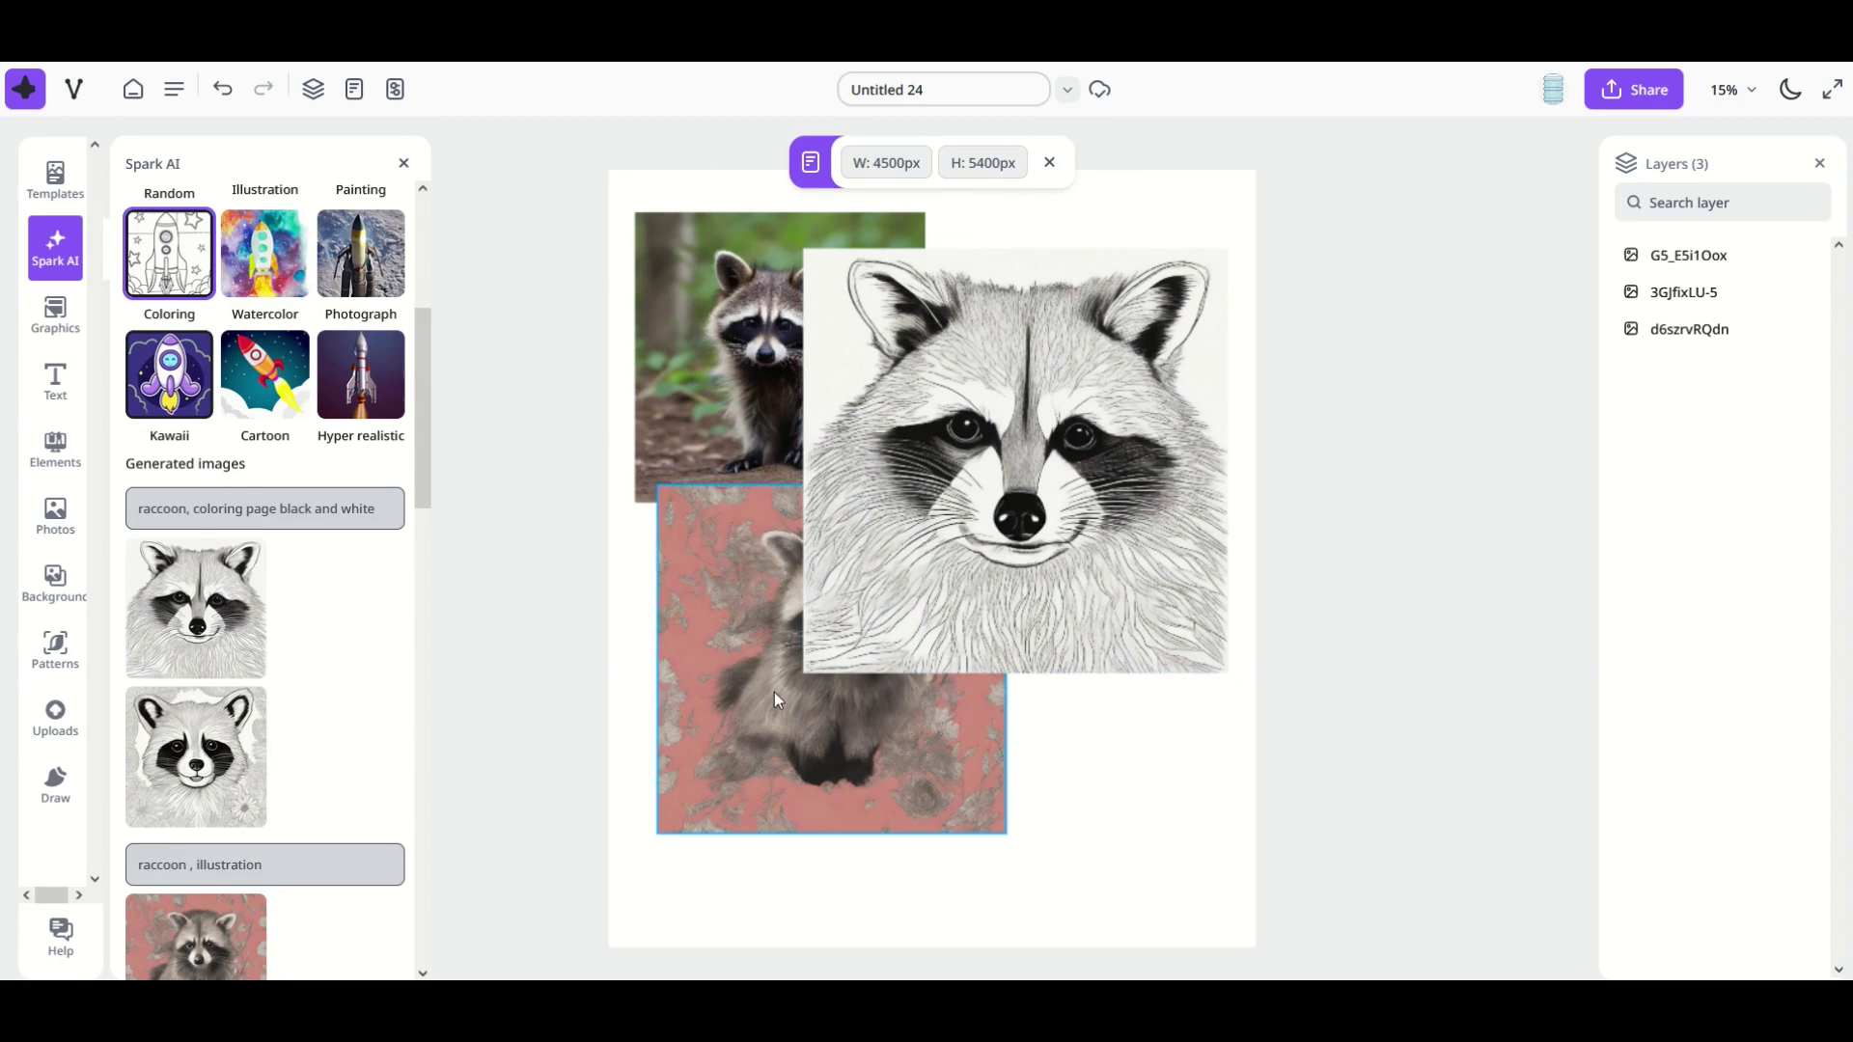
scroll(336, 512, "up", 2)
scroll(337, 513, "up", 3)
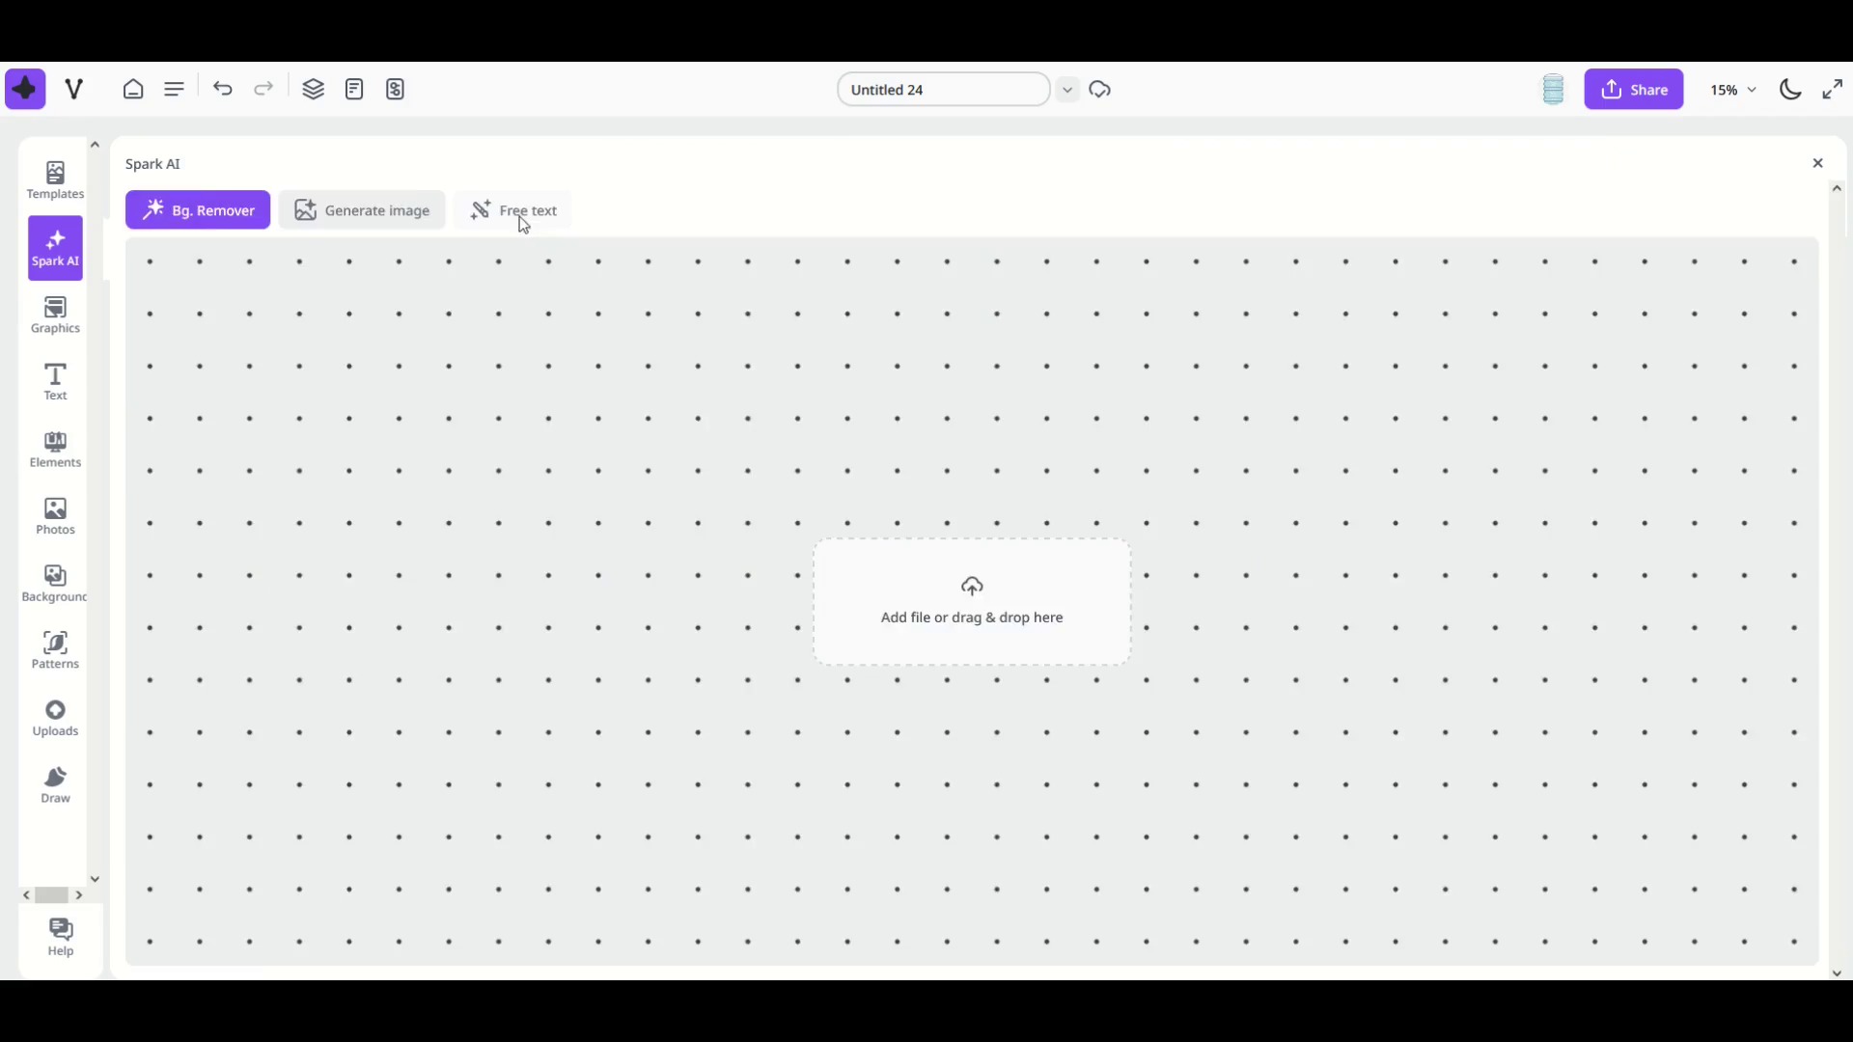
Use Free text mode and shuffle prompts until the Gothic castle-at-night prompt appears
left_click(522, 214)
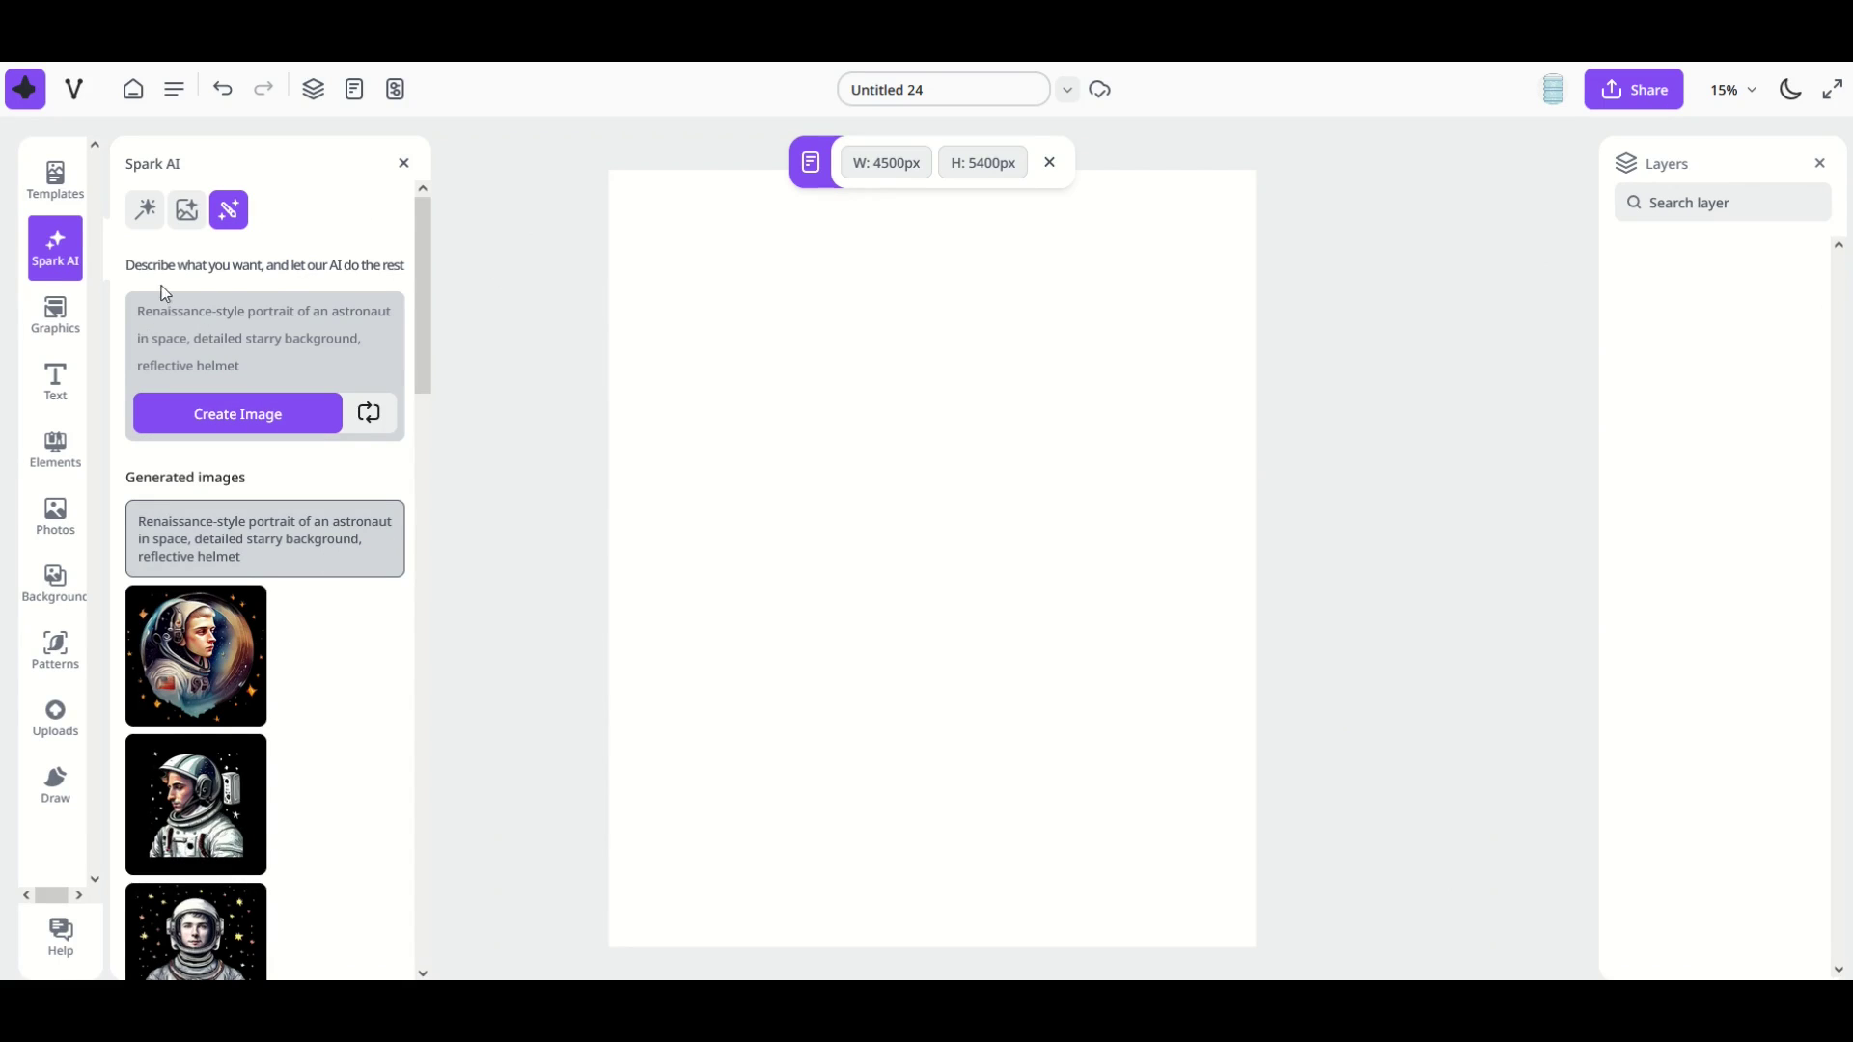
left_click(187, 213)
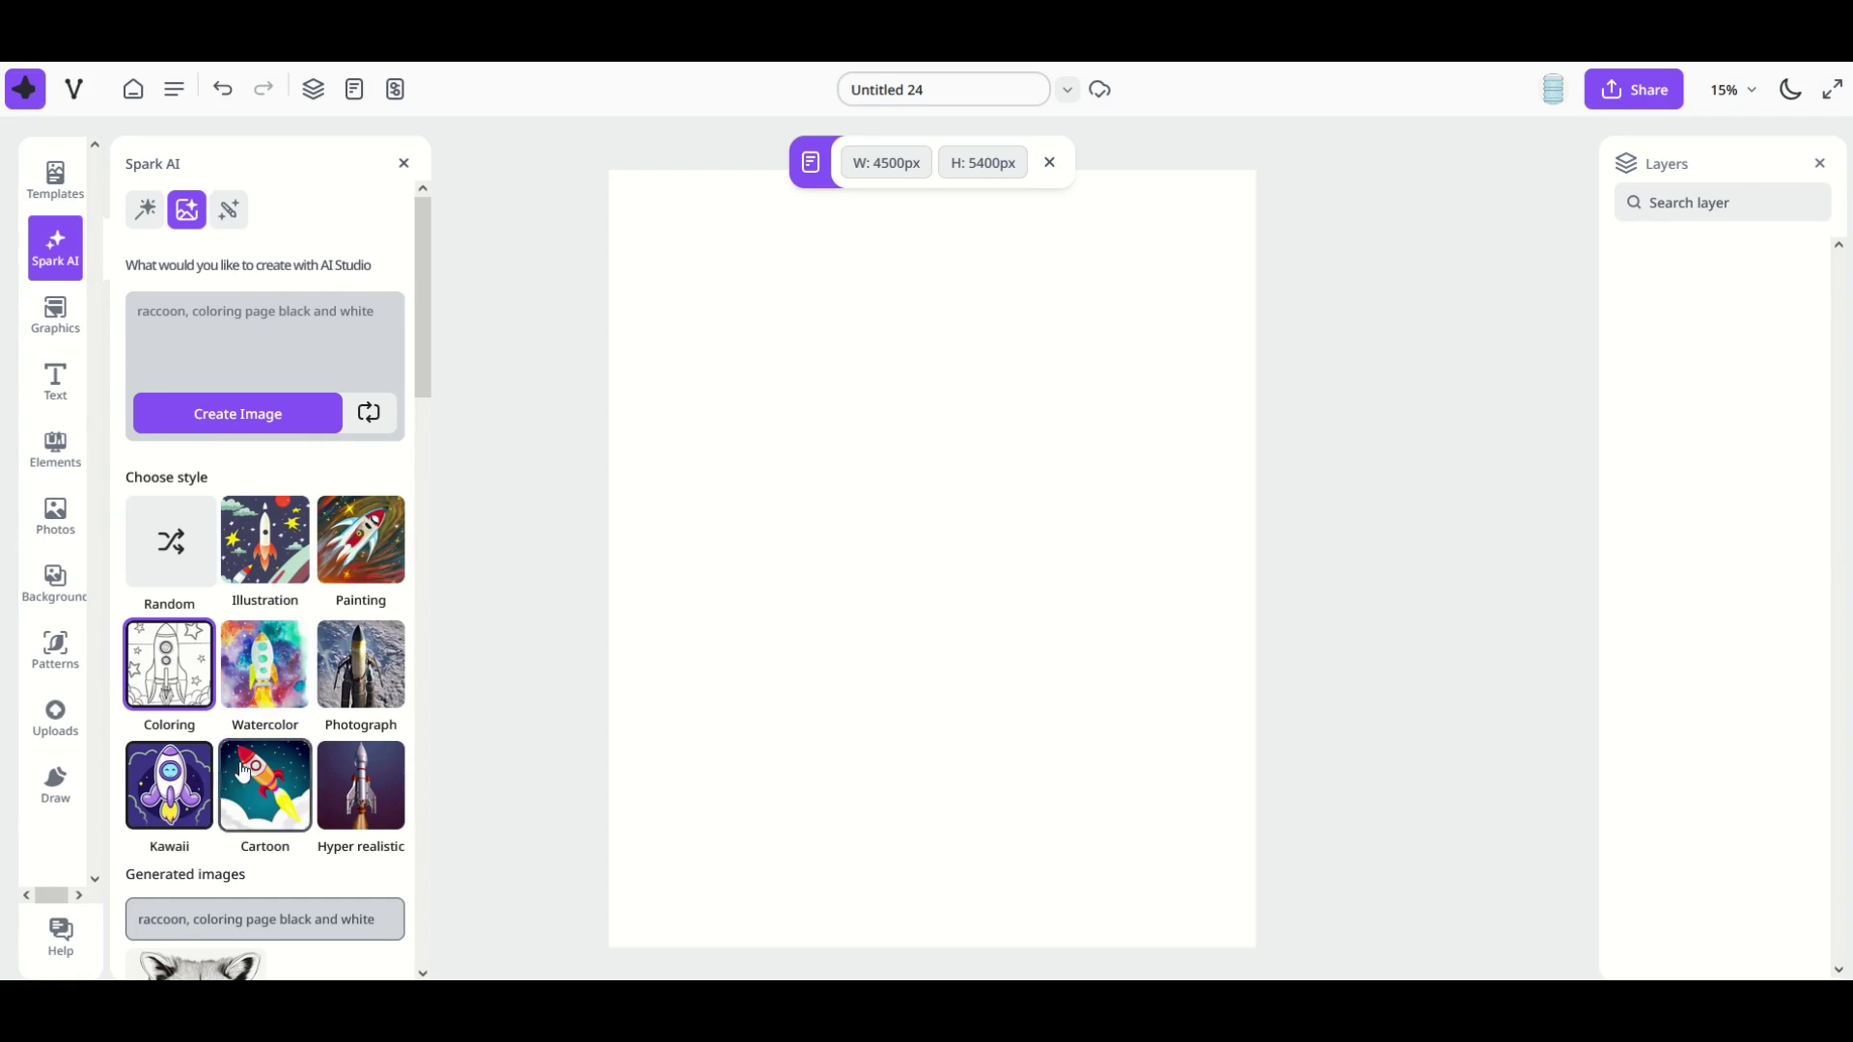
left_click(230, 222)
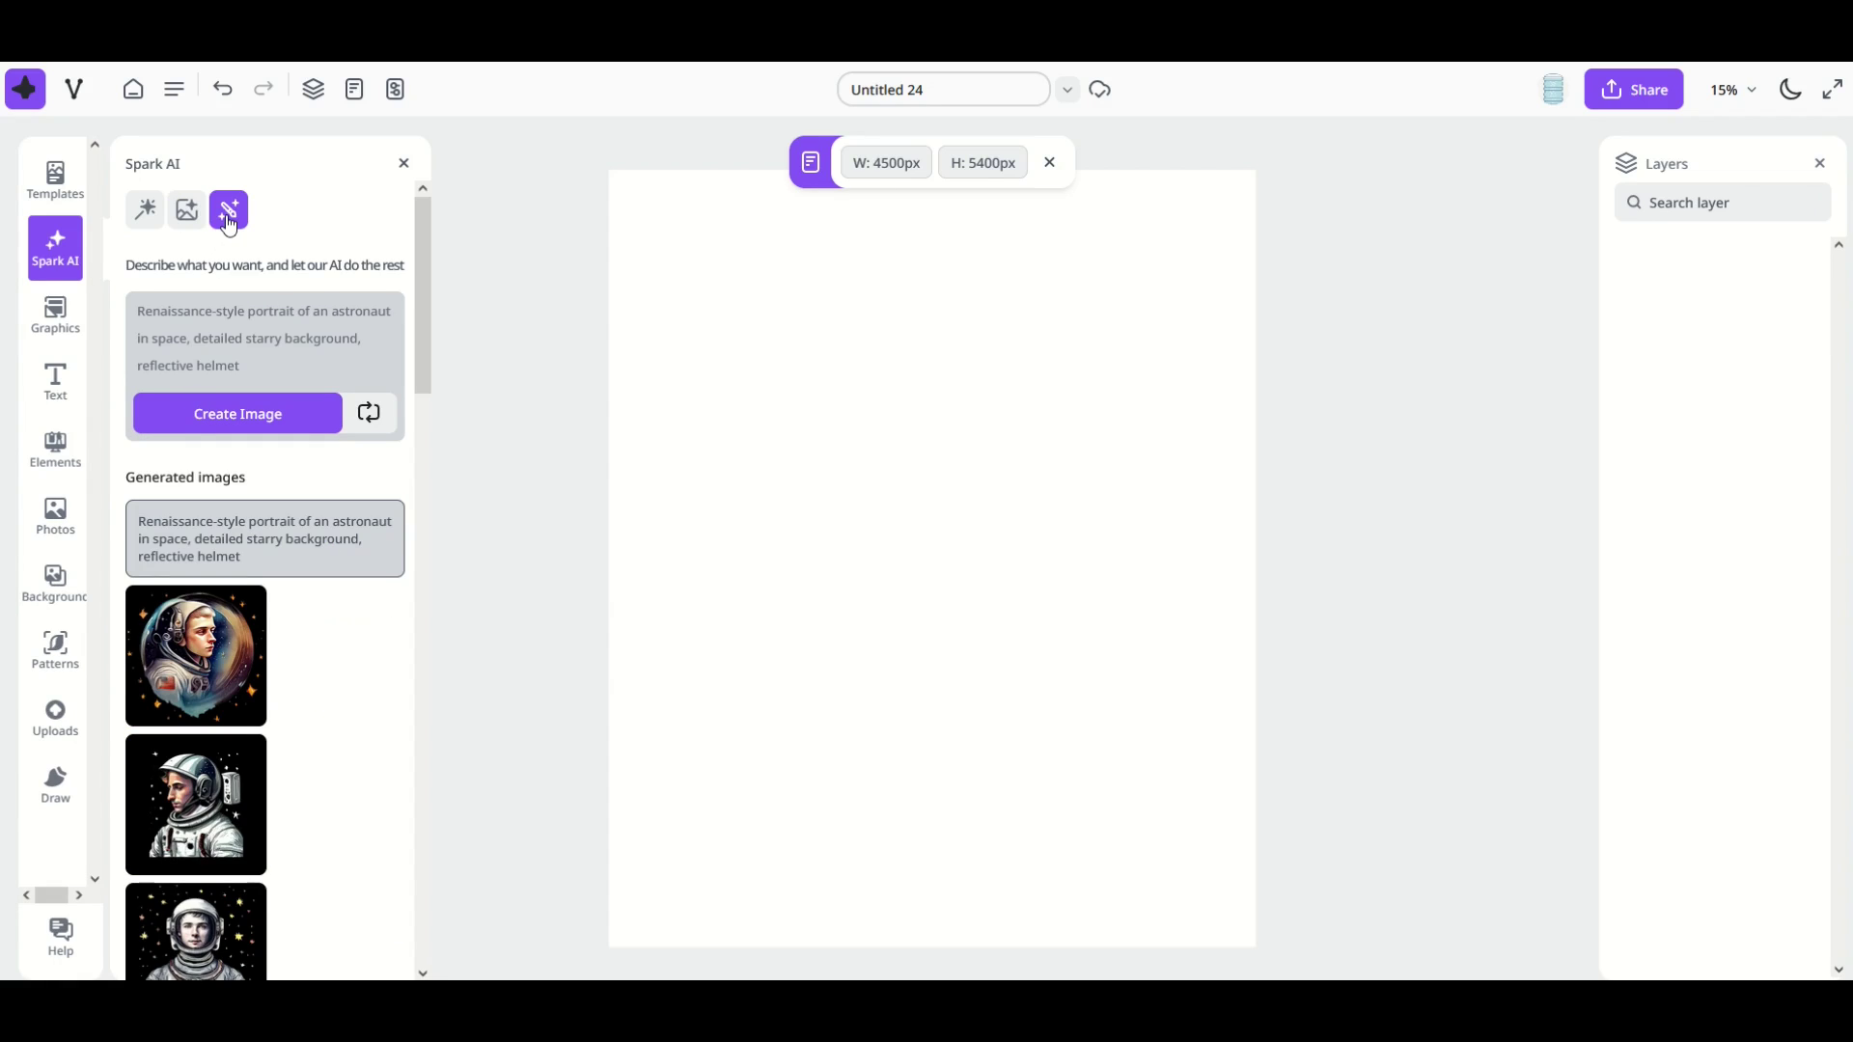
left_click(369, 415)
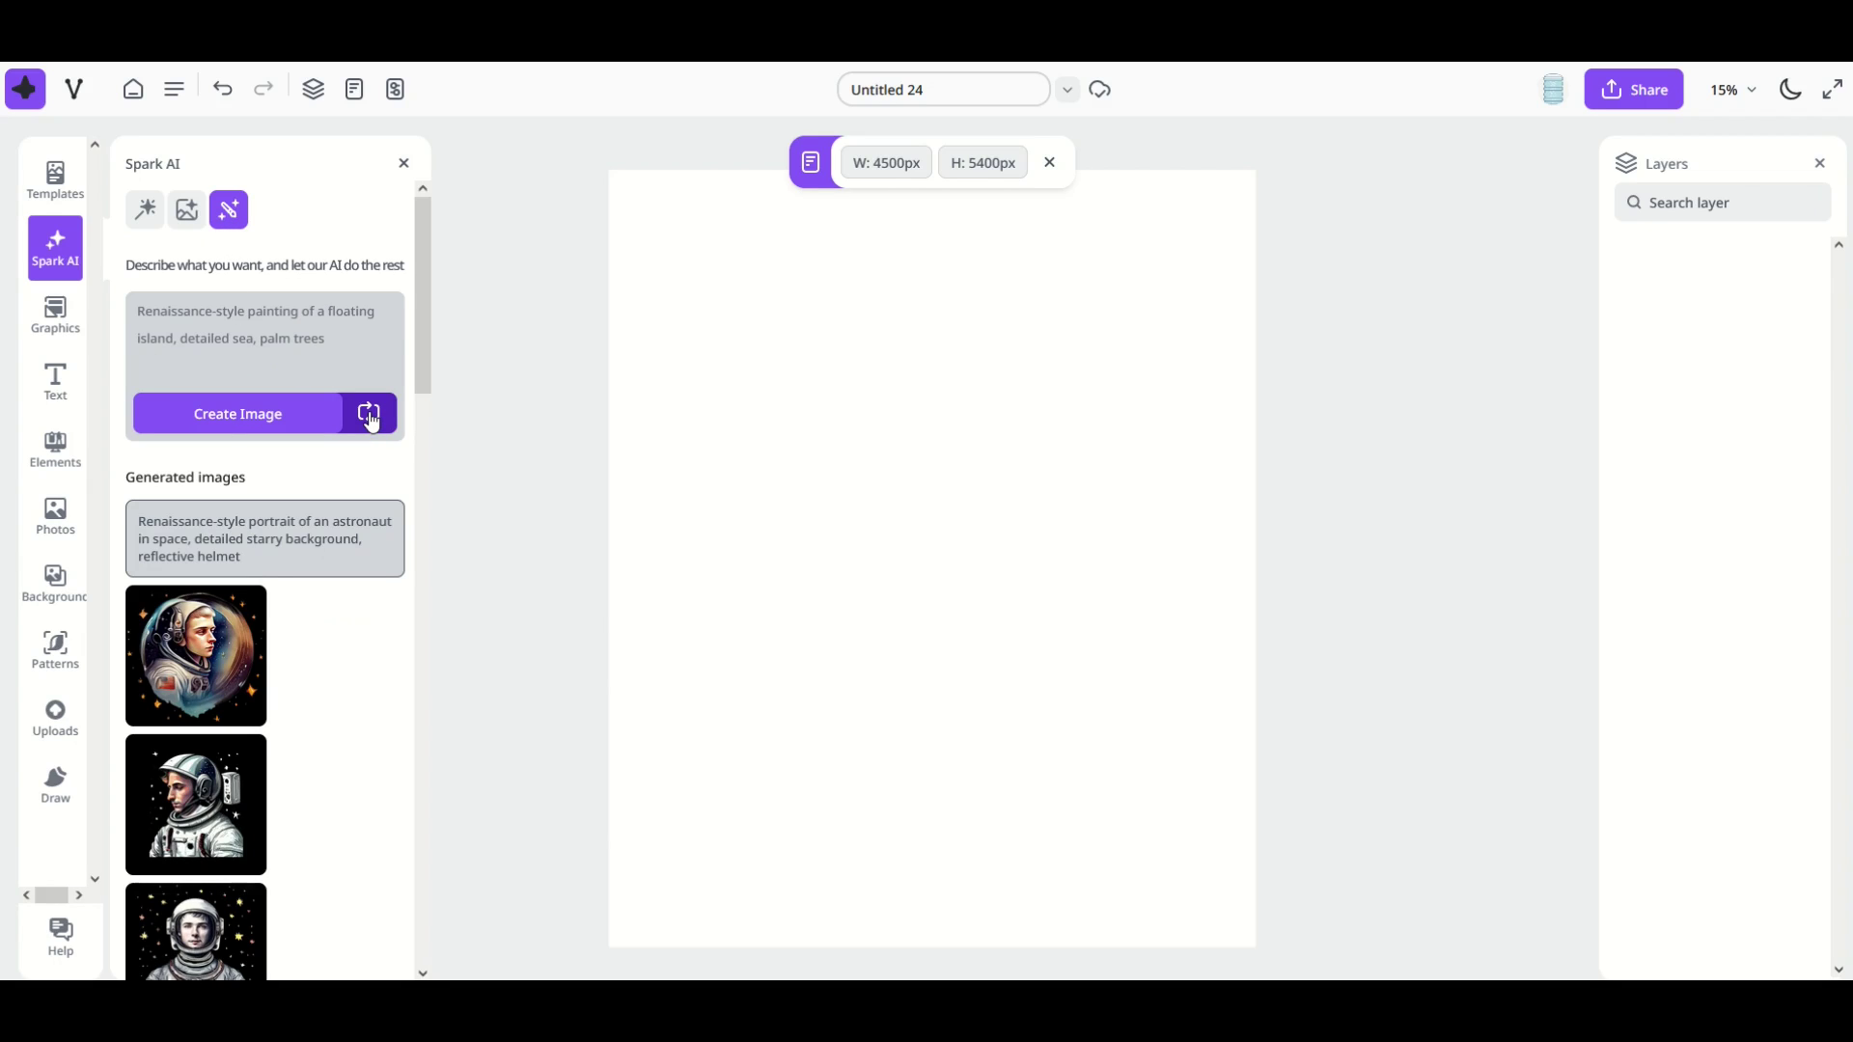
left_click(369, 415)
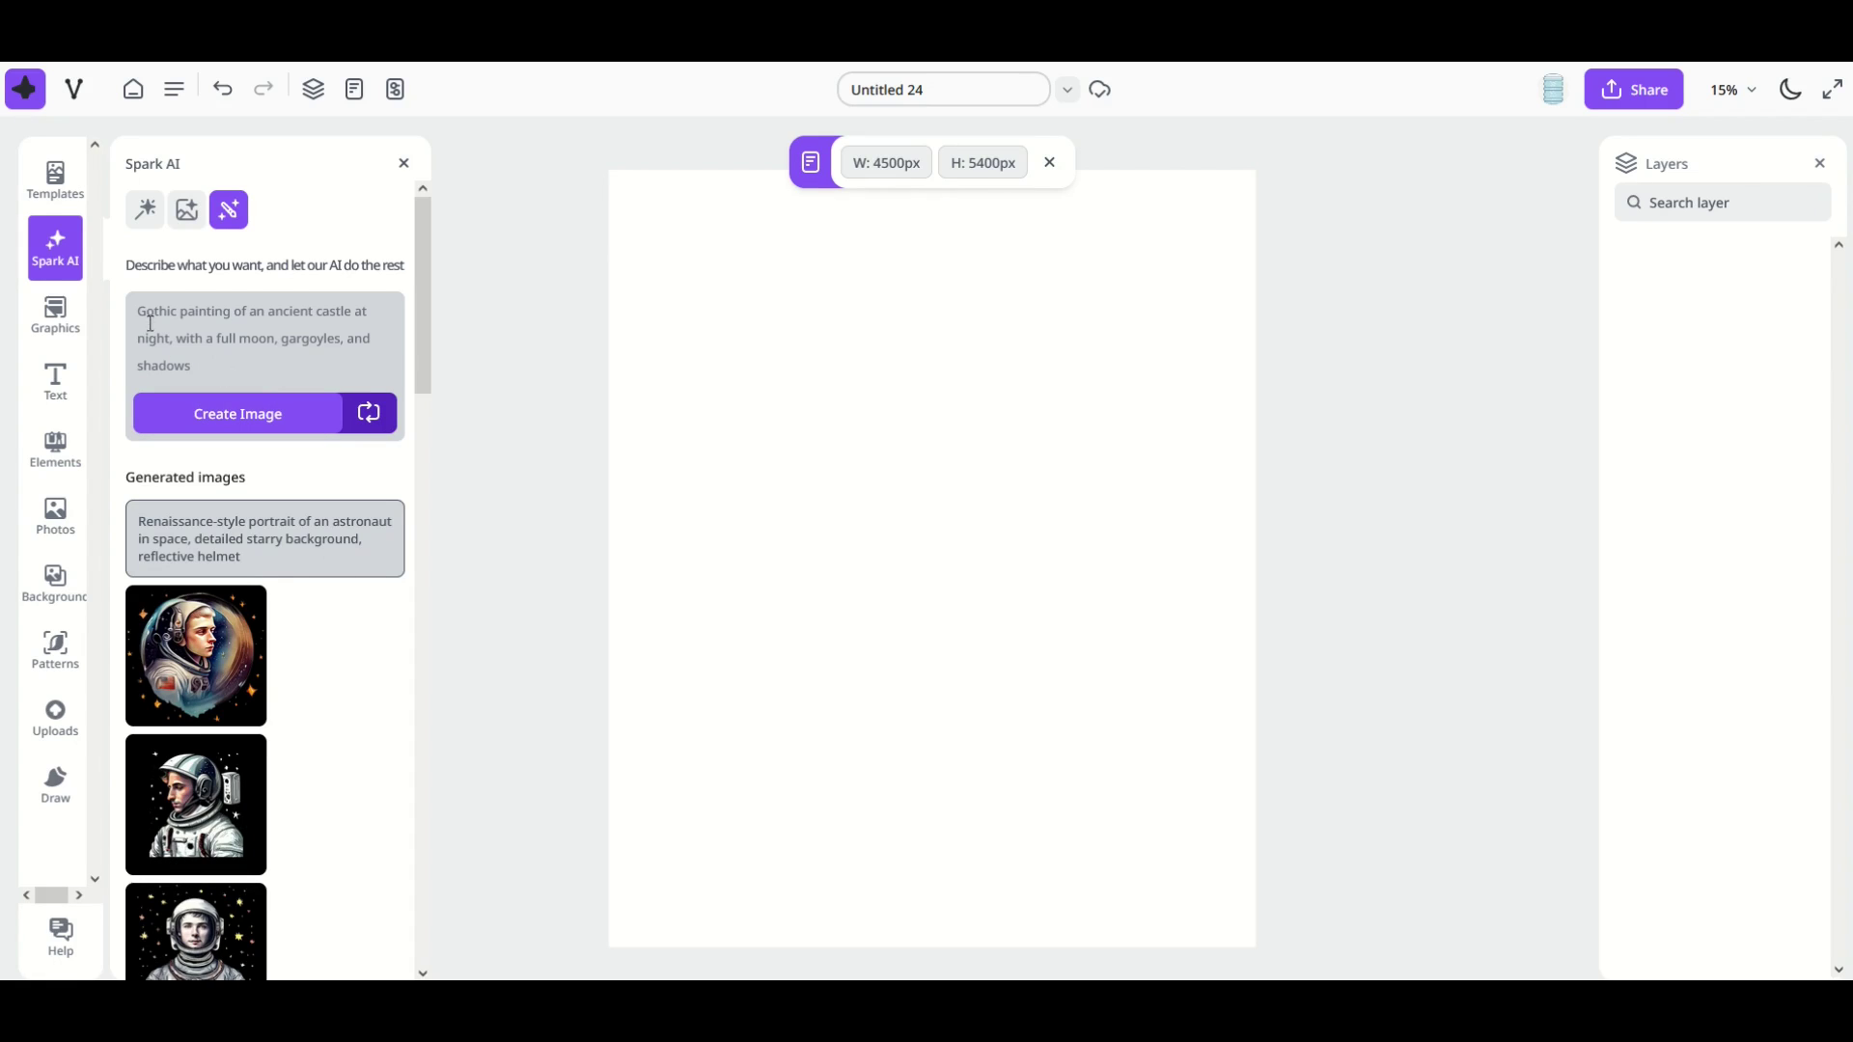
Generate the Gothic castle images and place the first one, enlarged, at the page's top-left
left_click(249, 415)
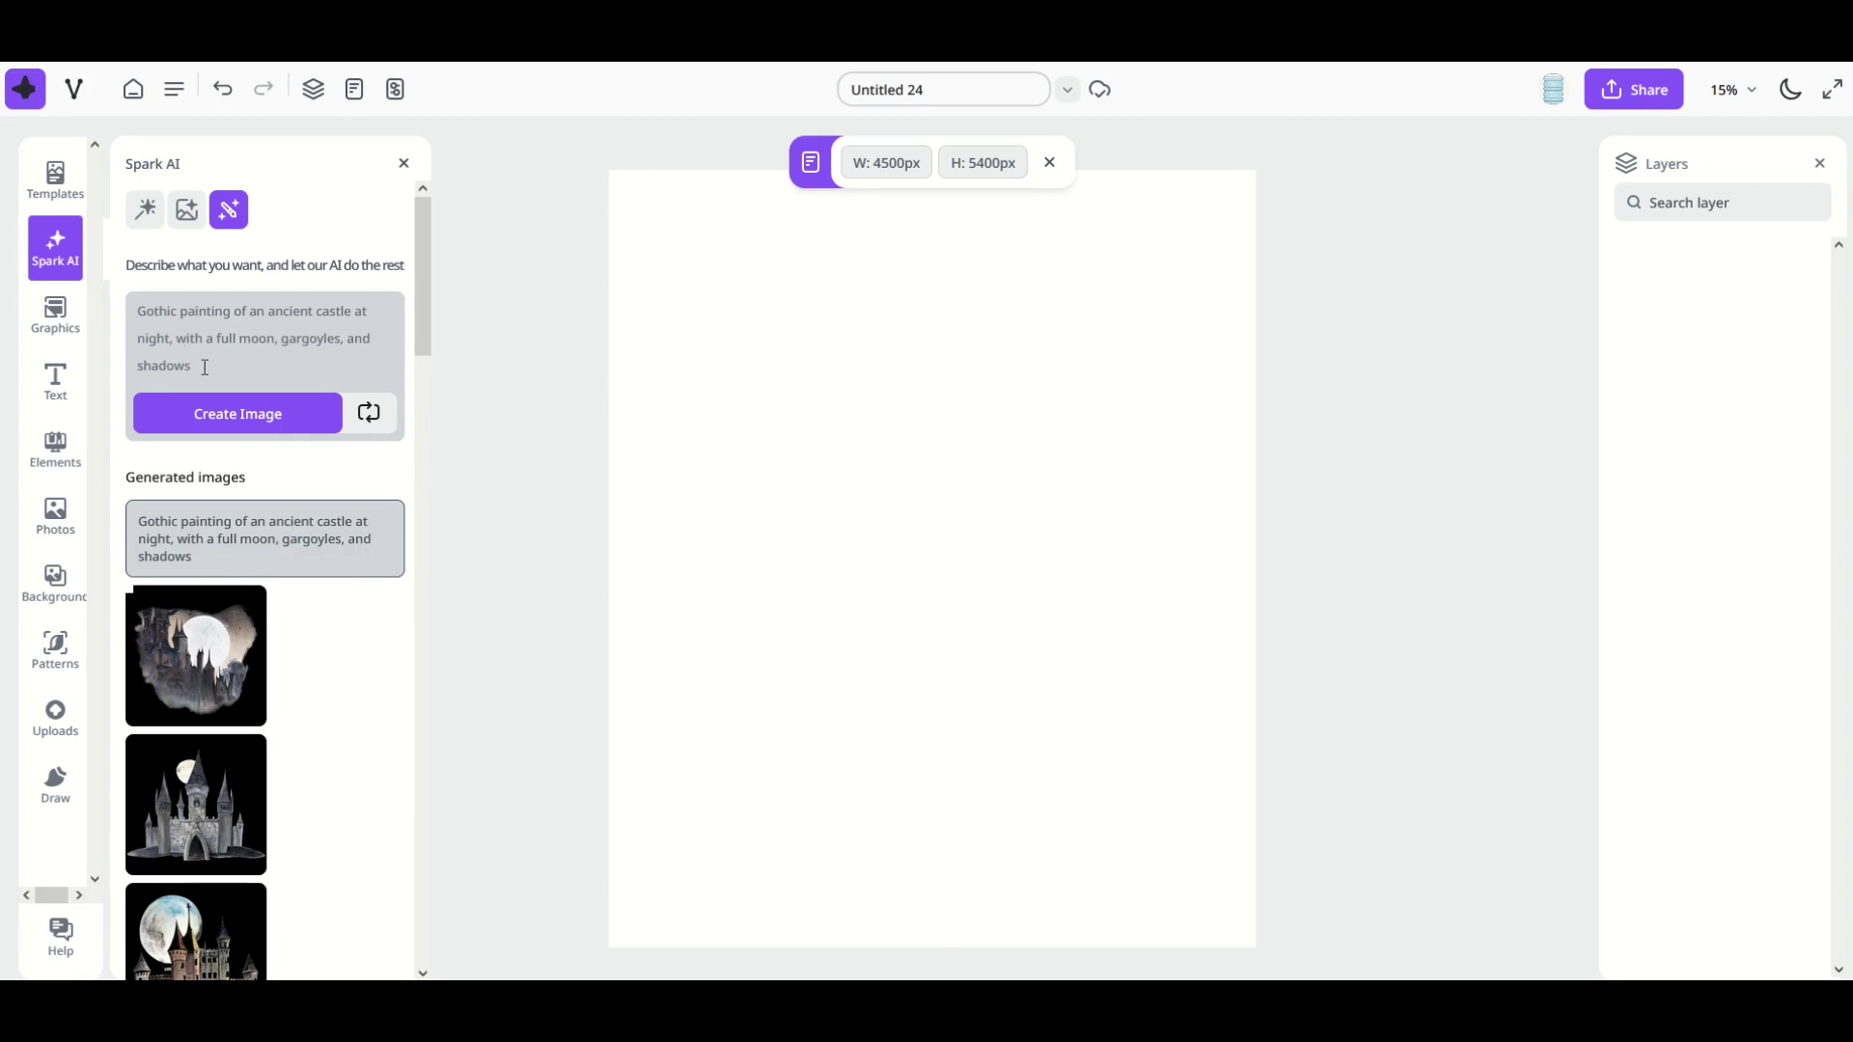
left_click(201, 651)
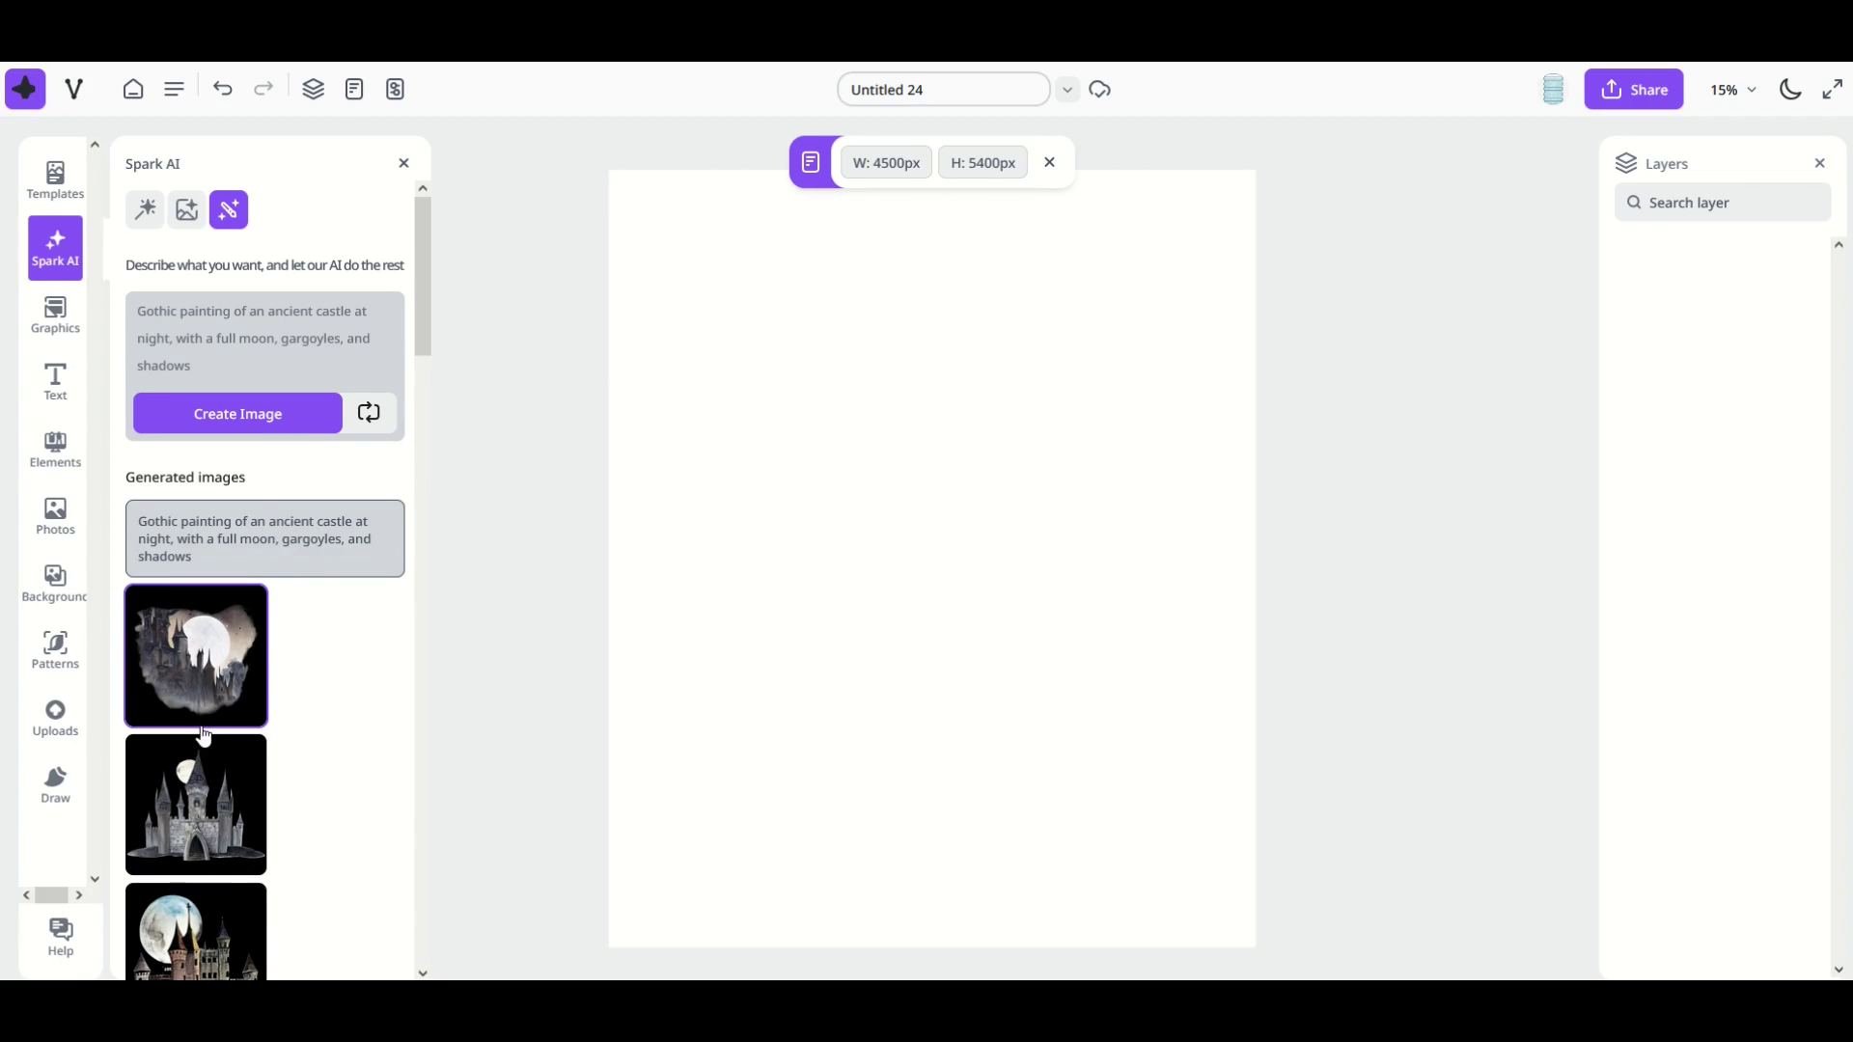
left_click_drag(883, 584, 972, 633)
left_click_drag(852, 518, 815, 480)
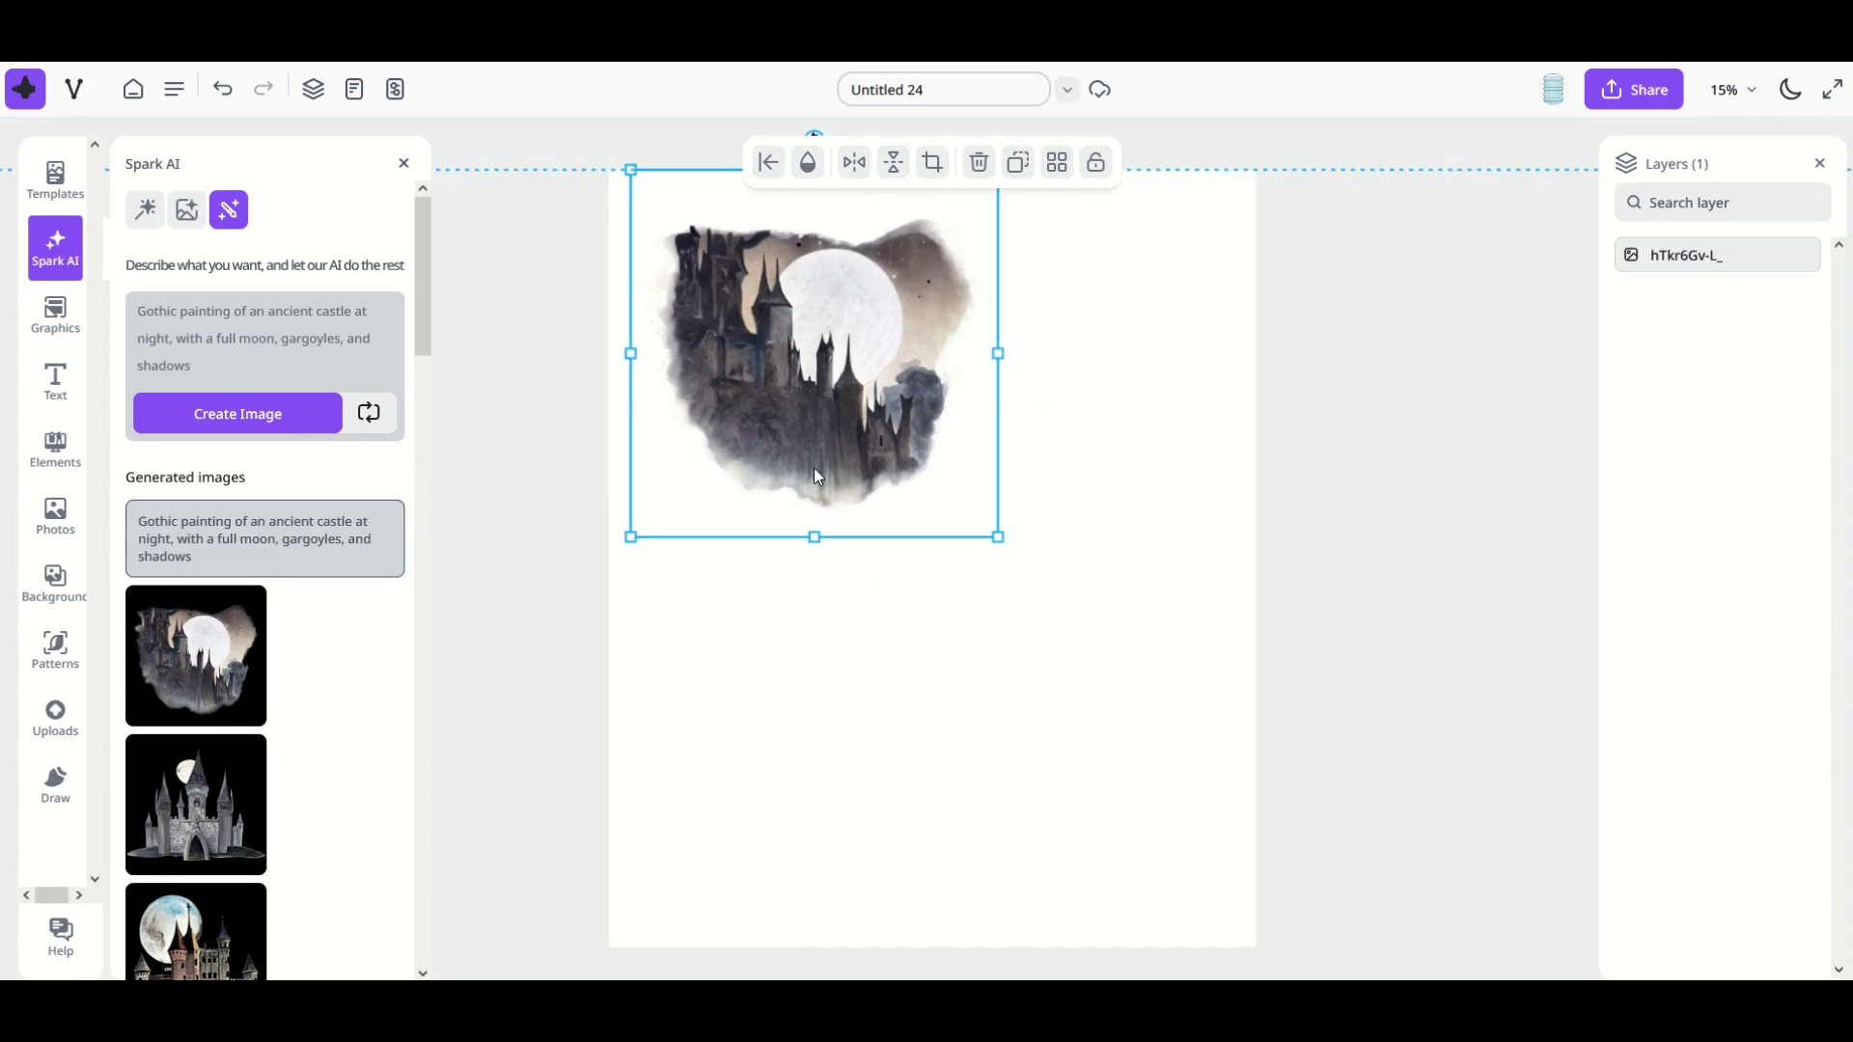
Add the orange full-moon castle, enlarge it, and move it lower on the page
scroll(332, 726, "down", 4)
scroll(315, 734, "up", 1)
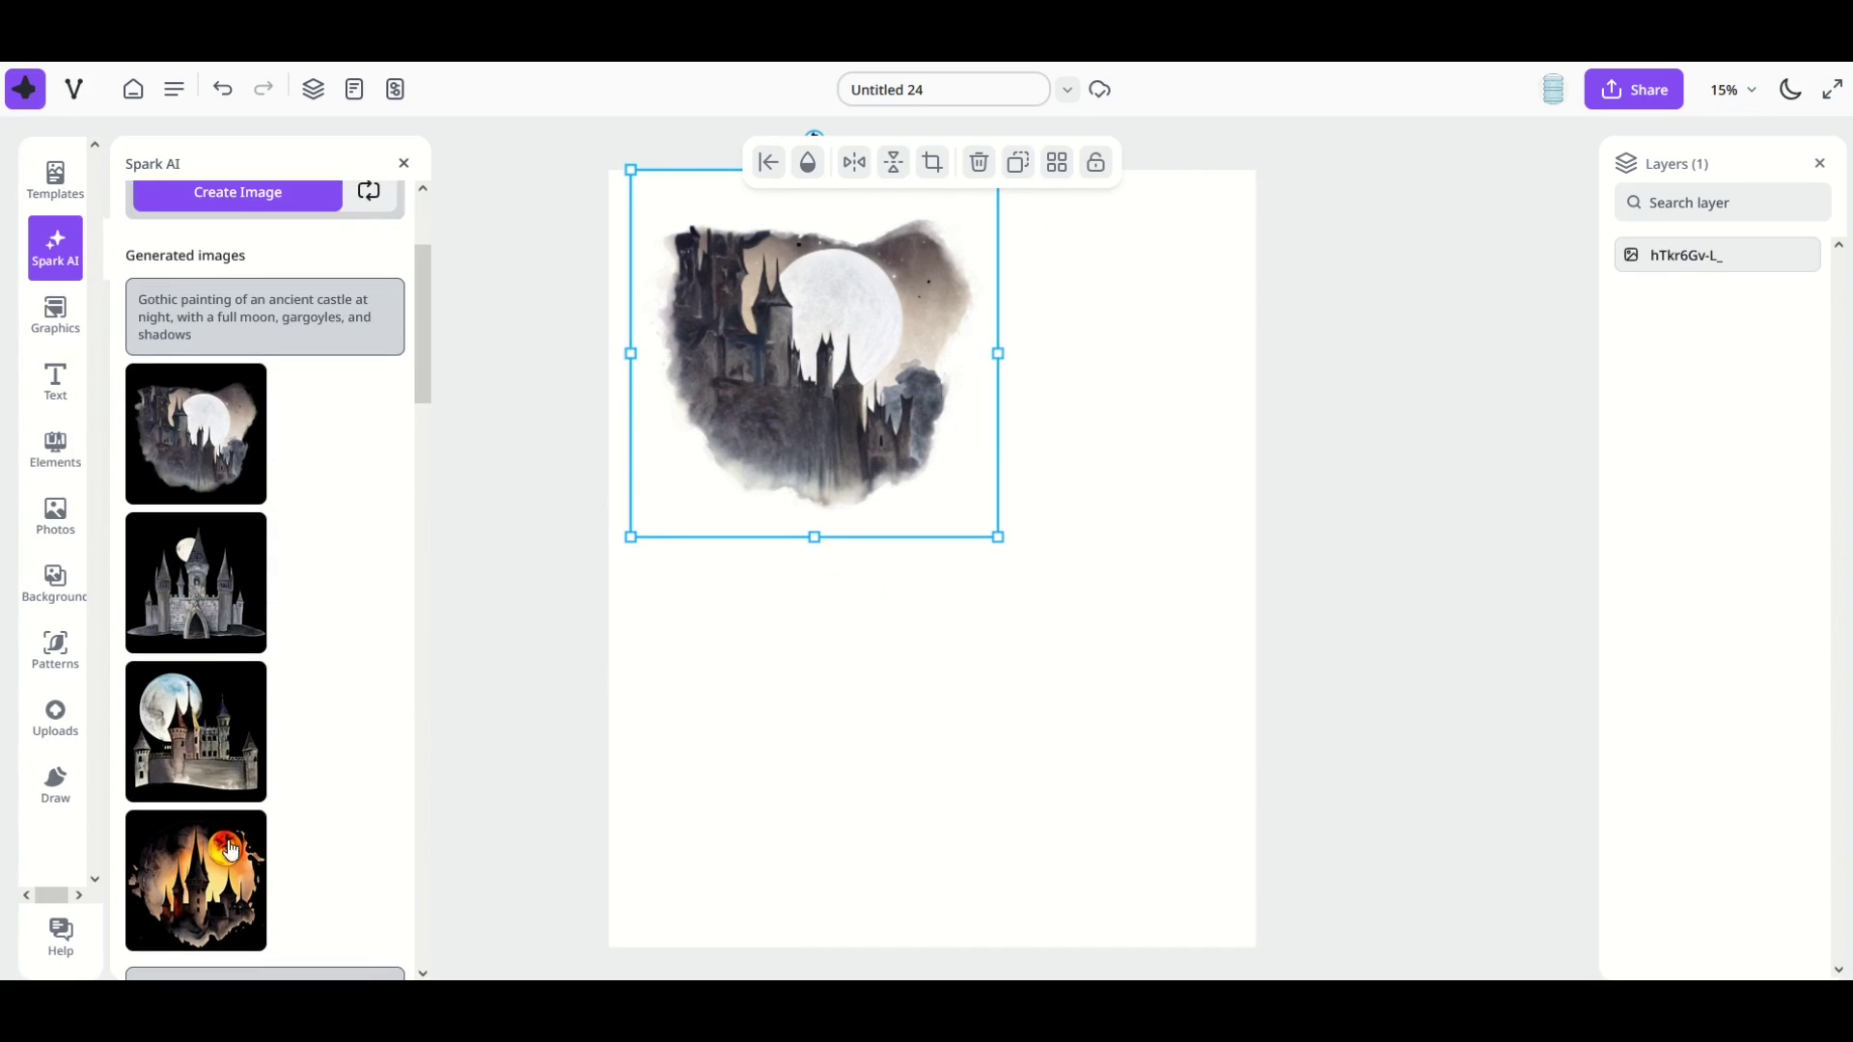
left_click(183, 895)
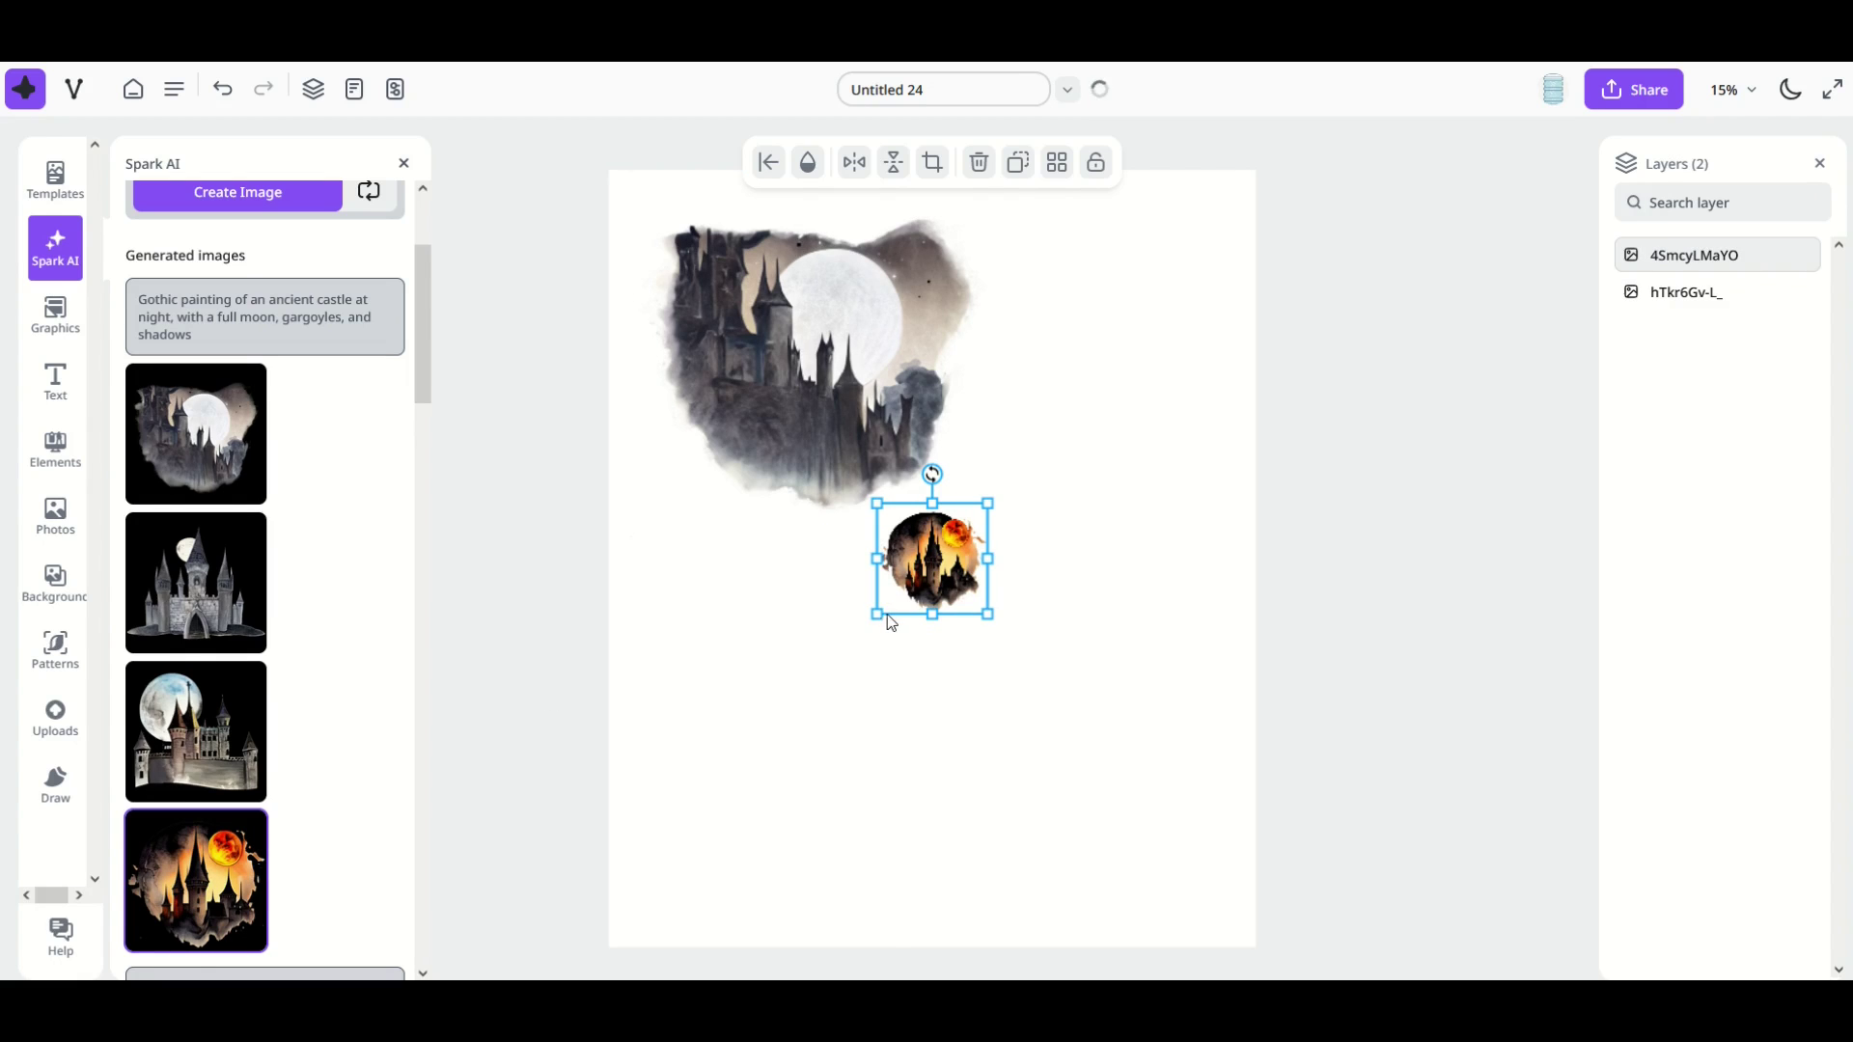
left_click_drag(876, 619, 646, 914)
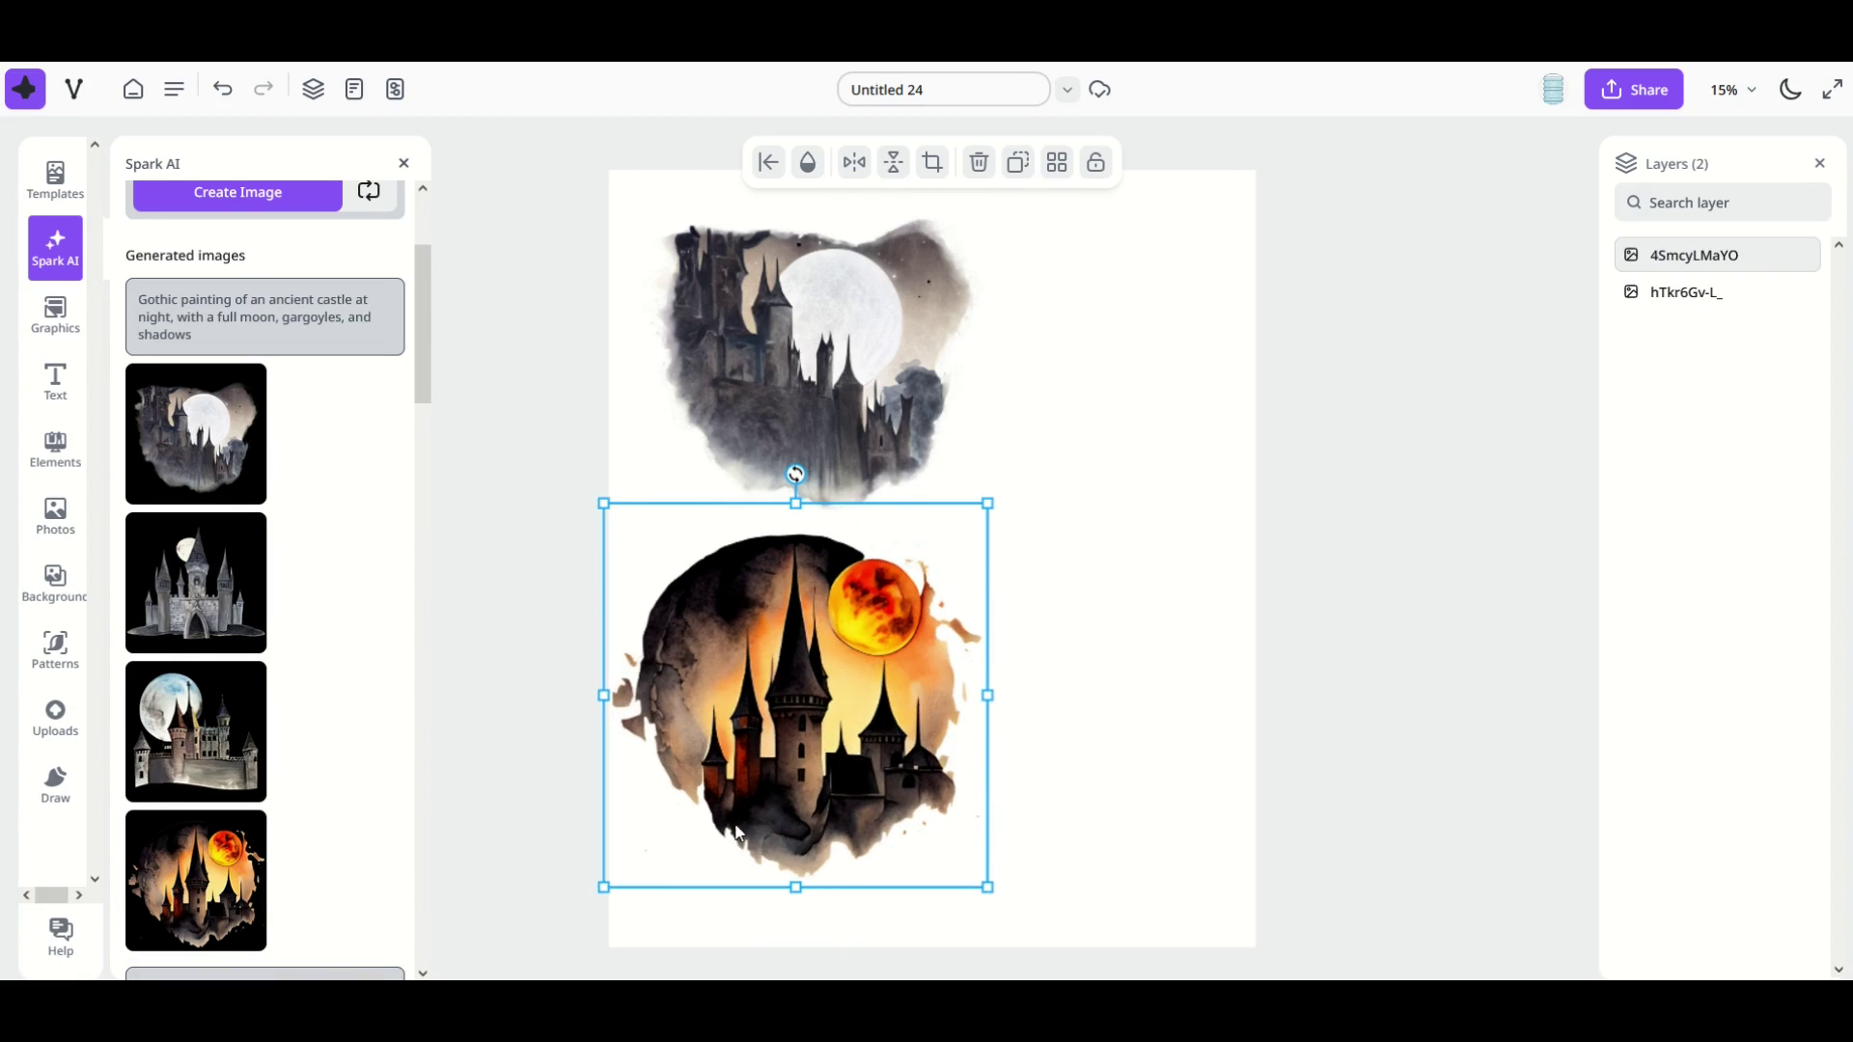
left_click_drag(812, 779, 1042, 816)
left_click(793, 772)
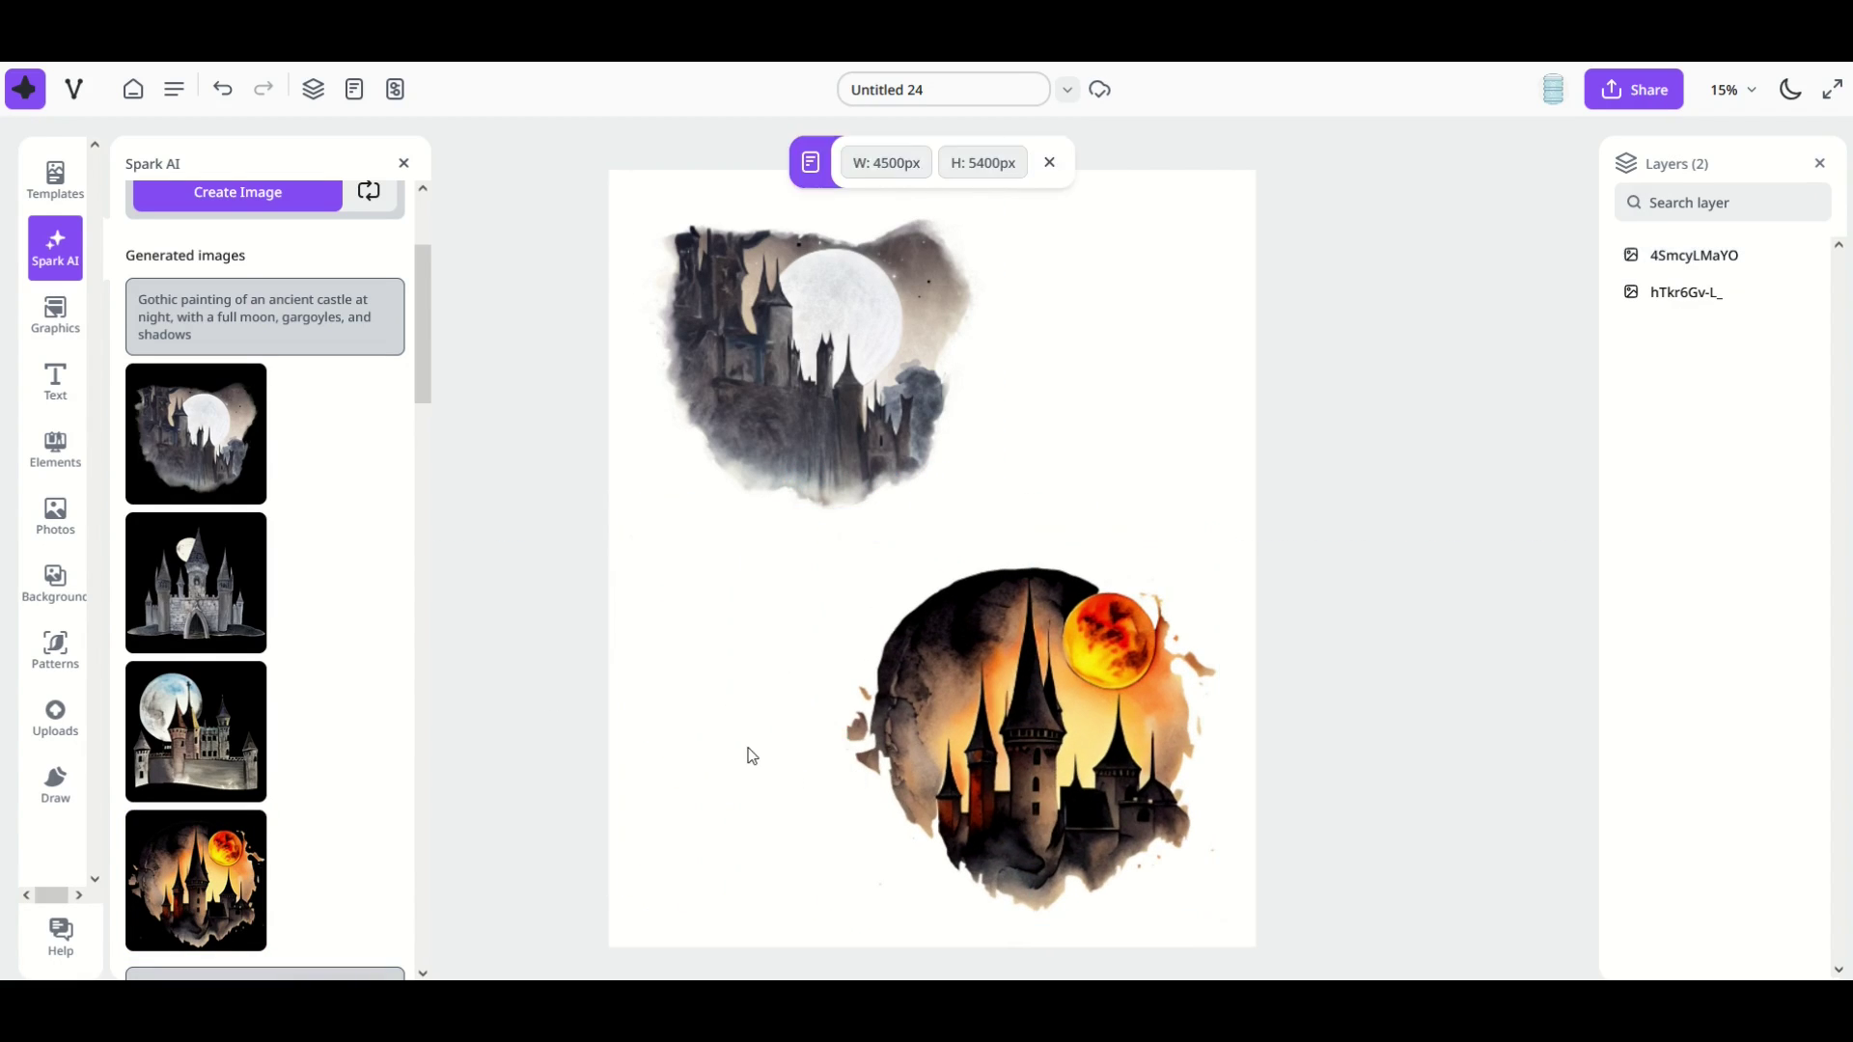
Add the grey stone castle at the top-right beside the first image
scroll(241, 531, "up", 3)
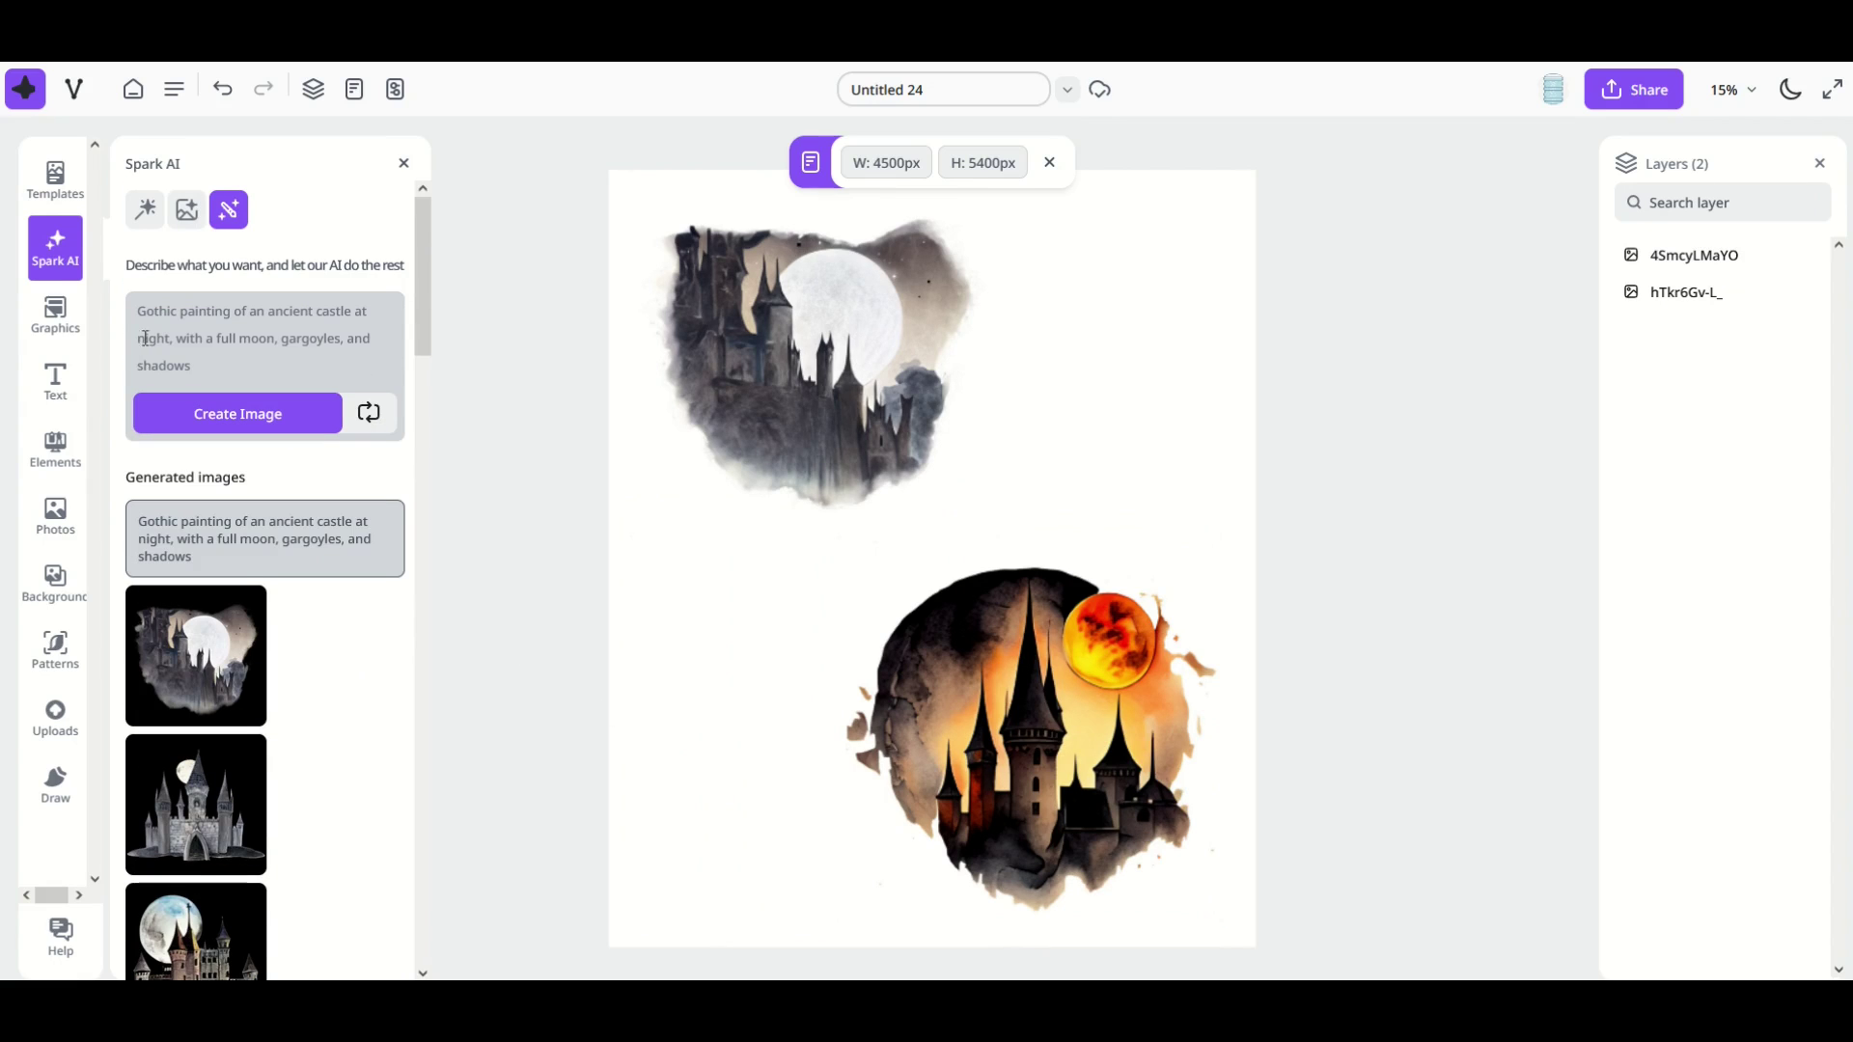
scroll(270, 345, "down", 1)
left_click(184, 719)
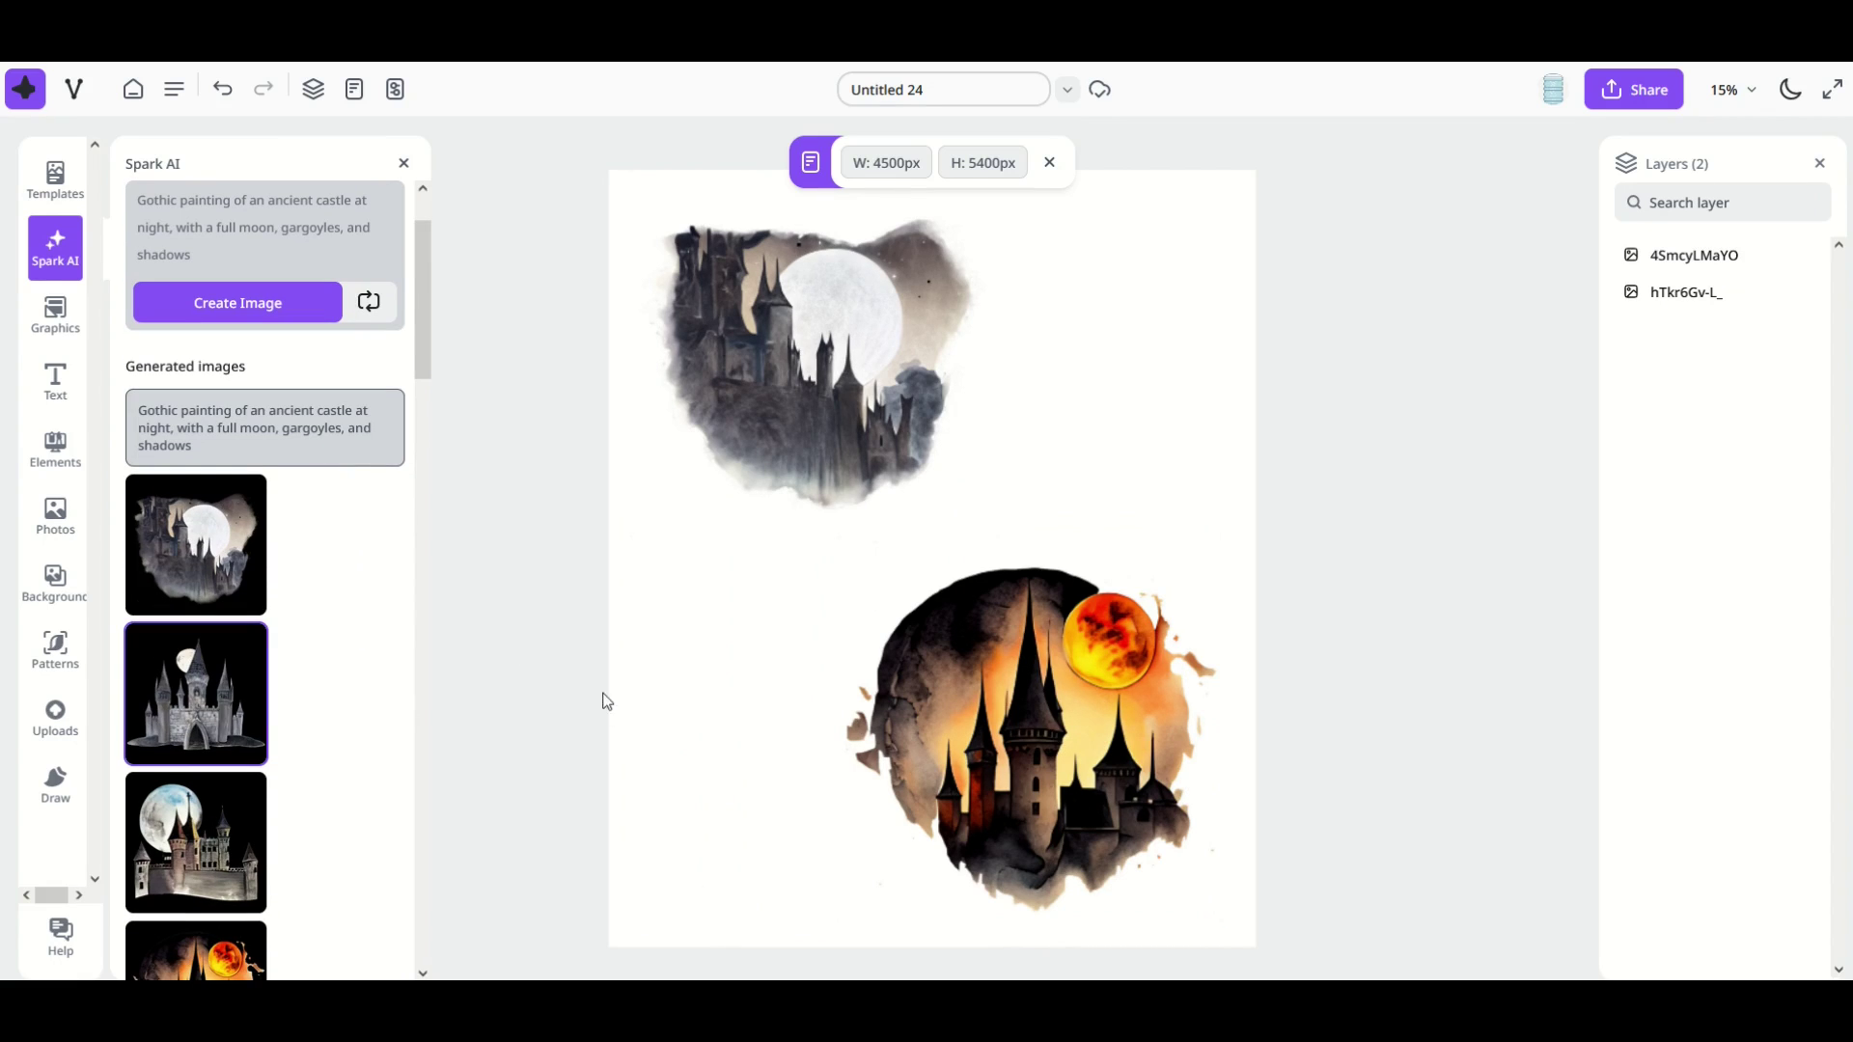
left_click_drag(907, 599, 811, 629)
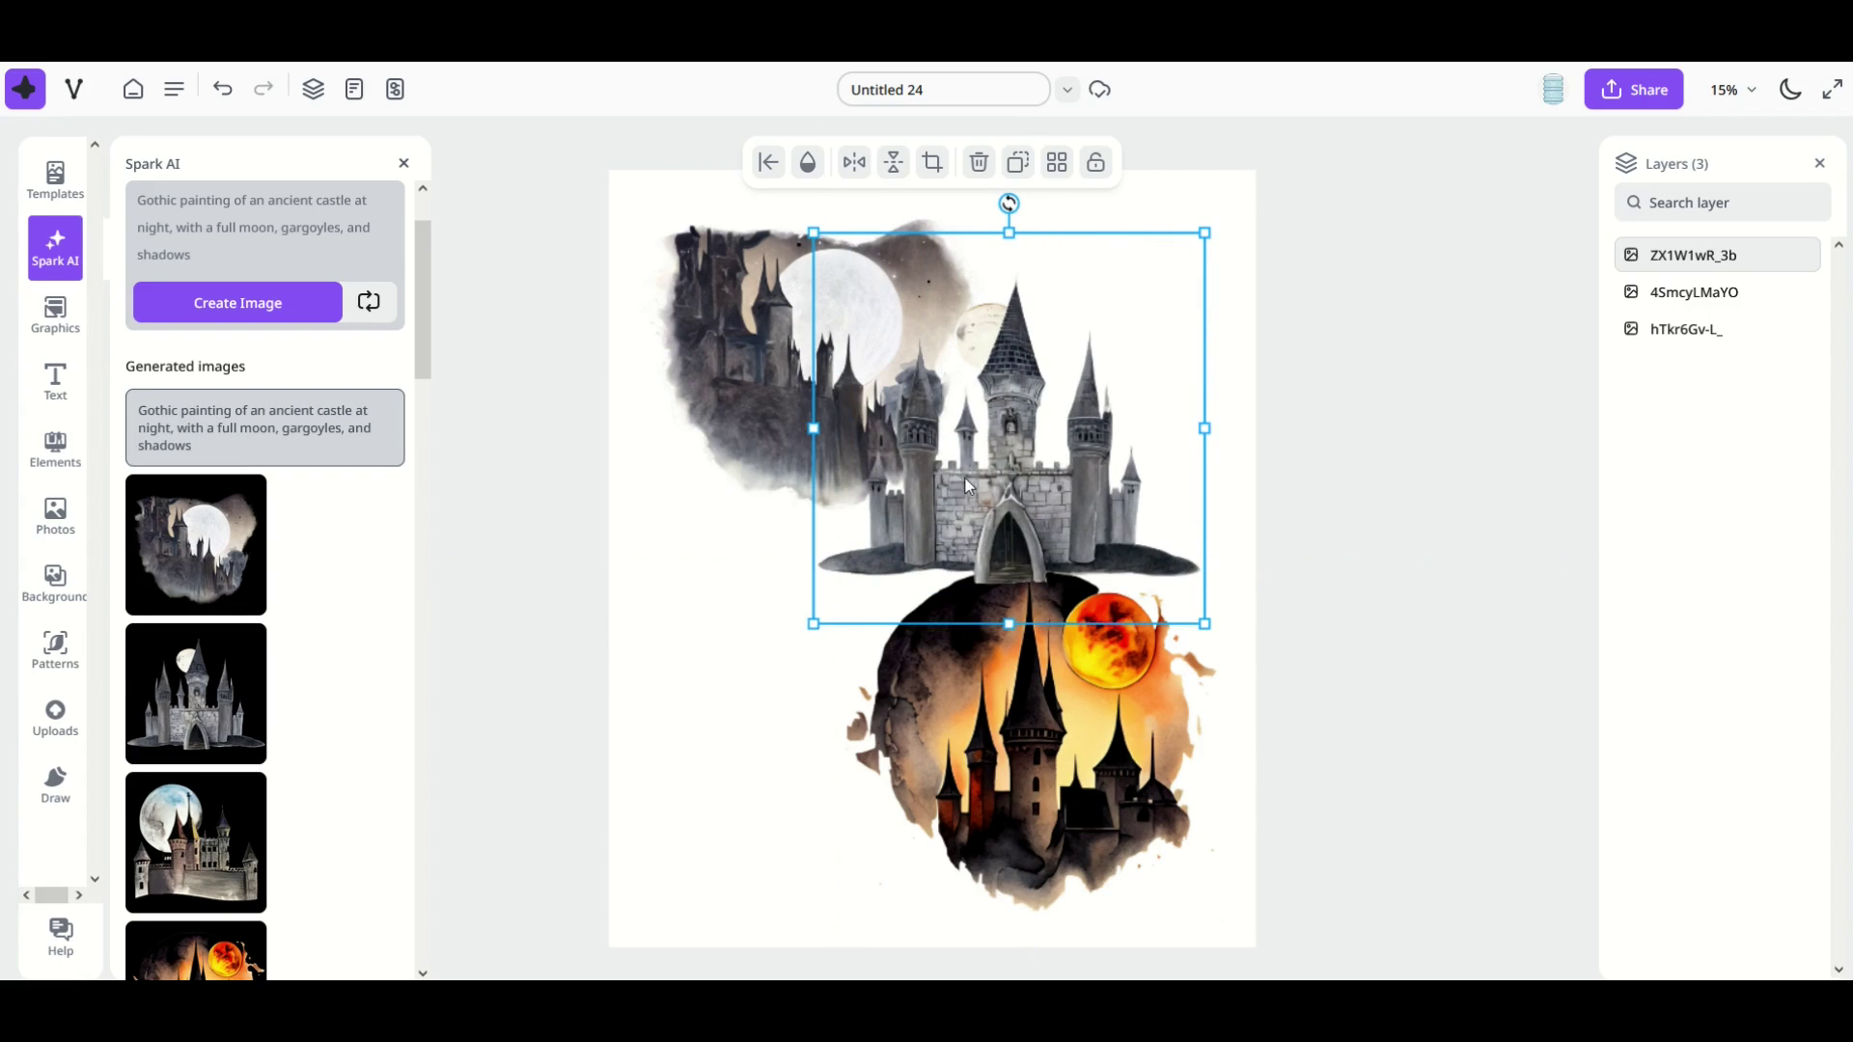
left_click_drag(992, 460, 1036, 436)
Add the blue-moon castle, enlarge it, and place it at the lower left
scroll(273, 736, "down", 1)
left_click_drag(261, 735, 506, 889)
left_click_drag(652, 778, 755, 817)
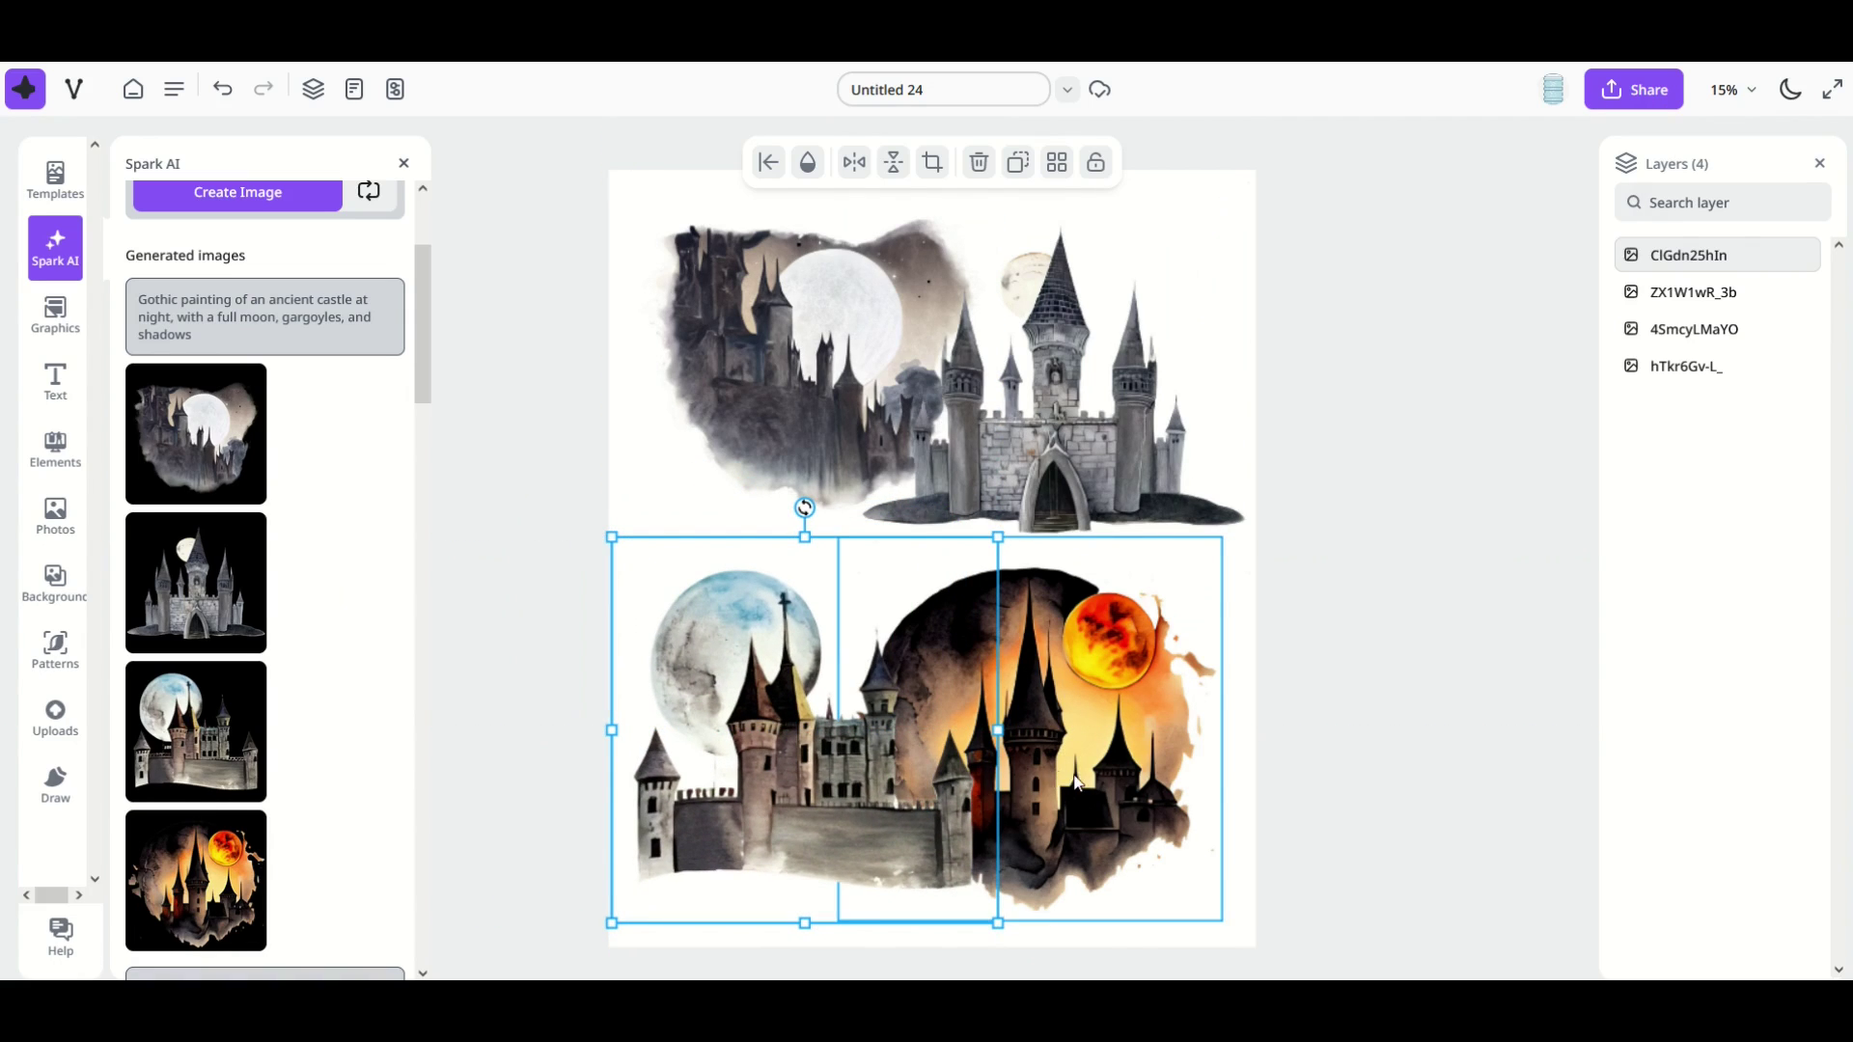
left_click_drag(1074, 778, 1107, 789)
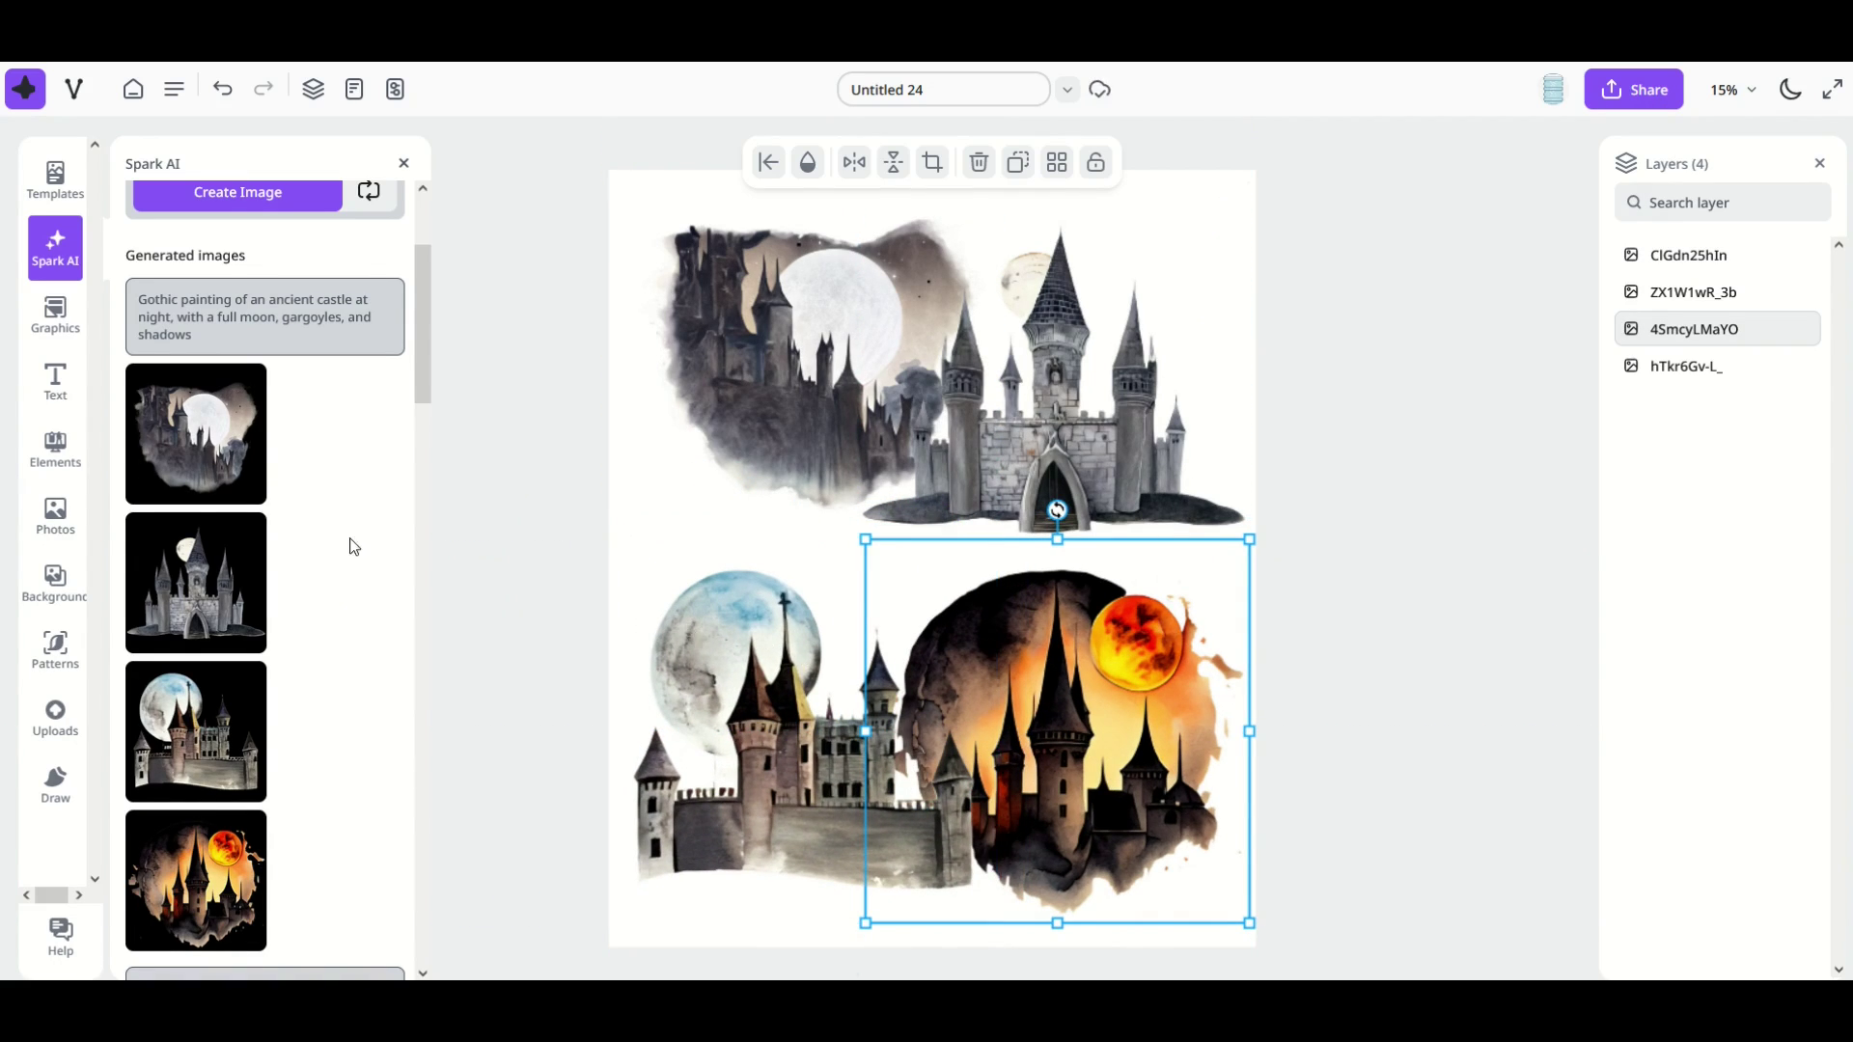
scroll(210, 436, "up", 2)
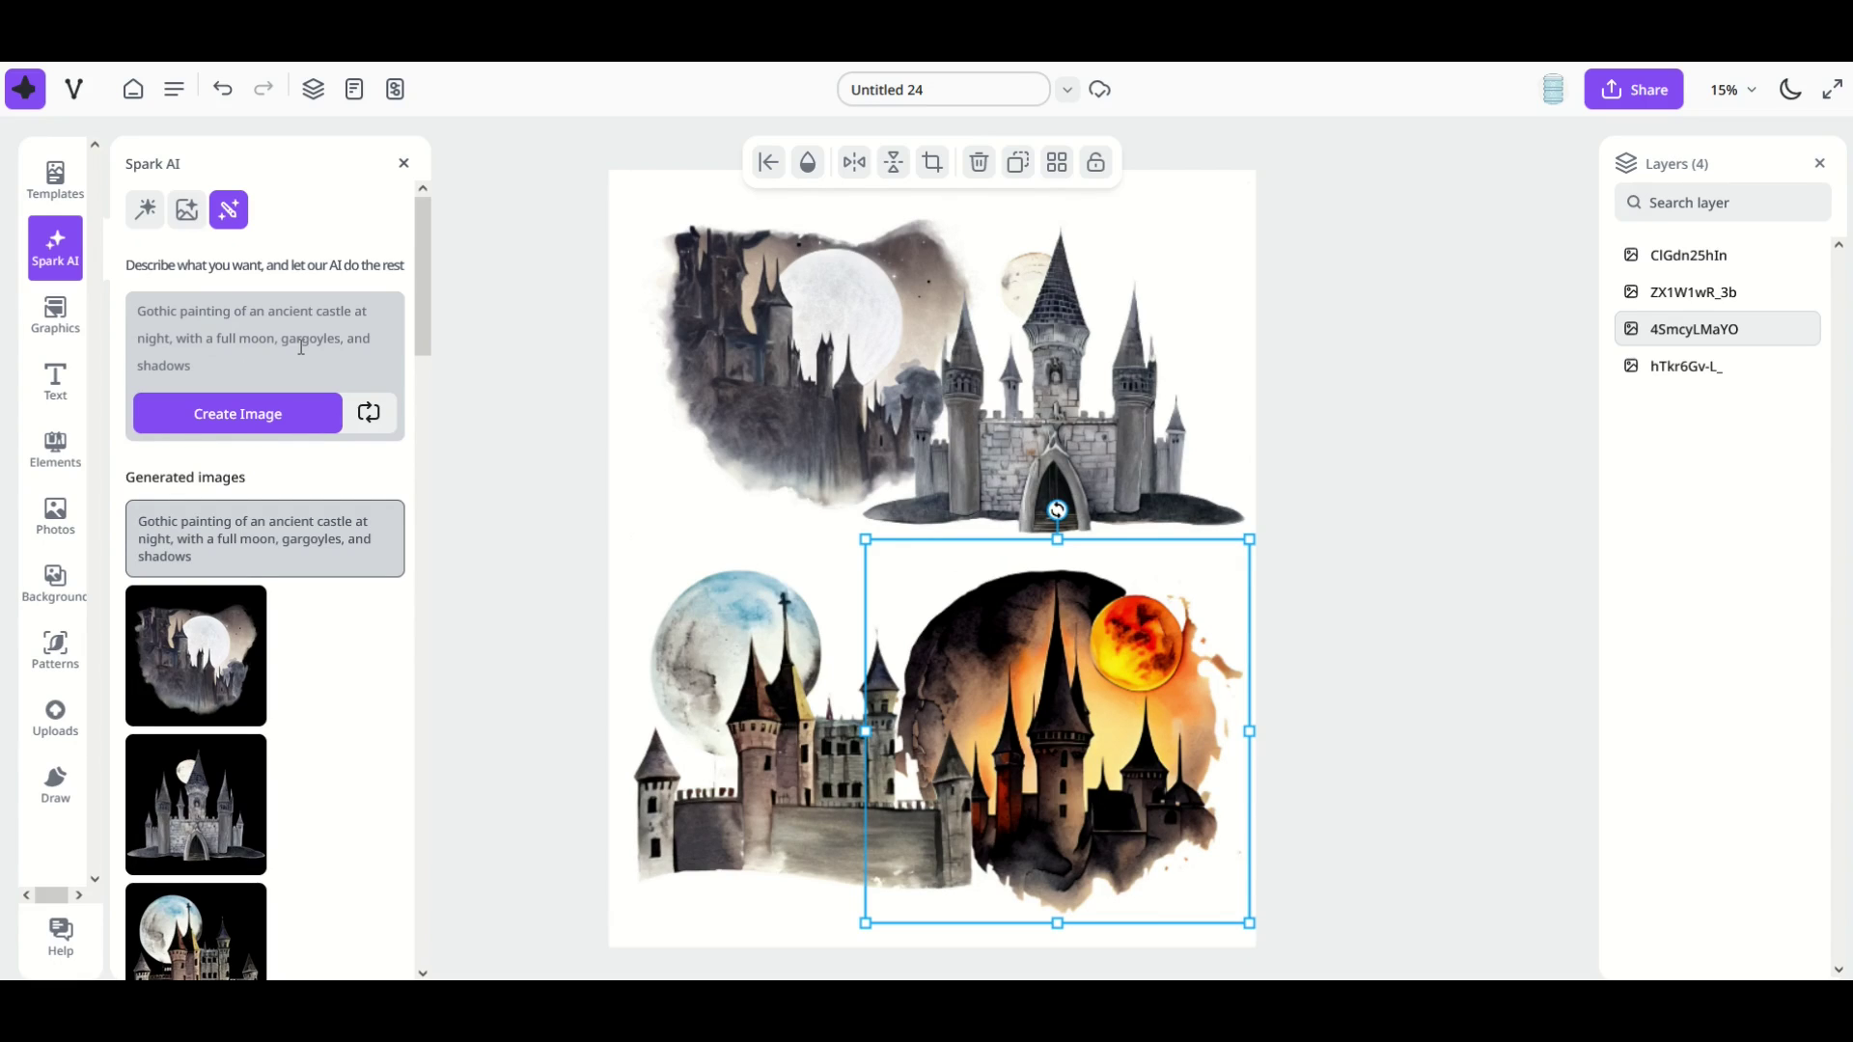
Shuffle random prompt suggestions repeatedly until an underwater coral reef photography prompt appears
left_click(370, 415)
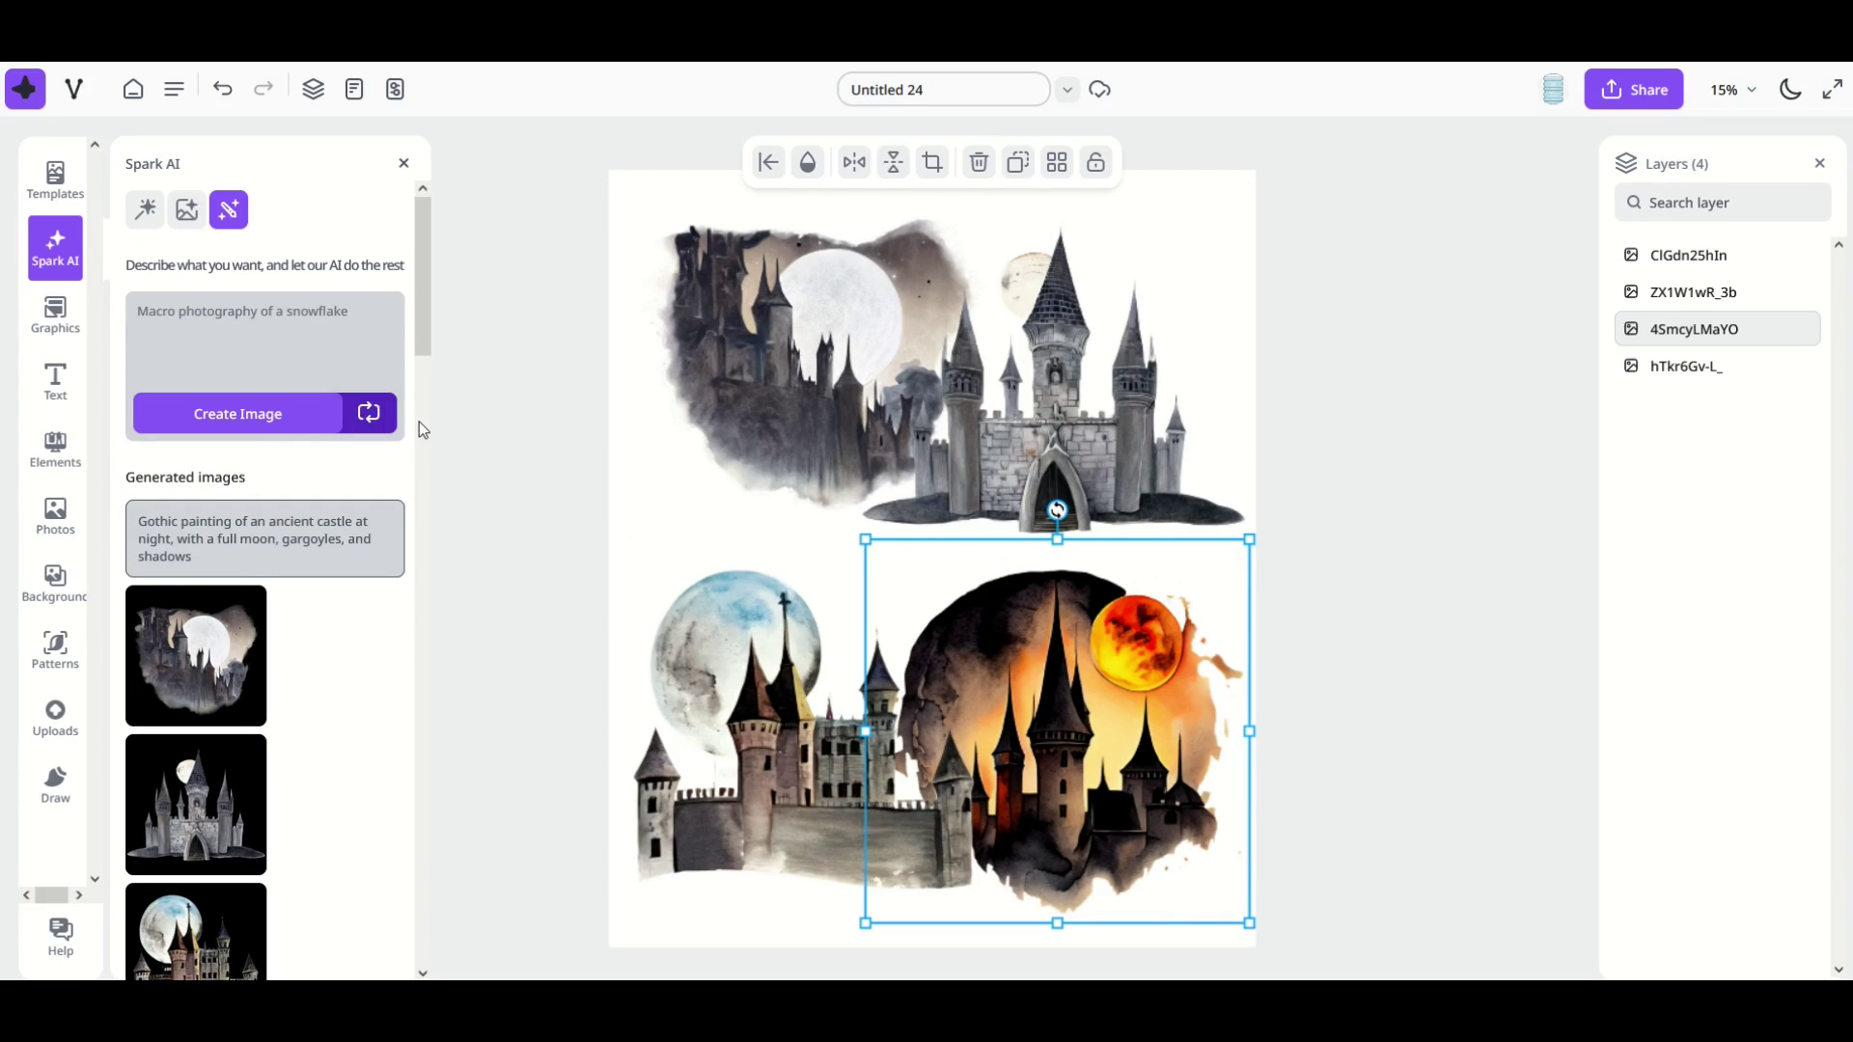
left_click(370, 415)
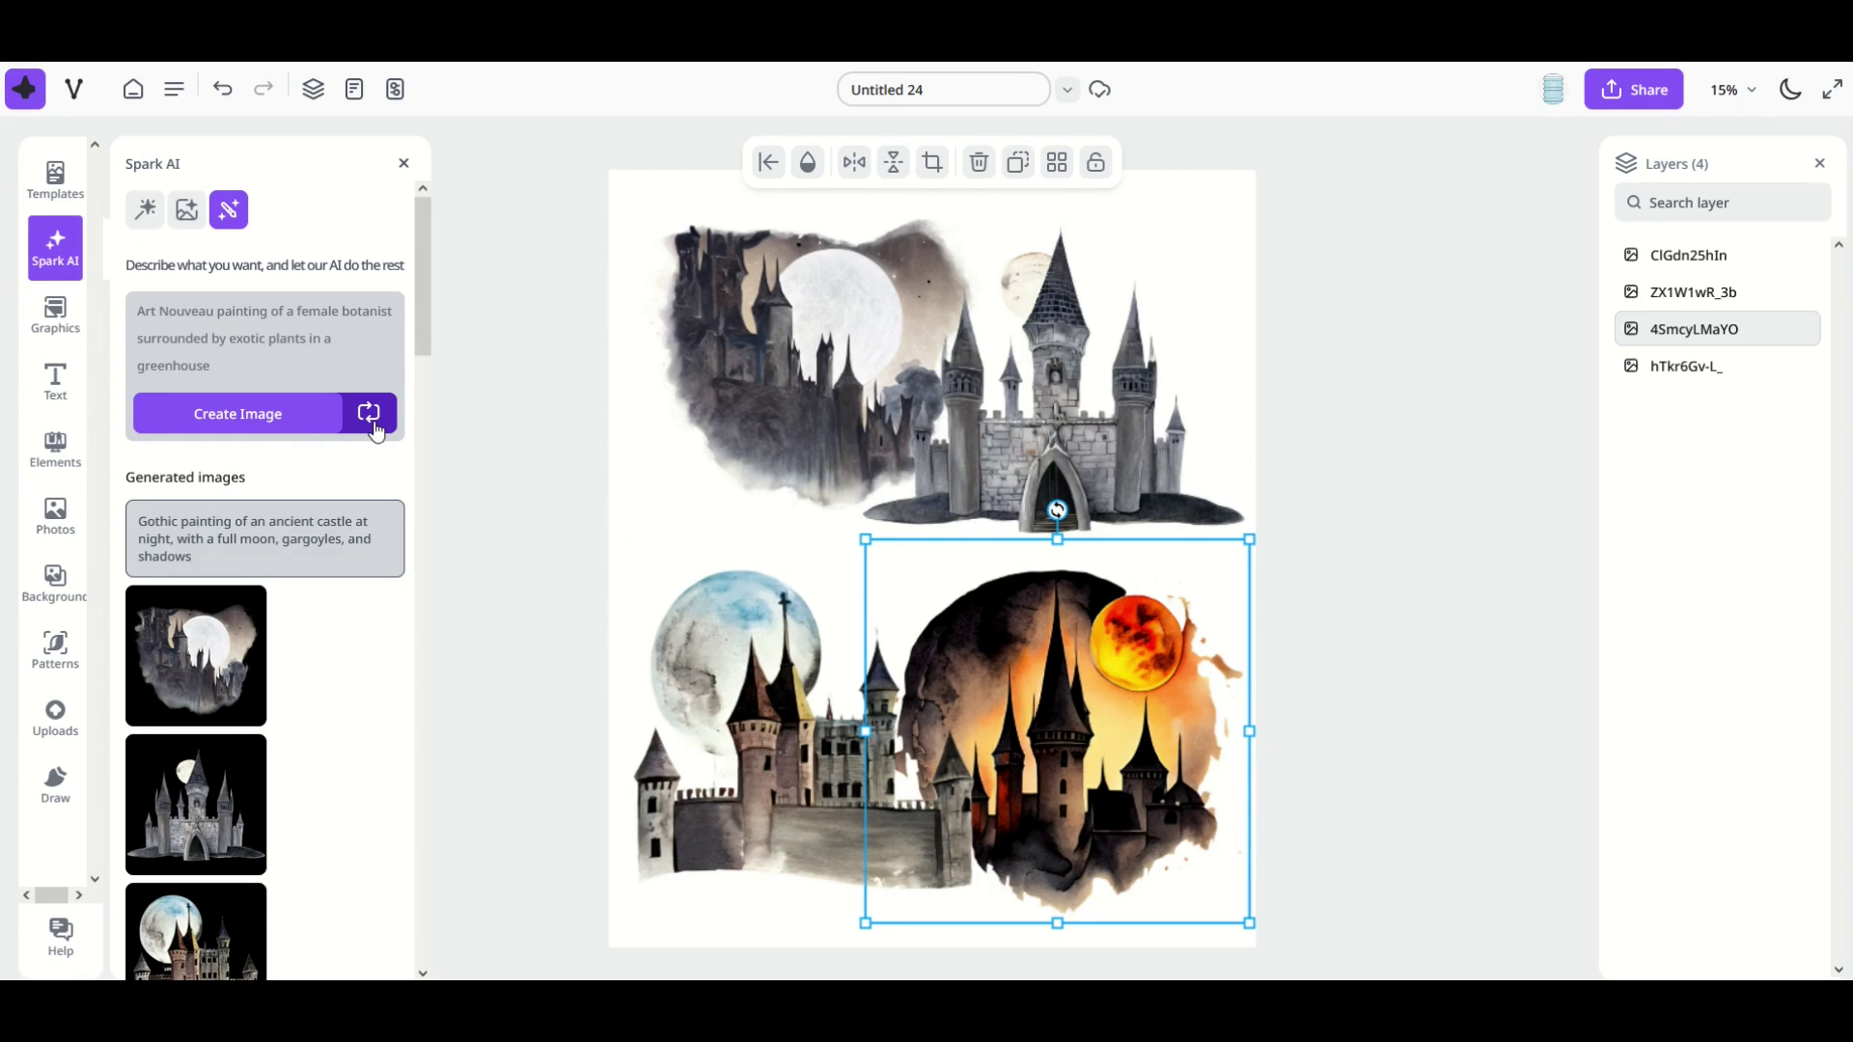
left_click(374, 424)
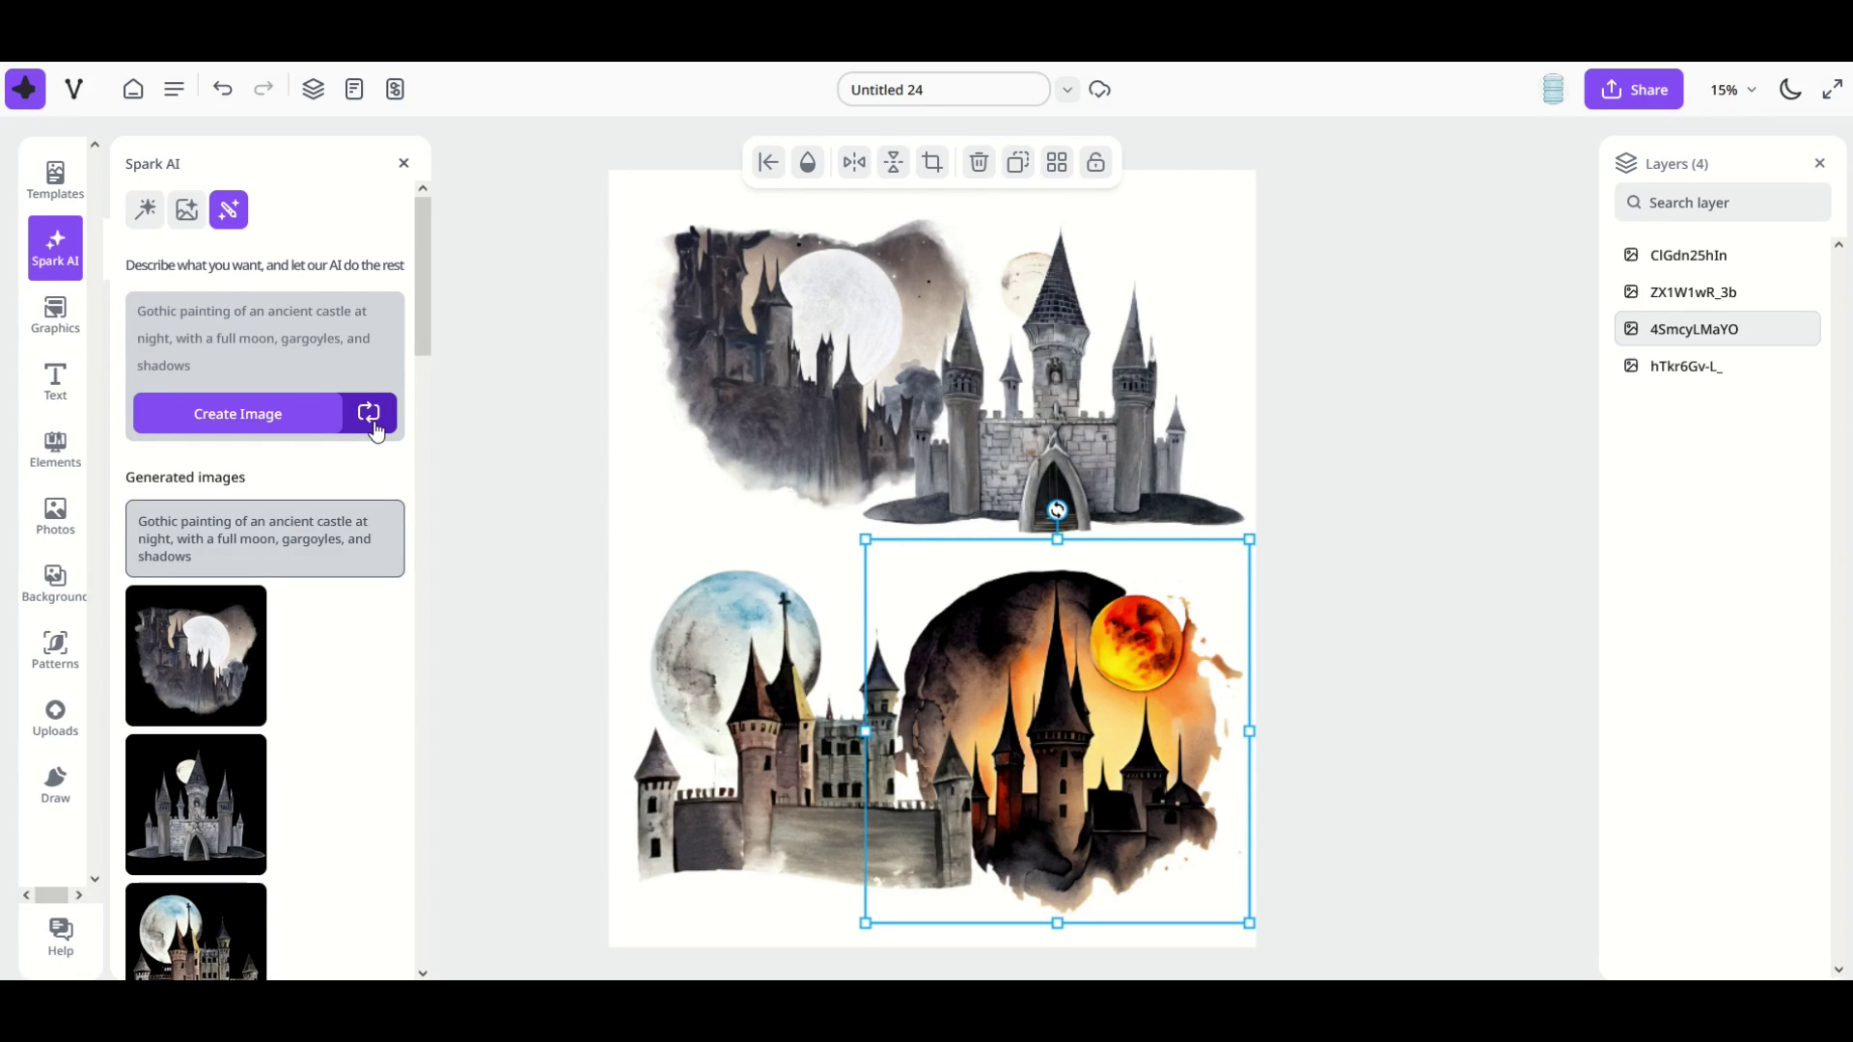
left_click(375, 424)
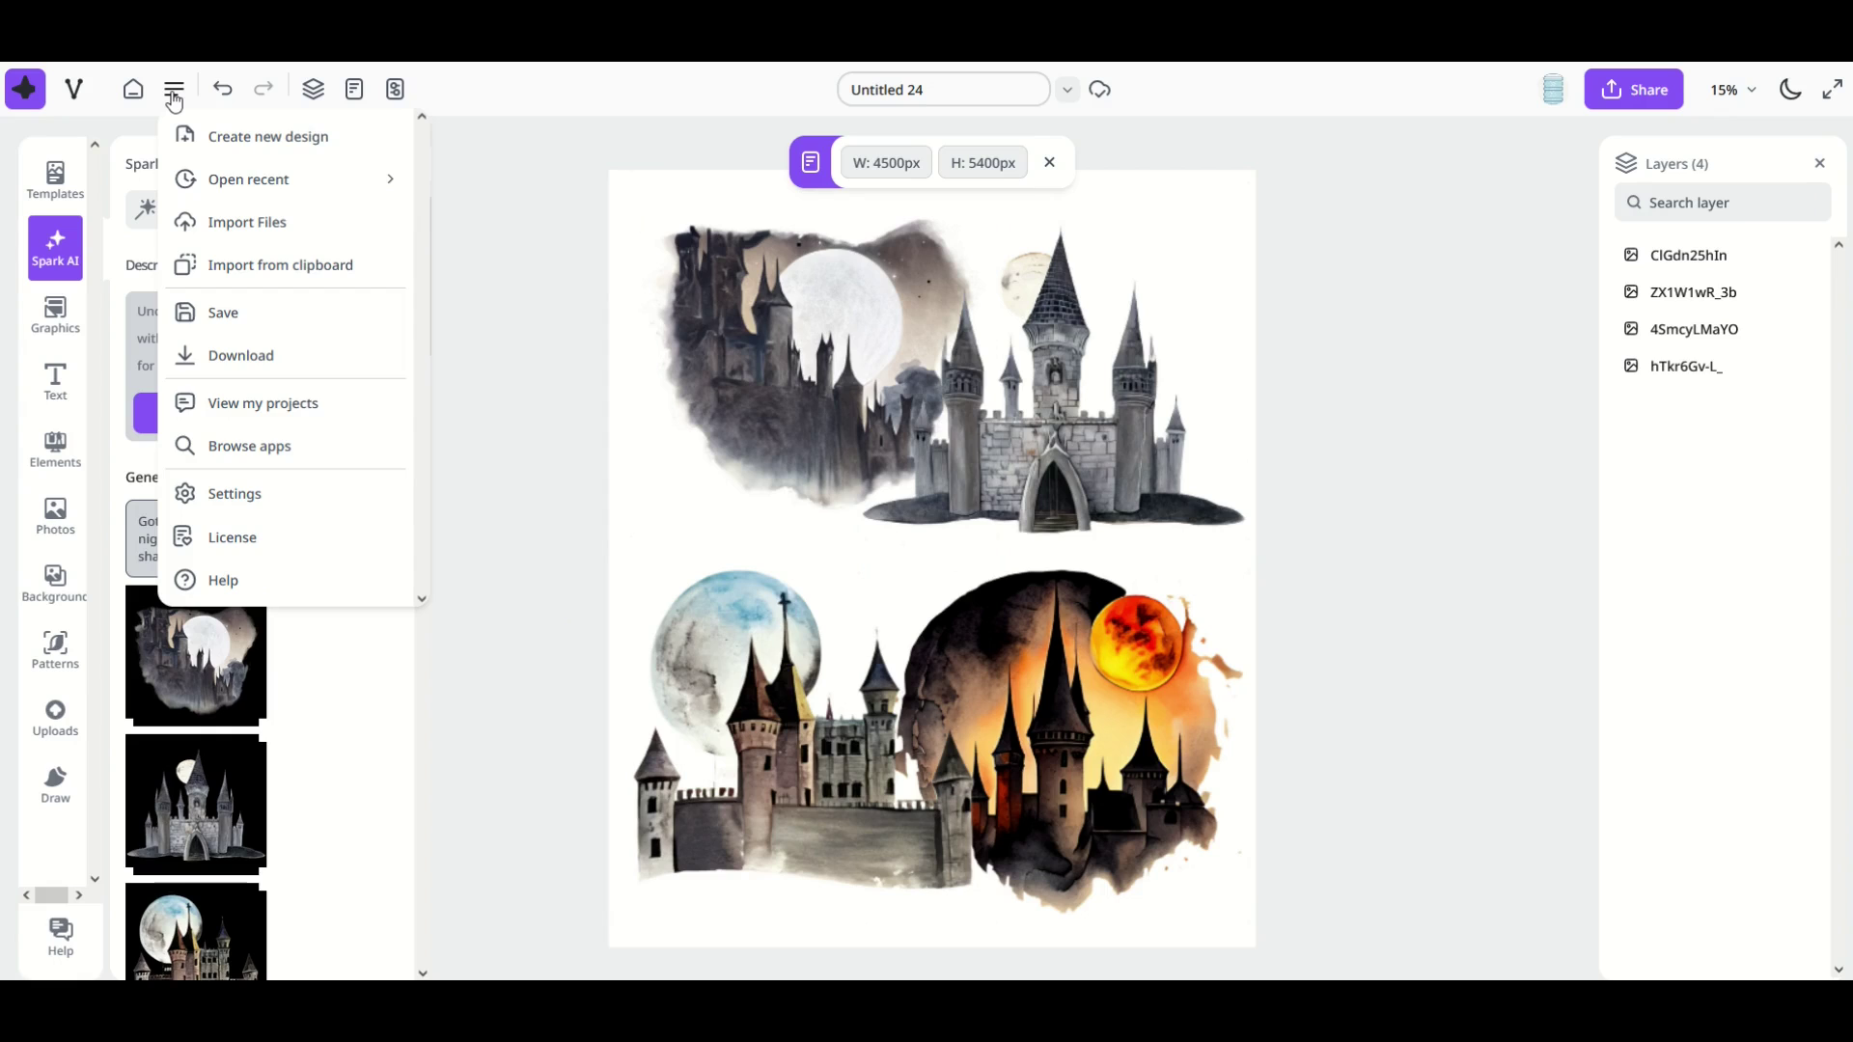
Open the file download options for the castle design and switch on Remove Background
left_click(174, 96)
left_click(174, 97)
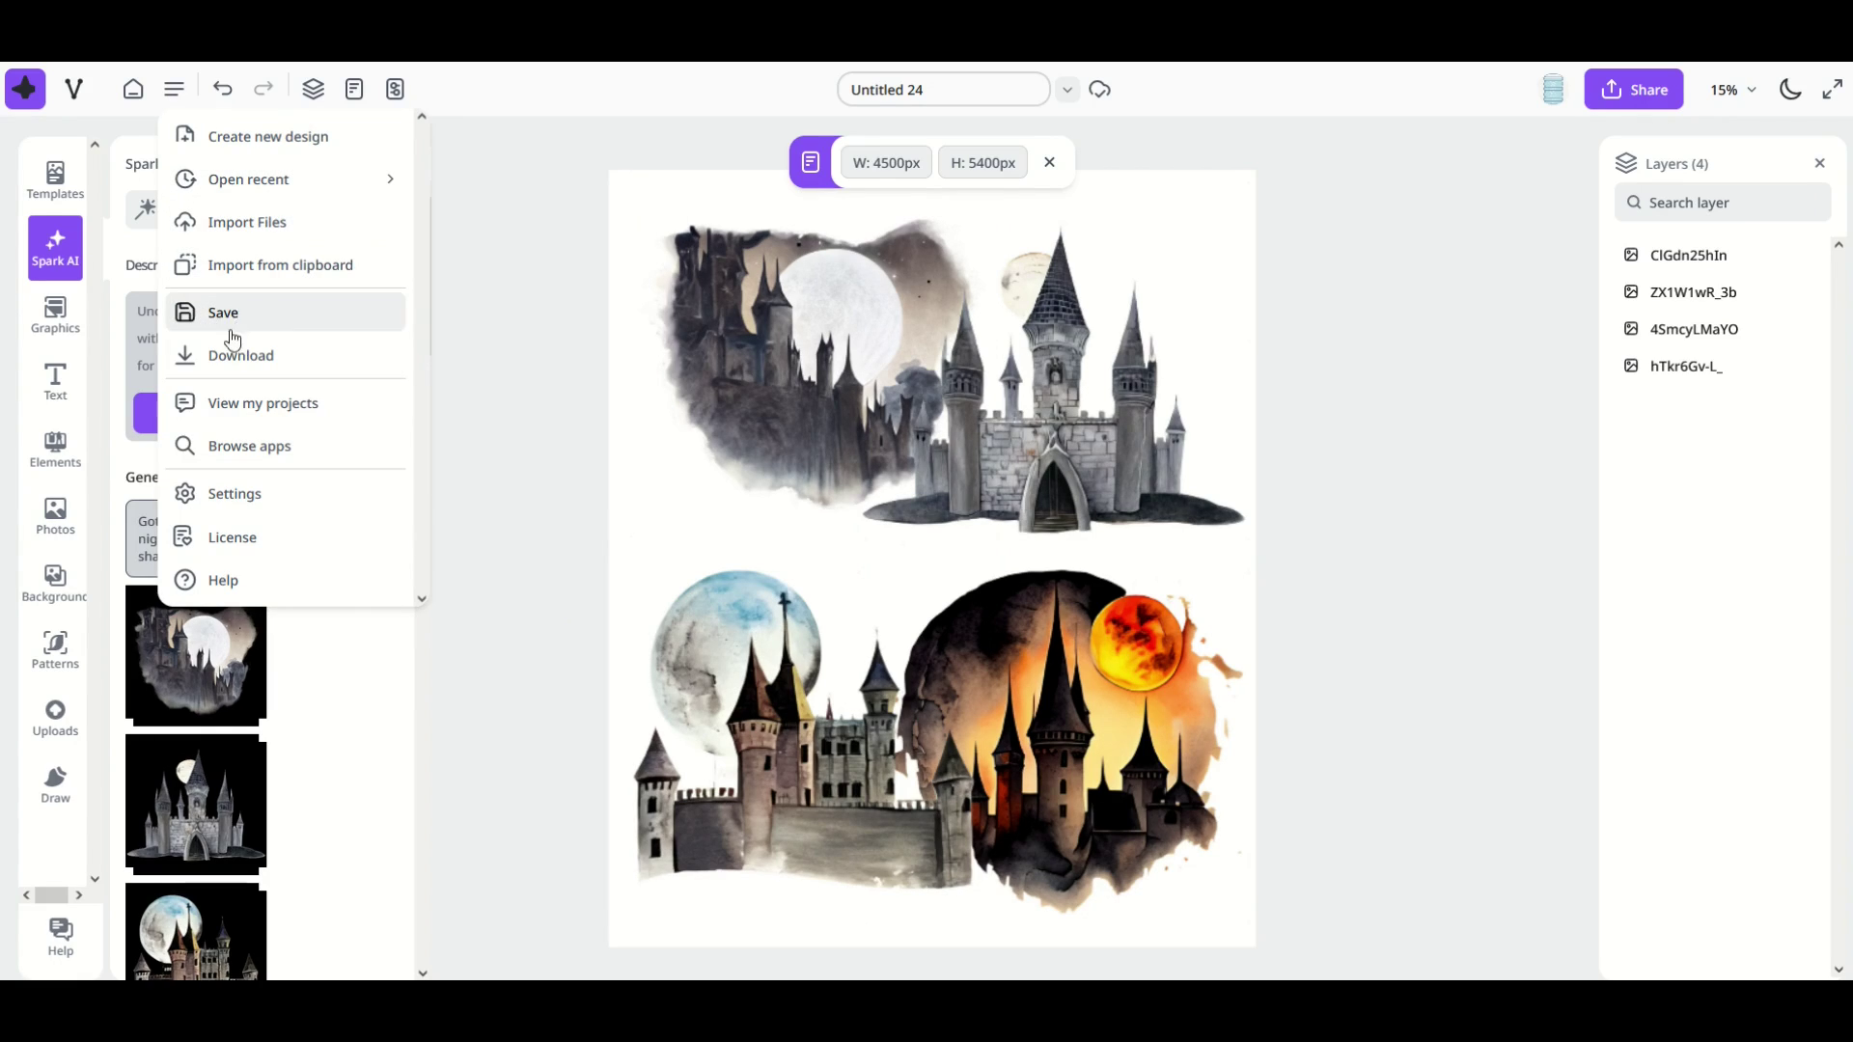
left_click(227, 359)
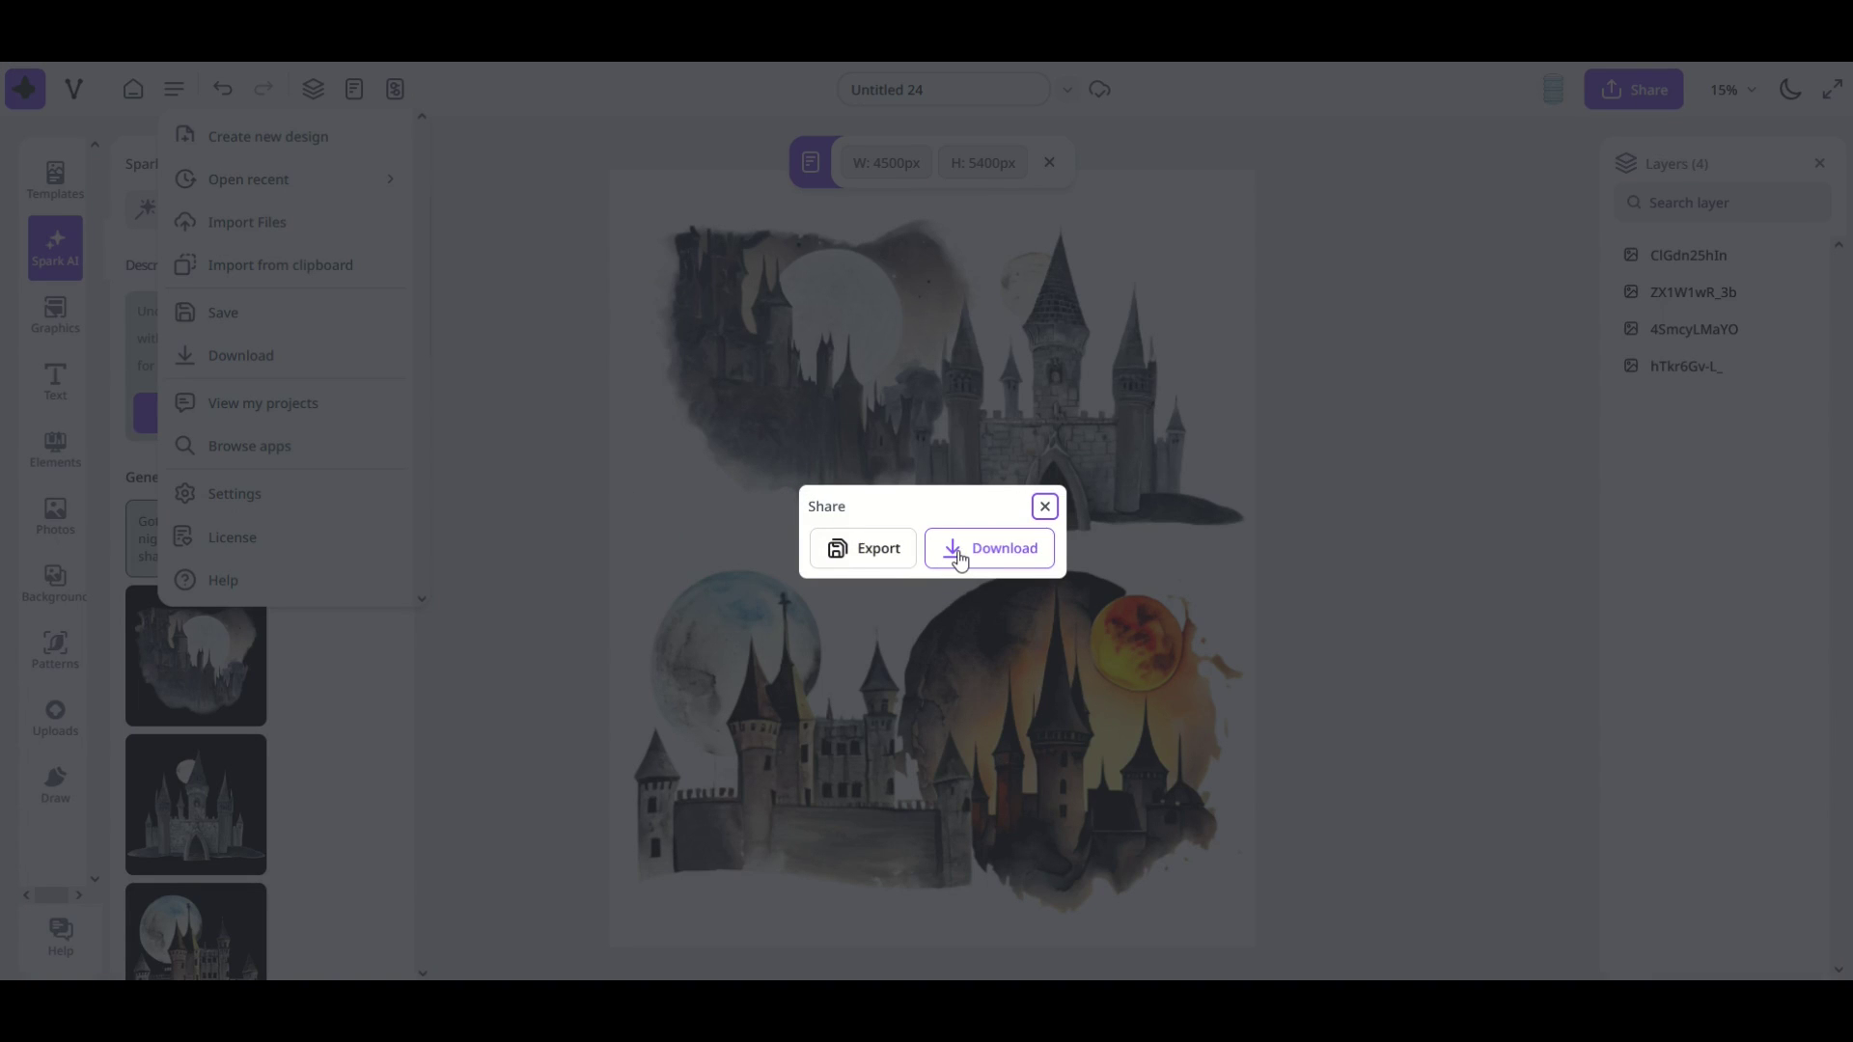
left_click(958, 558)
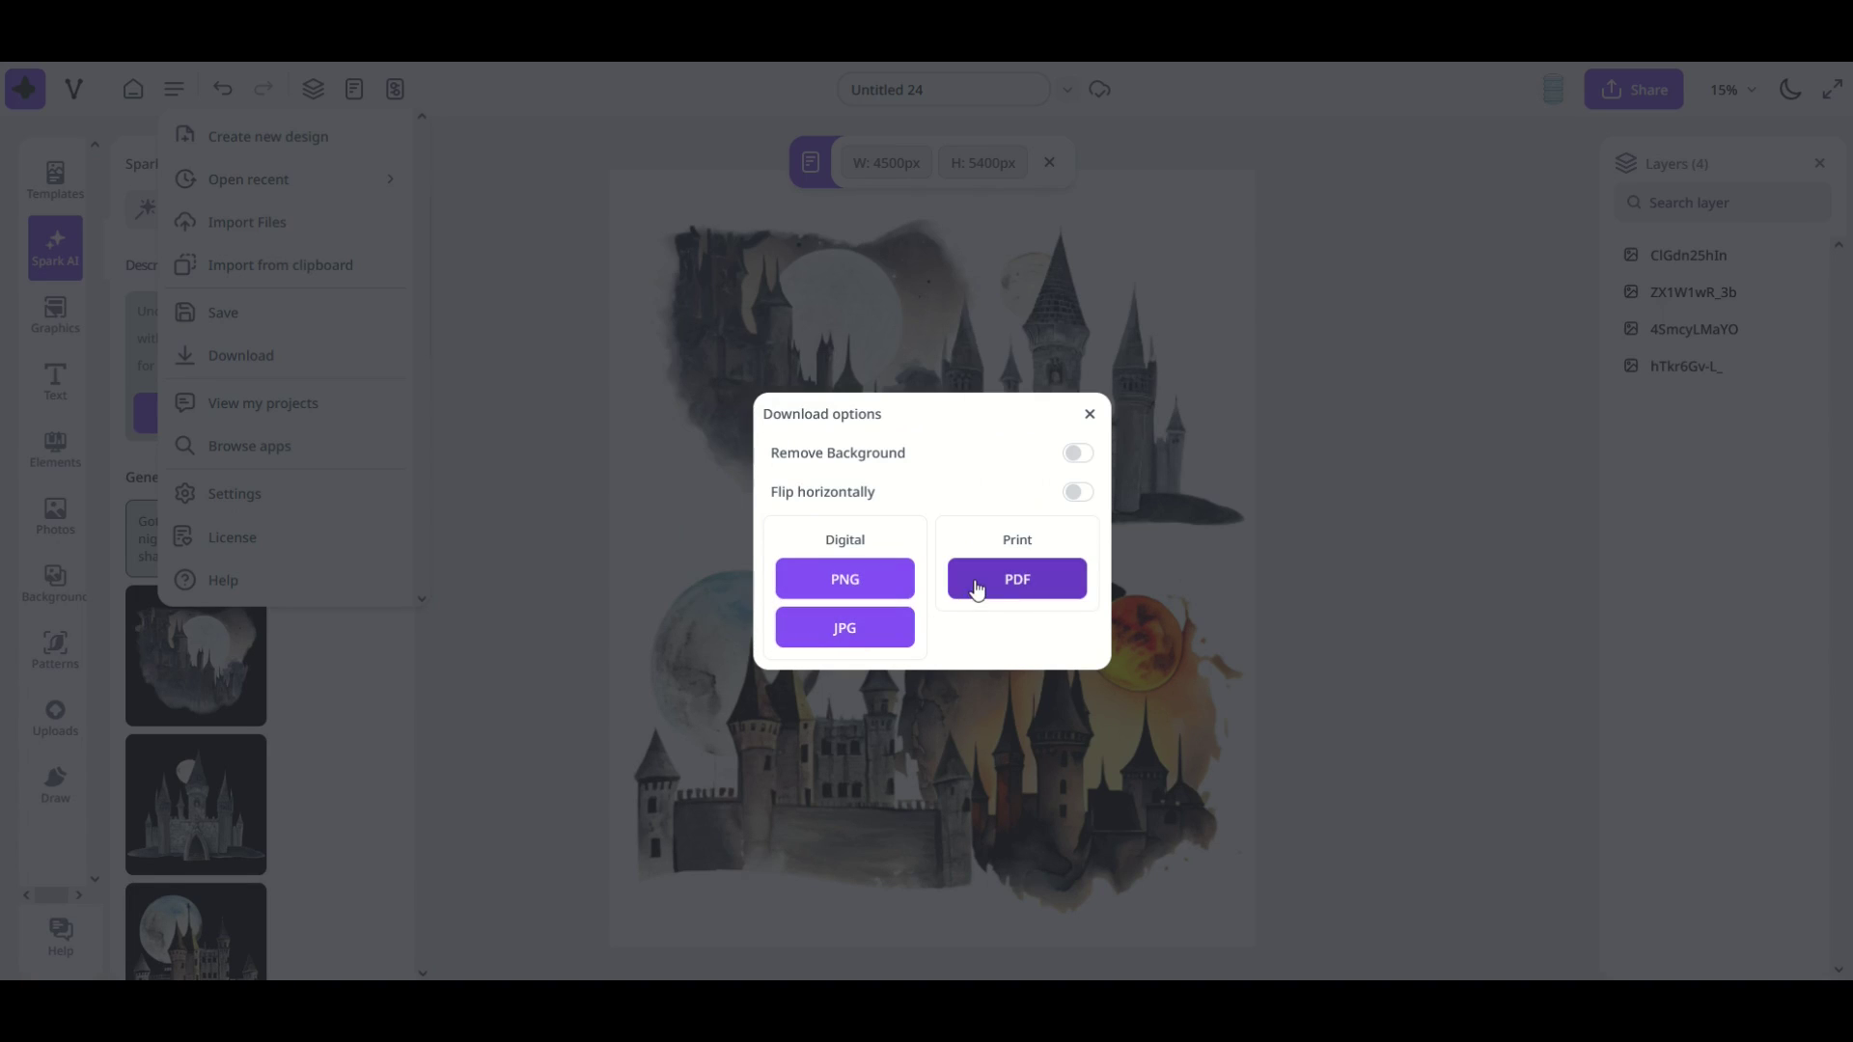
left_click(1071, 456)
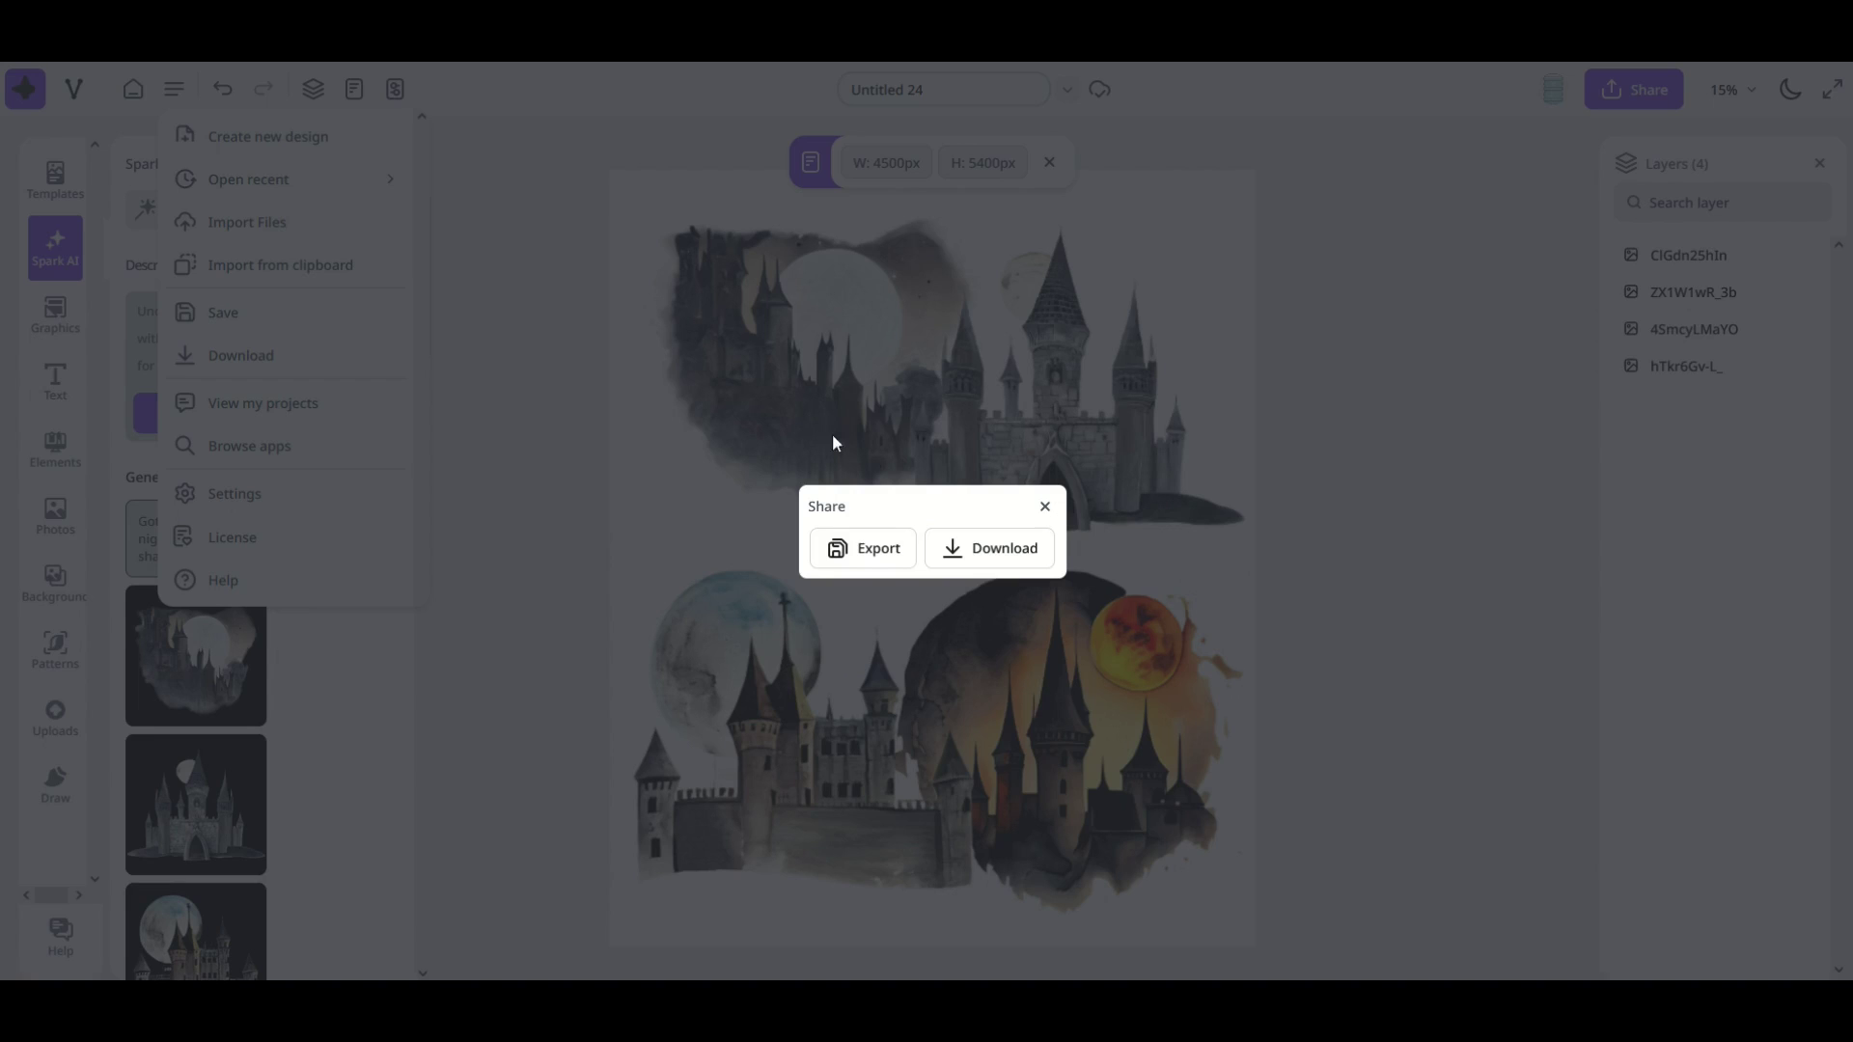
Dismiss the Share download popup and the main menu to return to the four-castle collage
left_click(1045, 506)
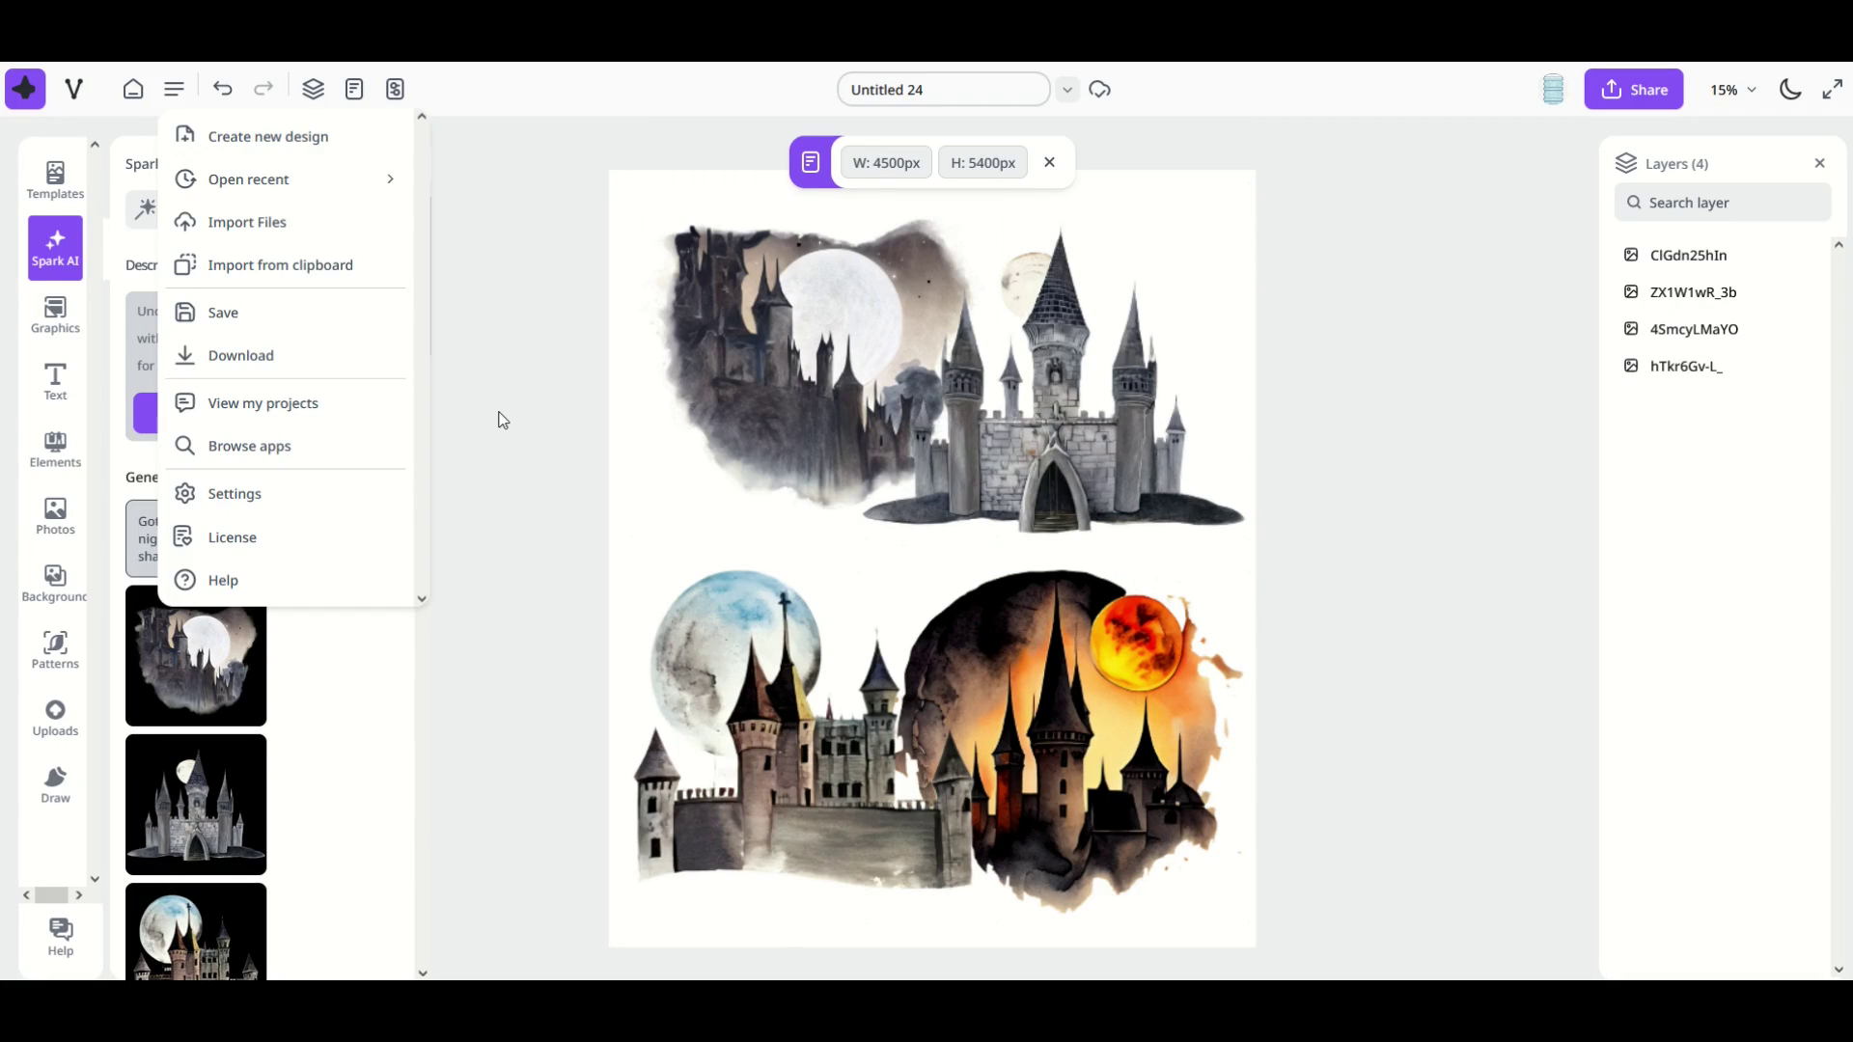
left_click(151, 235)
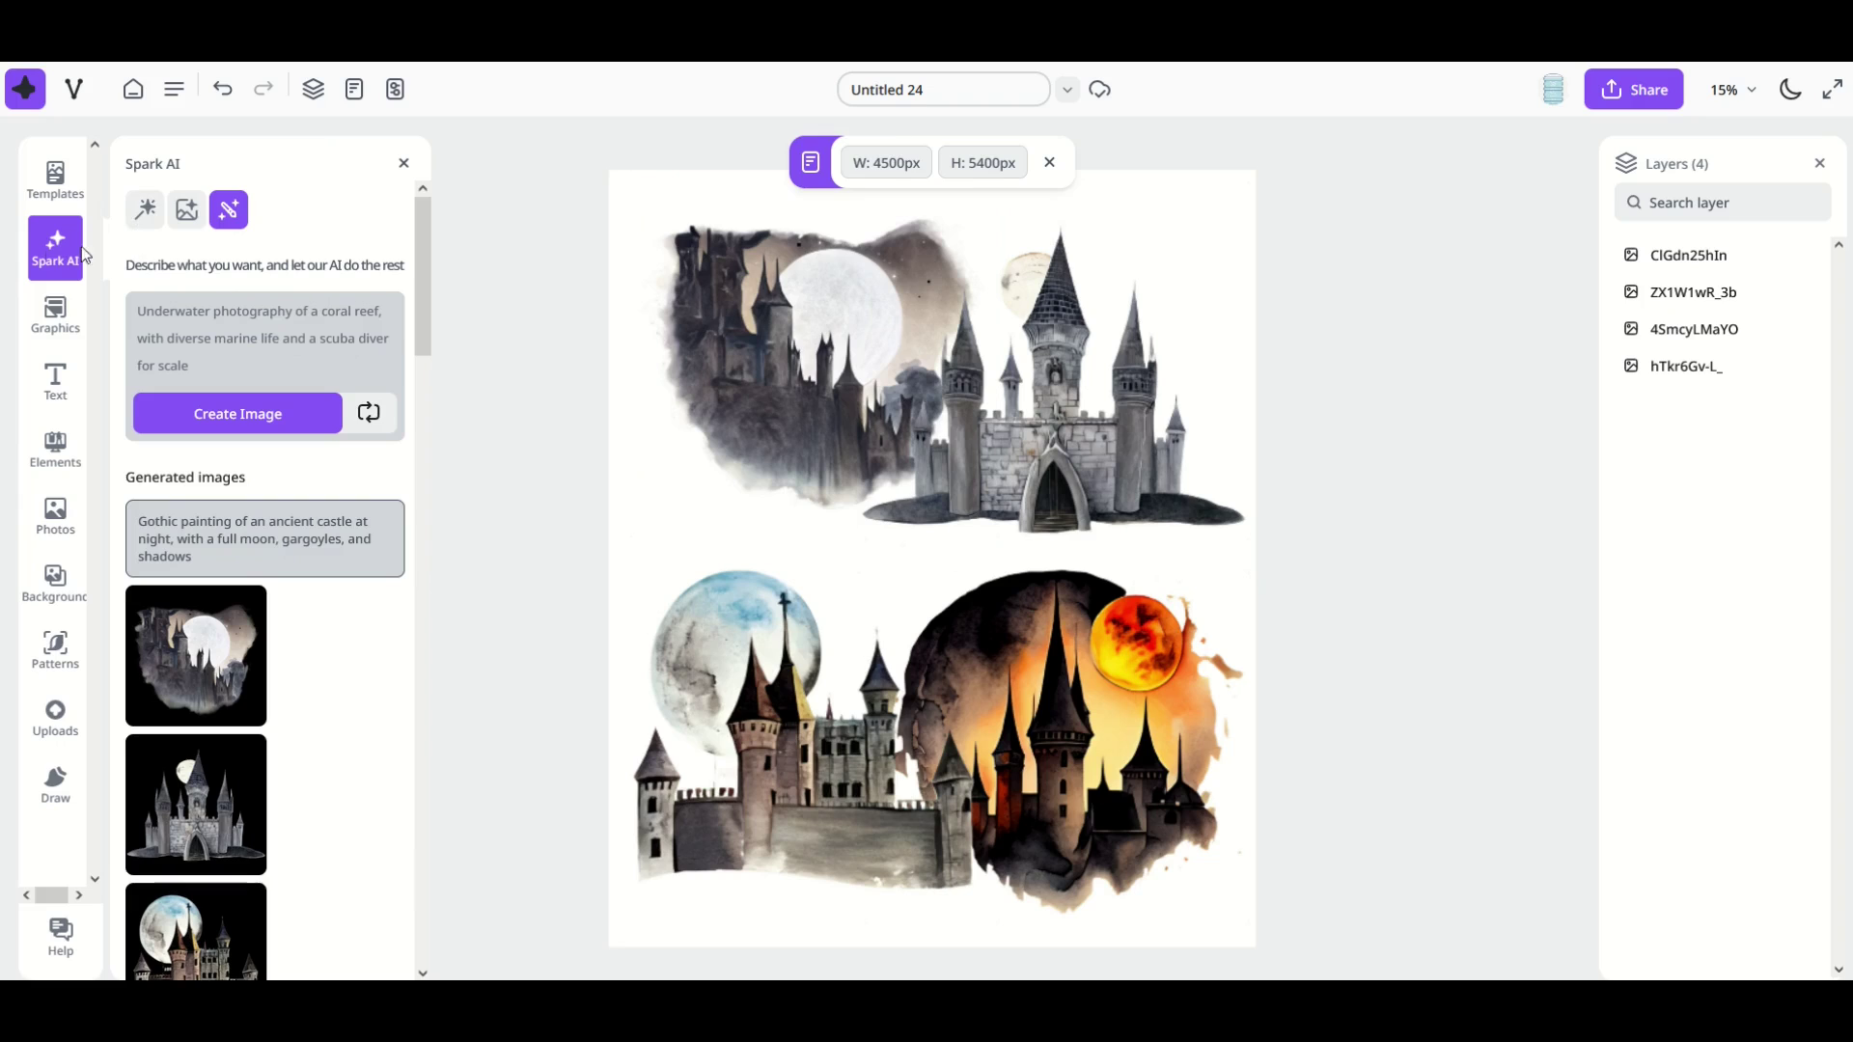